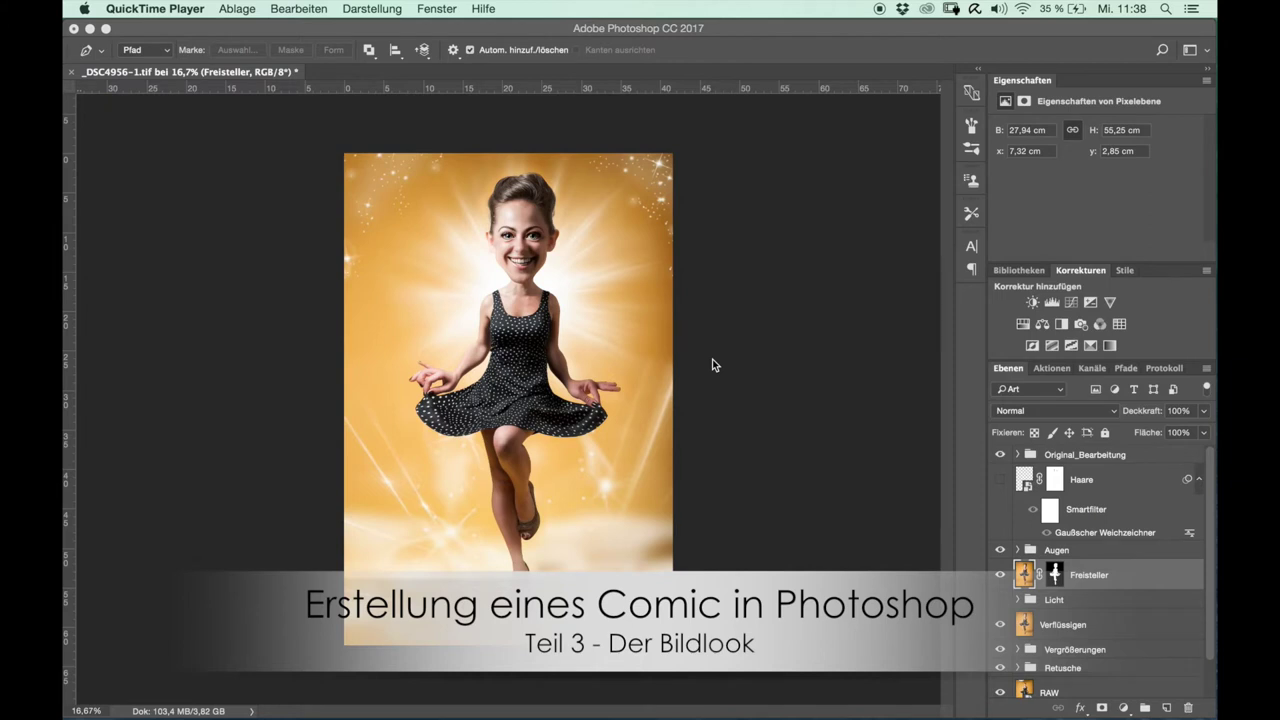
Toggle the Original_Bearbeitung group's visibility to compare, leave it hidden, and select the Haare layer.
click(1084, 456)
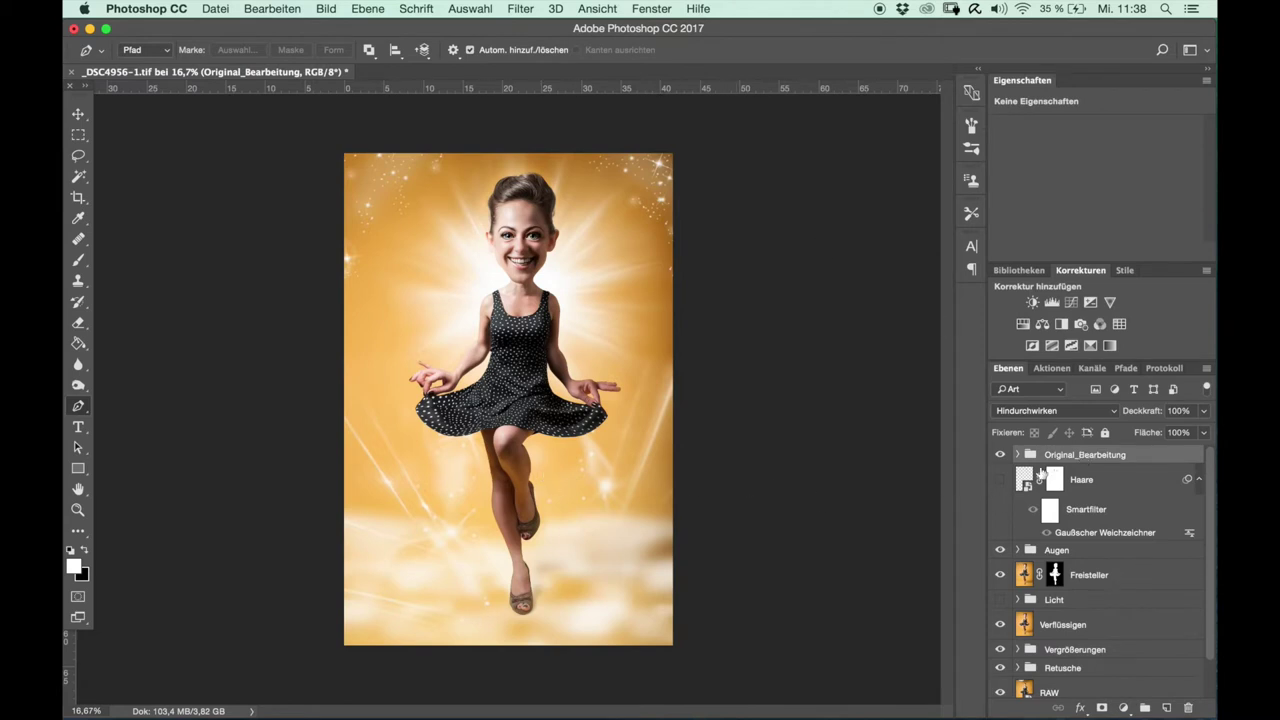
click(1000, 456)
click(1000, 456)
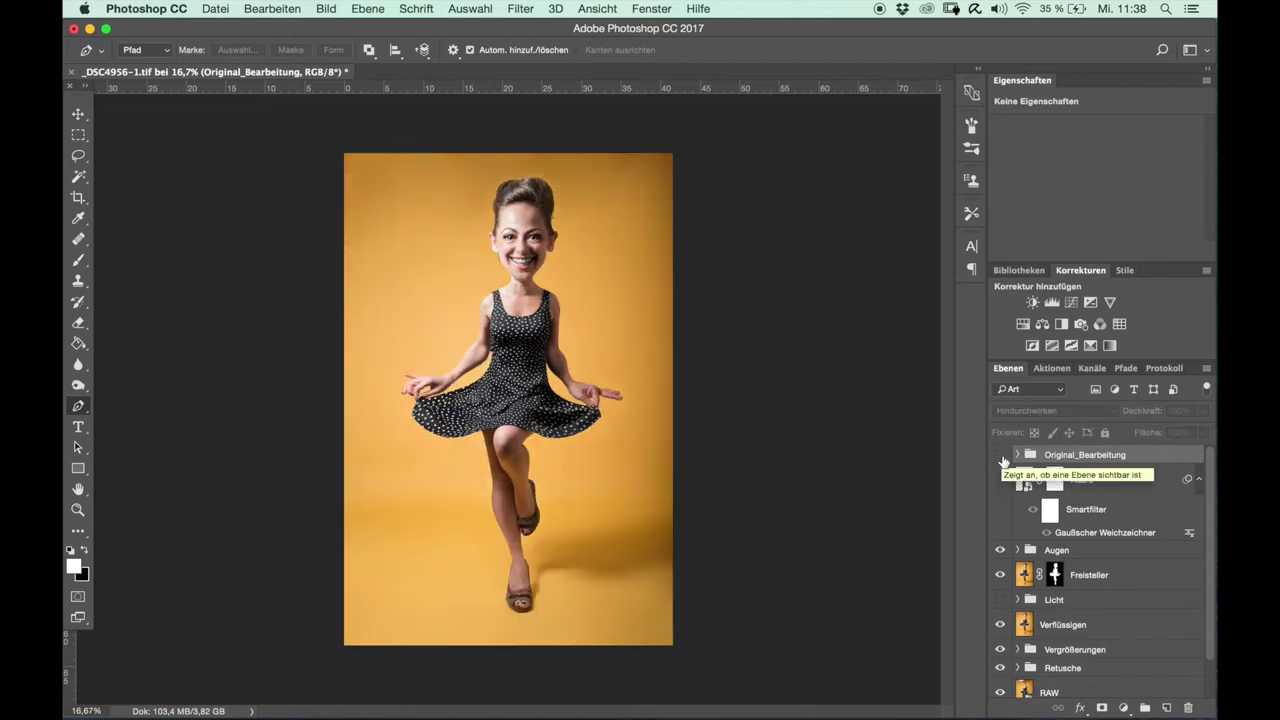
click(1000, 456)
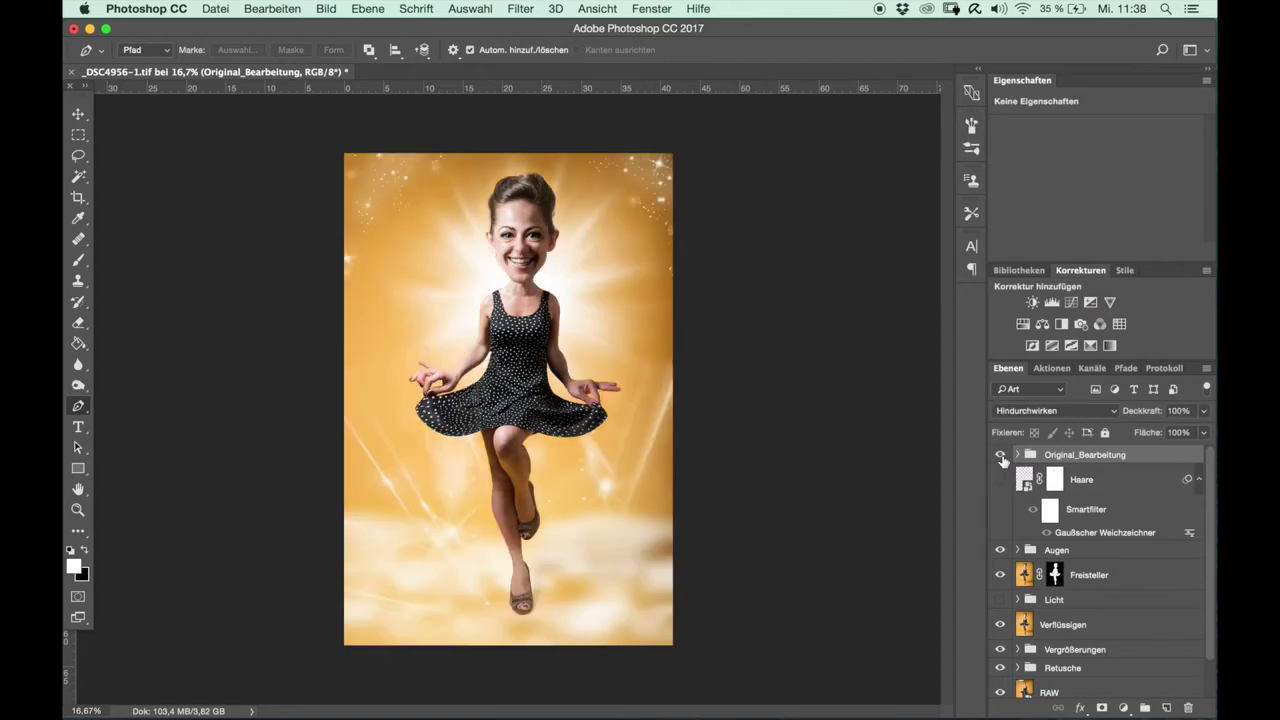
click(1000, 456)
click(1000, 456)
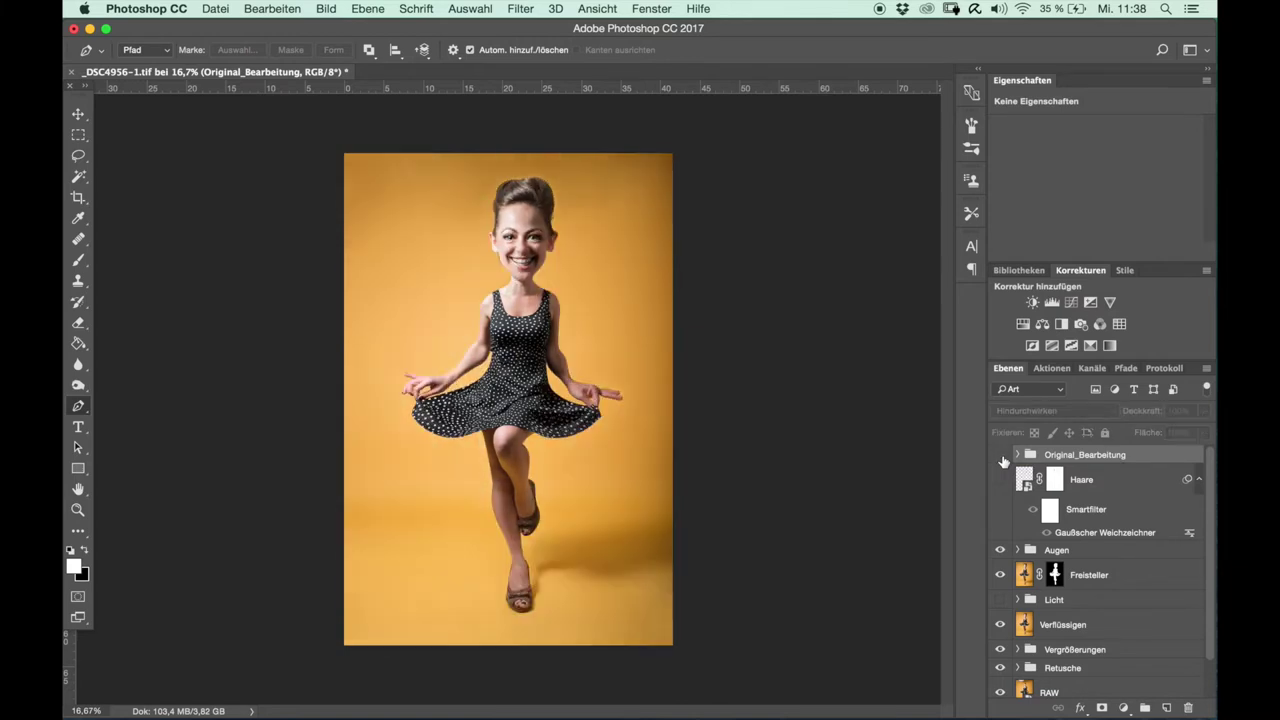
click(1000, 456)
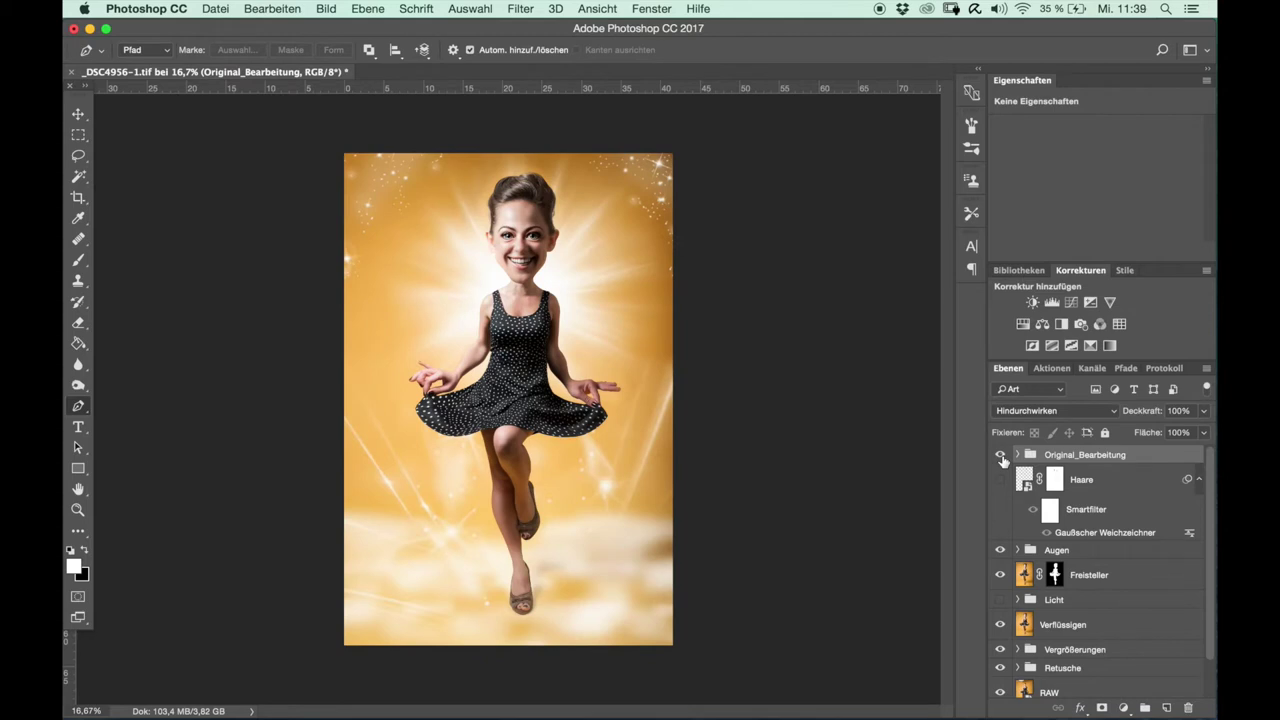
click(1000, 456)
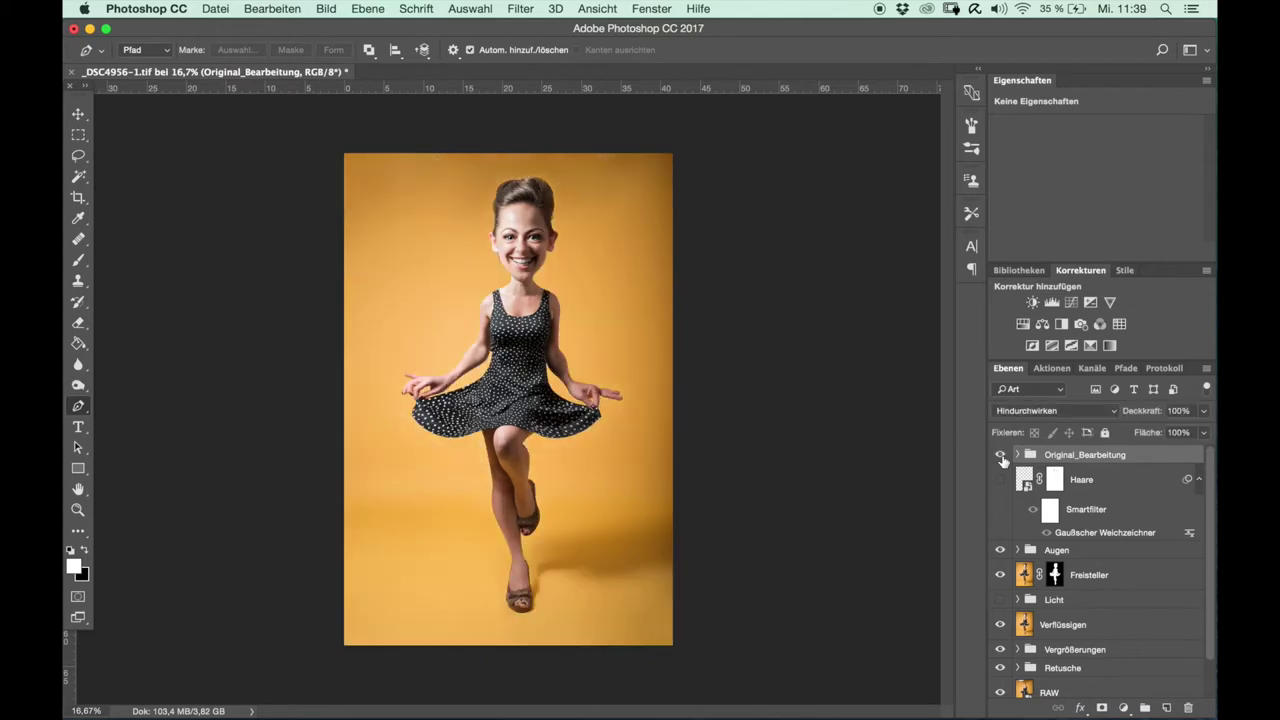
click(1000, 456)
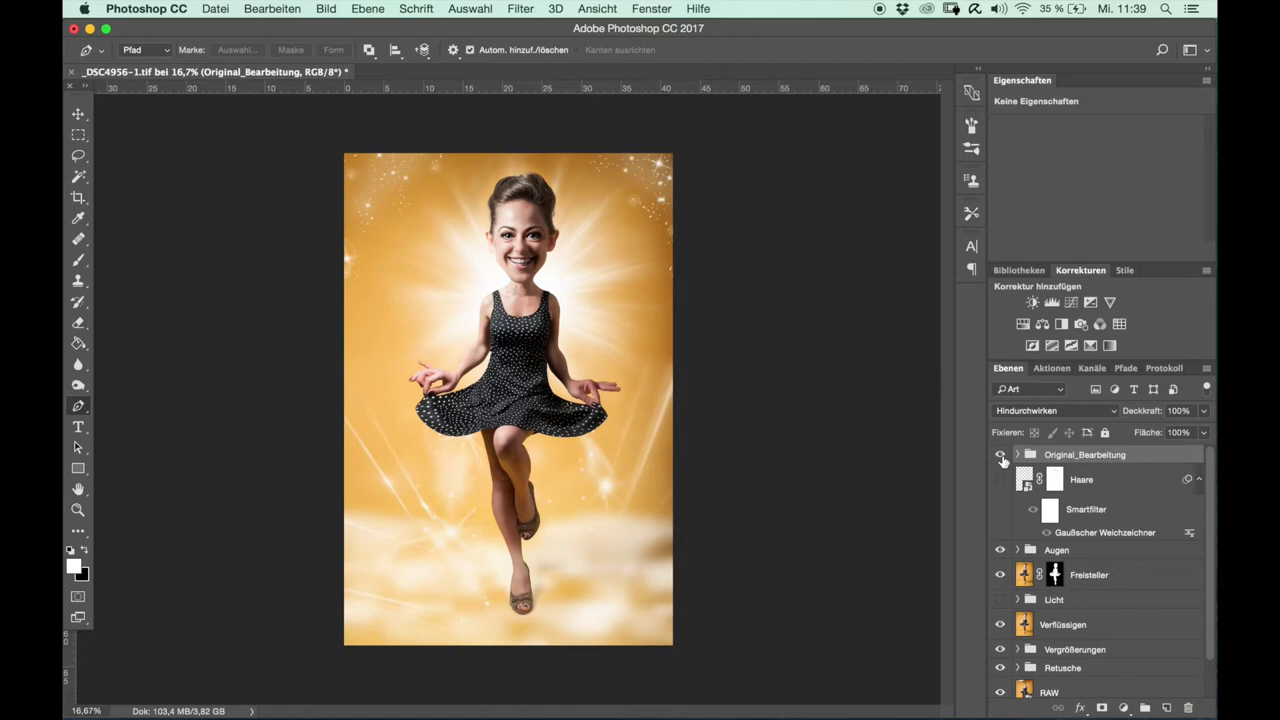
click(1001, 459)
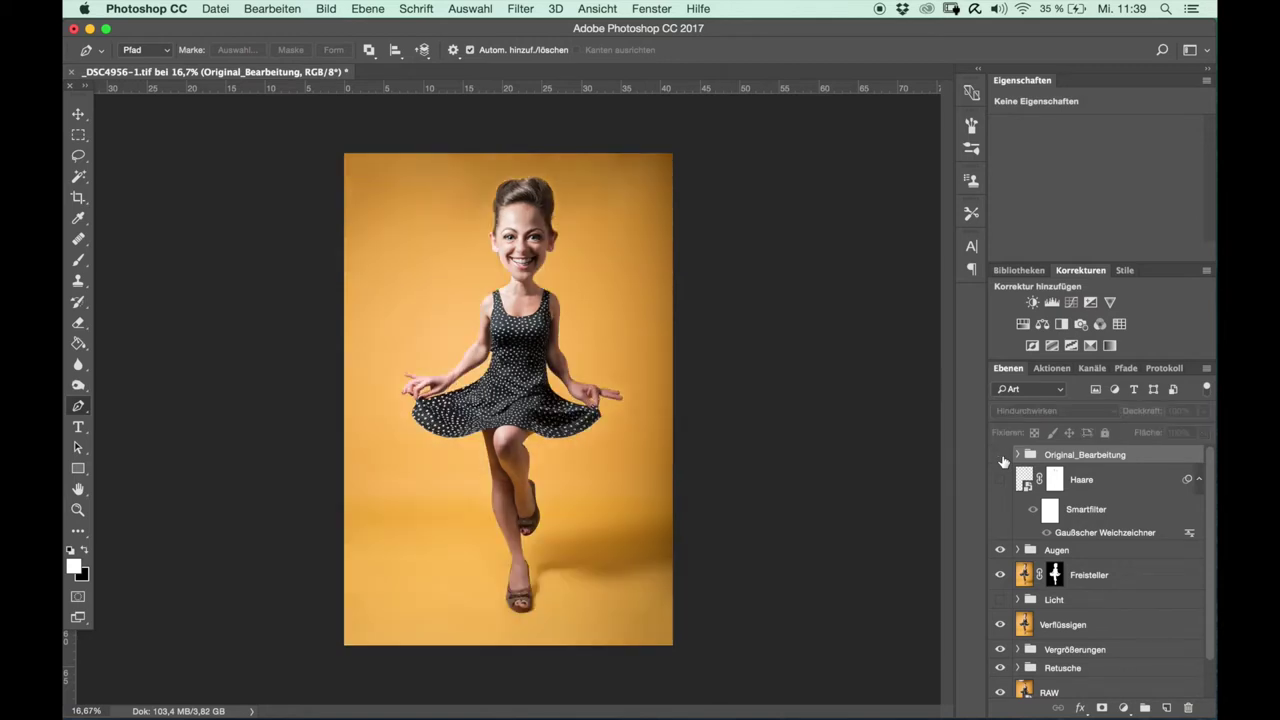
click(1001, 457)
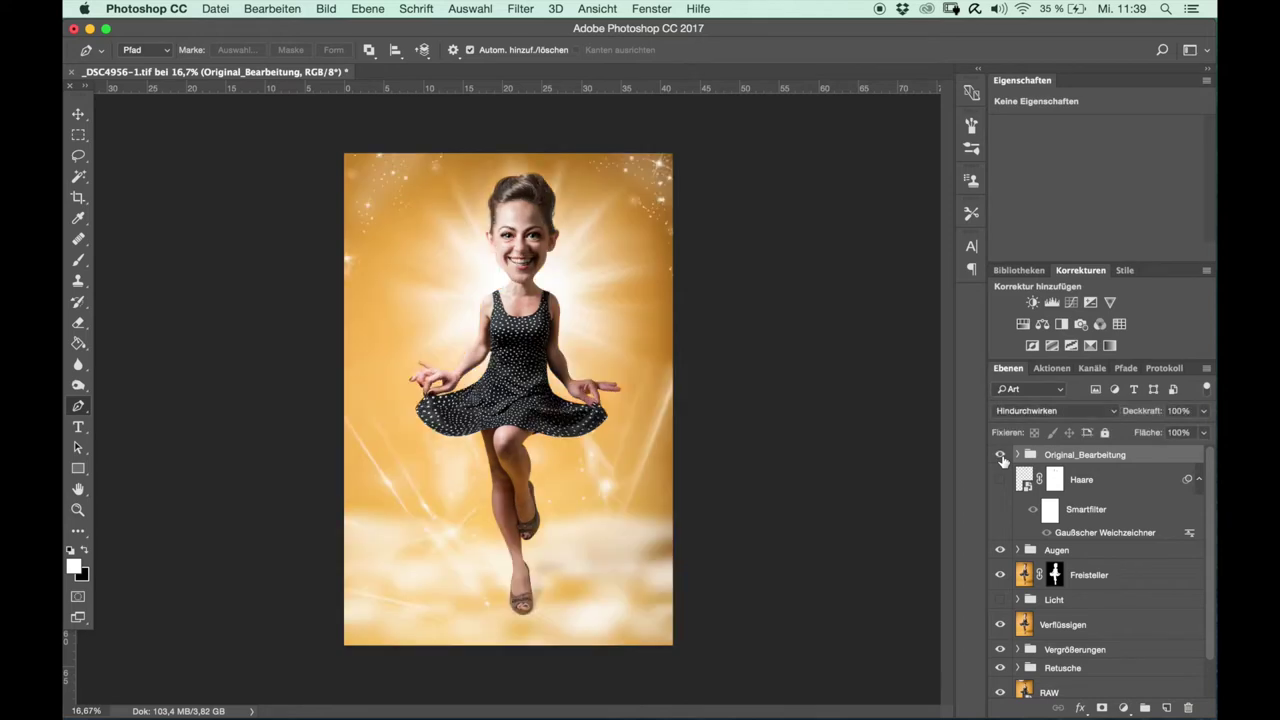
click(1002, 456)
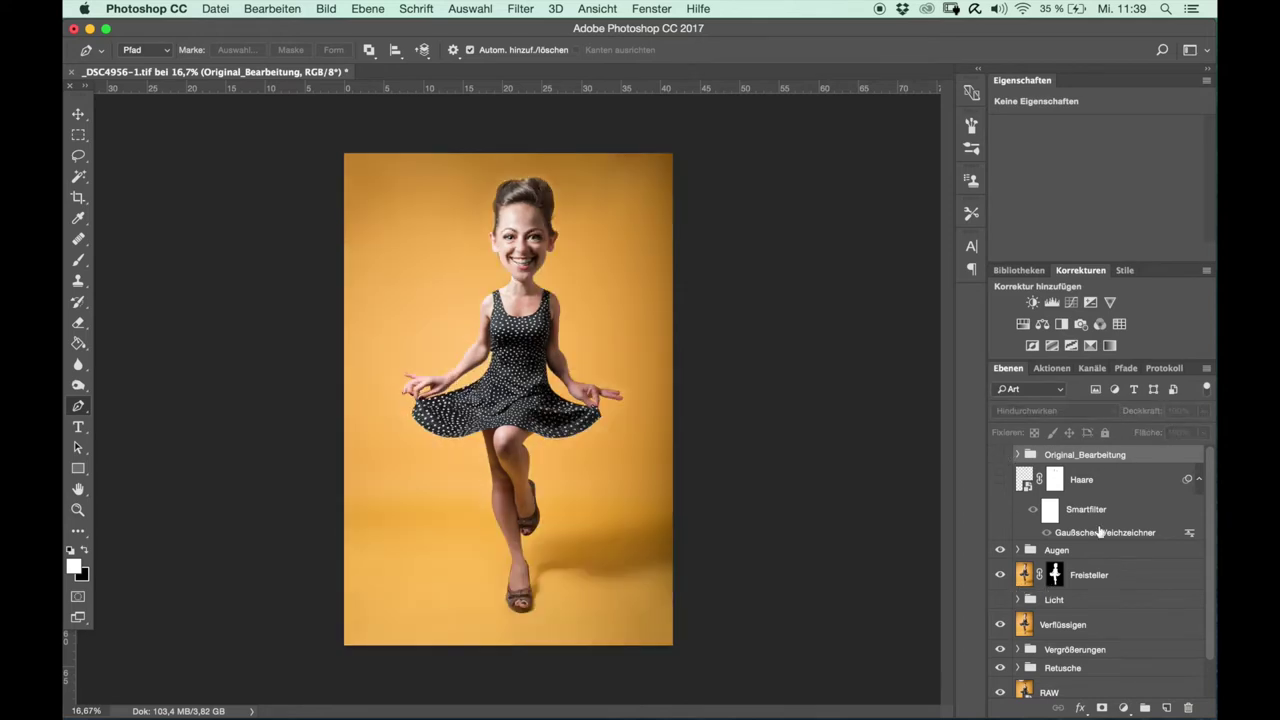
click(1103, 490)
Look through the Freisteller and Augen layers, then hide the Haare and Augen layers.
click(1002, 484)
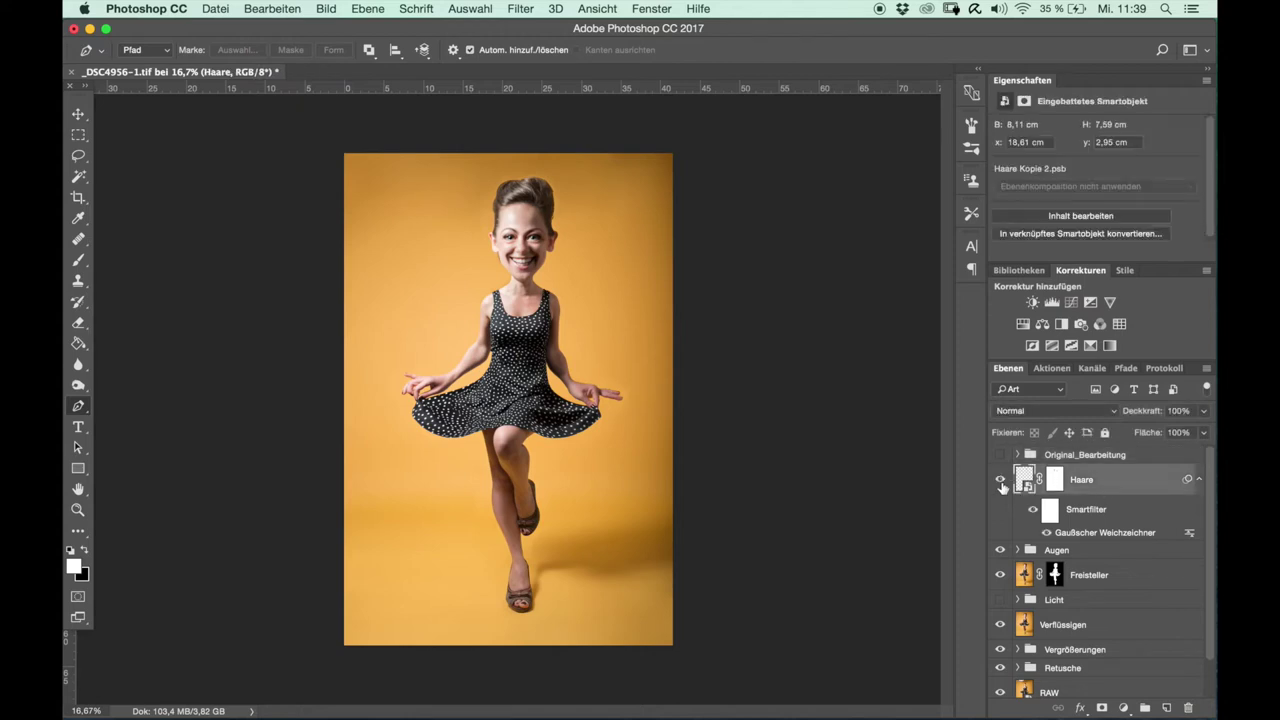
click(1125, 576)
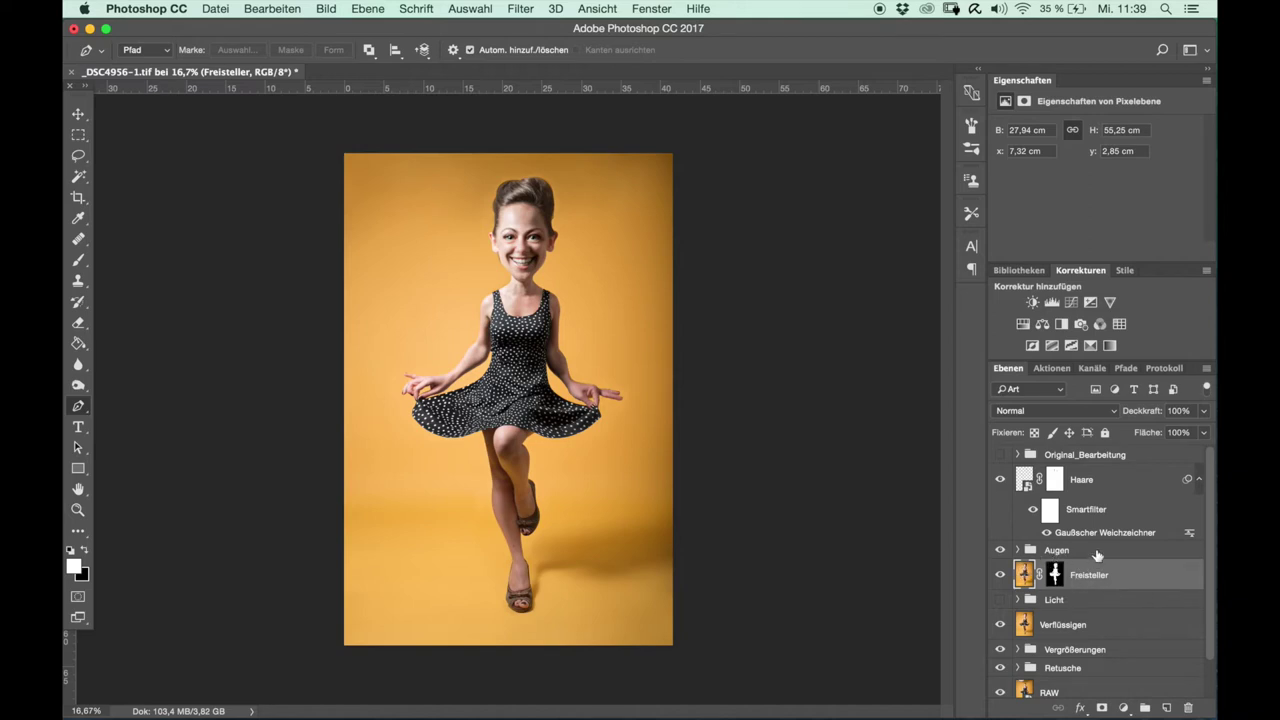
click(1098, 555)
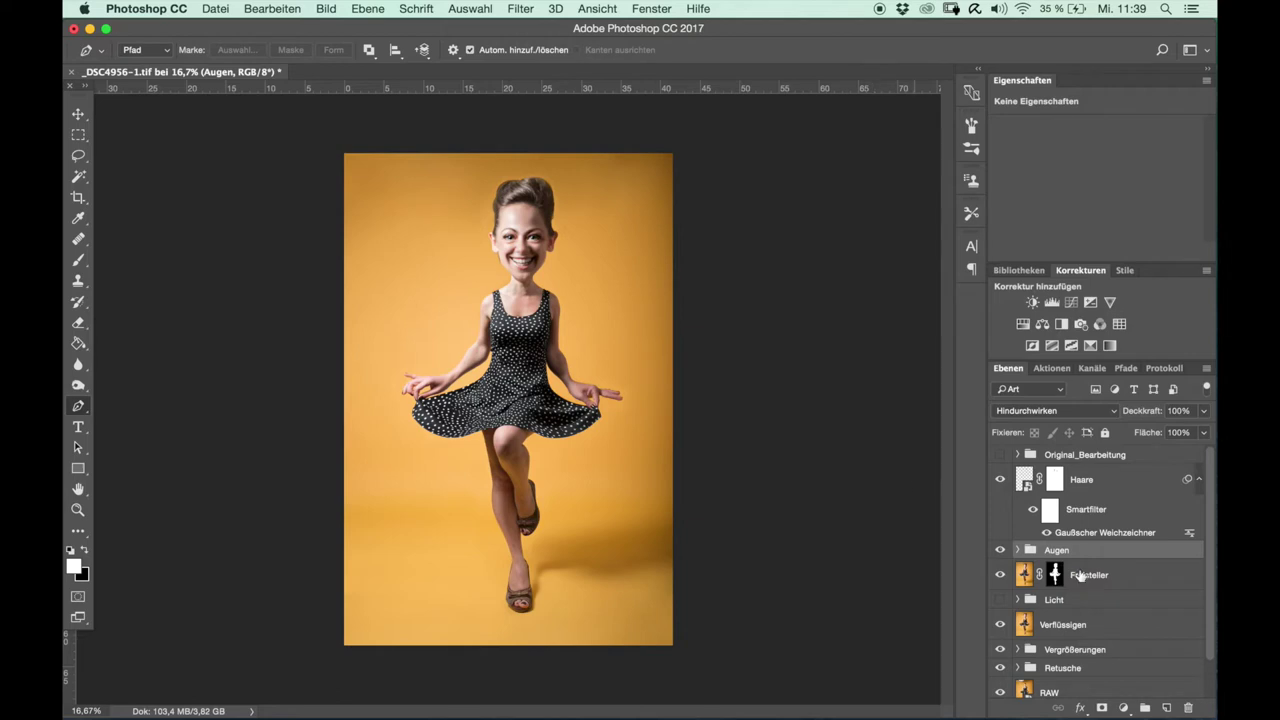
click(1080, 577)
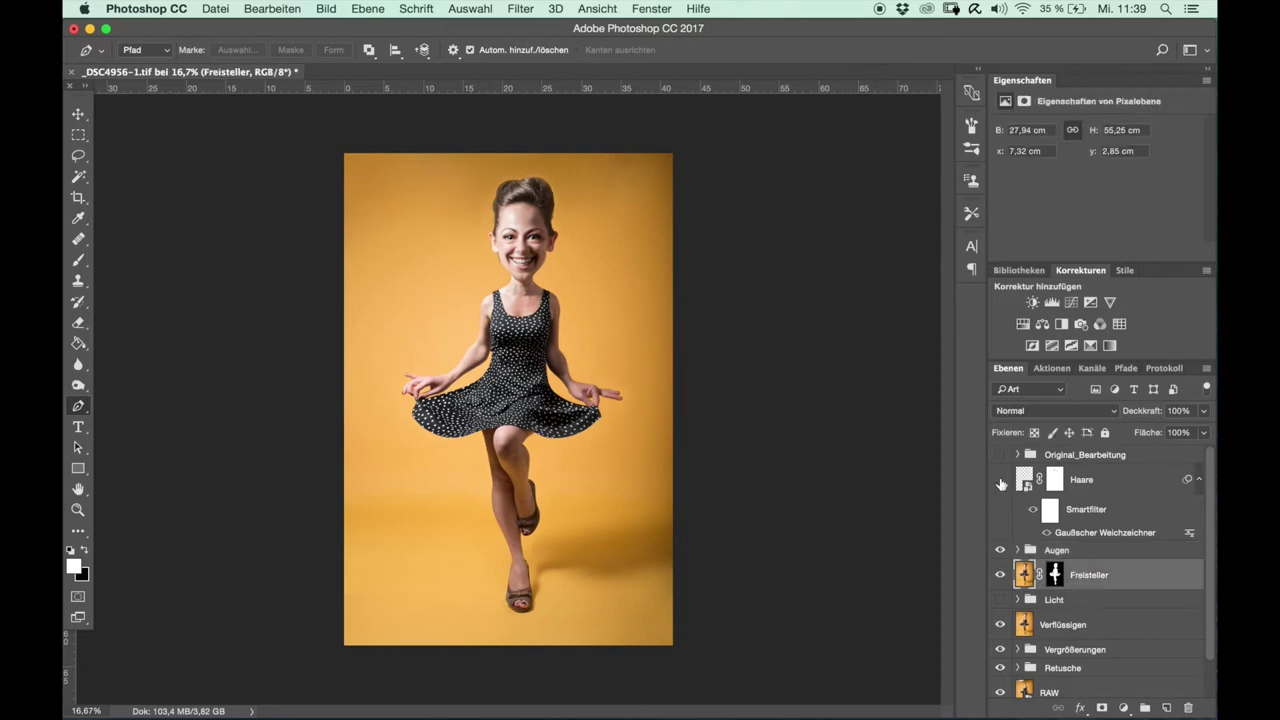
drag(1000, 479, 1000, 550)
Hide Freisteller, compare Verflüssigen and Vergrößerungen on and off, and reselect Freisteller.
click(1060, 622)
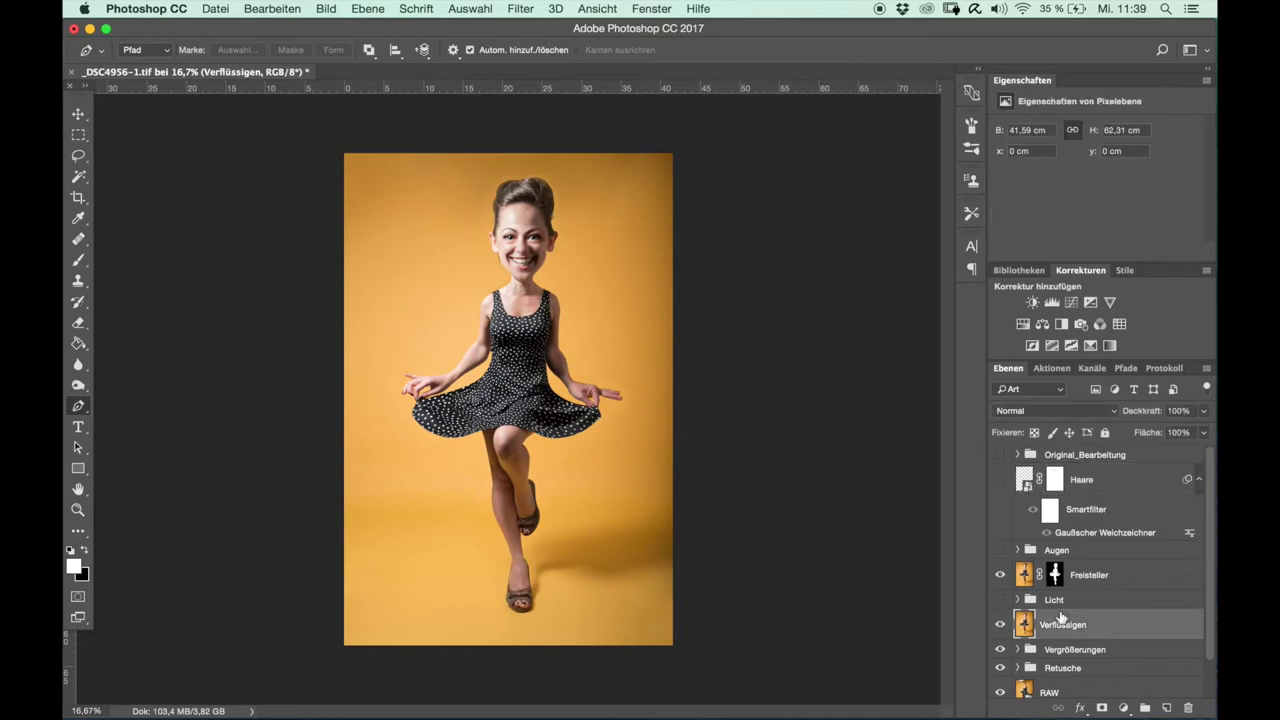
scroll(1040, 620, down, 2)
click(1000, 583)
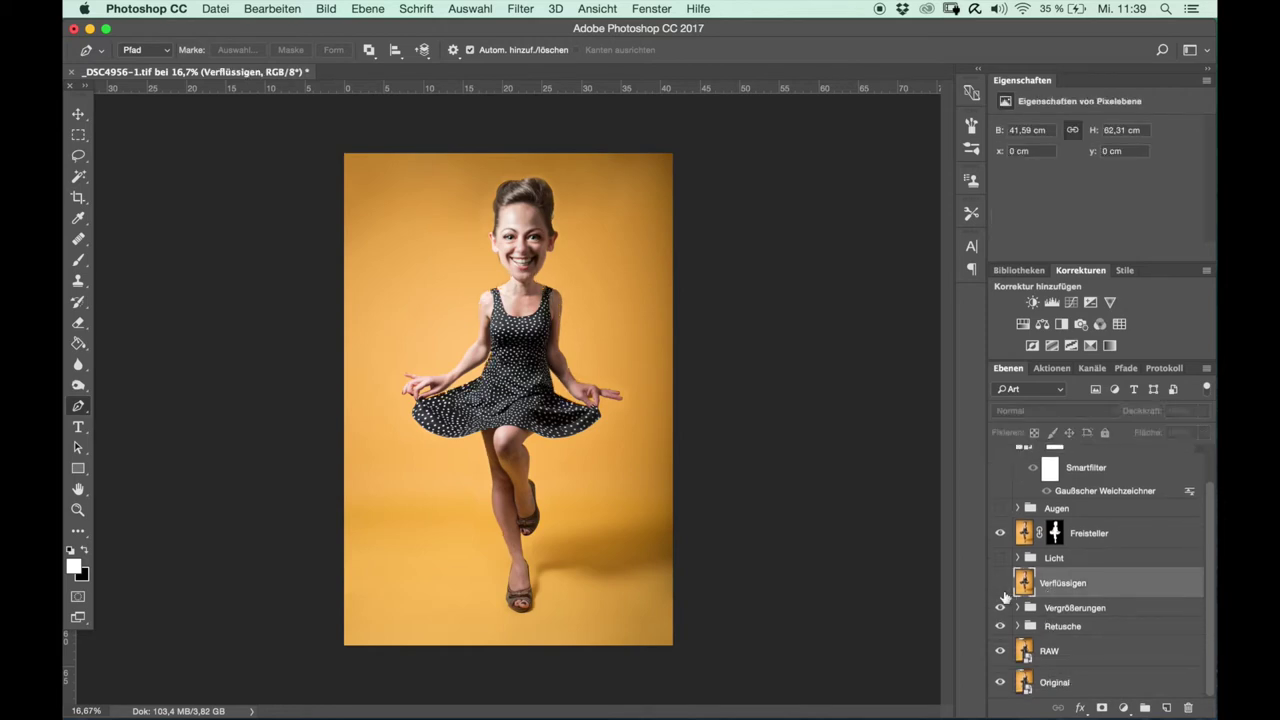
click(1000, 533)
click(1000, 608)
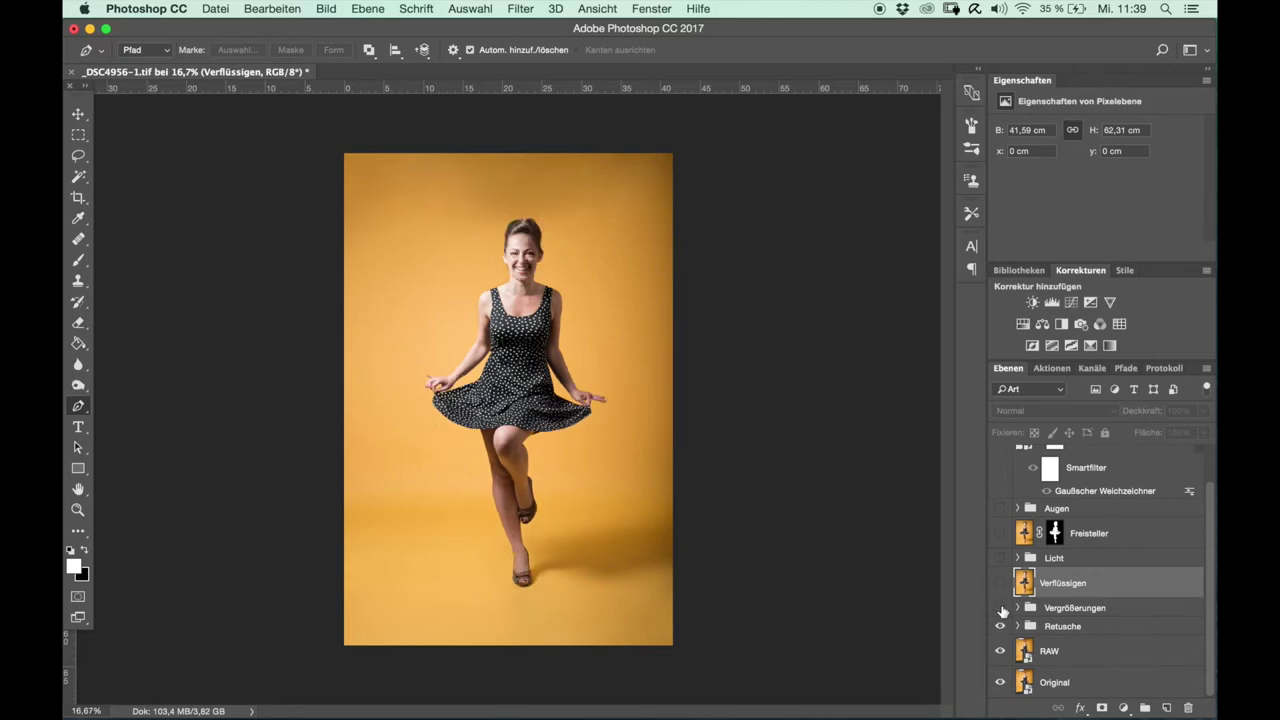
click(1001, 608)
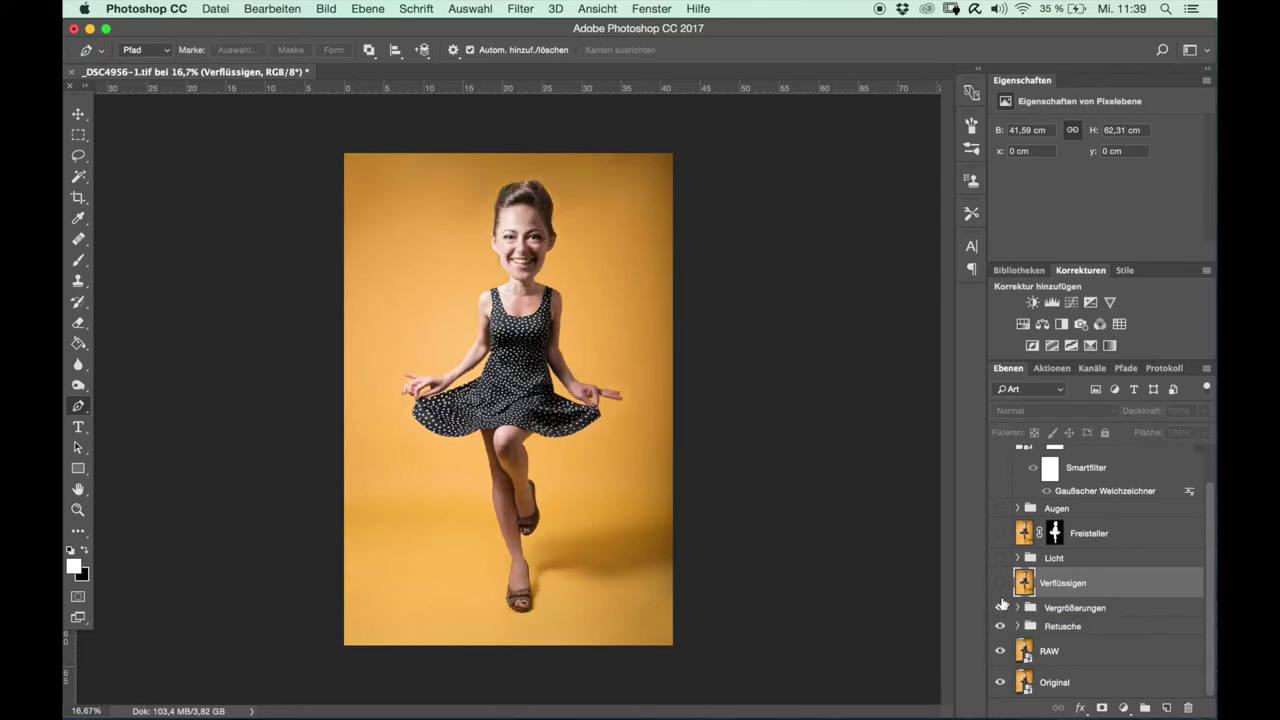
click(1000, 583)
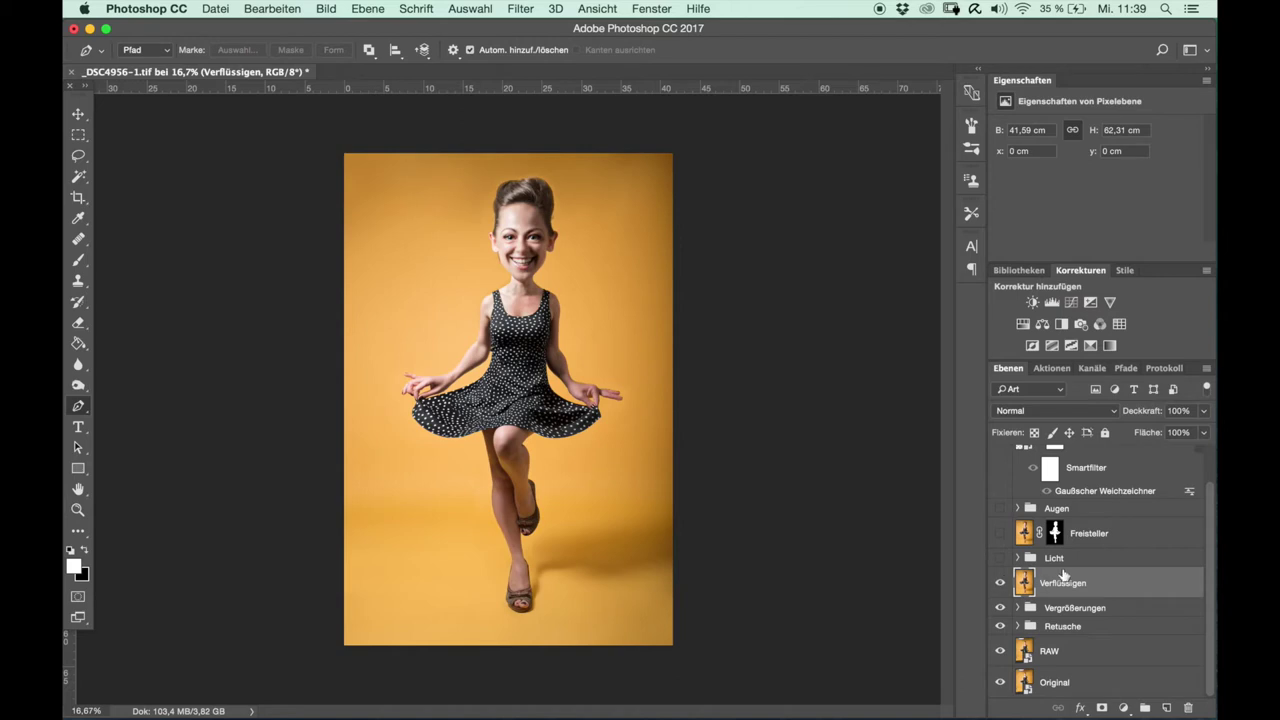
click(1105, 536)
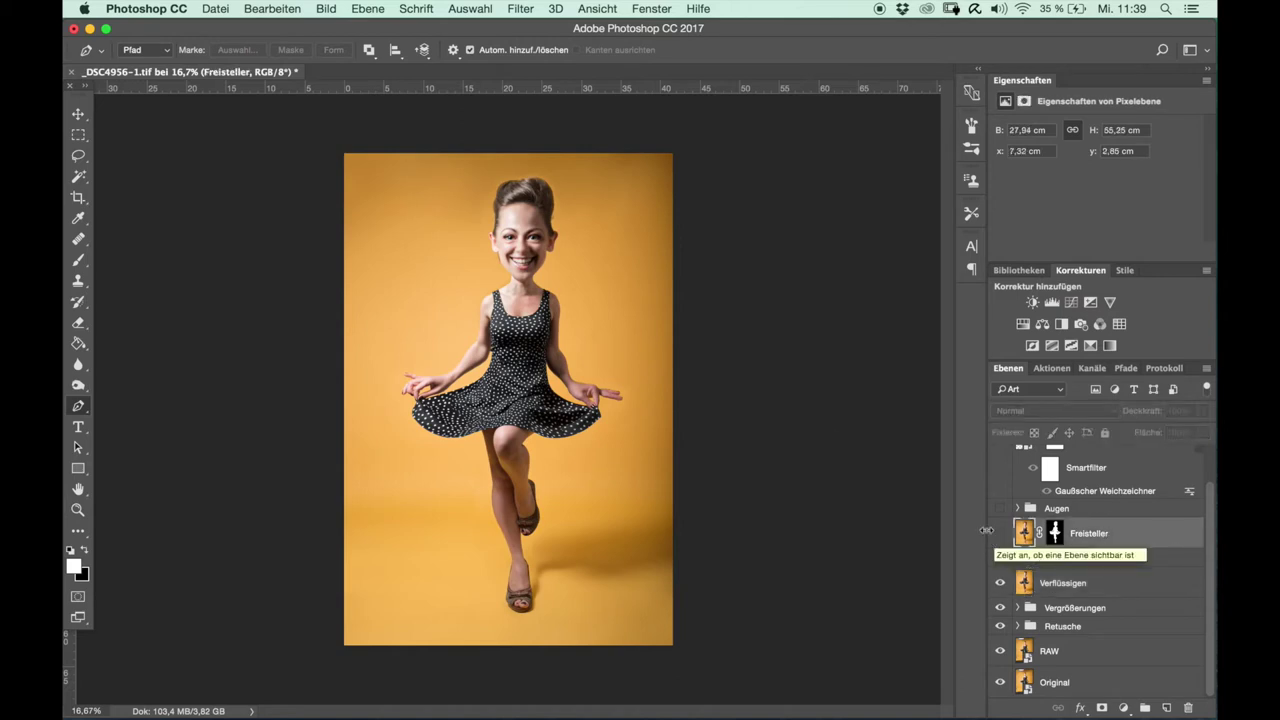
click(82, 179)
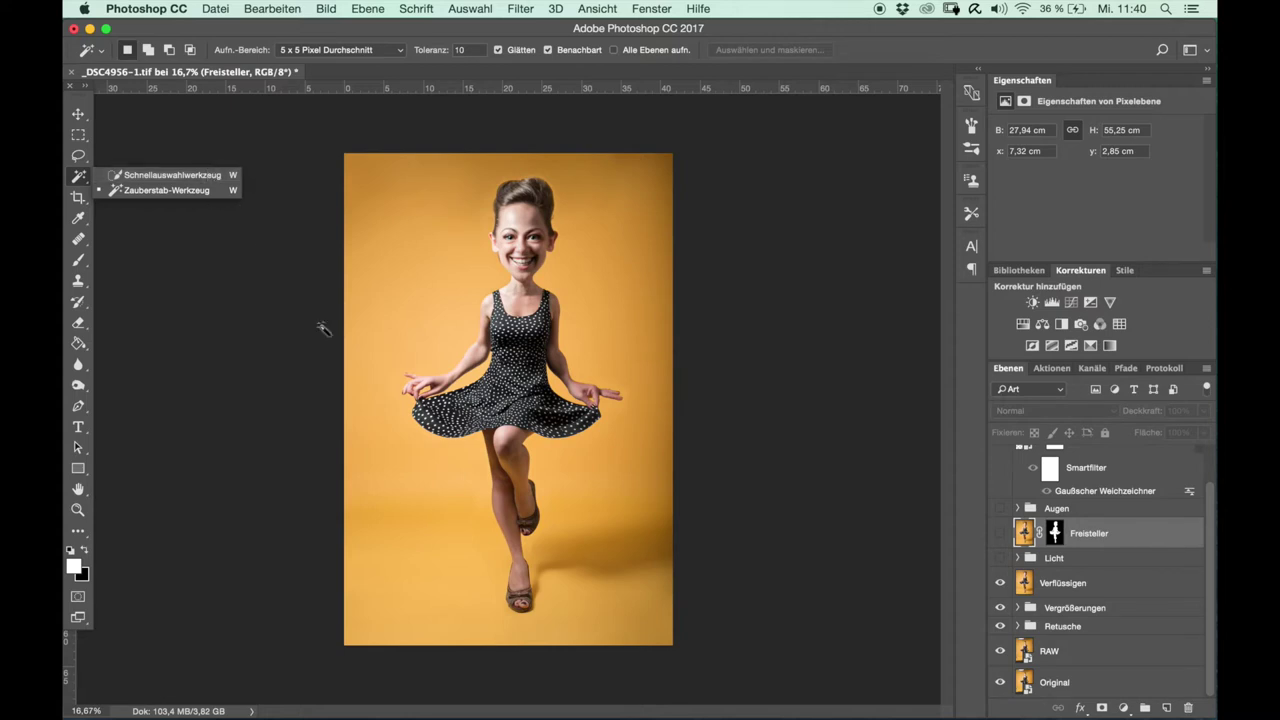
click(78, 410)
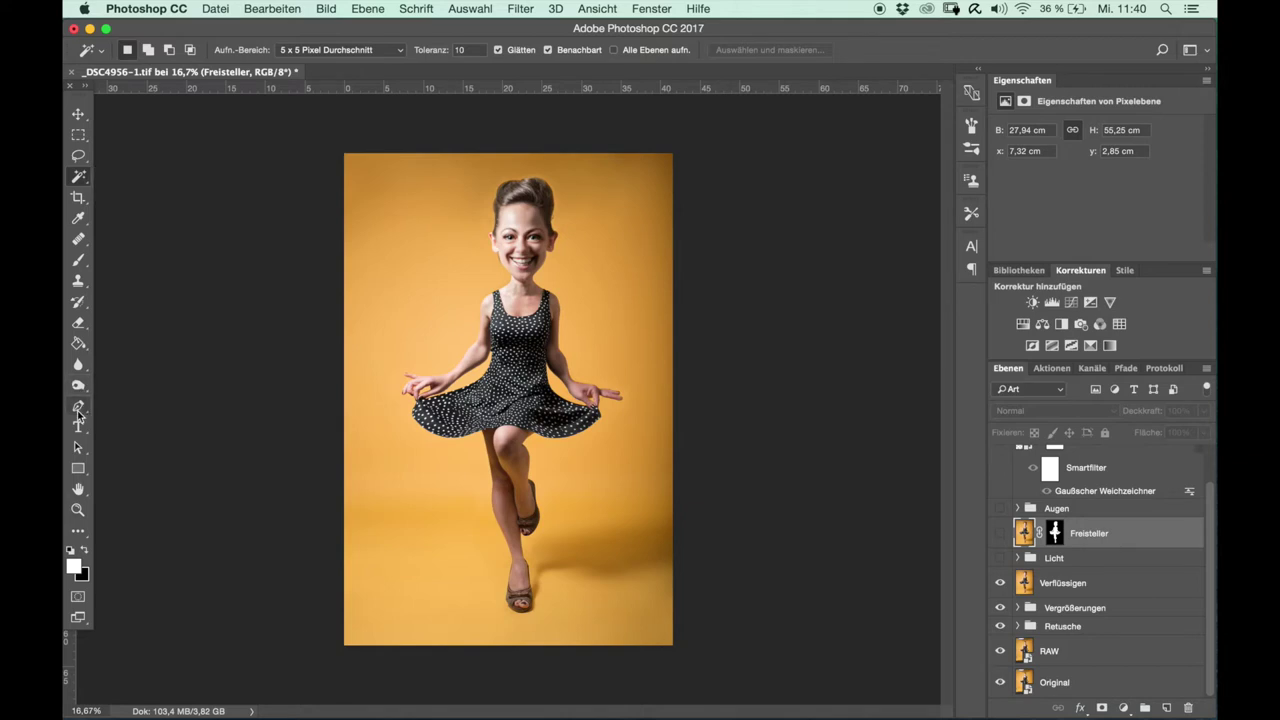
click(79, 408)
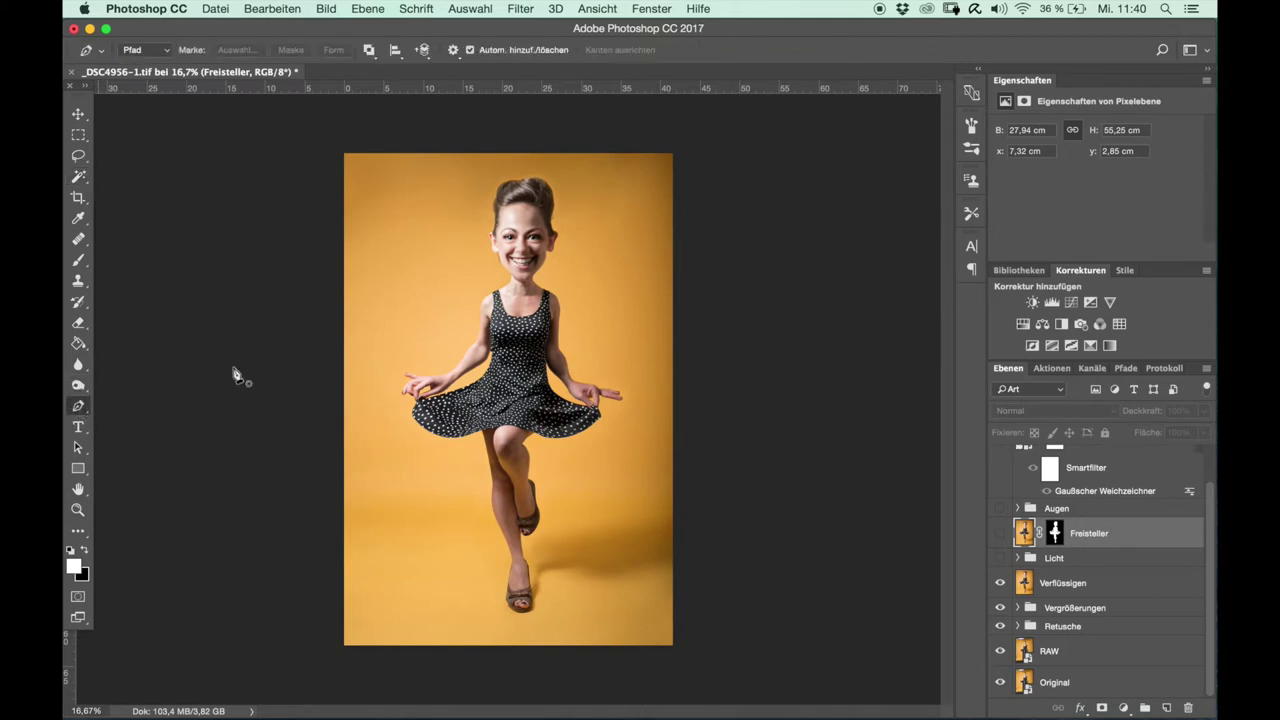
Zoom in and start a Pen path down the upper arm's outer edge.
key(super+plus)
key(super+plus)
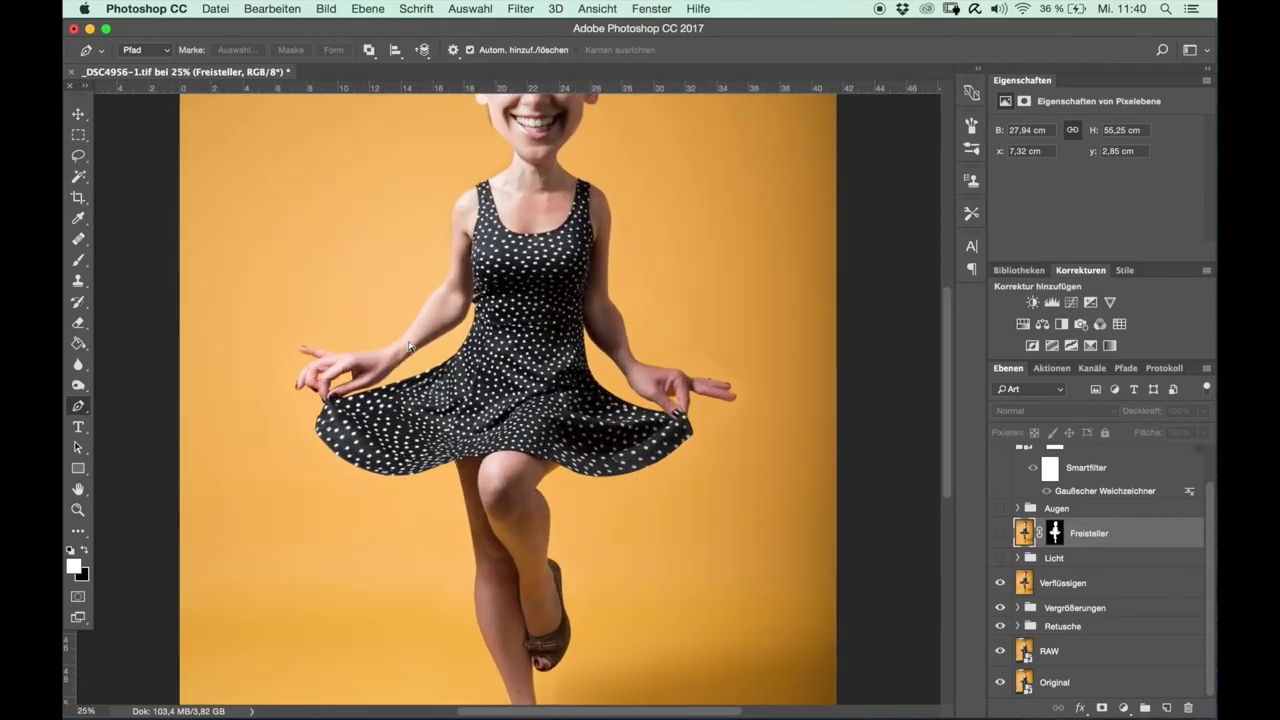
key(super+plus)
key(super+plus)
key(super+plus)
key(super+plus)
key(super+plus)
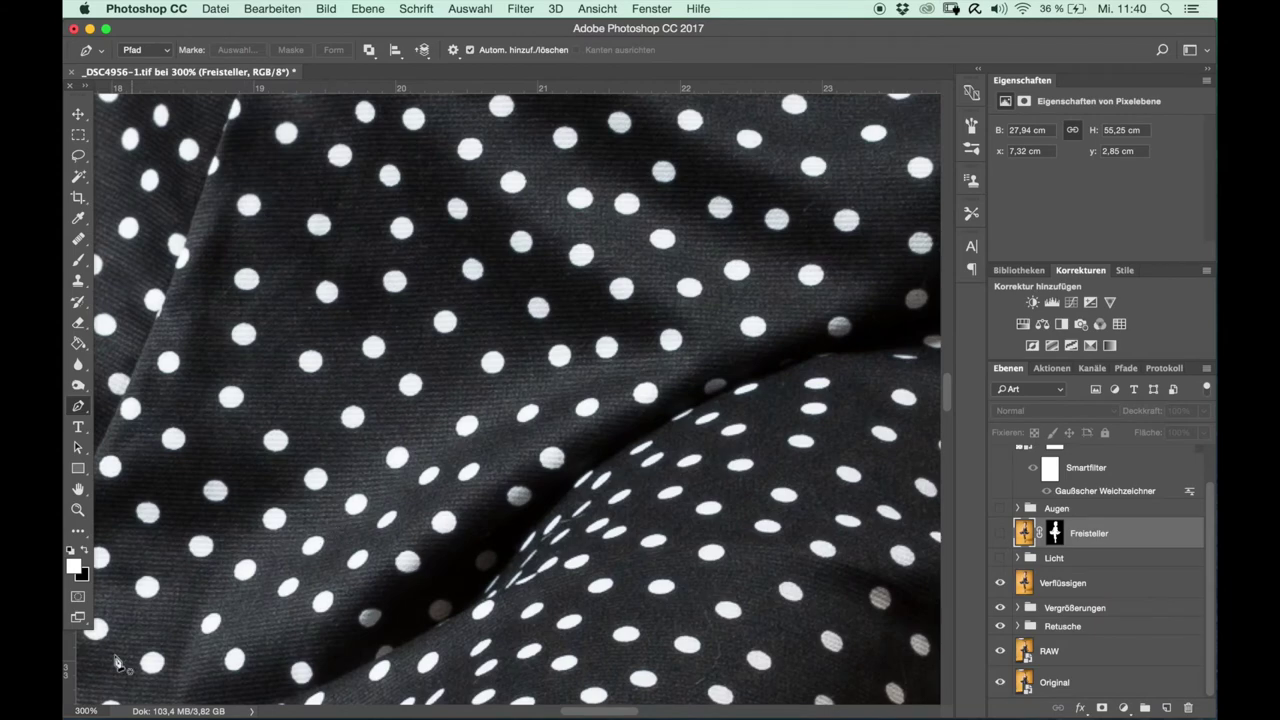
scroll(428, 195, left, 10)
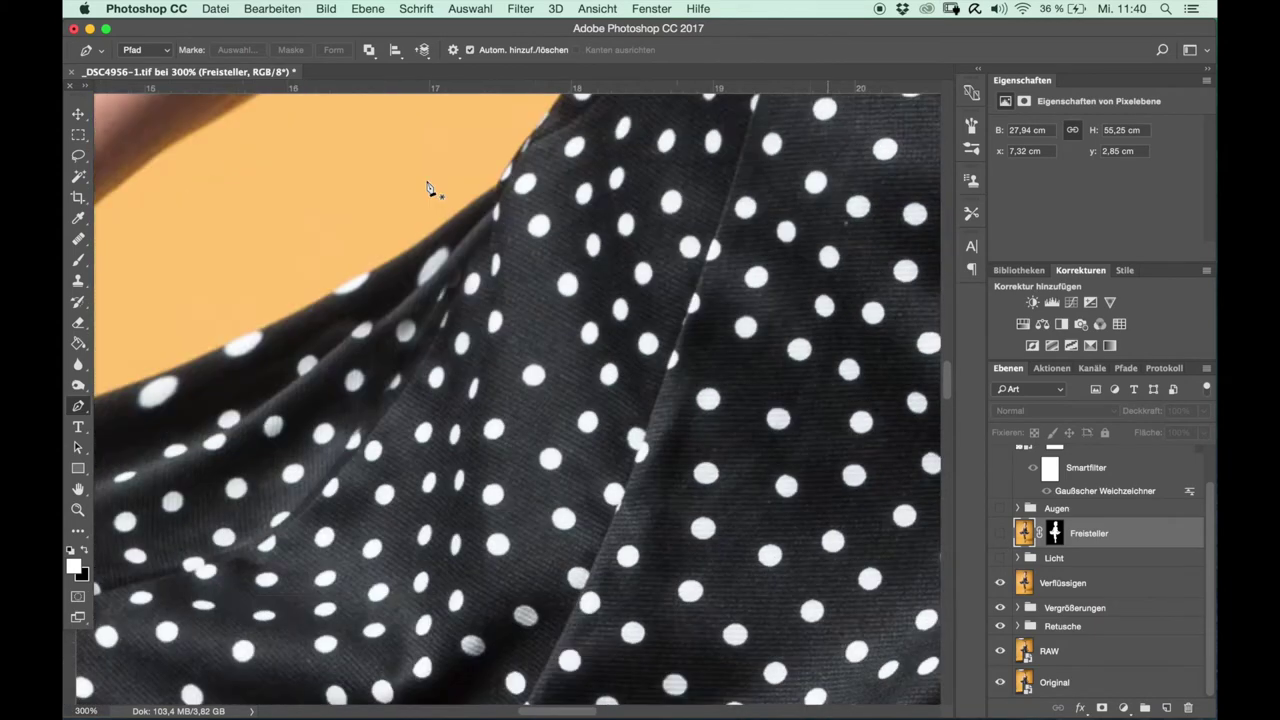
scroll(428, 195, up, 5)
scroll(428, 195, left, 3)
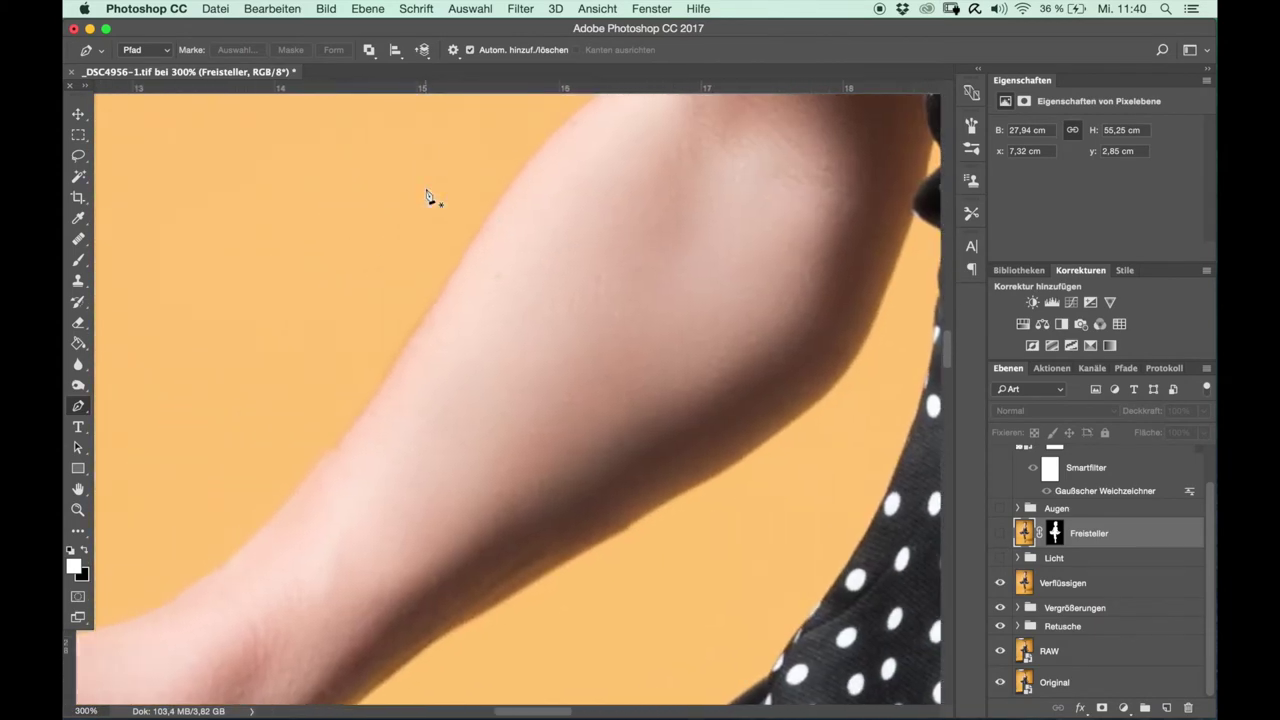
click(537, 151)
click(518, 177)
click(487, 222)
click(468, 254)
click(451, 282)
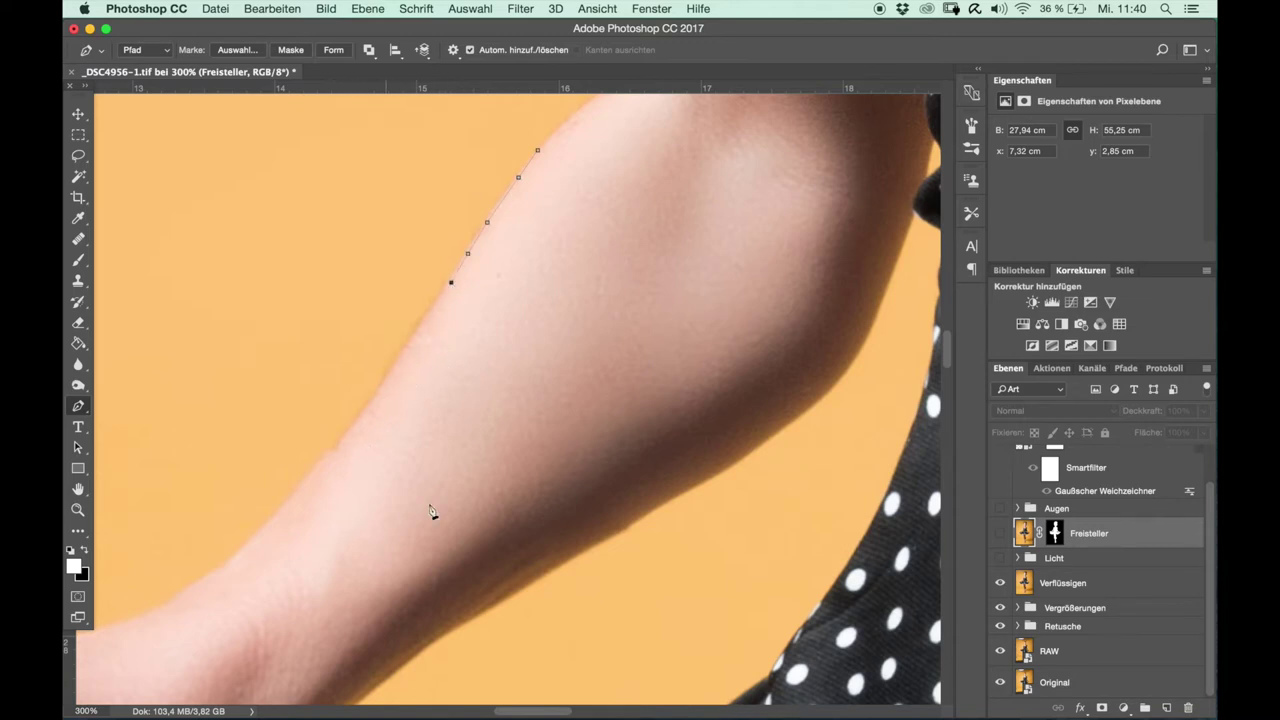
Close the Pen path around the upper-arm patch and load it as a selection.
drag(489, 422, 657, 405)
click(725, 159)
click(619, 121)
click(537, 150)
key(ctrl+Return)
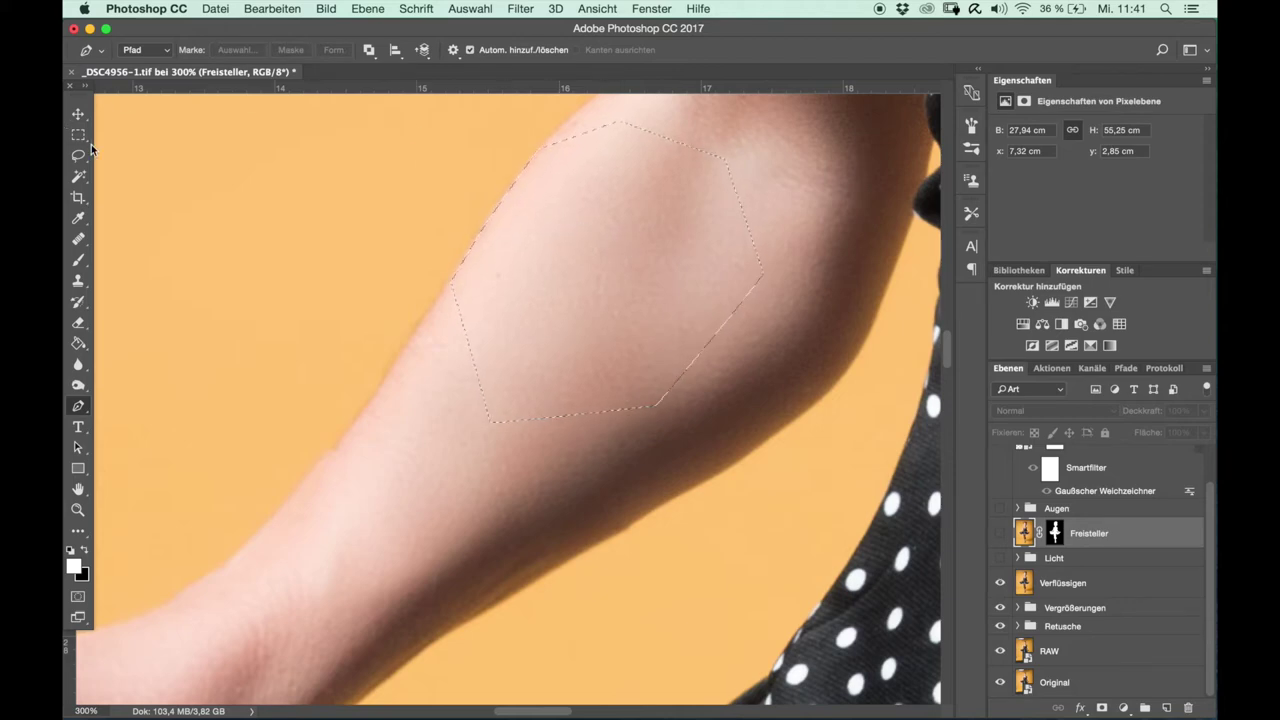
scroll(476, 251, up, 10)
scroll(476, 251, left, 5)
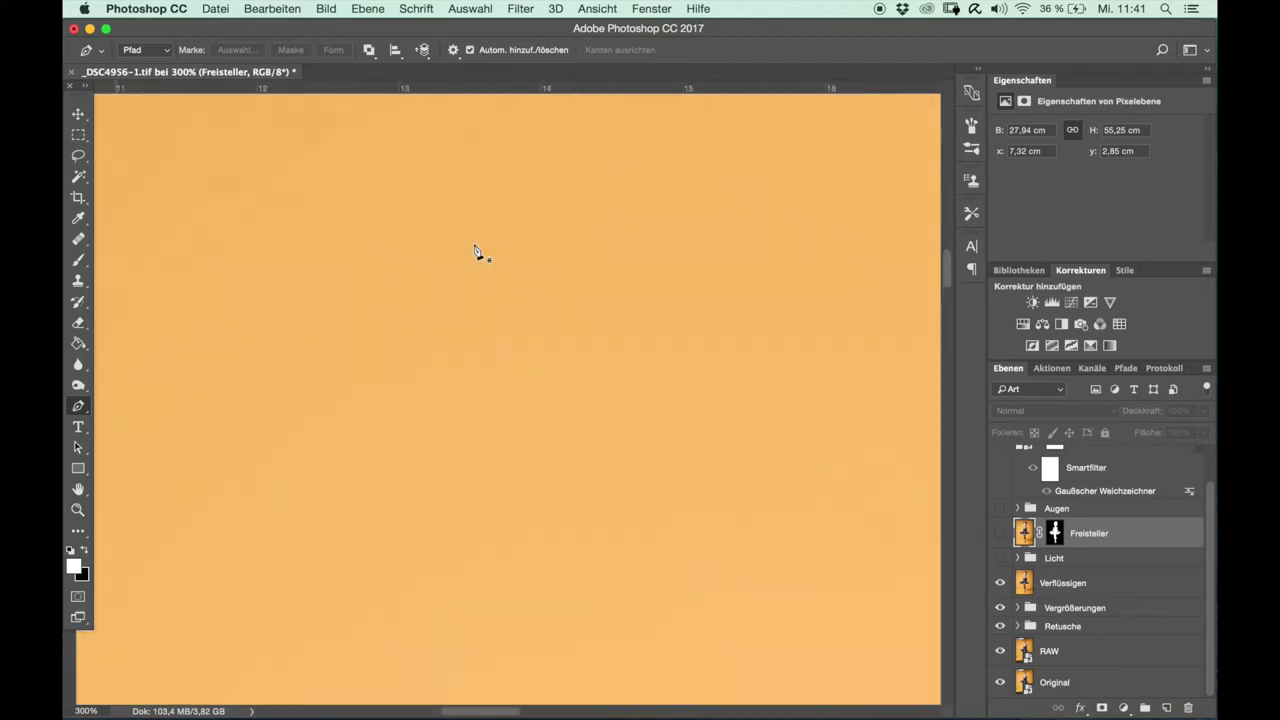
scroll(476, 251, right, 3)
scroll(476, 251, up, 5)
scroll(476, 251, up, 5)
scroll(476, 251, right, 5)
scroll(634, 329, left, 5)
scroll(634, 329, up, 3)
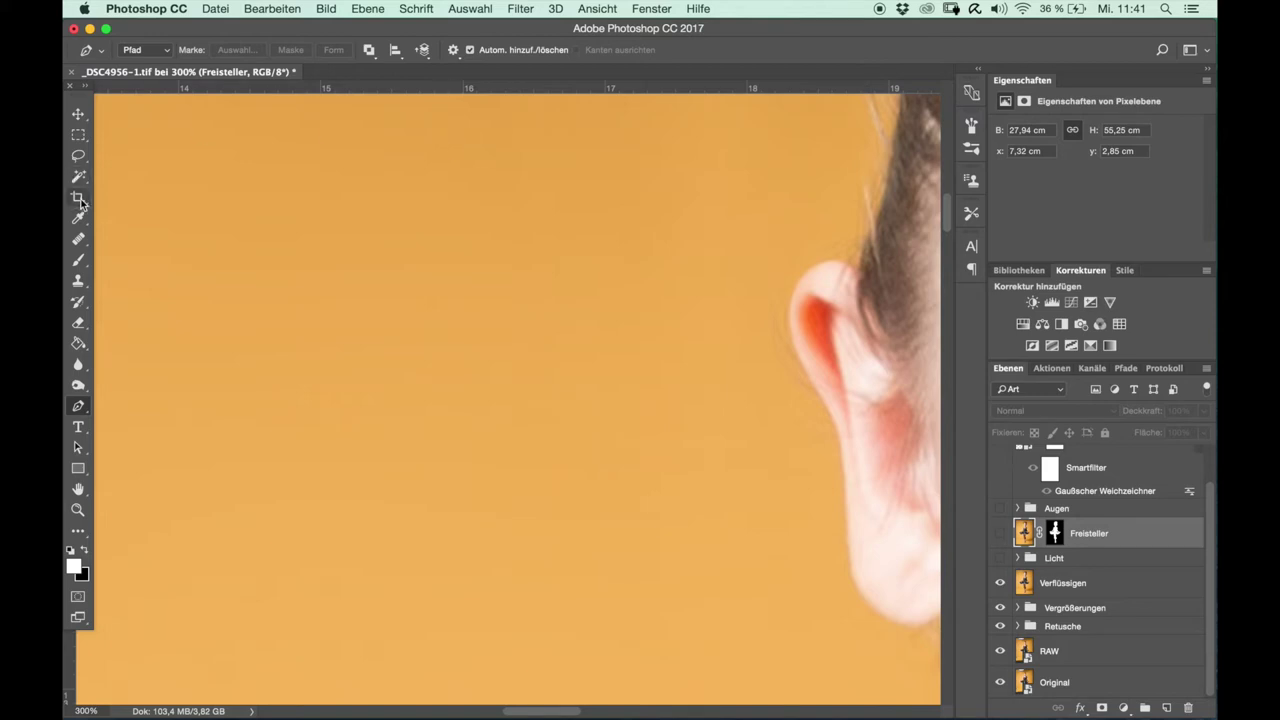
click(78, 155)
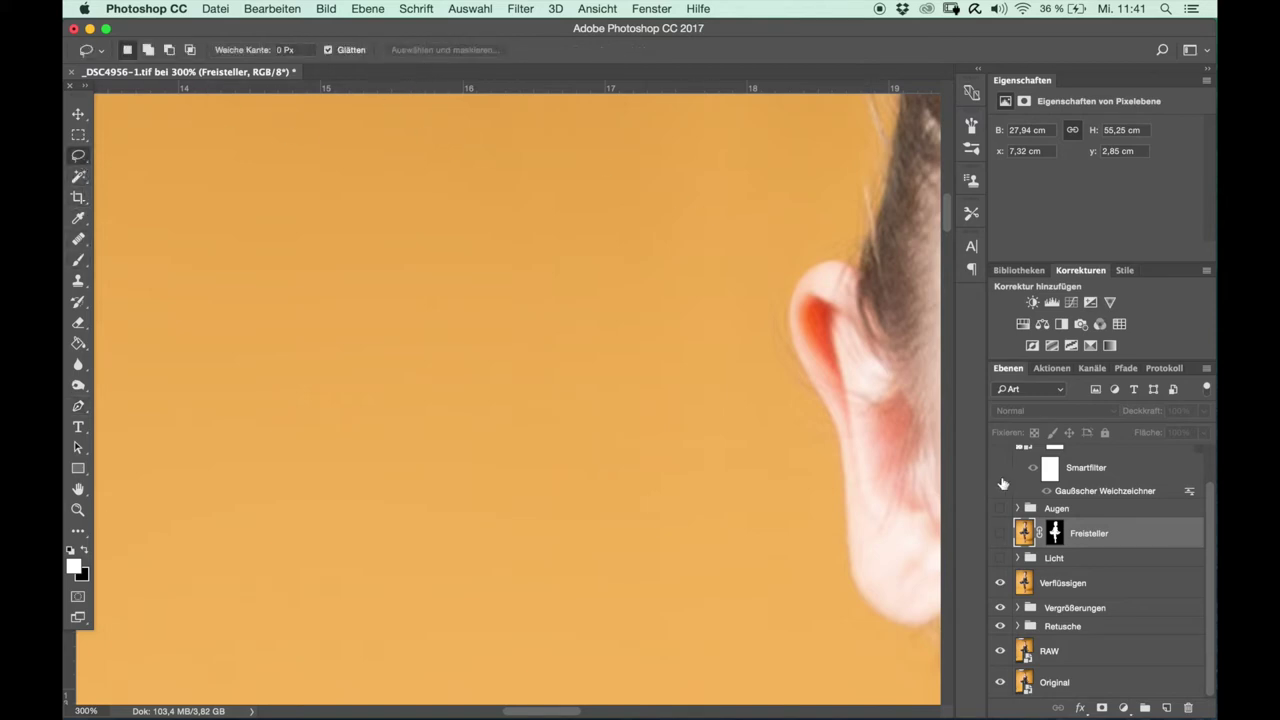
Show the Freisteller layer again, then open and cancel Auswählen und maskieren without changes.
click(1003, 535)
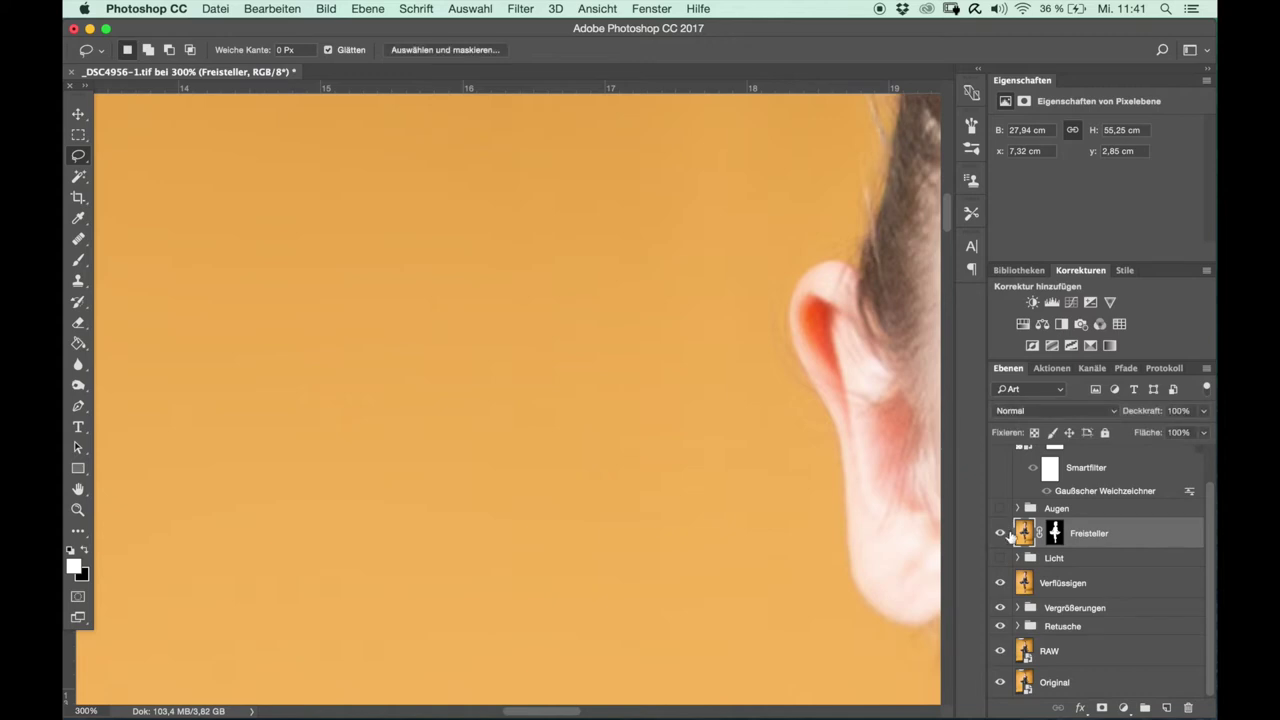
click(478, 50)
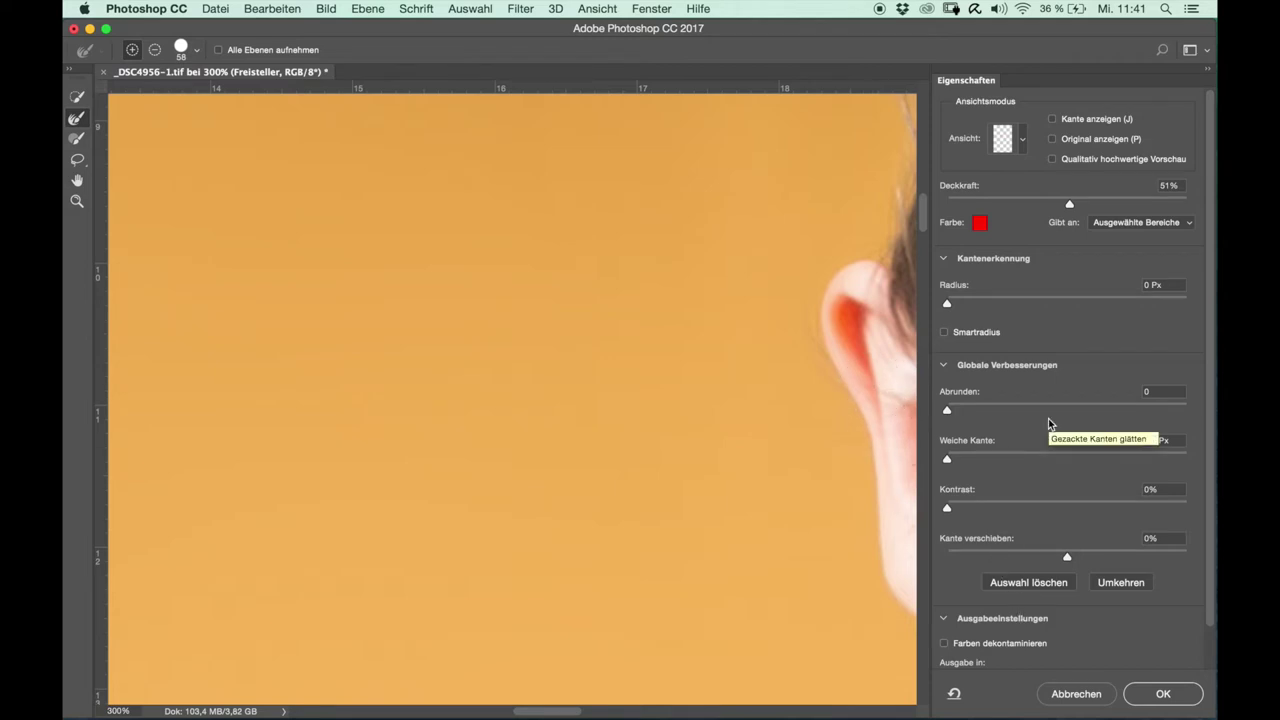
scroll(857, 508, right, 5)
scroll(857, 508, up, 3)
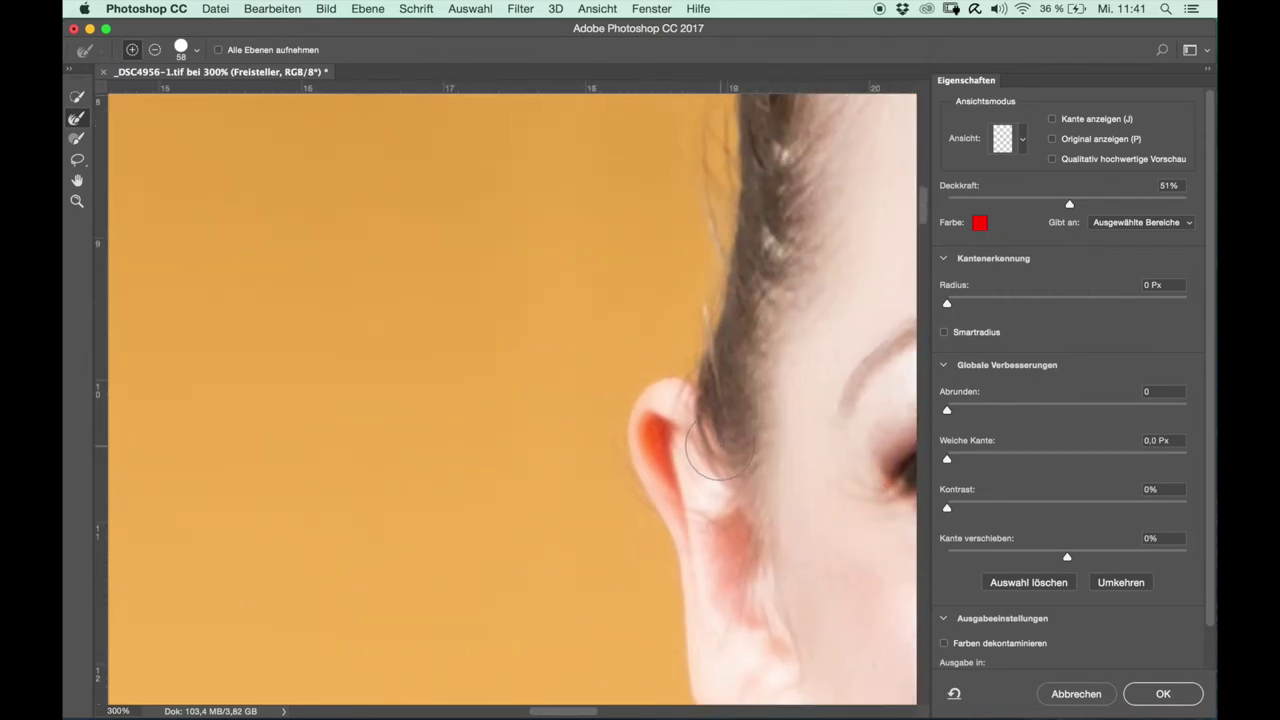
click(1094, 697)
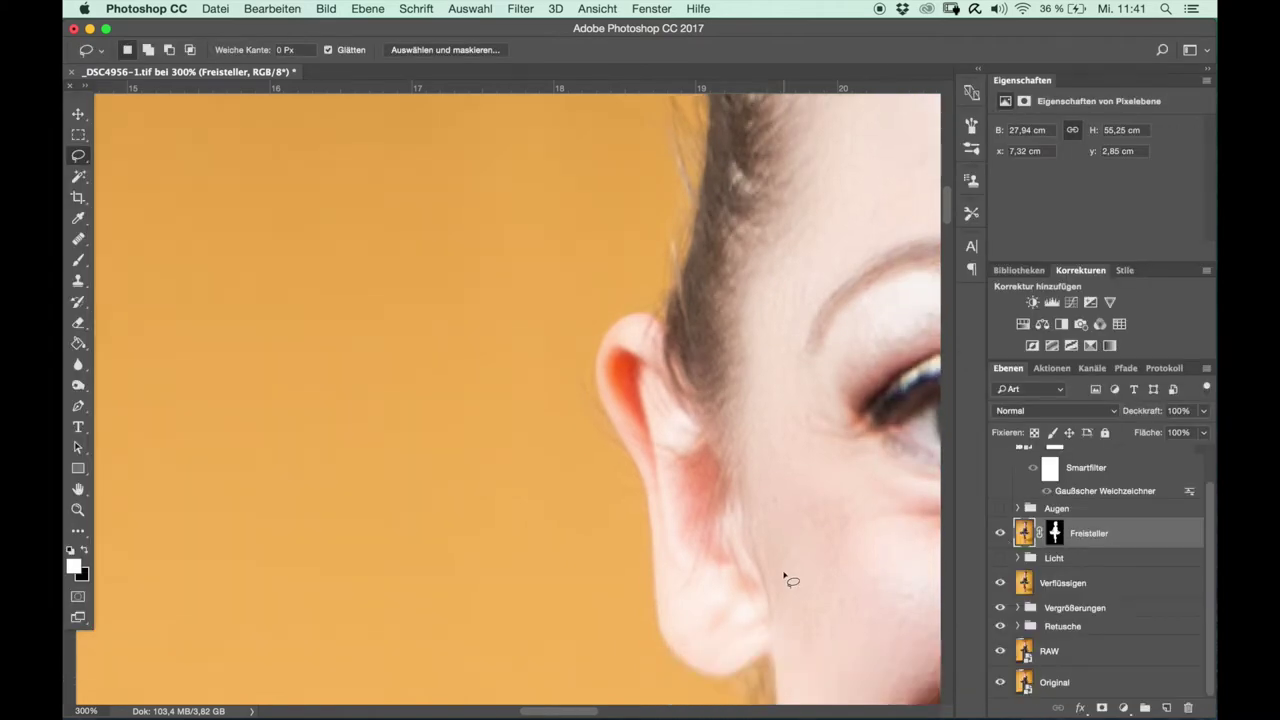
Deselect the arm selection and briefly view the Freisteller mask on its own.
scroll(786, 578, down, 5)
scroll(786, 578, down, 5)
scroll(786, 578, down, 5)
scroll(786, 578, down, 5)
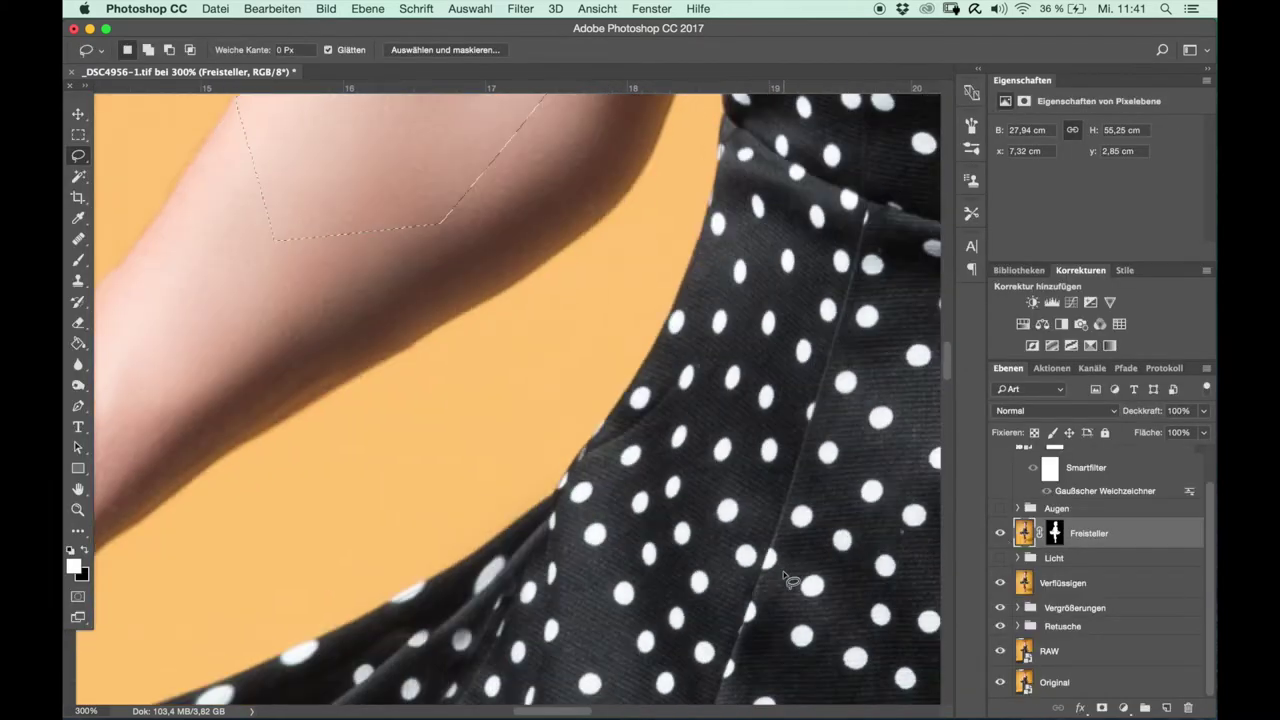
scroll(786, 578, up, 3)
scroll(786, 578, up, 3)
scroll(789, 580, up, 2)
scroll(789, 580, up, 2)
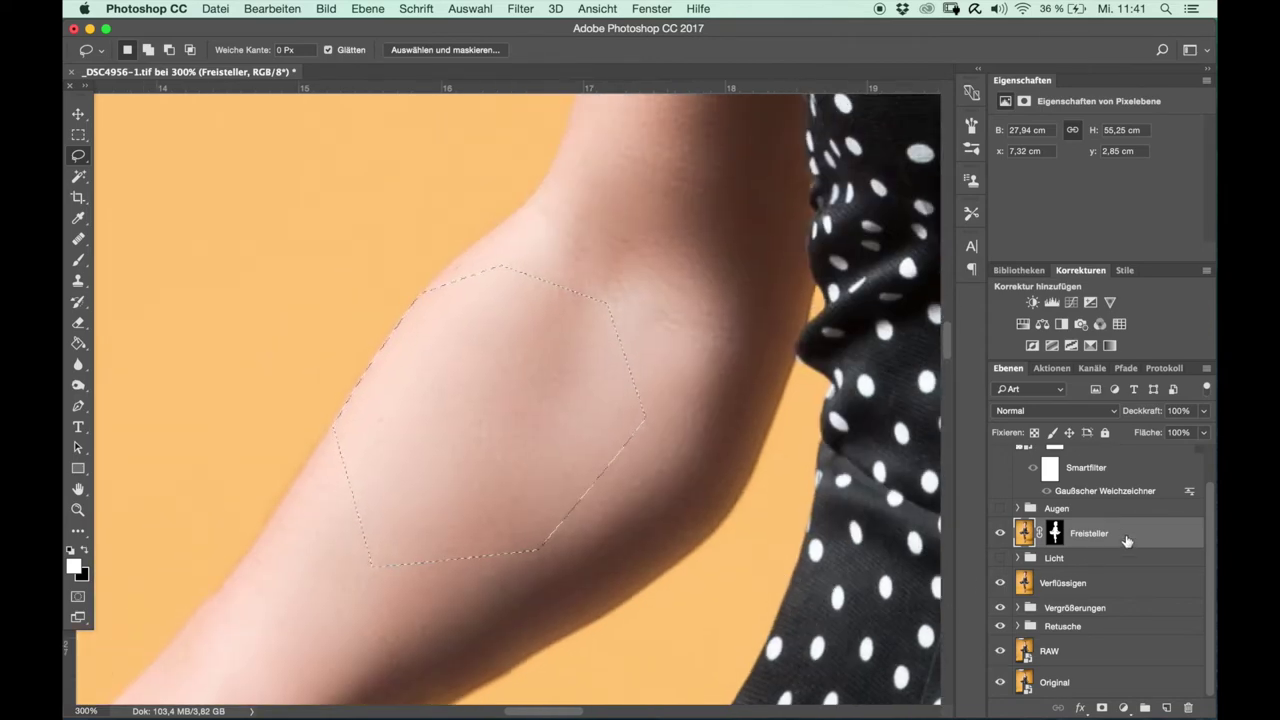
key(ctrl+d)
alt+click(1057, 533)
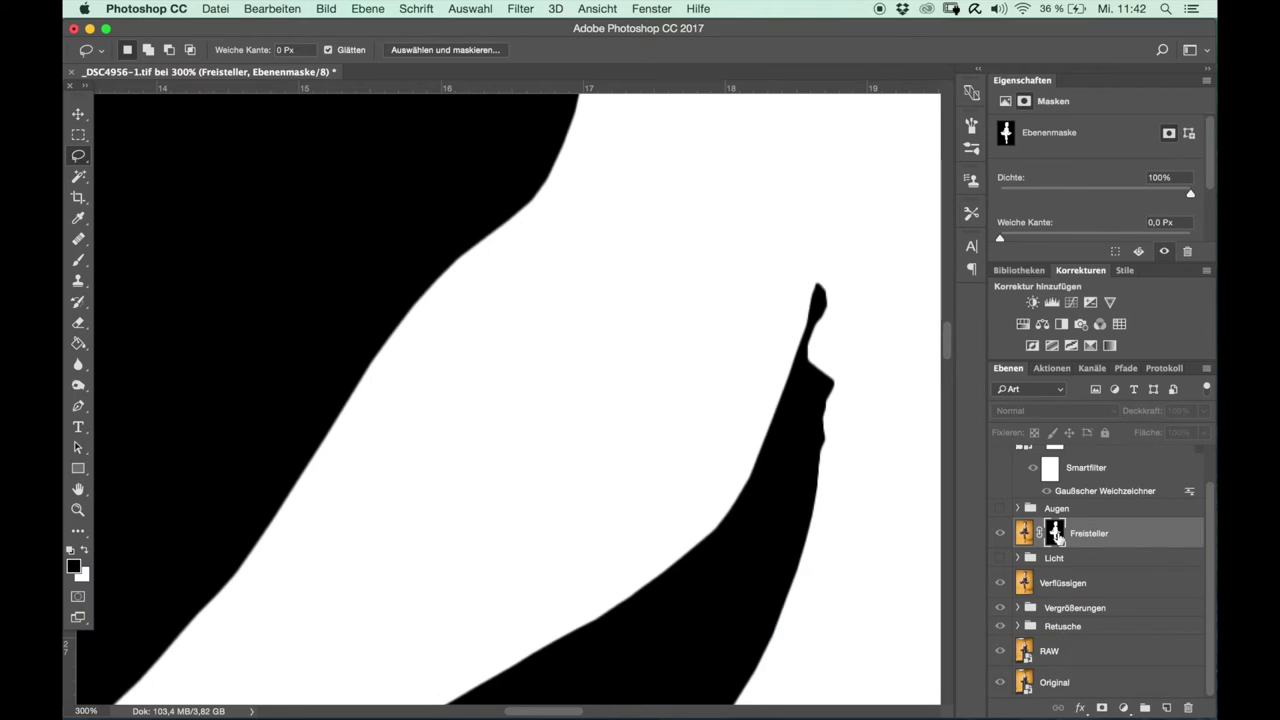
alt+click(1057, 533)
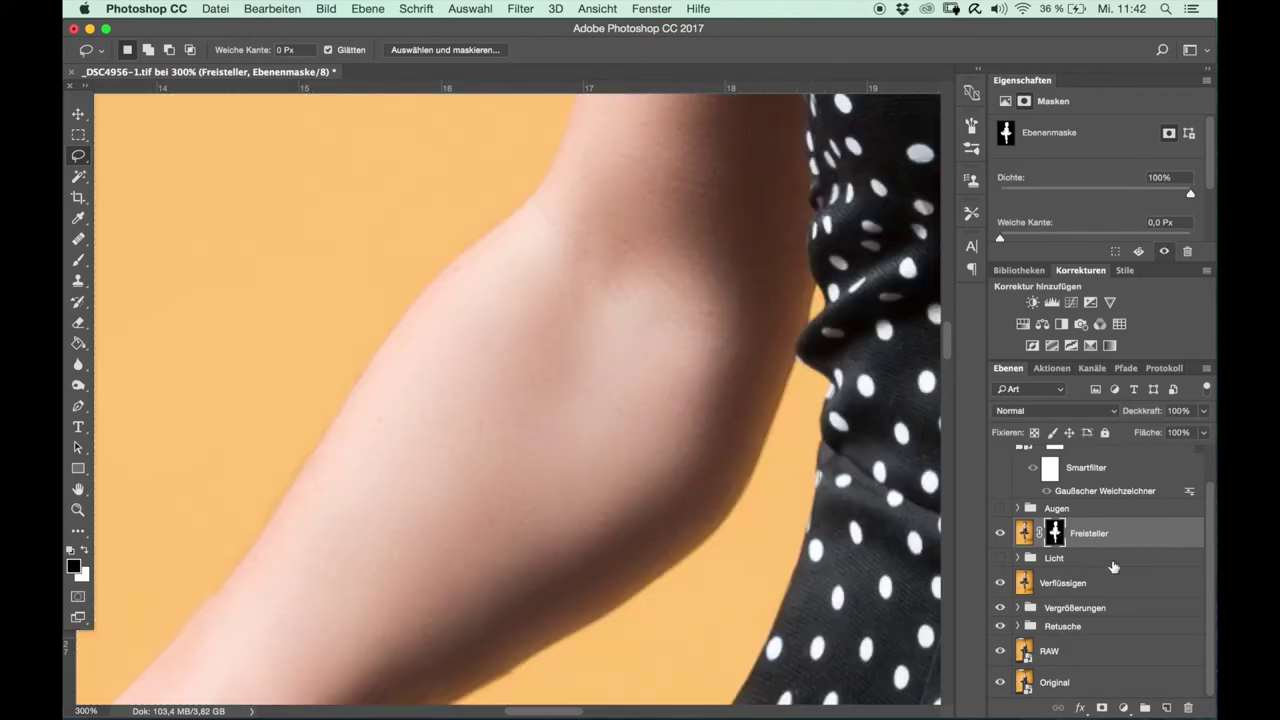
Zoom out to the whole picture and turn the Licht group back on, selecting it.
scroll(1128, 538, up, 2)
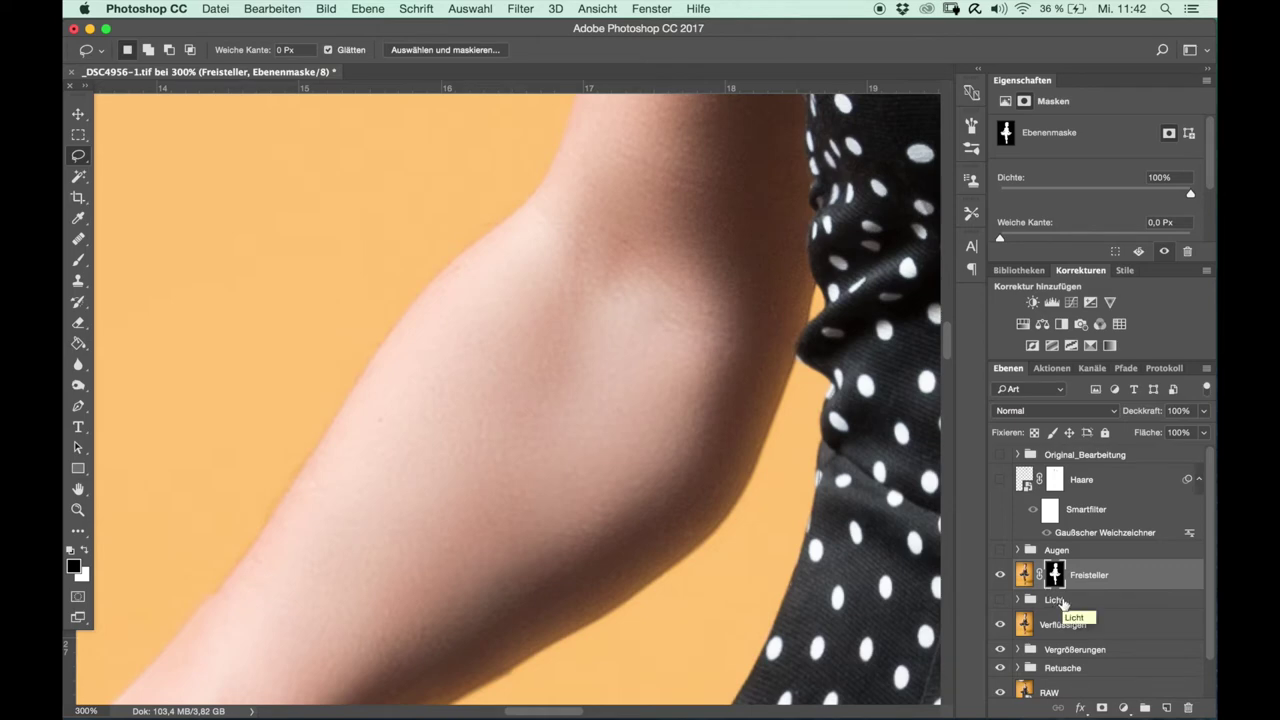
key(ctrl+minus)
key(ctrl+minus)
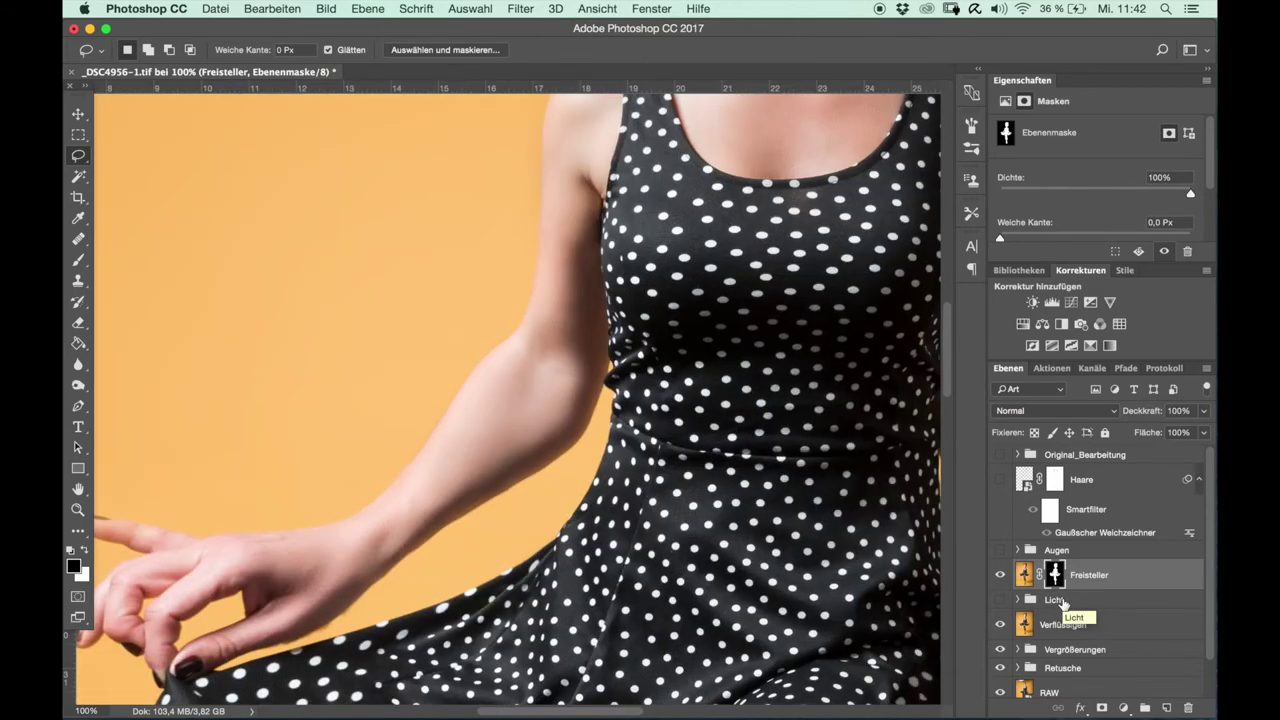
key(ctrl+minus)
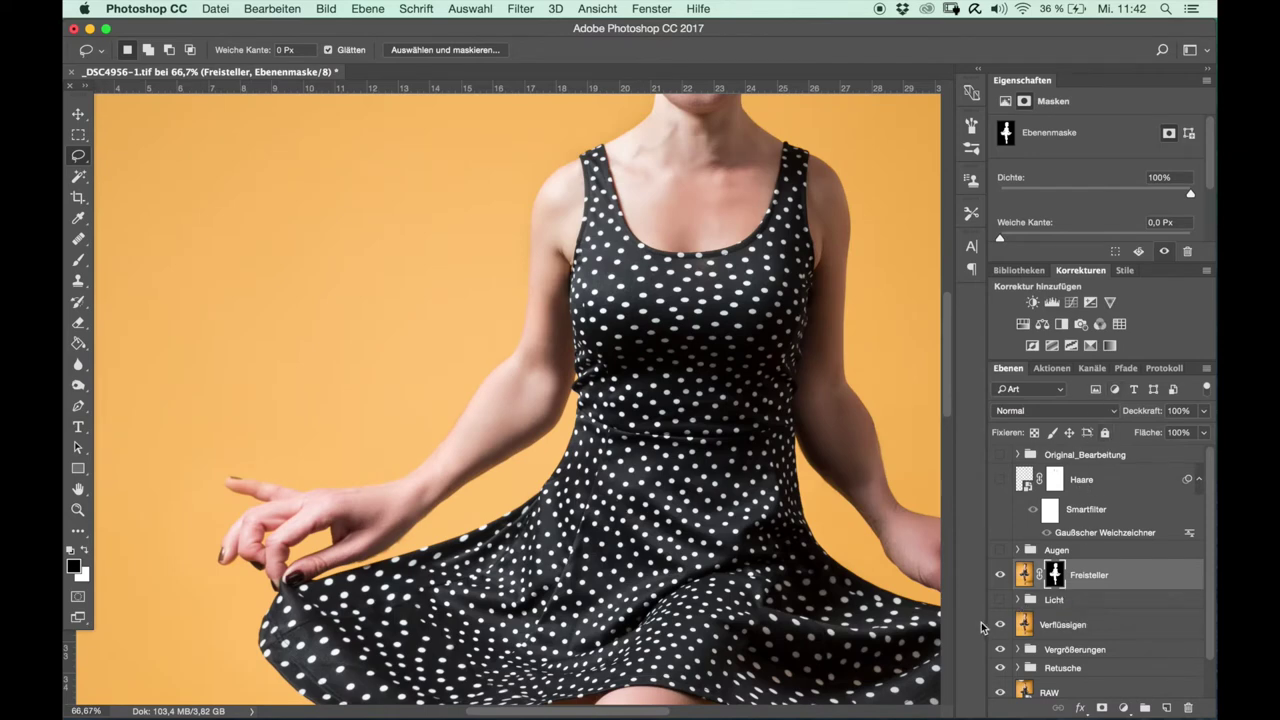
click(1000, 601)
key(ctrl+minus)
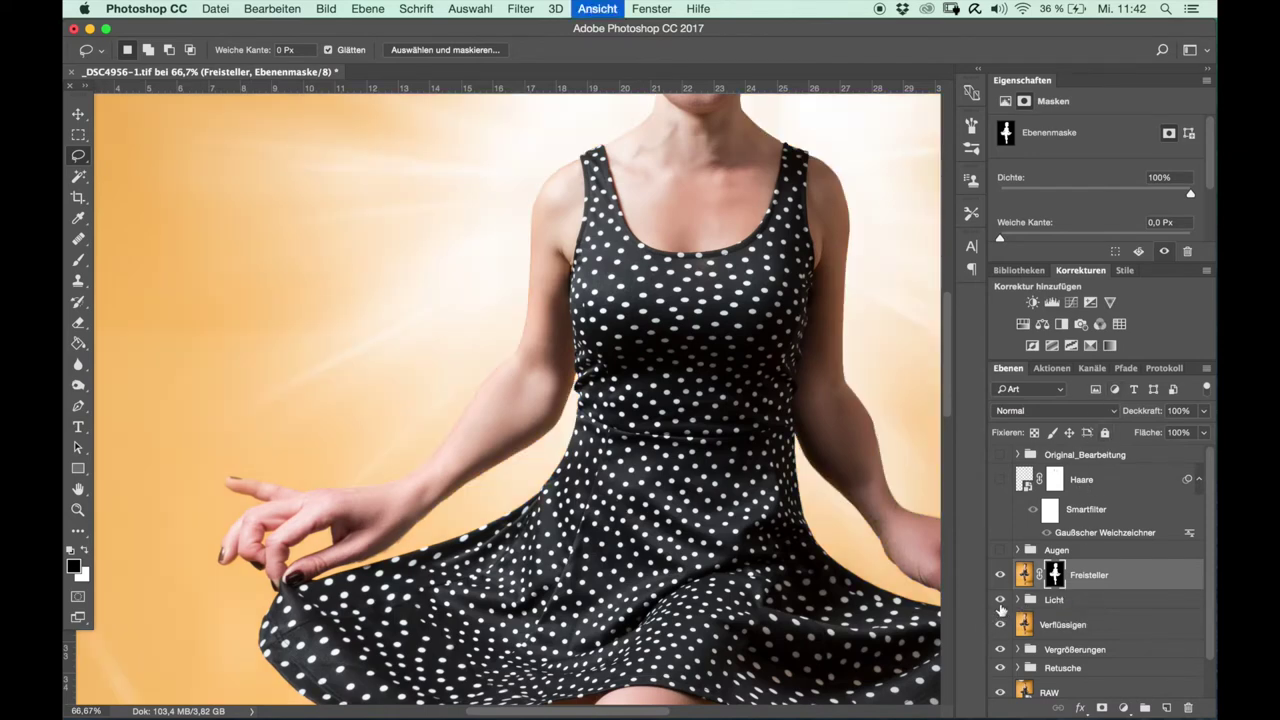
key(ctrl+minus)
key(ctrl+minus)
key(ctrl+minus)
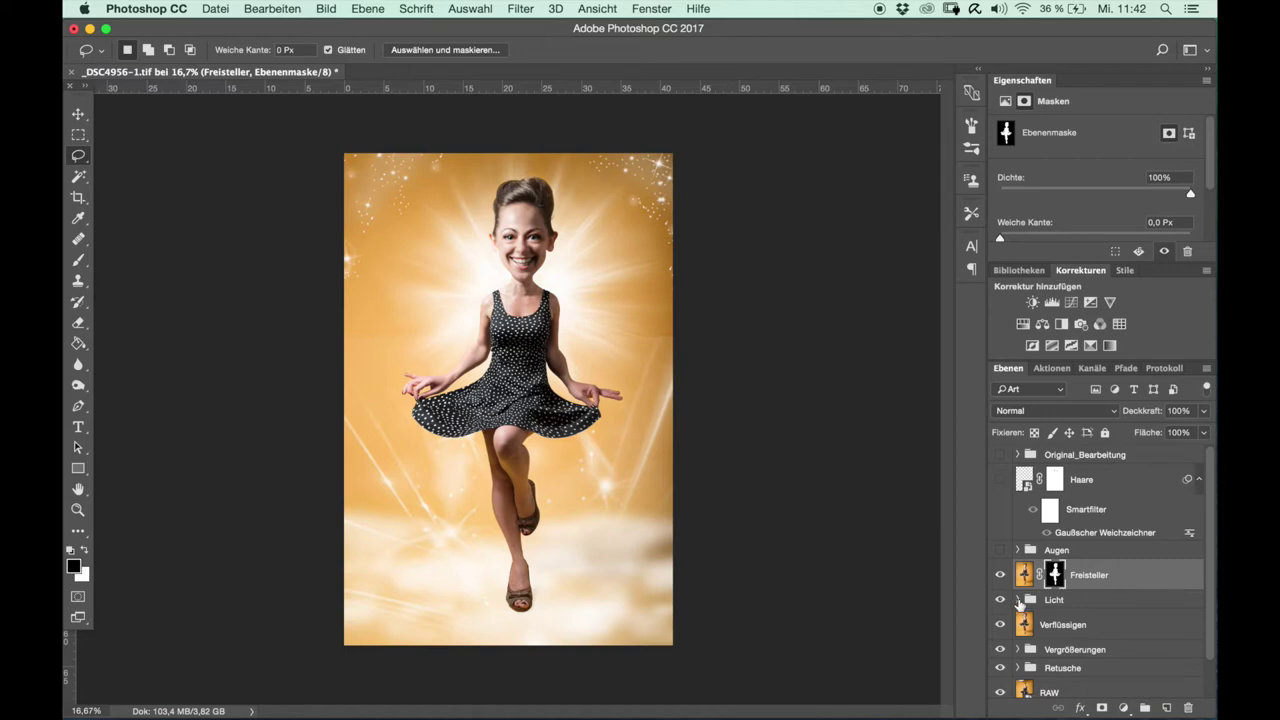
click(1073, 599)
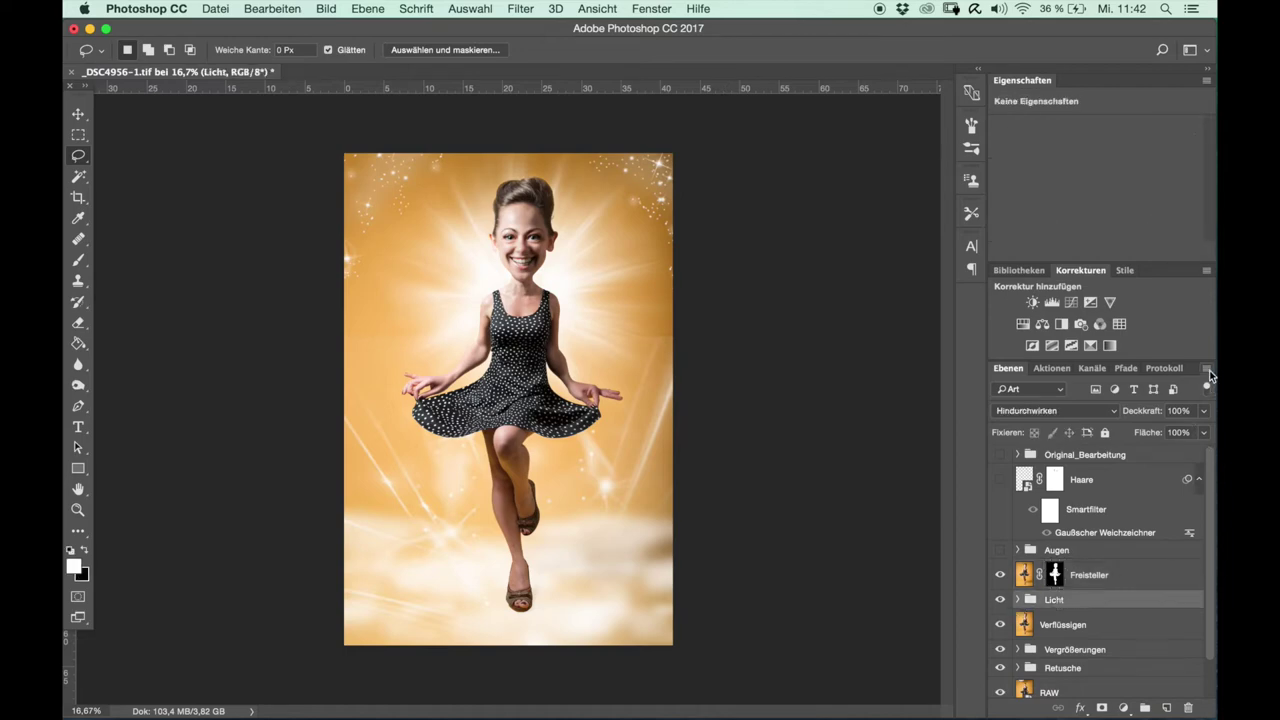
Create a new layer named Licht and hide the existing Licht group.
click(1207, 369)
click(1045, 175)
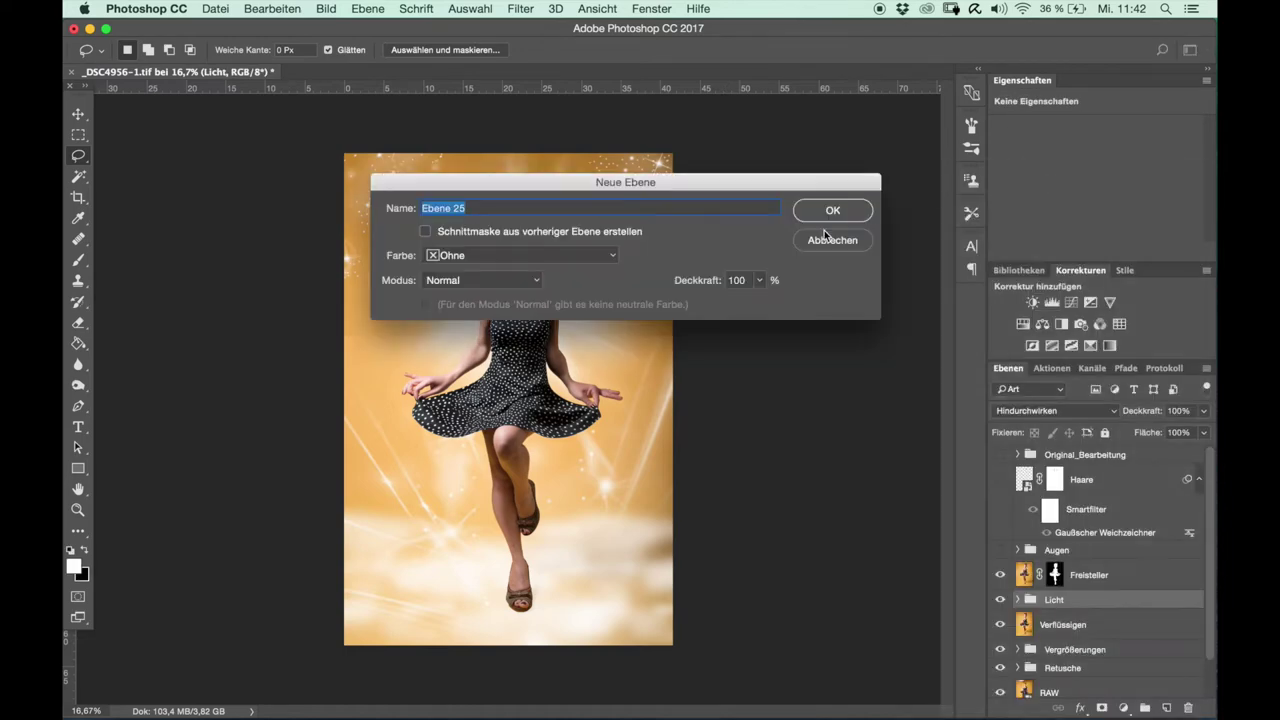
text(Lic)
click(833, 211)
click(1047, 631)
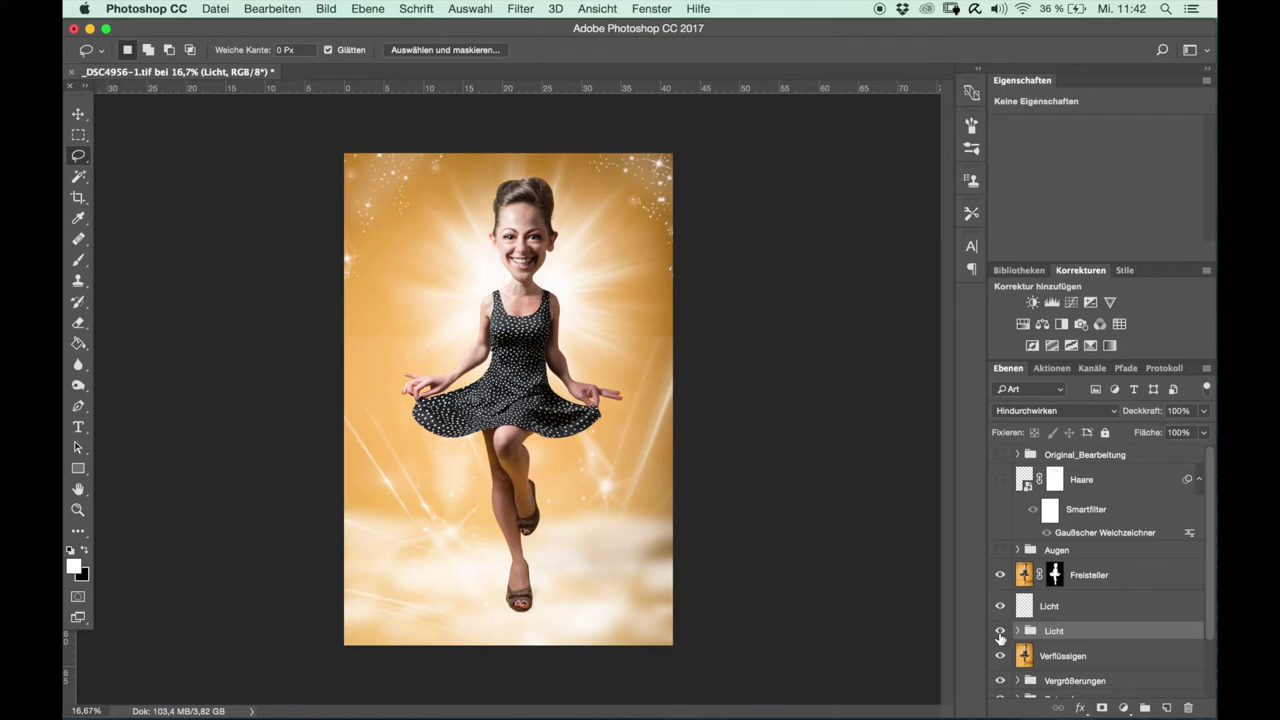
click(1000, 631)
Select the new Licht layer and expand then collapse the Licht group to check its contents.
click(1085, 608)
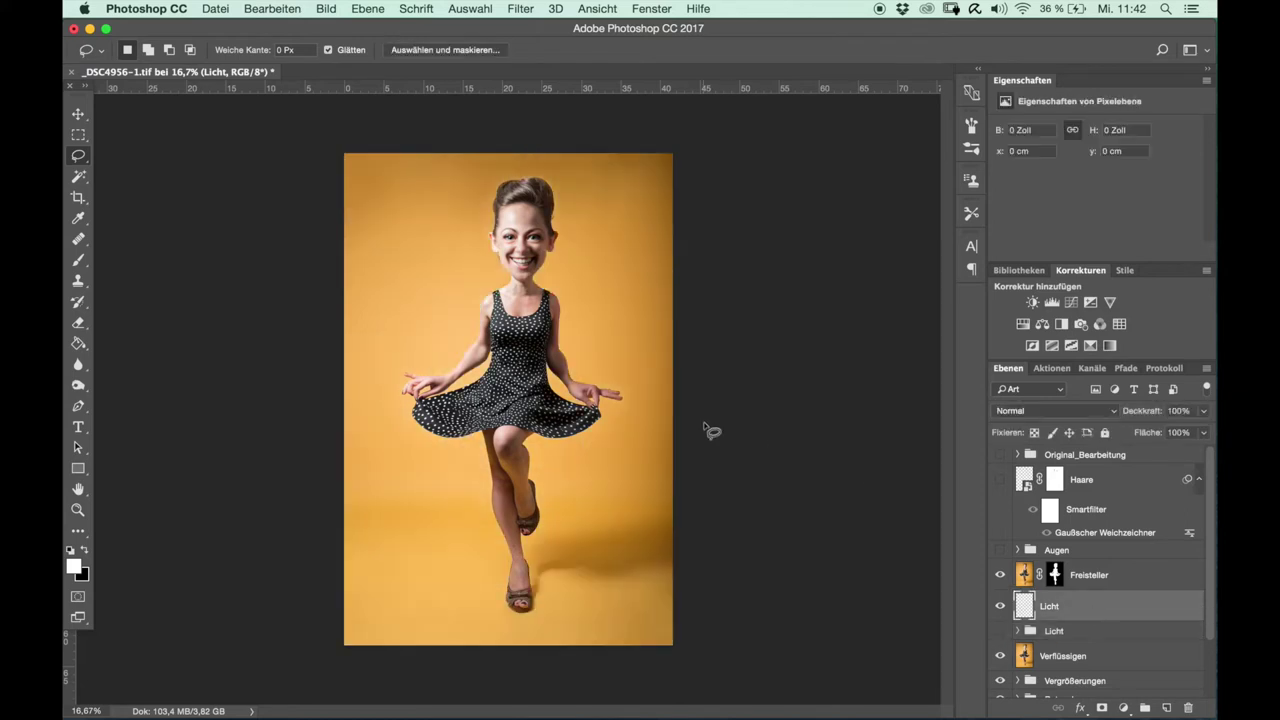
click(1017, 631)
scroll(1085, 523, down, 5)
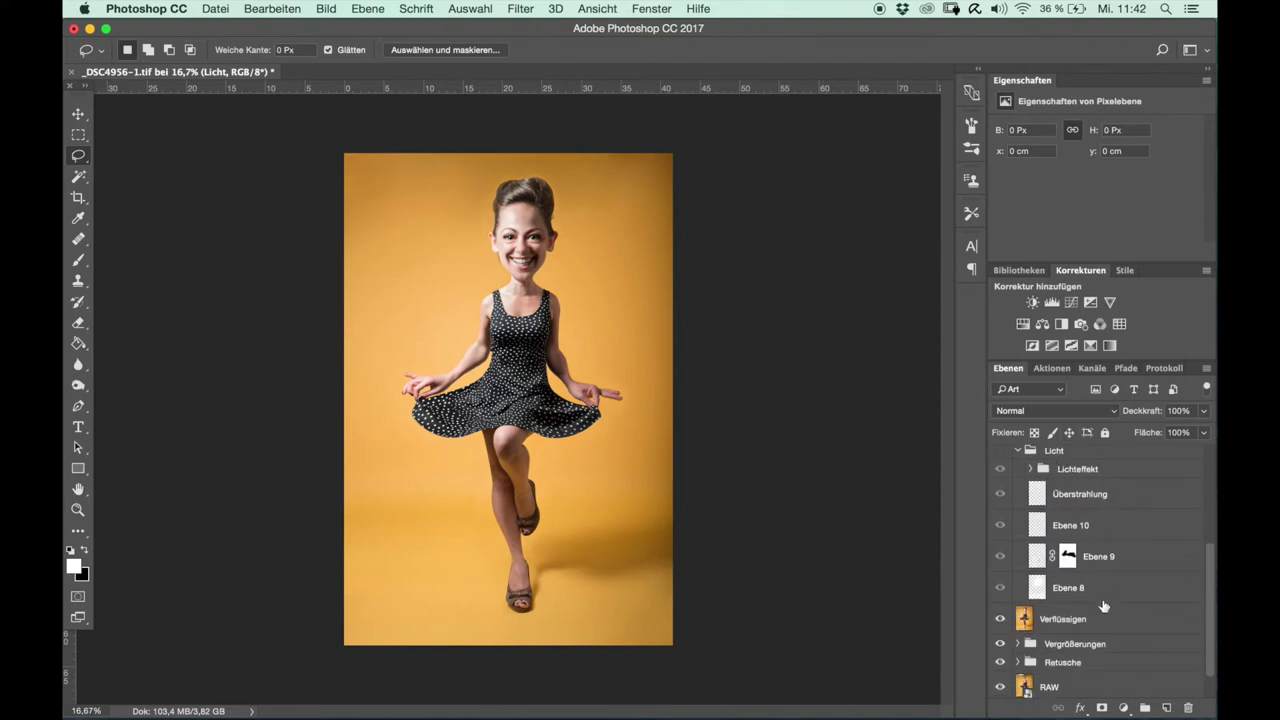
scroll(1127, 551, up, 2)
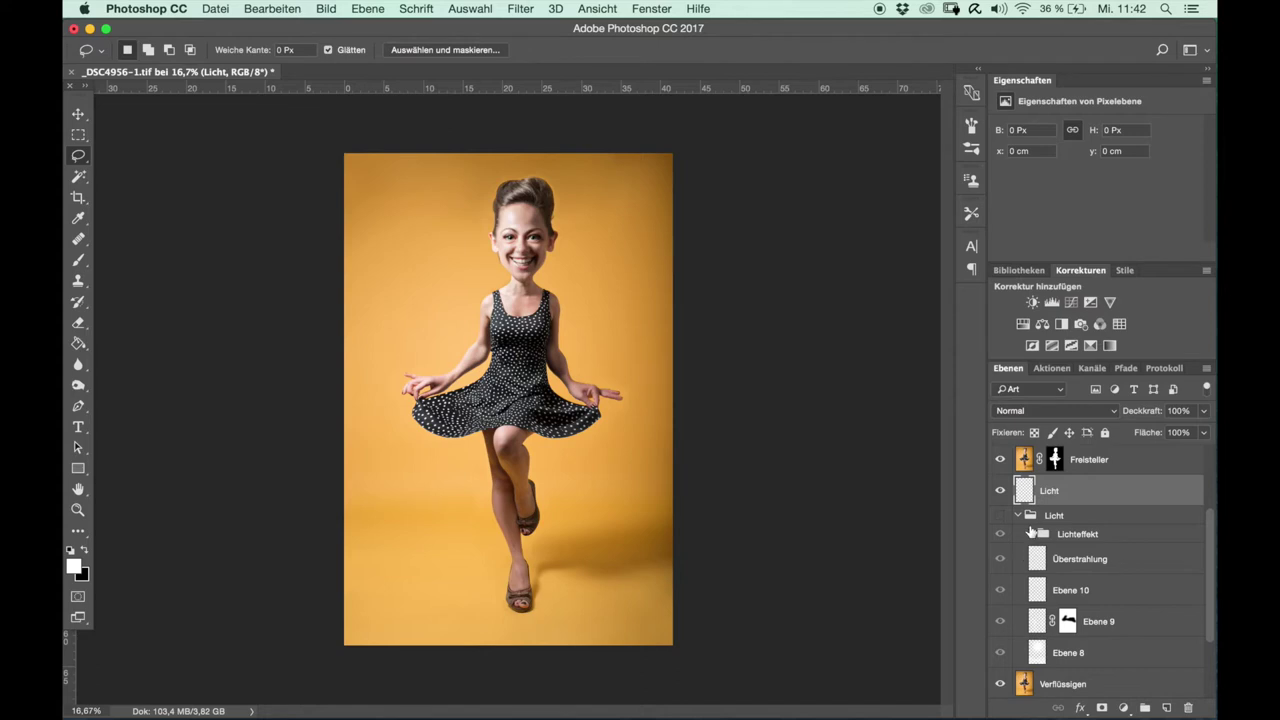
click(1020, 518)
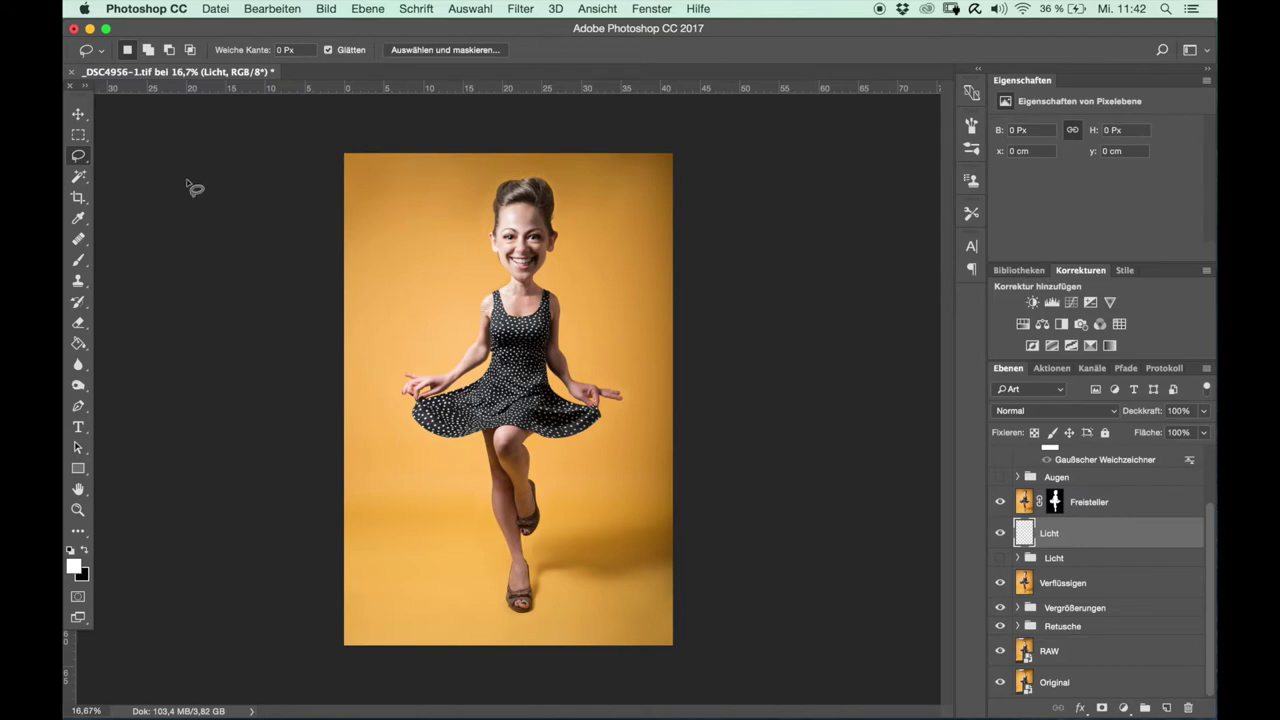
click(86, 261)
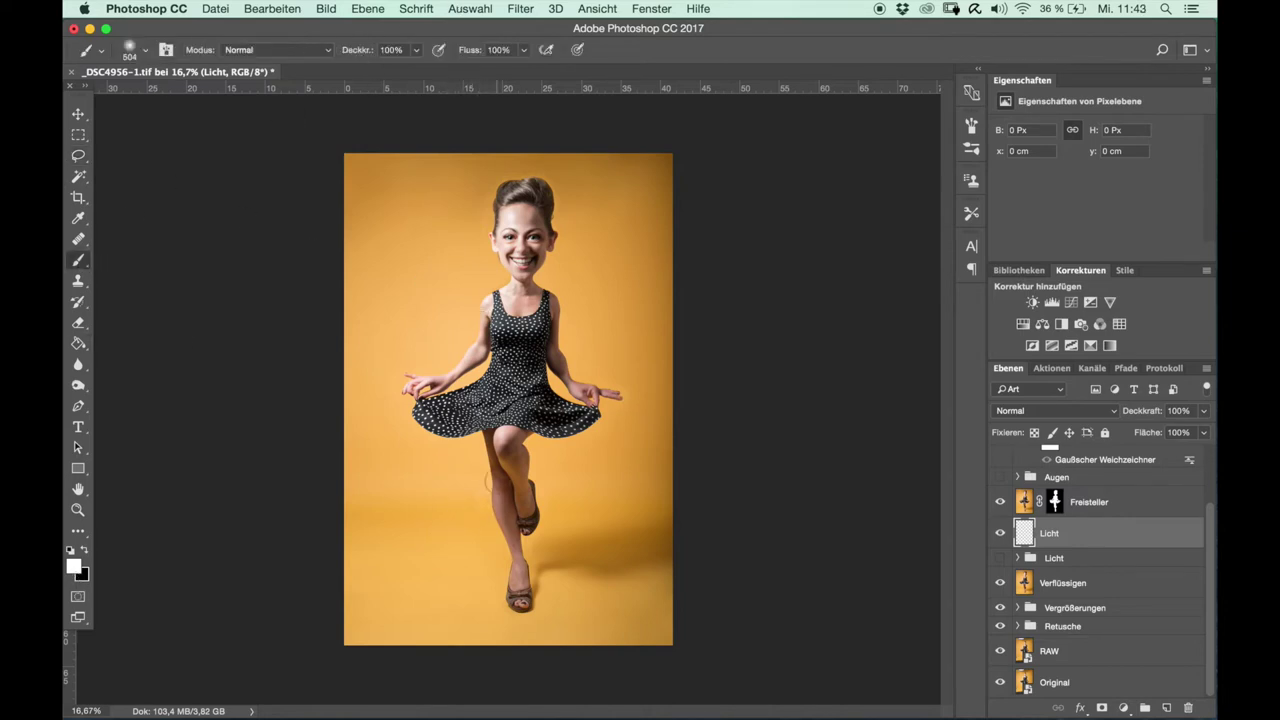
Enlarge the brush to about 4580 px, pick the 4469 leaf brush, and stamp white strokes around the head.
ctrl+alt+click(489, 461)
drag(489, 461, 644, 474)
drag(512, 343, 632, 349)
right_click(517, 345)
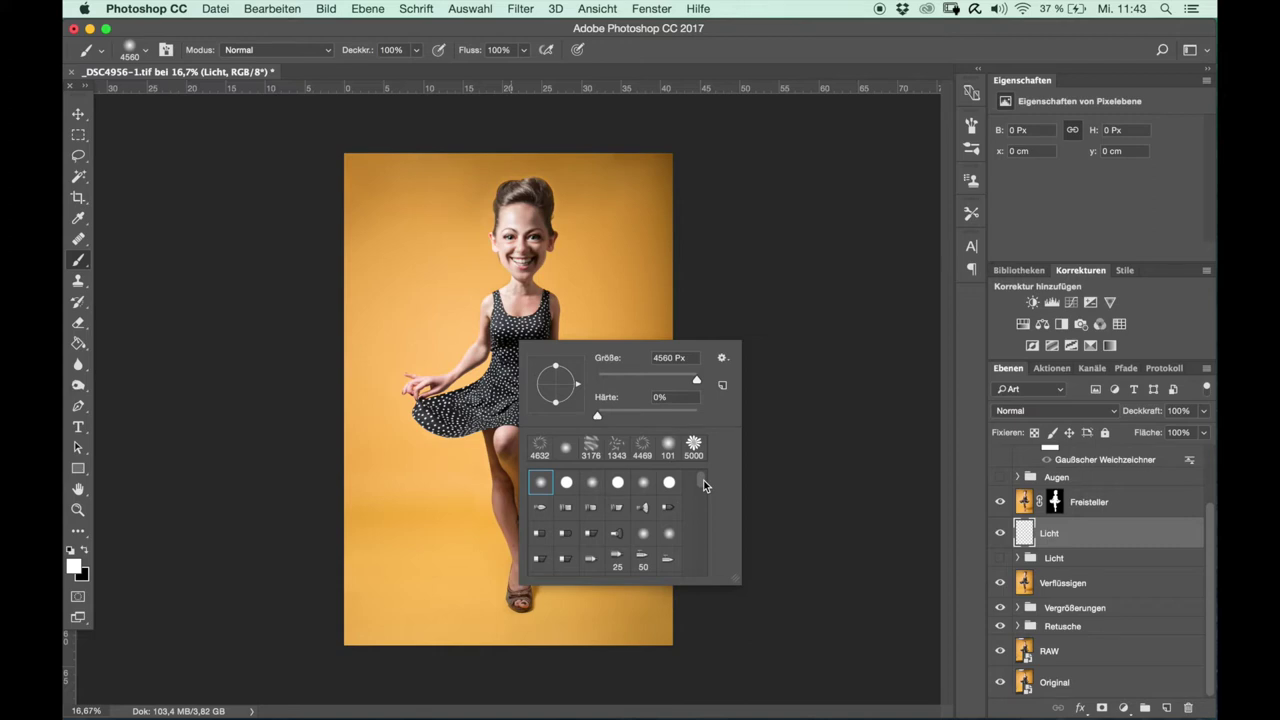
mouse_move(703, 485)
mouse_down()
mouse_move(705, 557)
mouse_move(706, 482)
mouse_up()
click(641, 448)
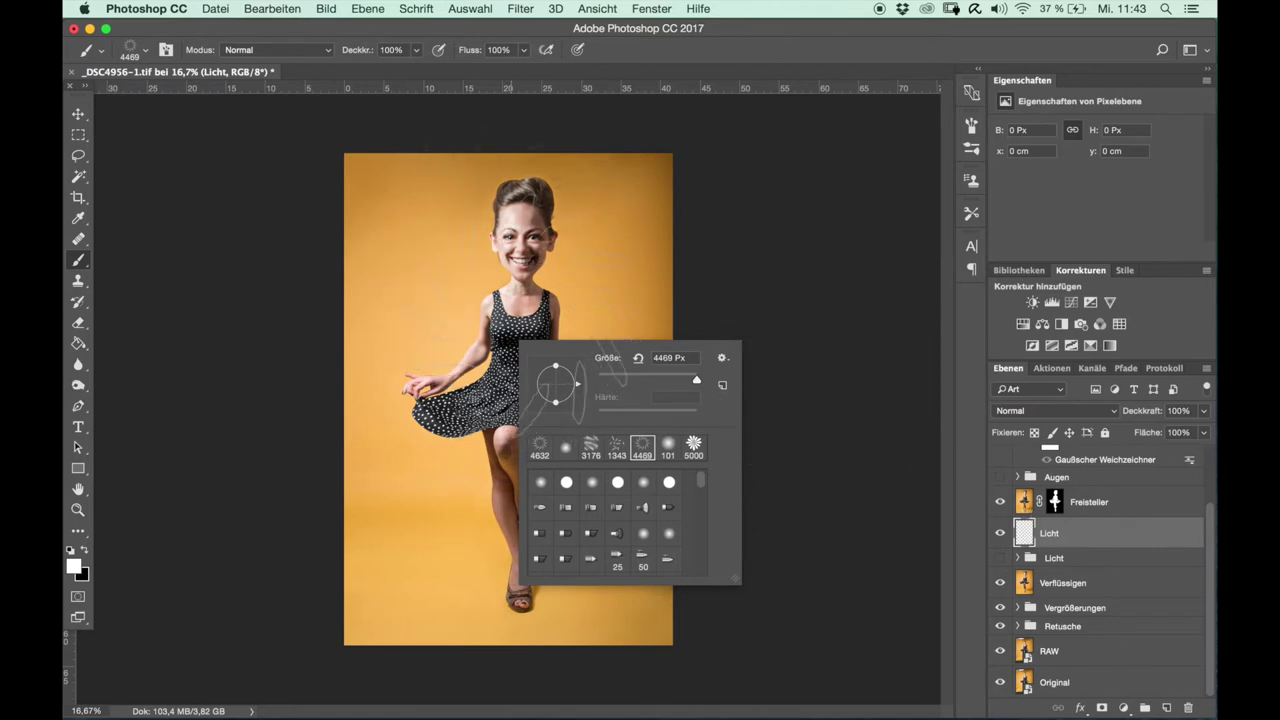
click(520, 290)
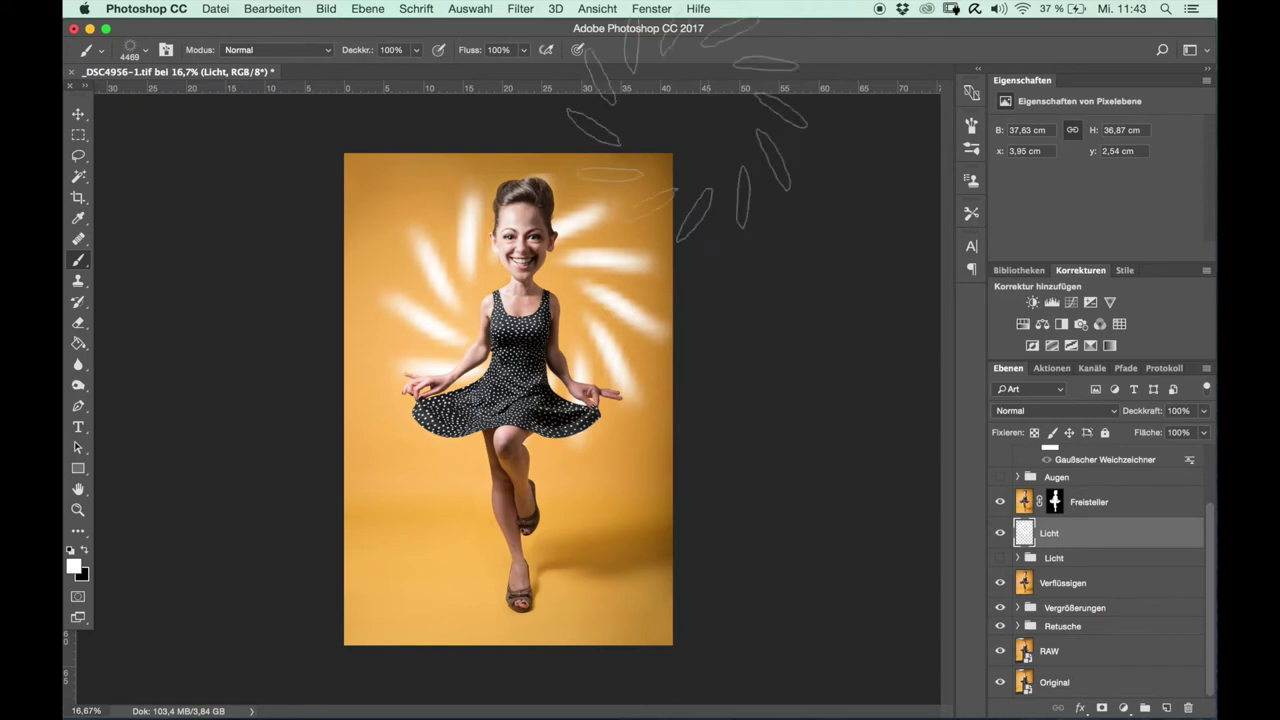
click(522, 9)
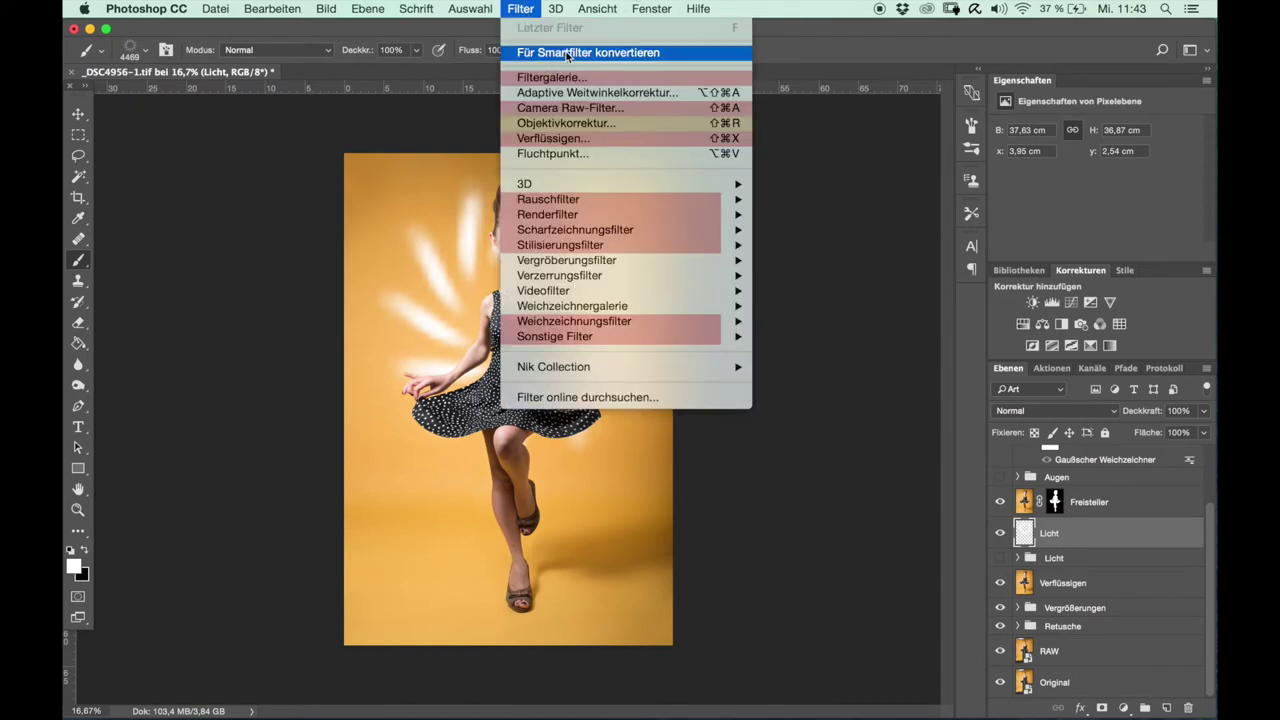
Convert the Licht layer into a smart object for editable filters.
click(566, 53)
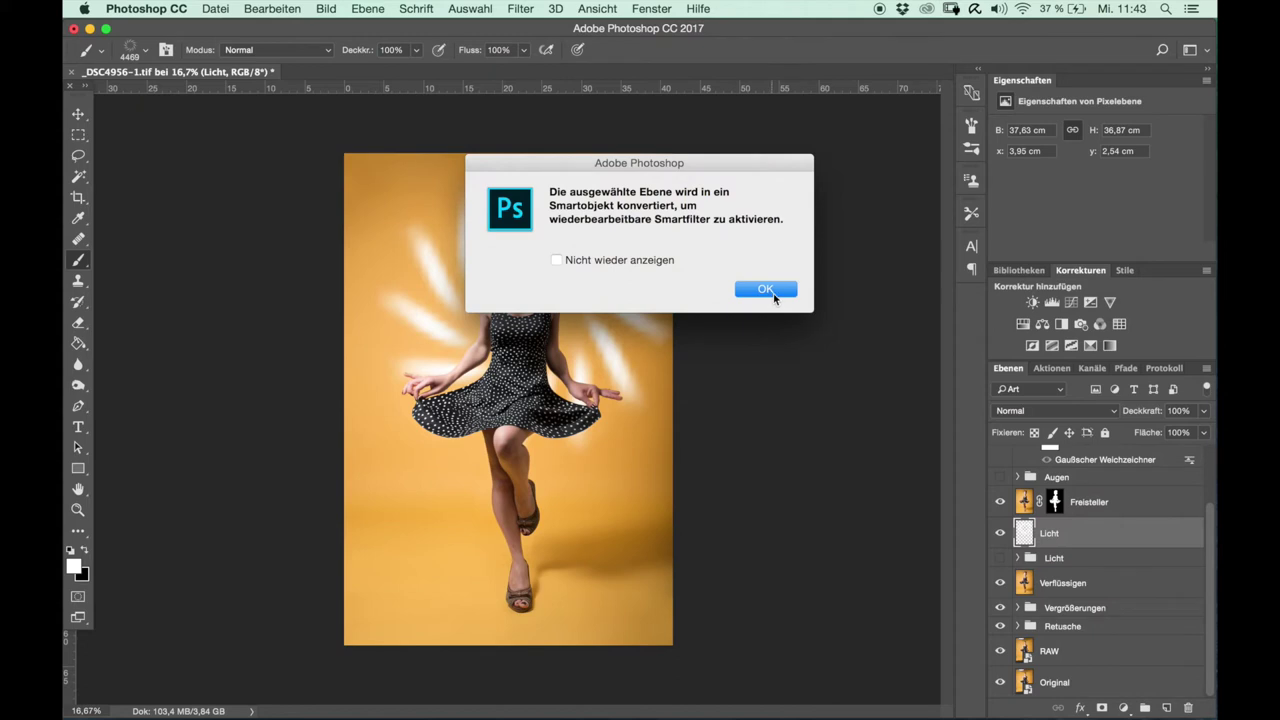
click(766, 289)
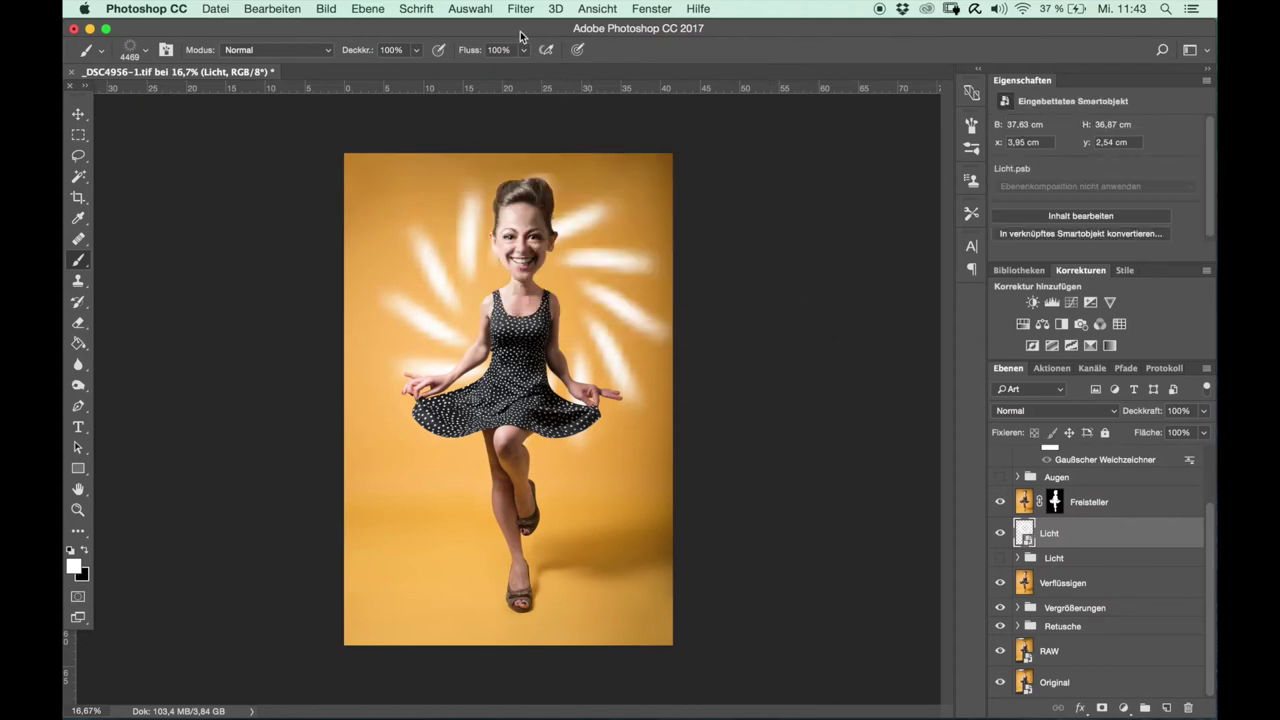
click(524, 9)
mouse_move(574, 321)
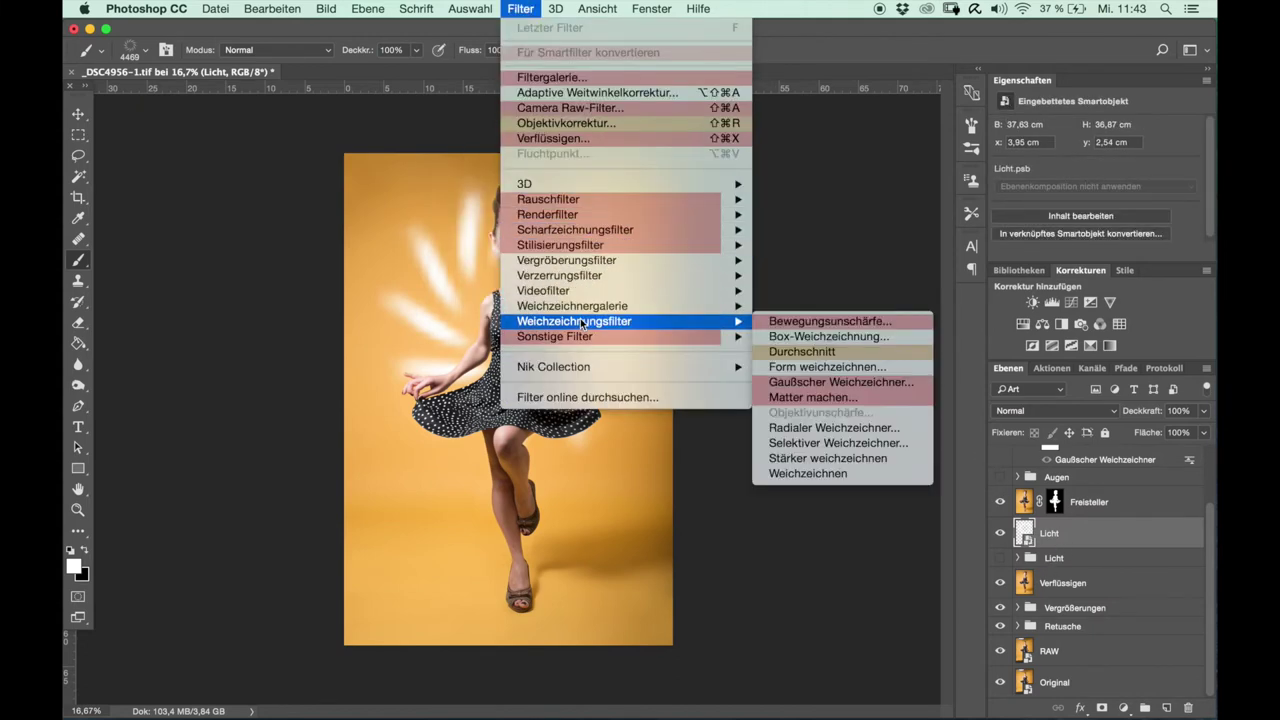
Apply a 73.7-pixel Gaussian Blur to the light strokes, then reopen and cancel its settings.
click(834, 382)
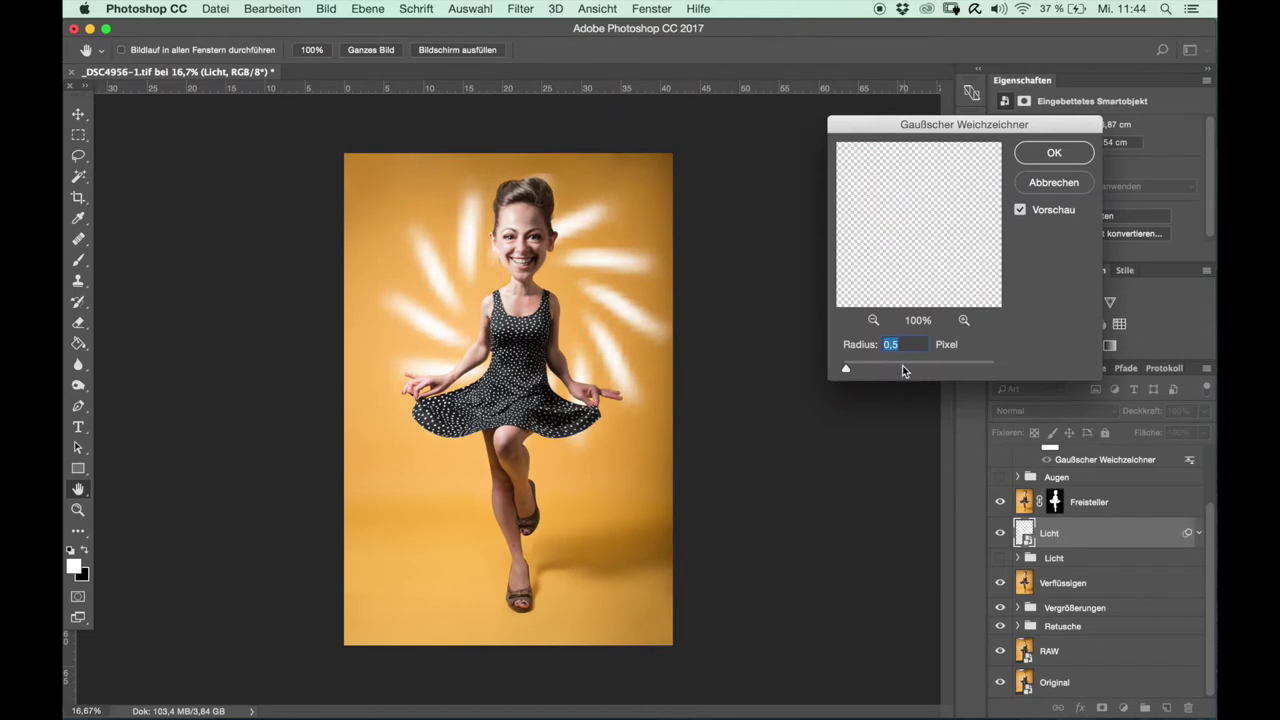
drag(917, 370, 934, 370)
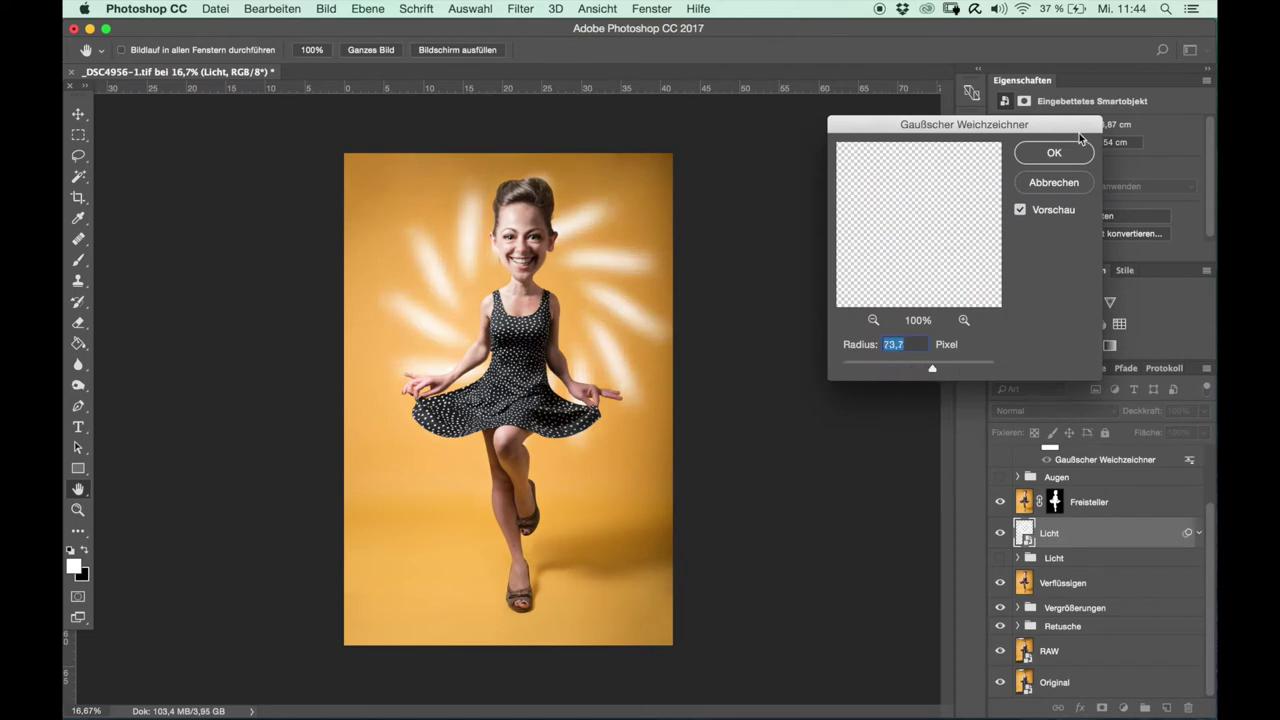
click(1054, 152)
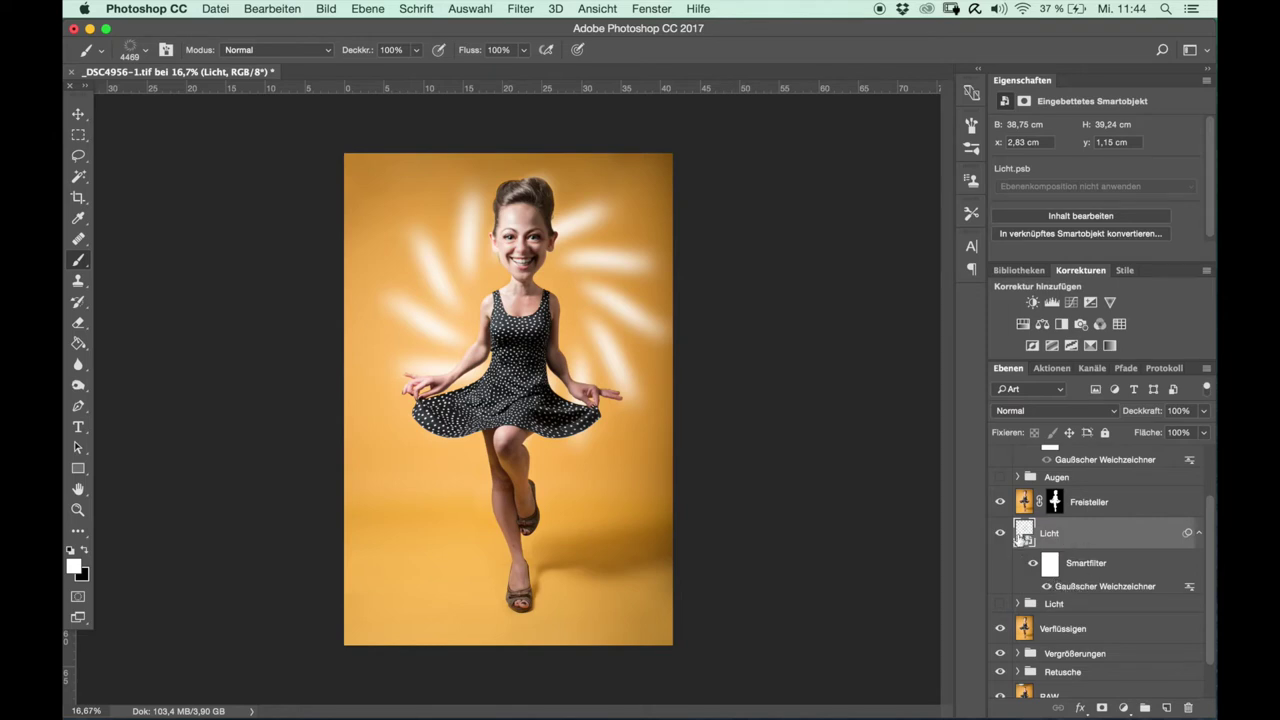
double_click(1093, 587)
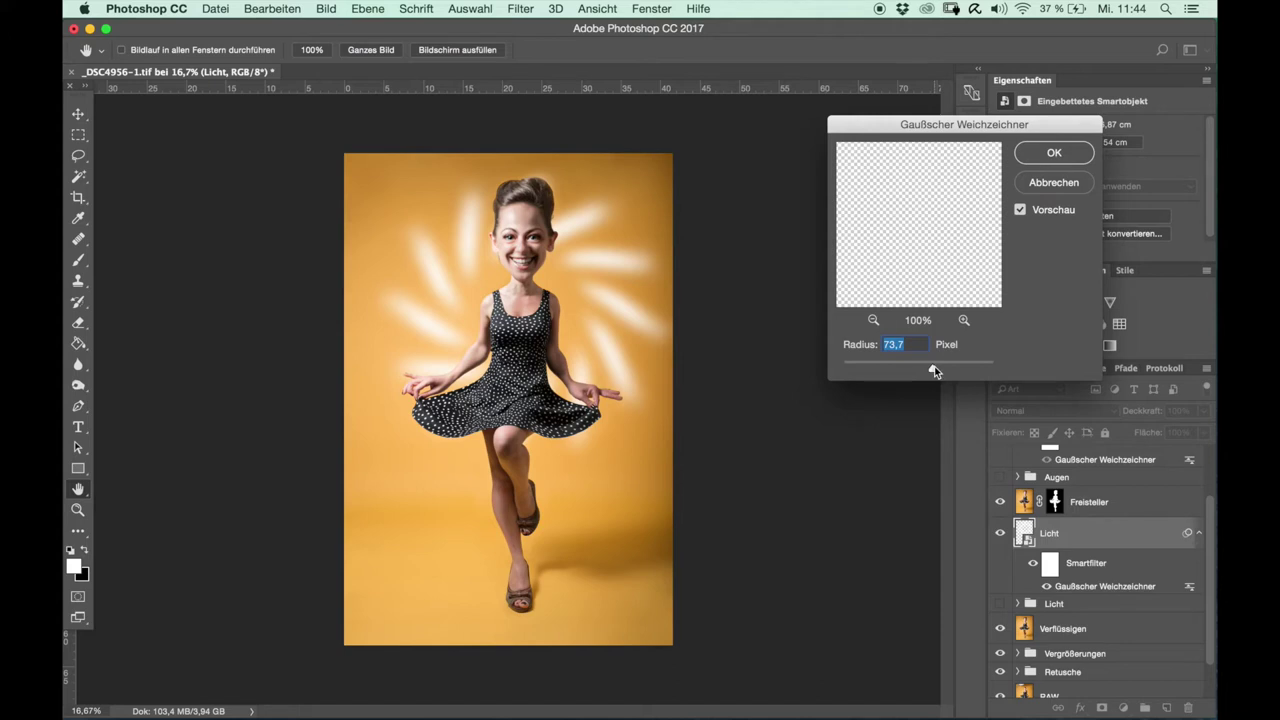
click(1070, 188)
key(b)
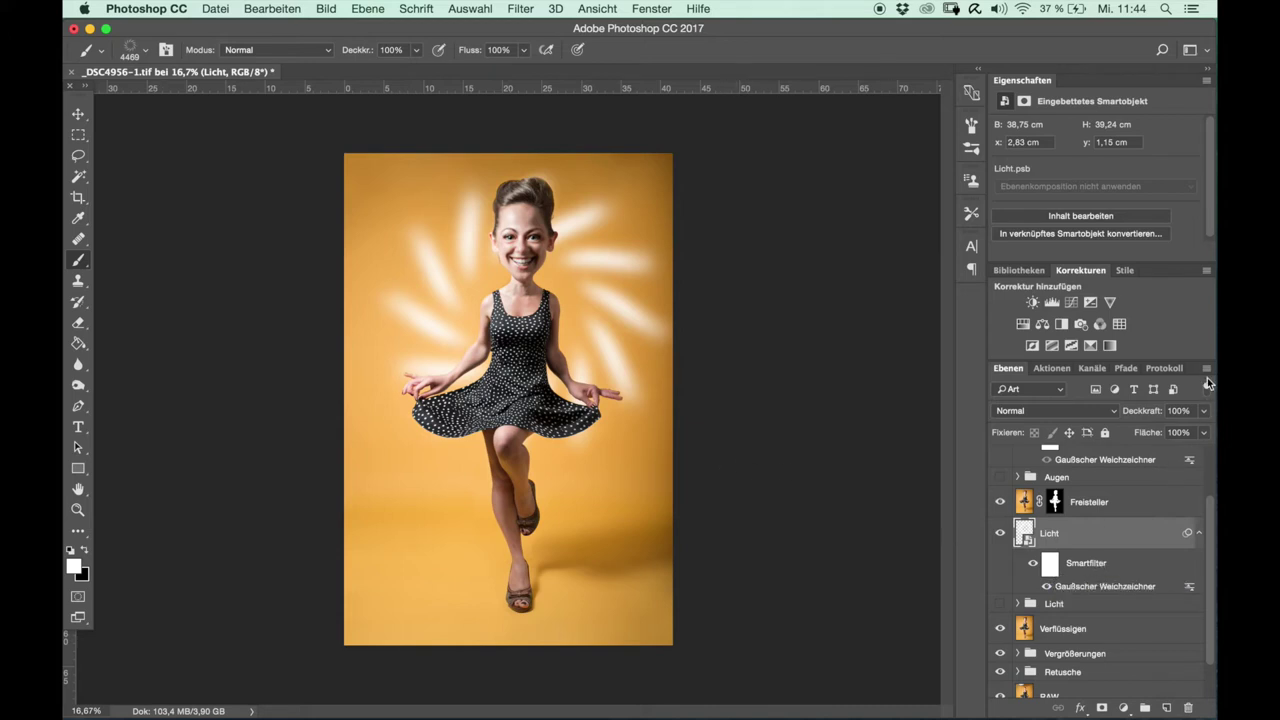
Add a new empty layer and rename it Licht_Boden.
click(1208, 367)
click(1065, 167)
click(822, 214)
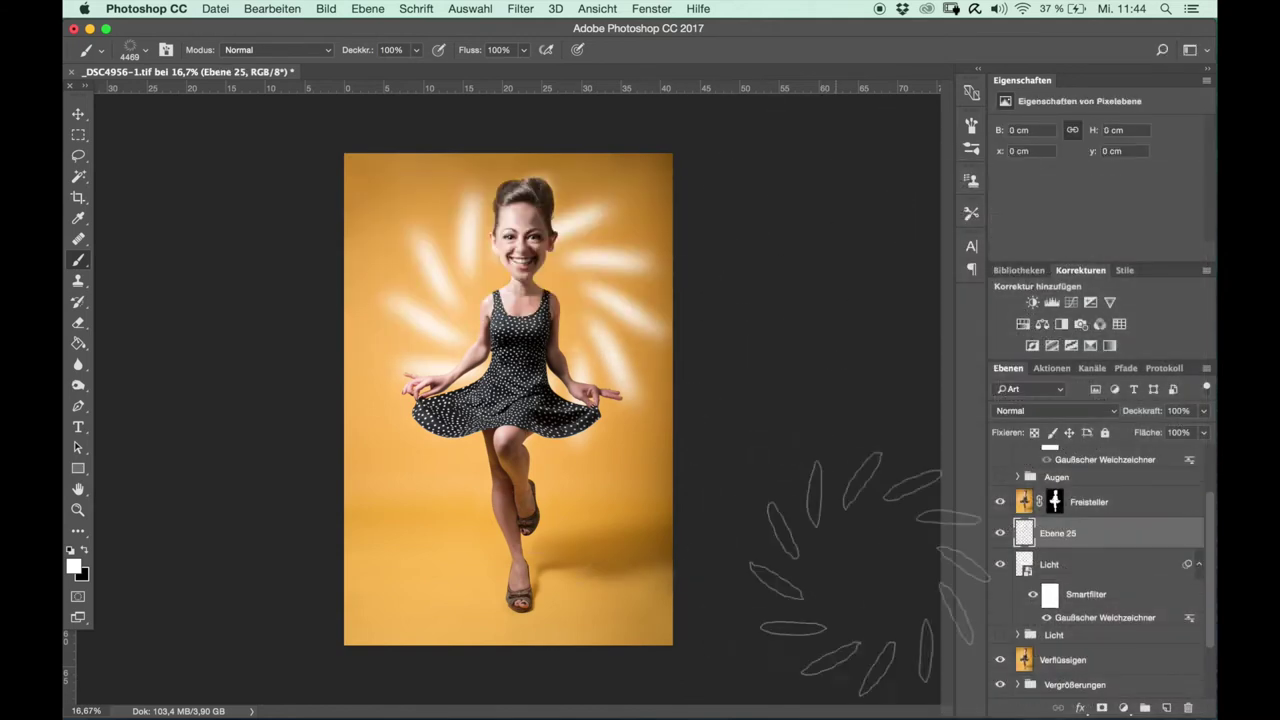
double_click(1054, 537)
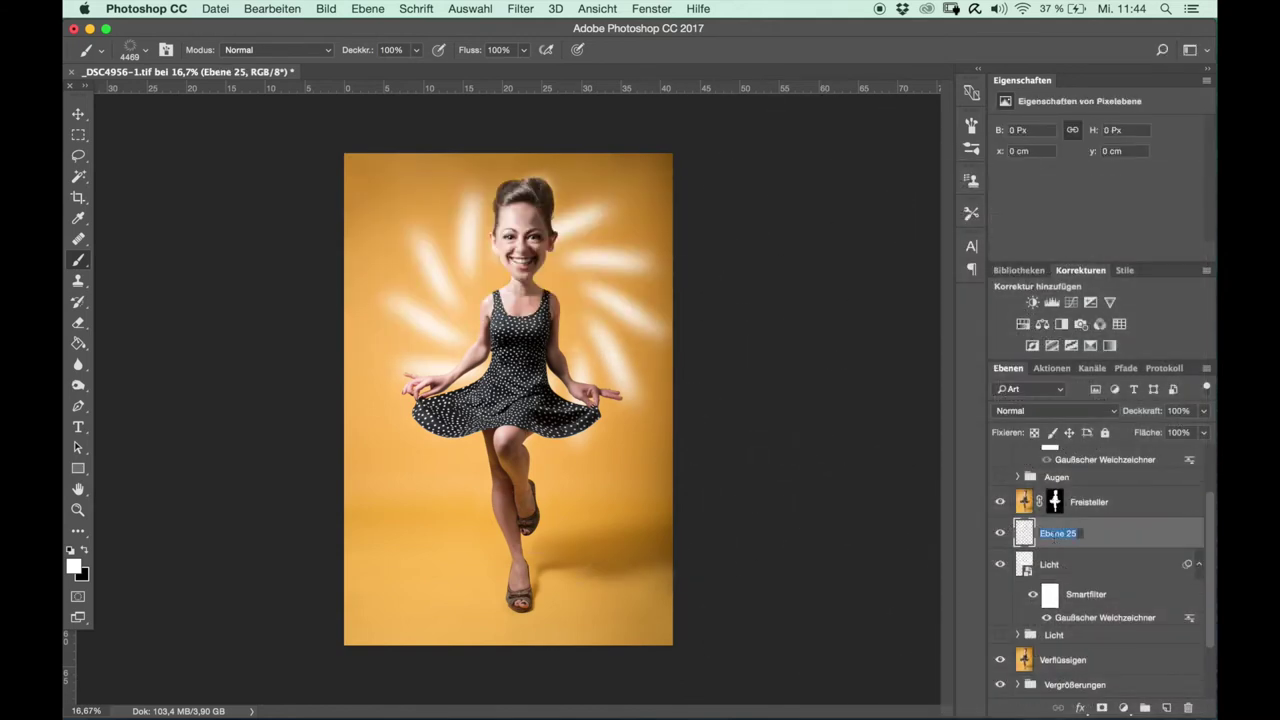
text(Licht_Boden)
key(Return)
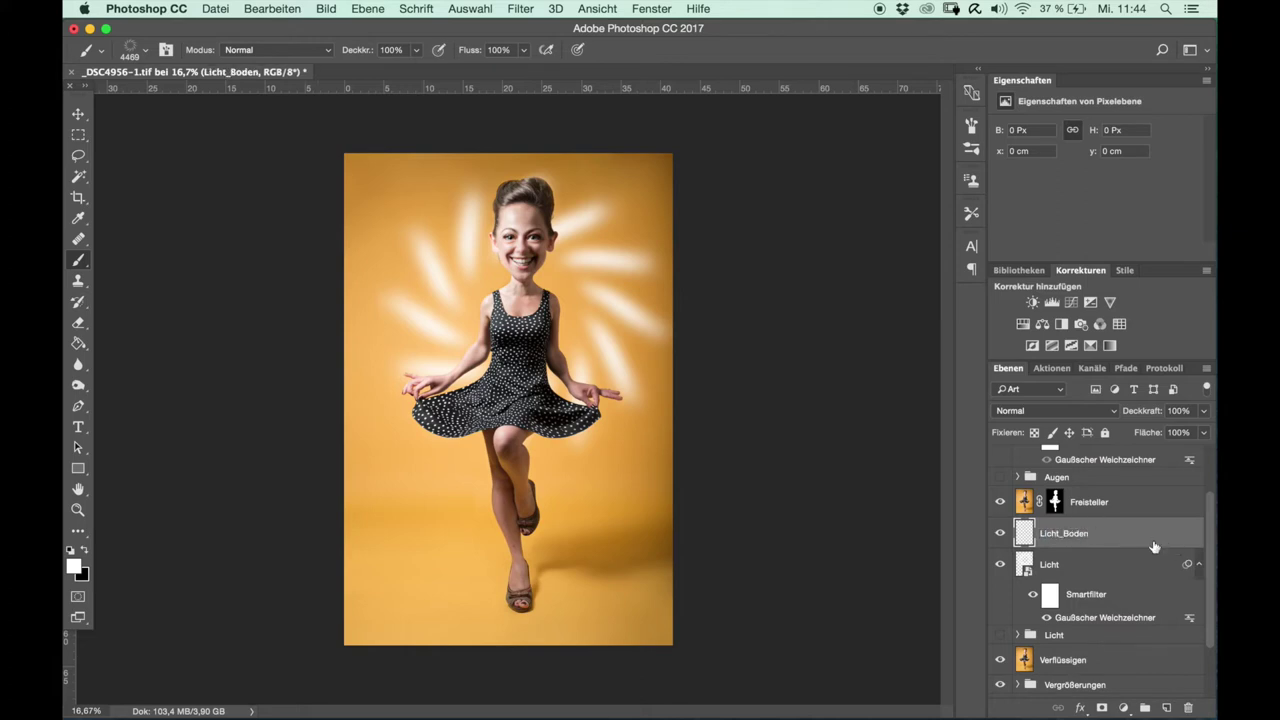
Paint soft white light over the floor with the Struktur 6 brush at about 4760 px.
right_click(541, 380)
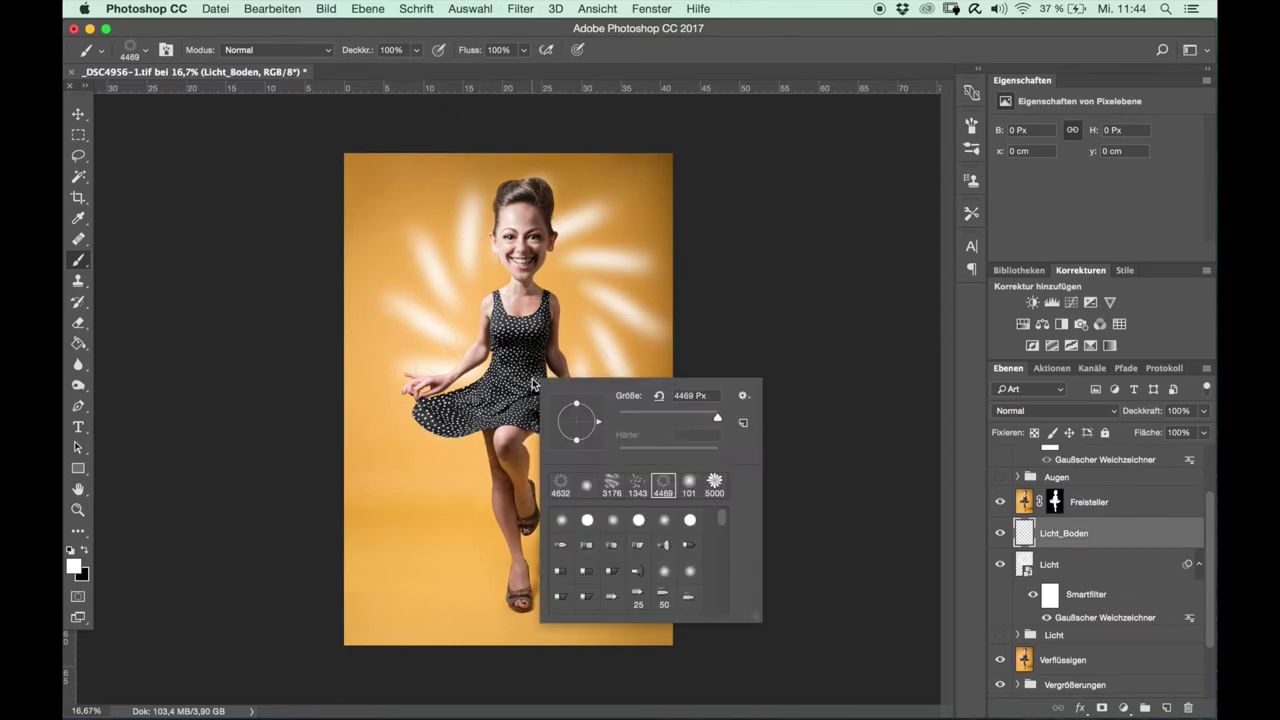
scroll(684, 545, down, 3)
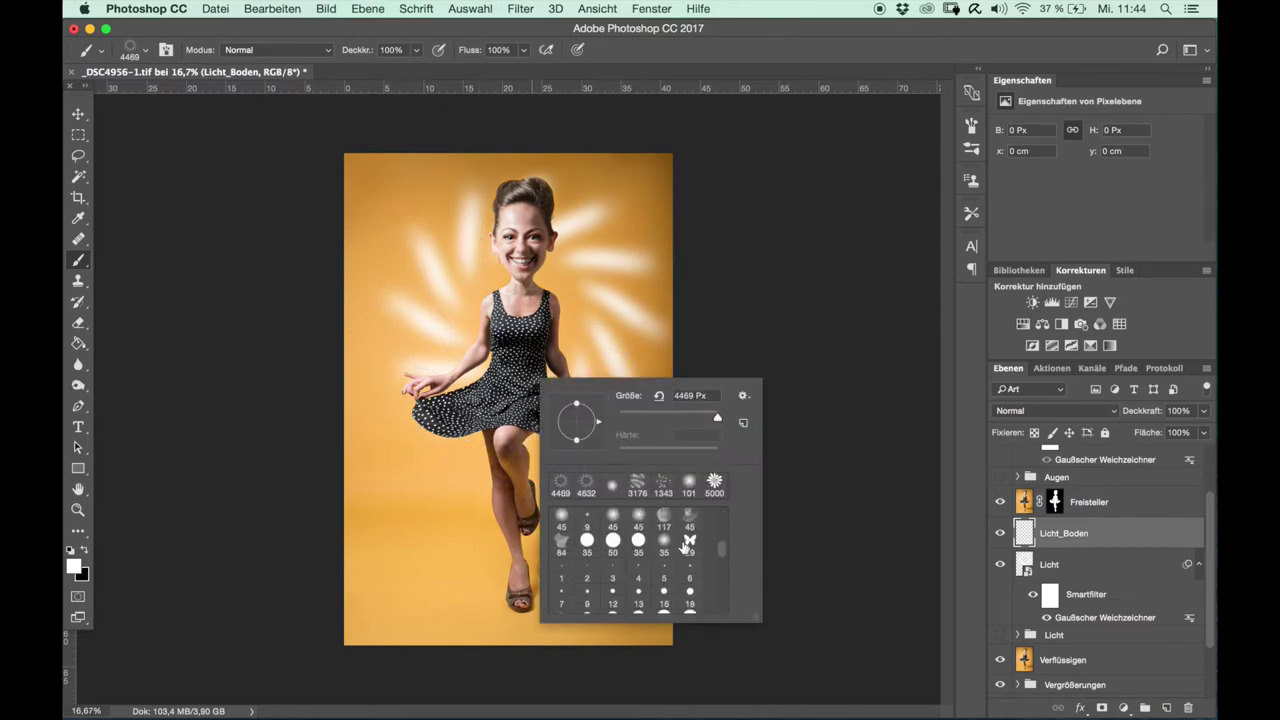
scroll(684, 545, down, 3)
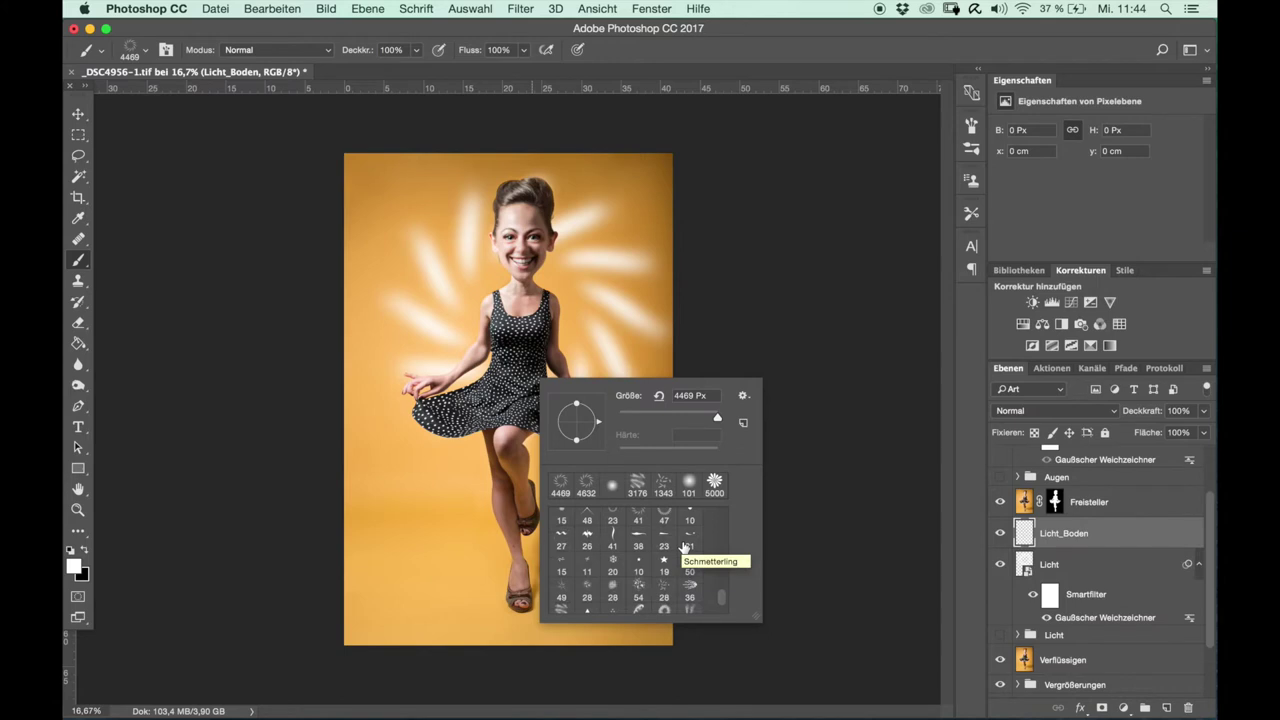
scroll(684, 546, down, 3)
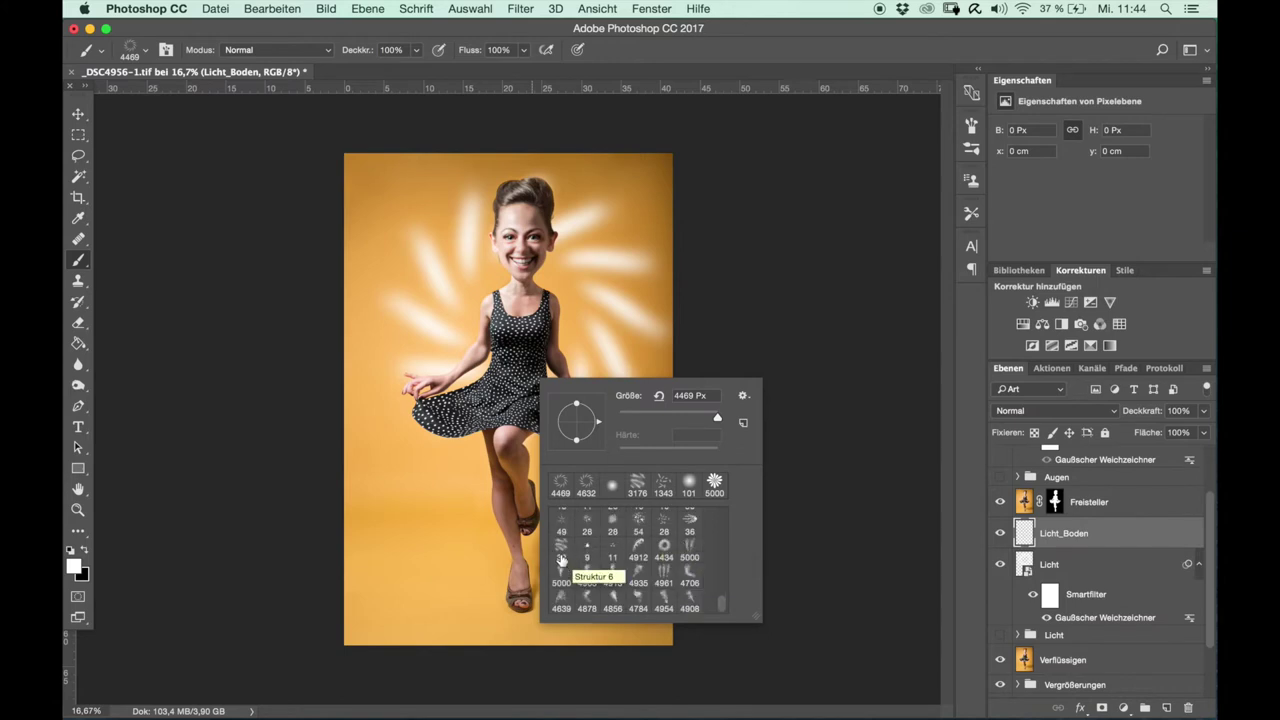
click(562, 548)
drag(440, 565, 498, 568)
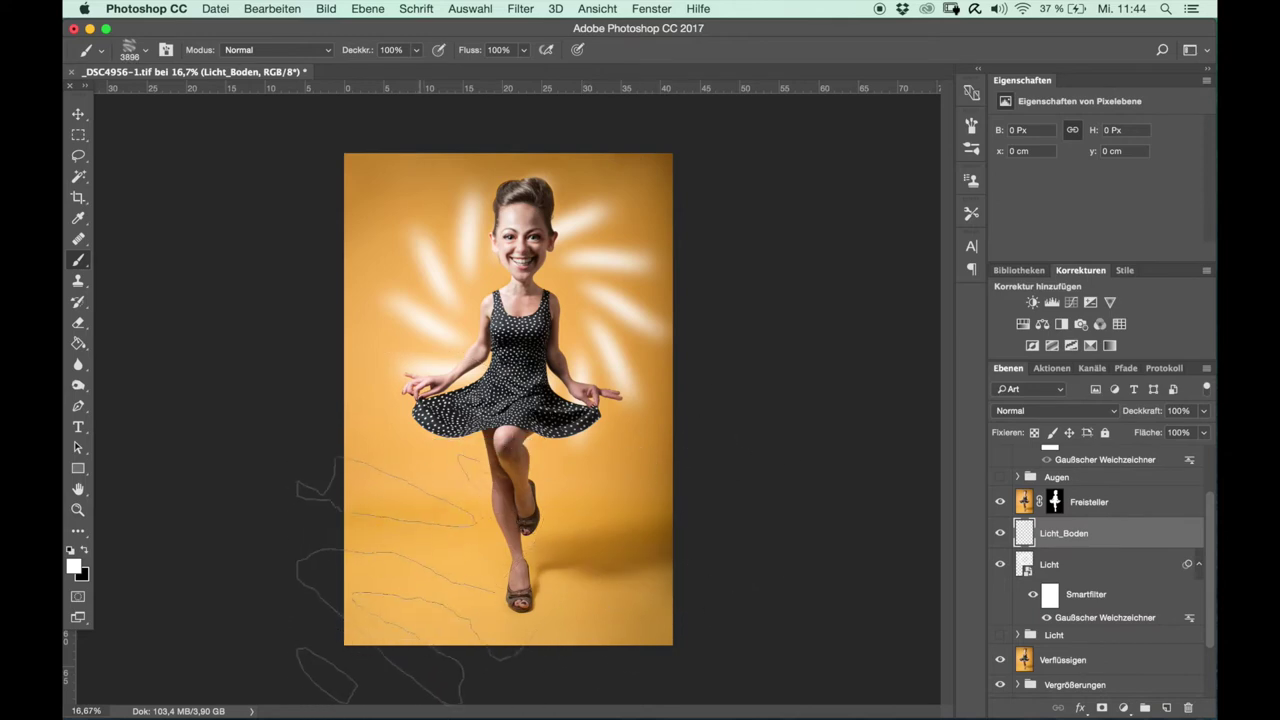
drag(498, 568, 415, 630)
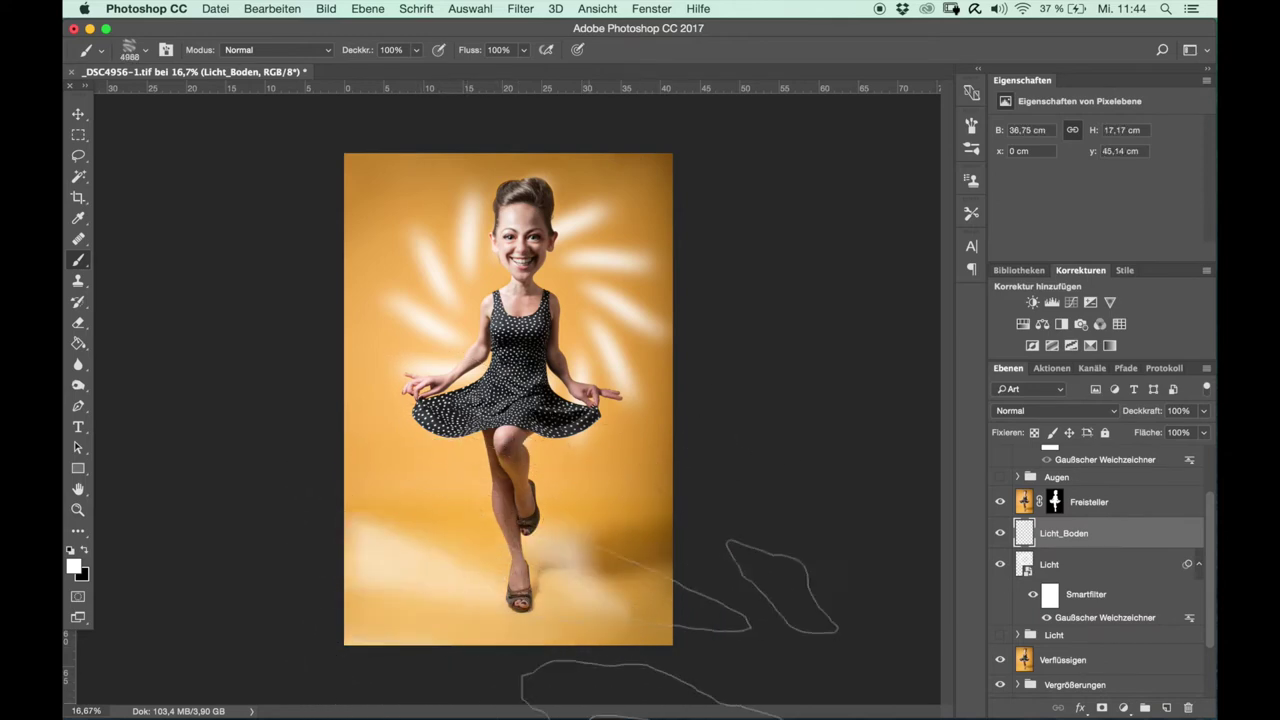
drag(700, 610, 707, 621)
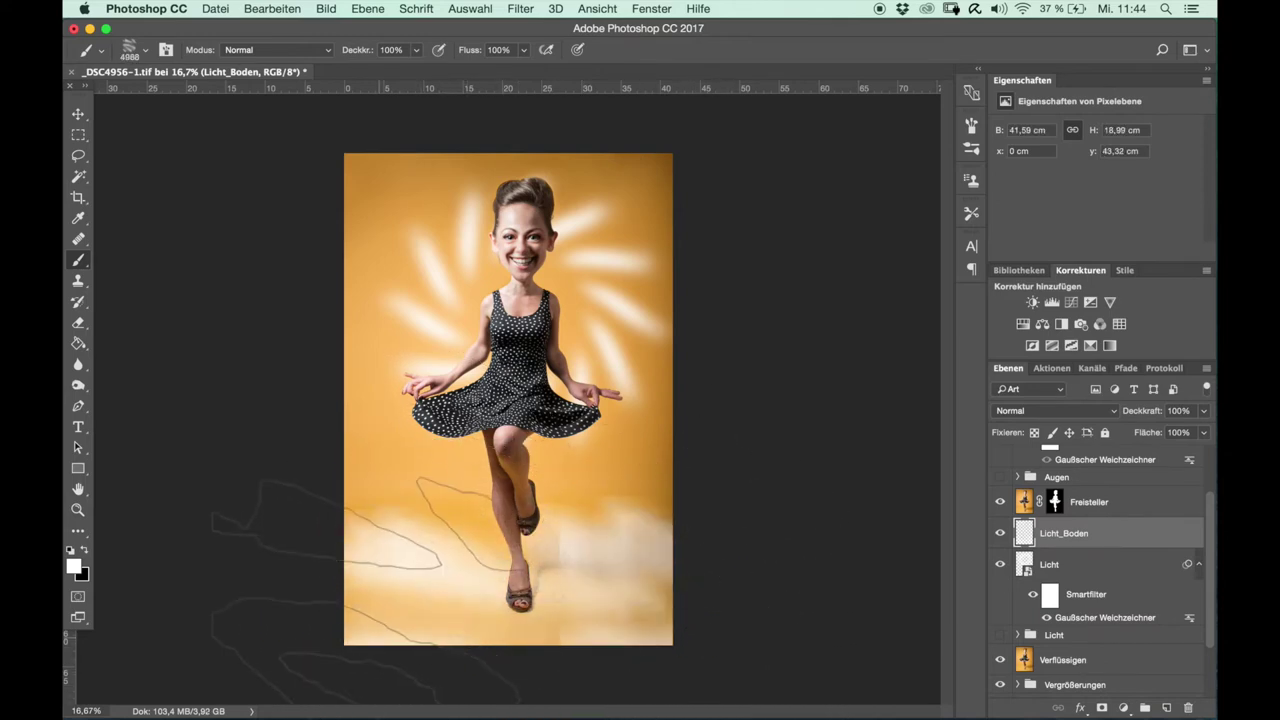
key(ctrl+z)
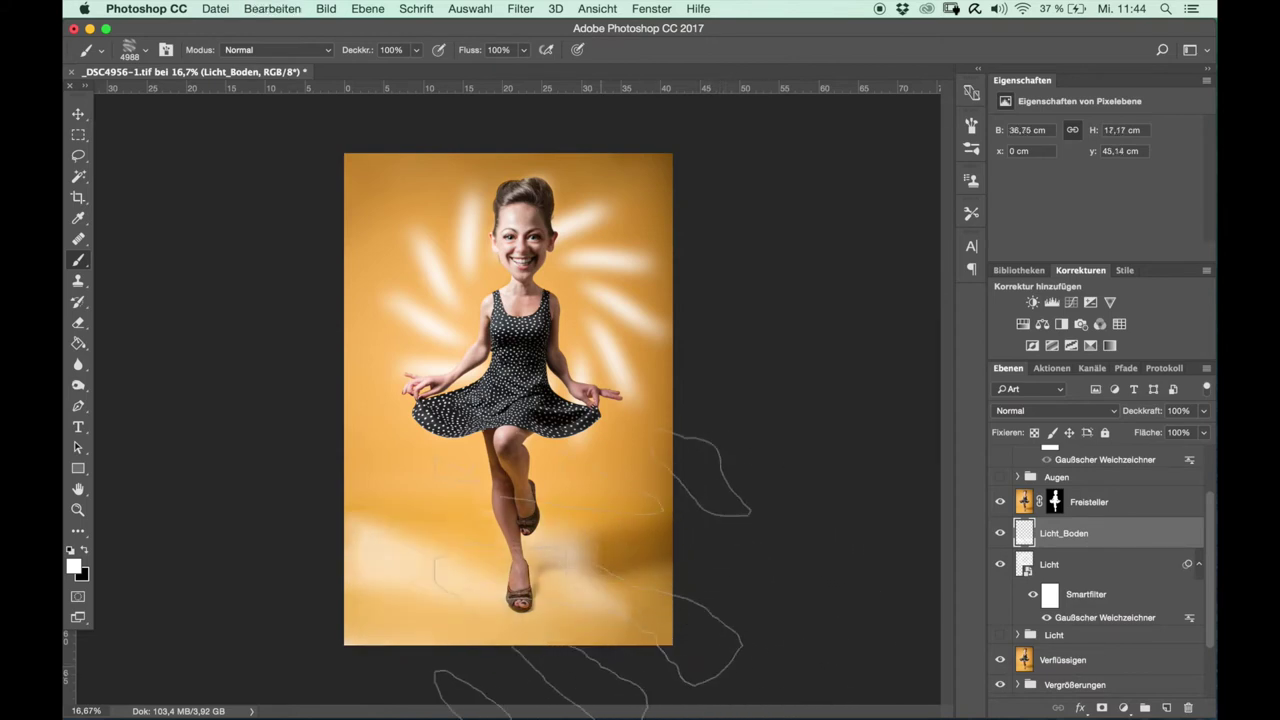
Paint light streaks over the lower-right floor with a 5000 px brush.
drag(524, 606, 767, 613)
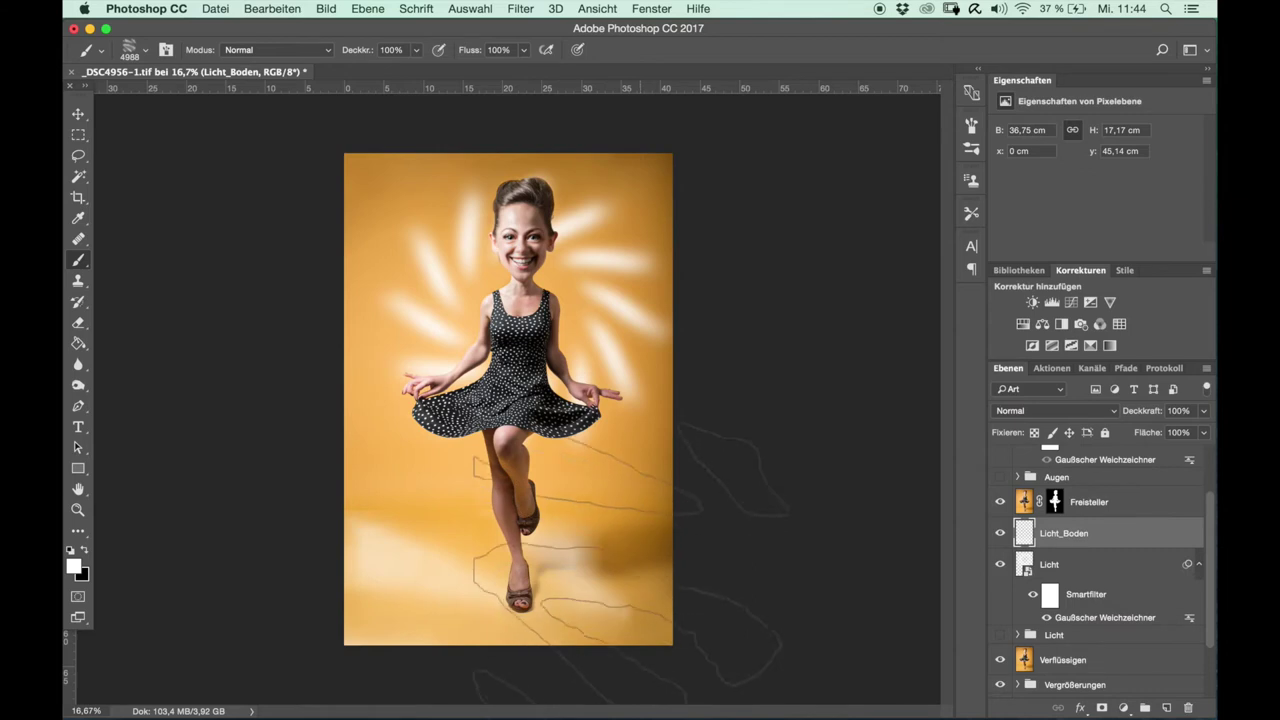
drag(690, 580, 780, 560)
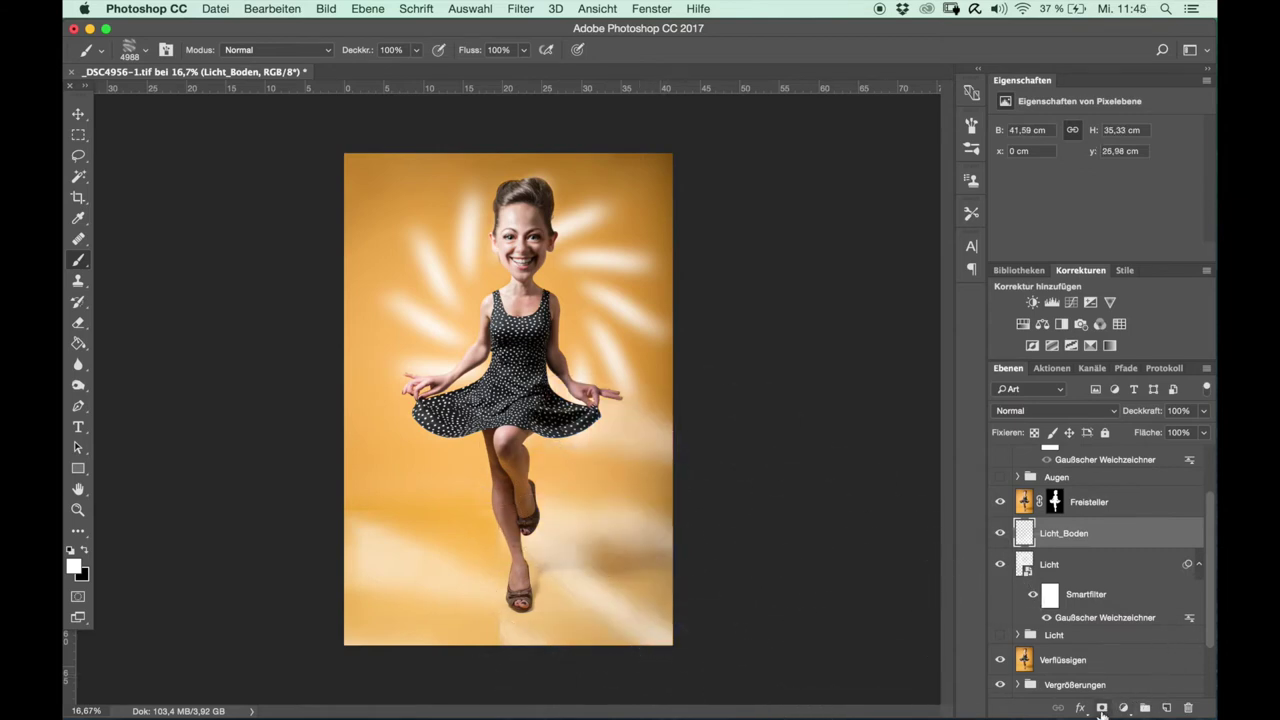
mouse_move(502, 588)
mouse_down()
mouse_move(305, 585)
mouse_move(196, 565)
mouse_up()
Add a layer mask to Licht_Boden and mask out floor glow with a 970 px soft round brush.
click(1102, 707)
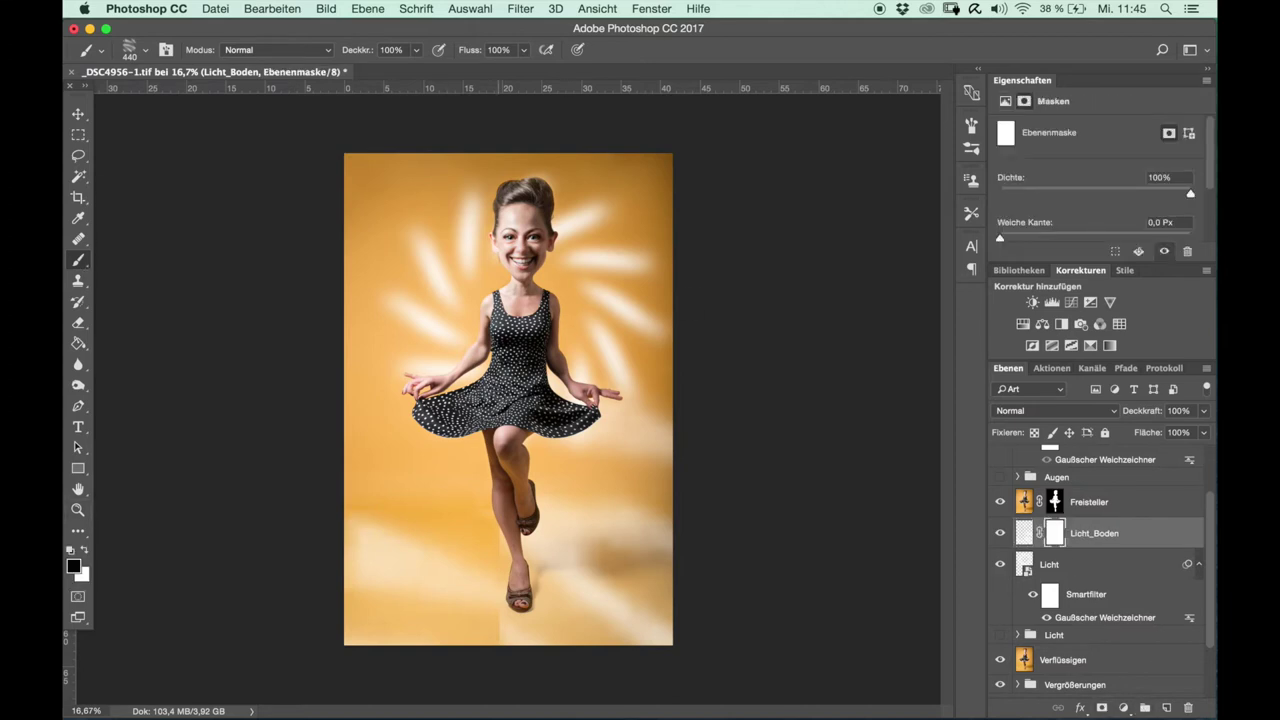
right_click(445, 508)
click(547, 582)
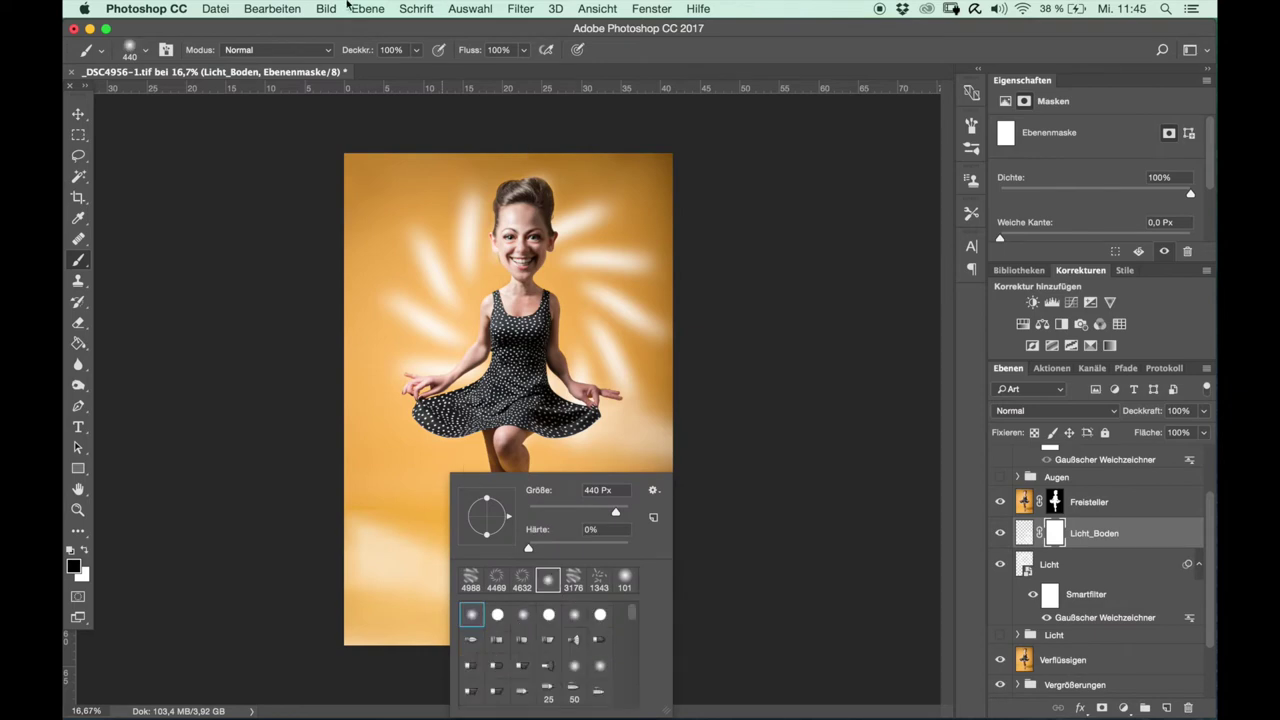
drag(400, 228, 470, 228)
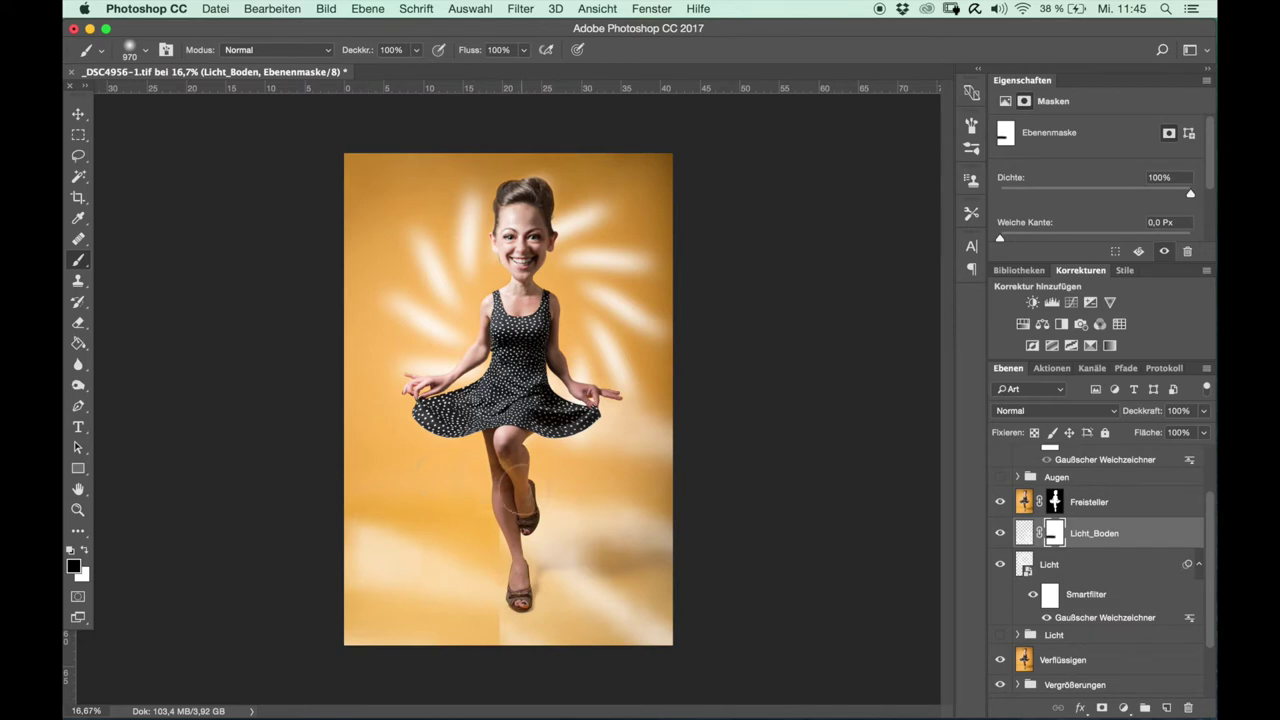
drag(520, 490, 687, 490)
drag(550, 440, 660, 410)
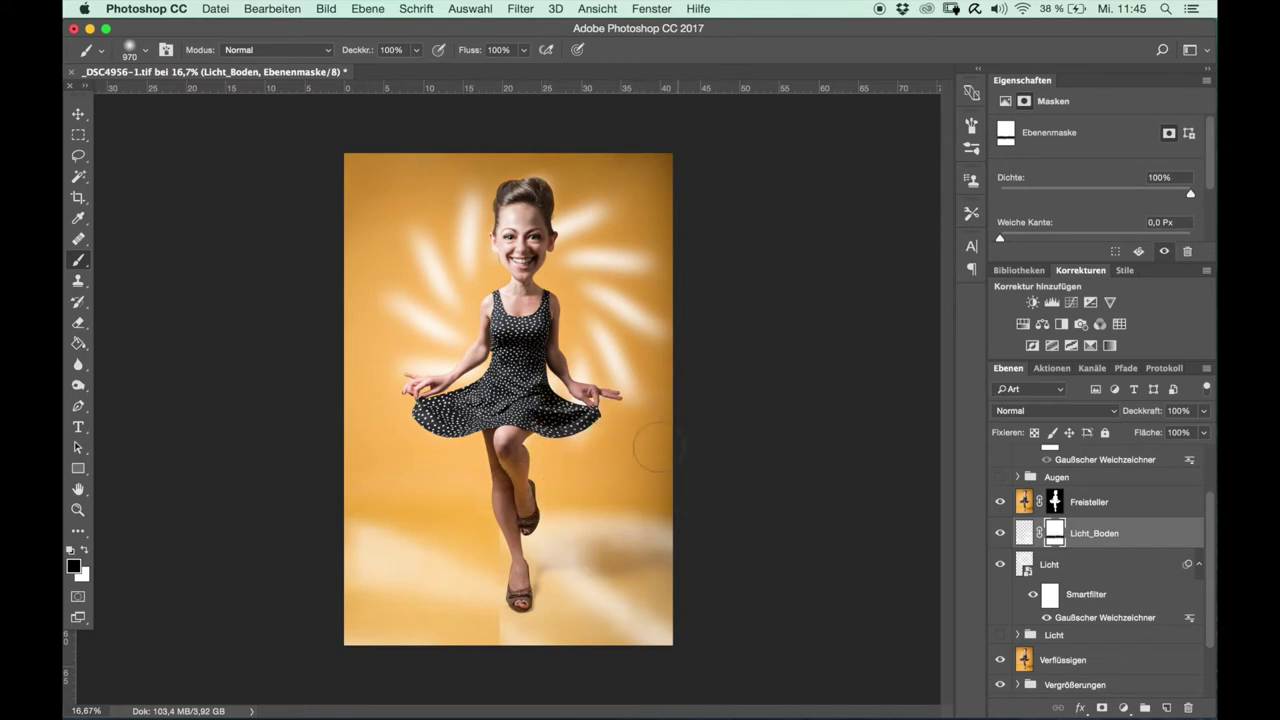
Lower the brush opacity to 24%, adjust its size, and toggle Licht_Boden and Licht to compare.
drag(357, 50, 305, 56)
drag(548, 508, 505, 510)
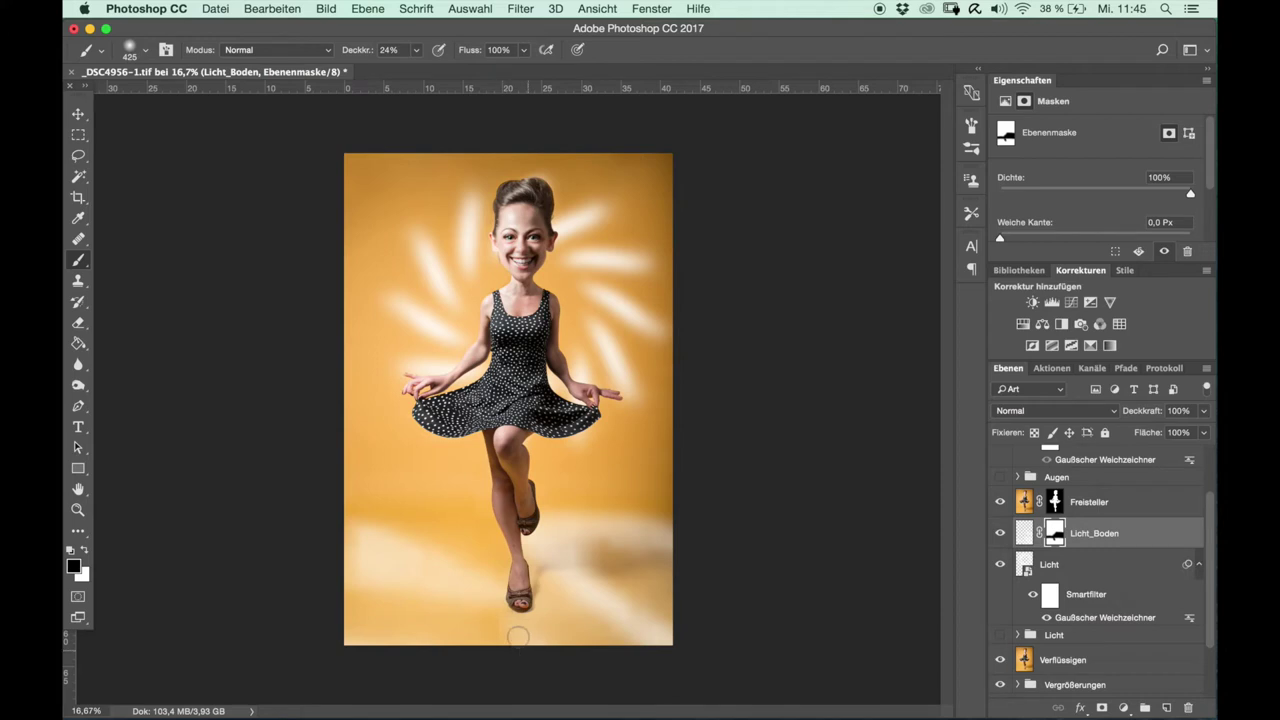
drag(556, 471, 620, 471)
click(999, 535)
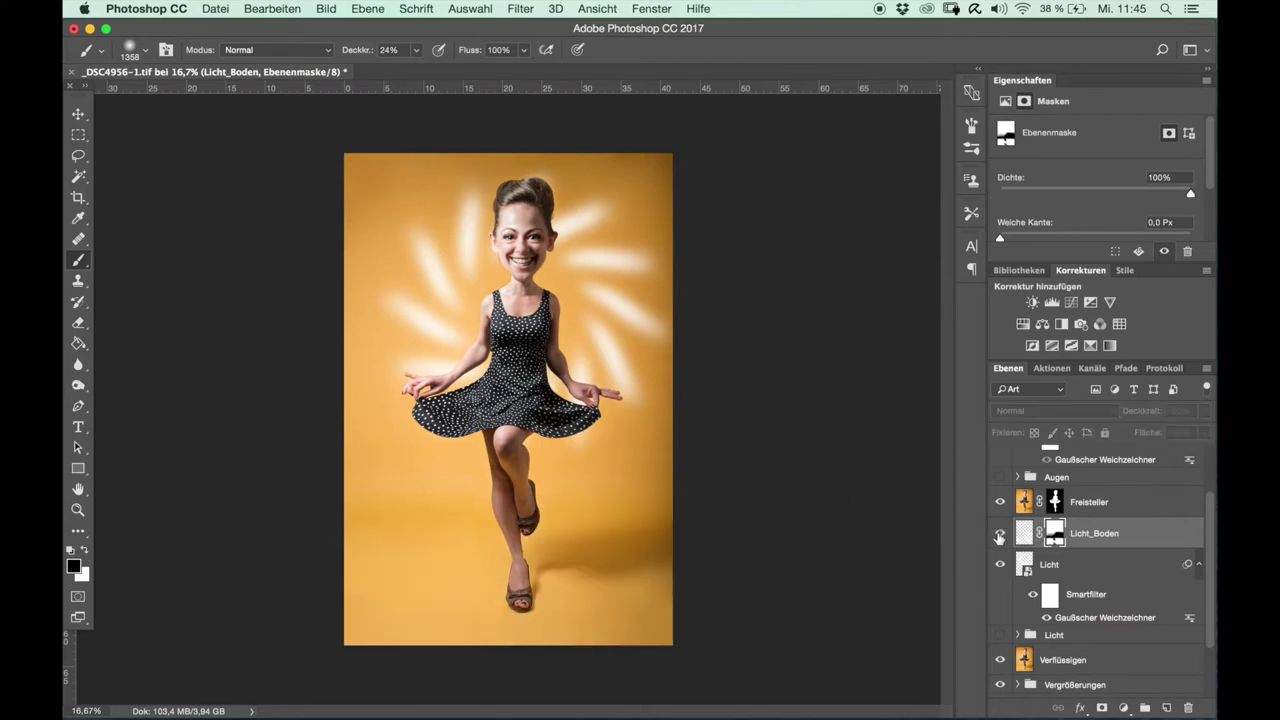
click(999, 565)
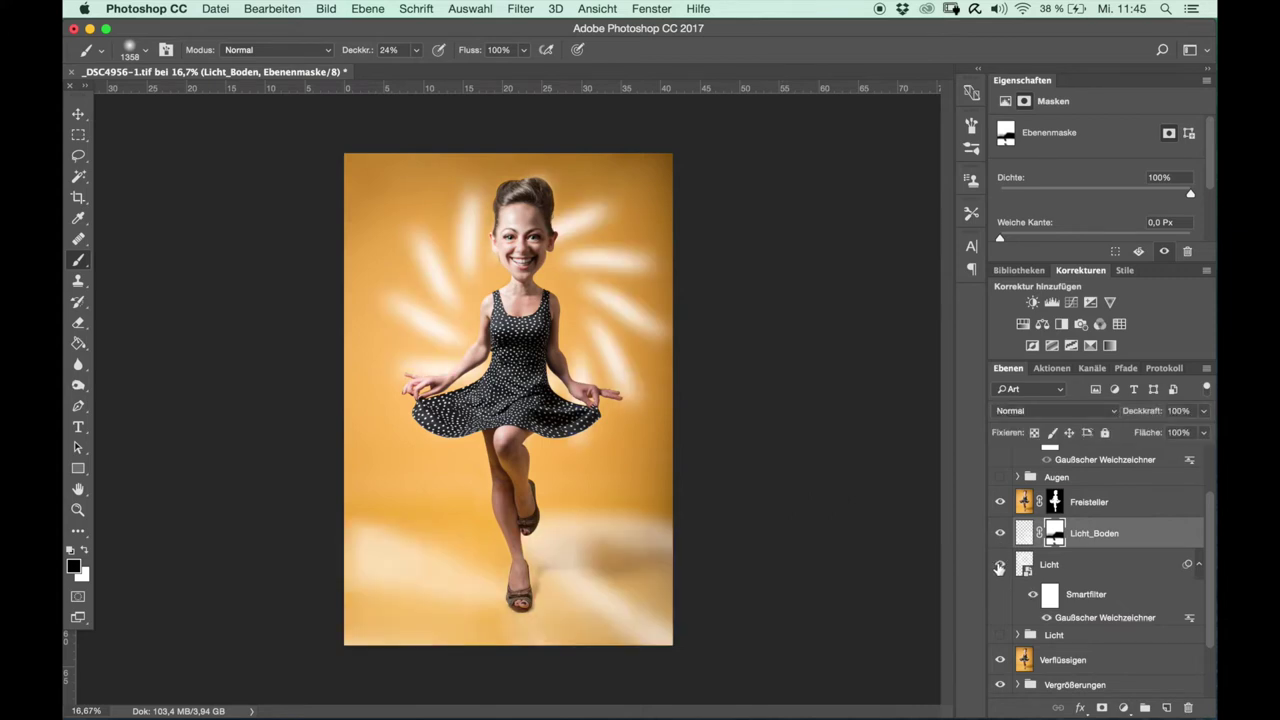
Create another new layer named Licht_Himmel.
click(1207, 369)
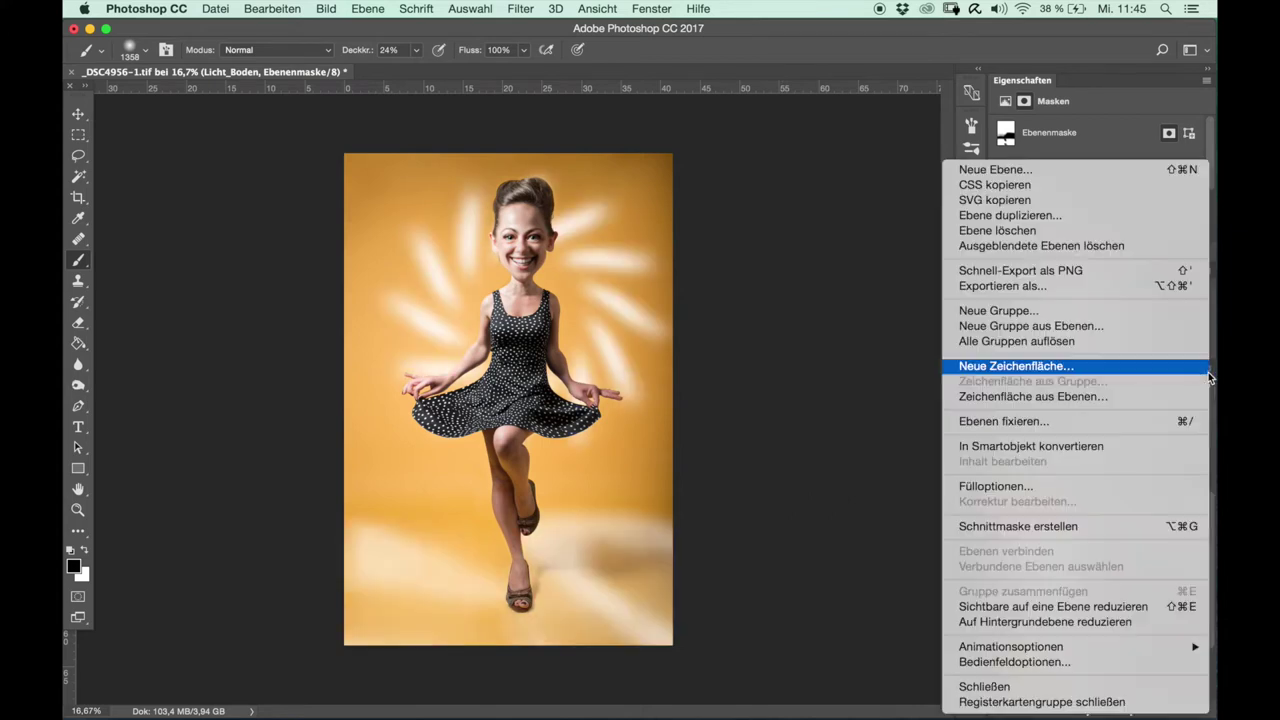
click(965, 169)
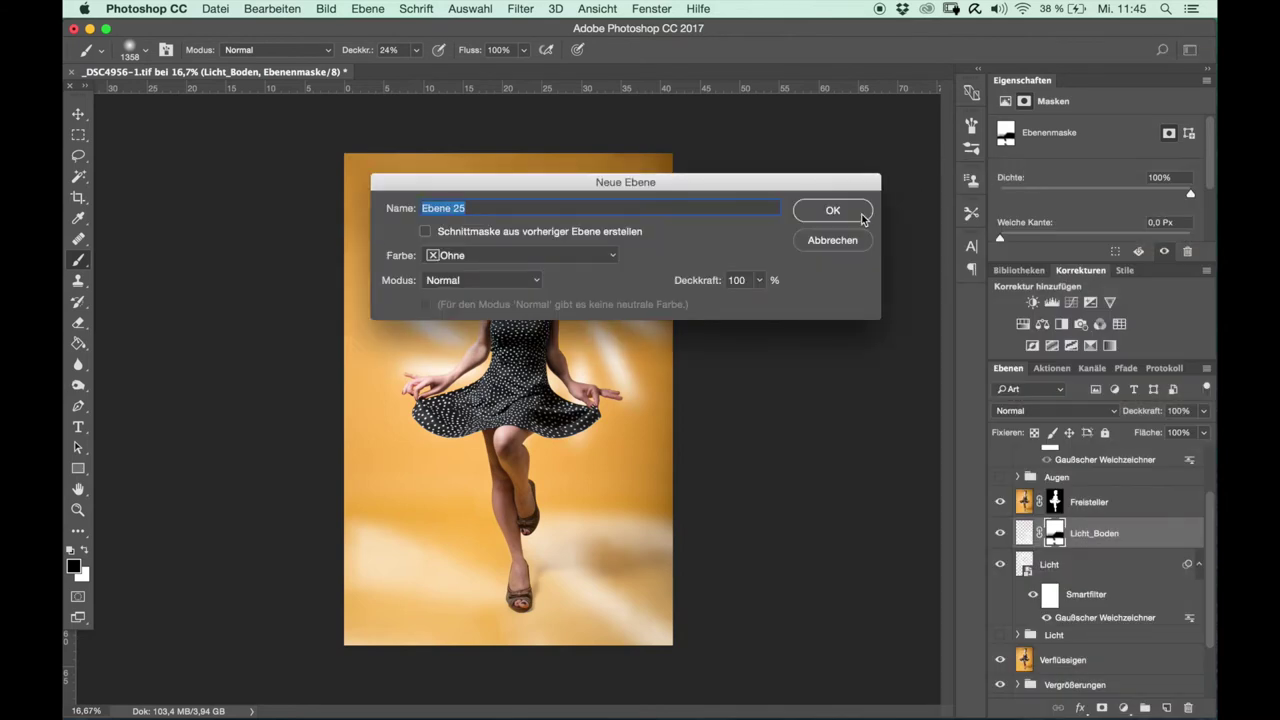
text(Licht_Himmel)
Create the Licht_Himmel layer and test a scattered 39 px sparkle brush, then undo the strokes.
click(855, 211)
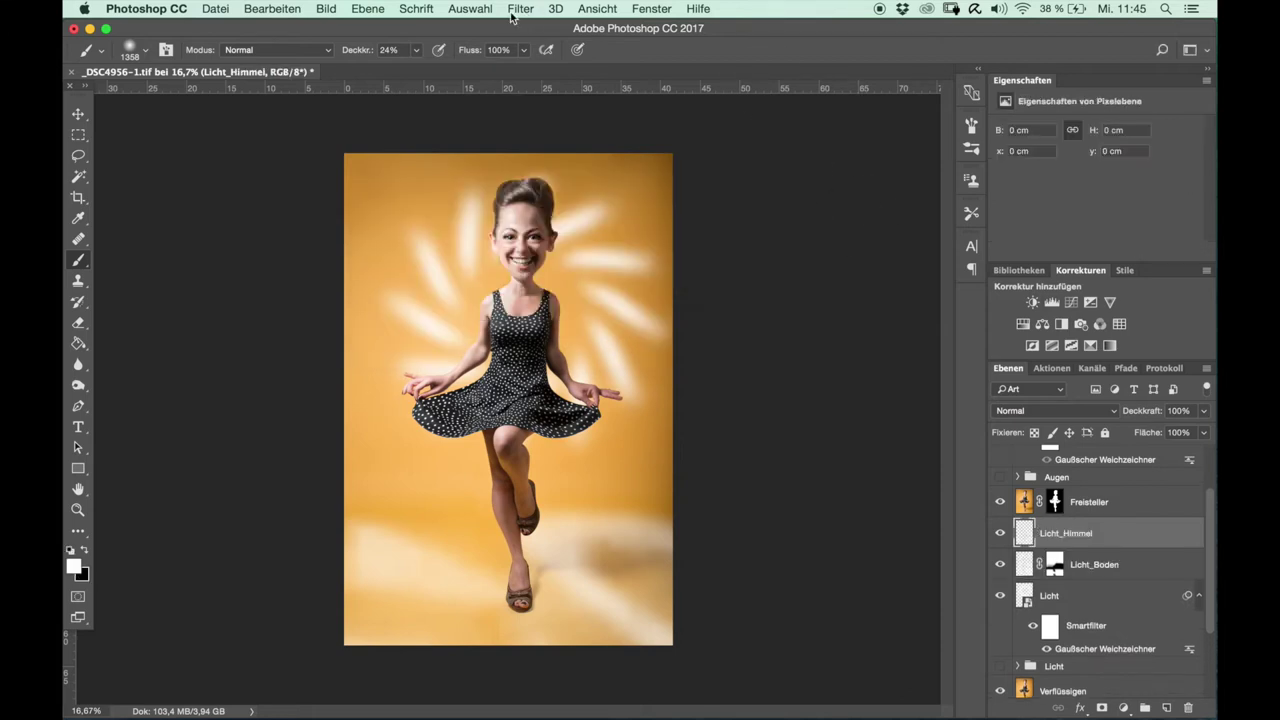
right_click(448, 250)
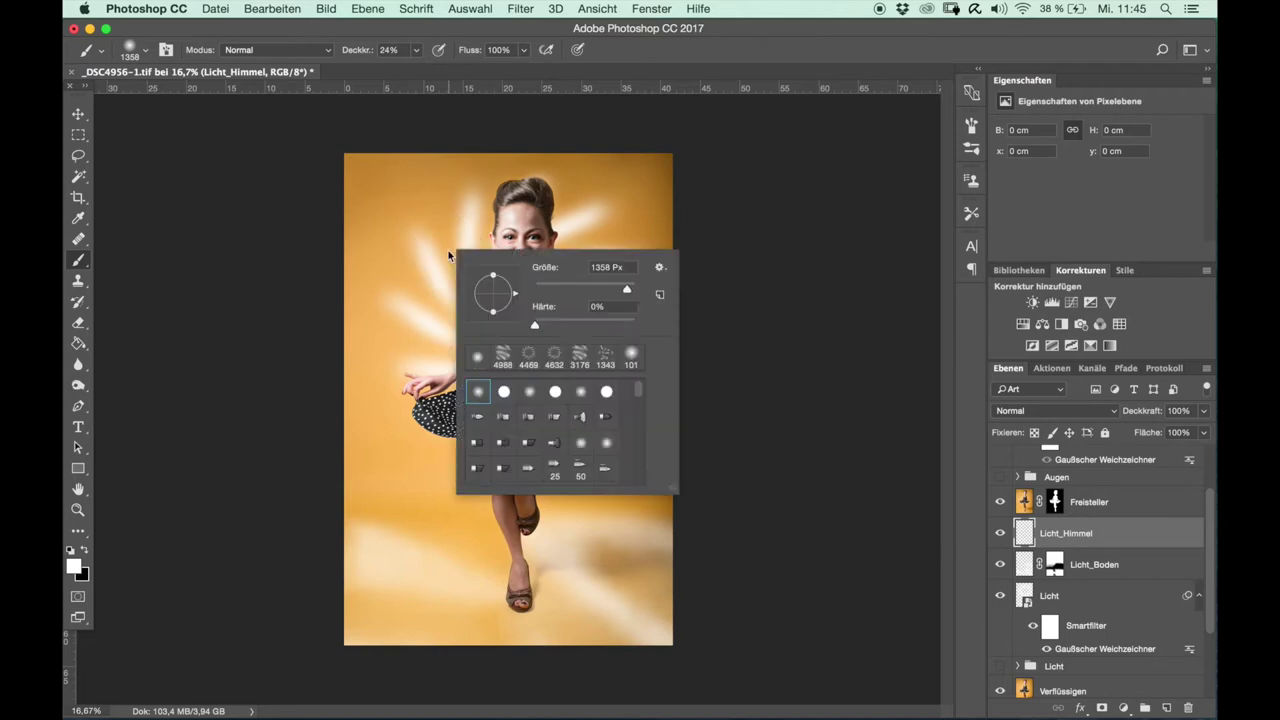
scroll(570, 479, down, 3)
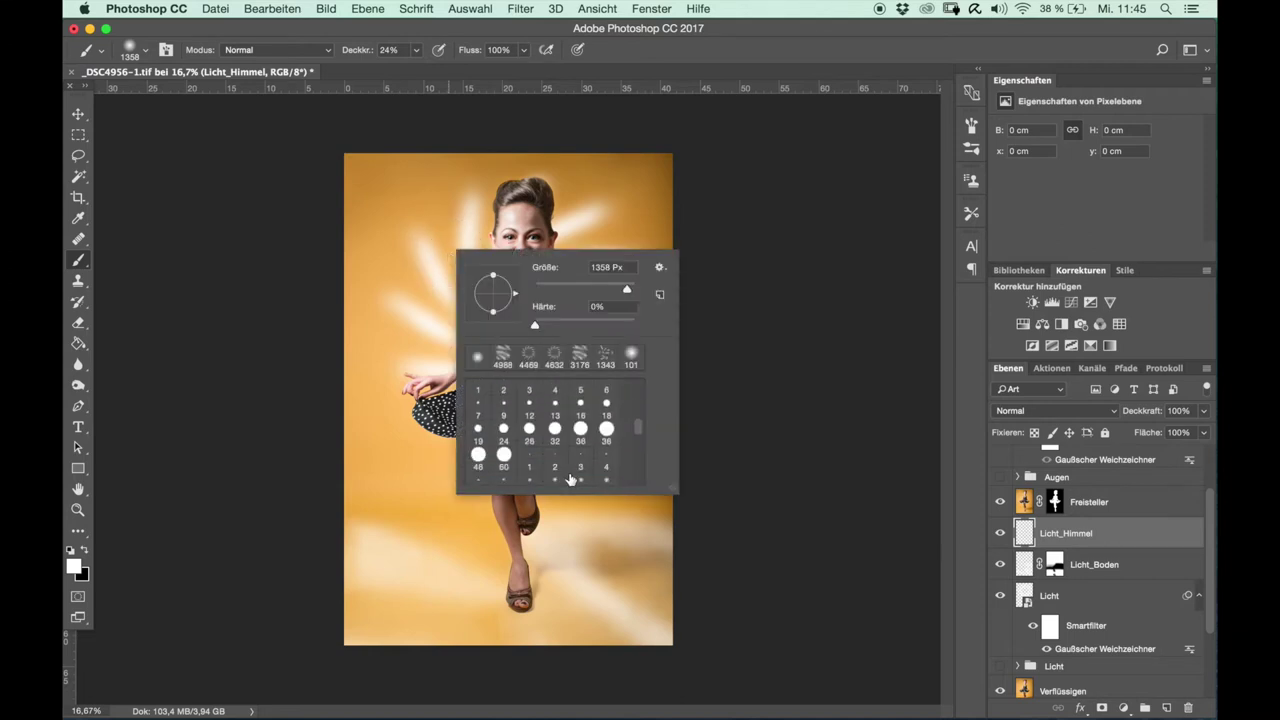
scroll(570, 479, down, 2)
scroll(570, 479, down, 2)
scroll(570, 479, down, 2)
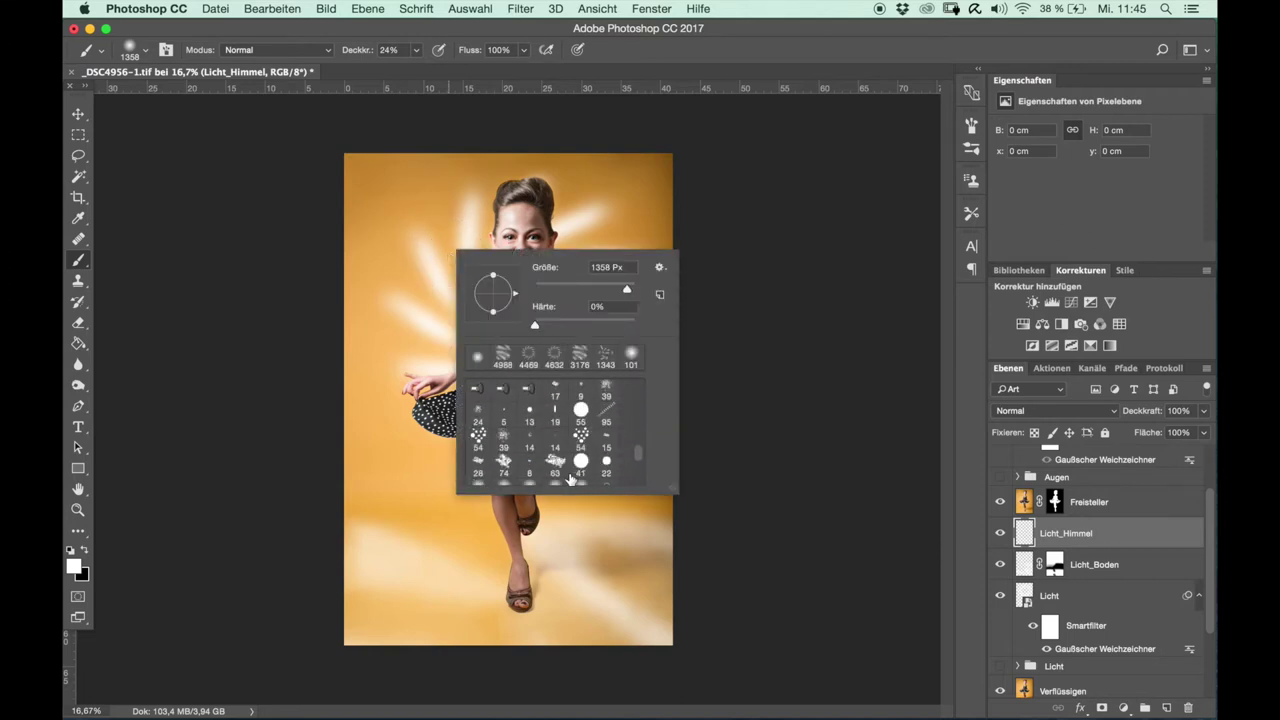
click(504, 440)
key(Return)
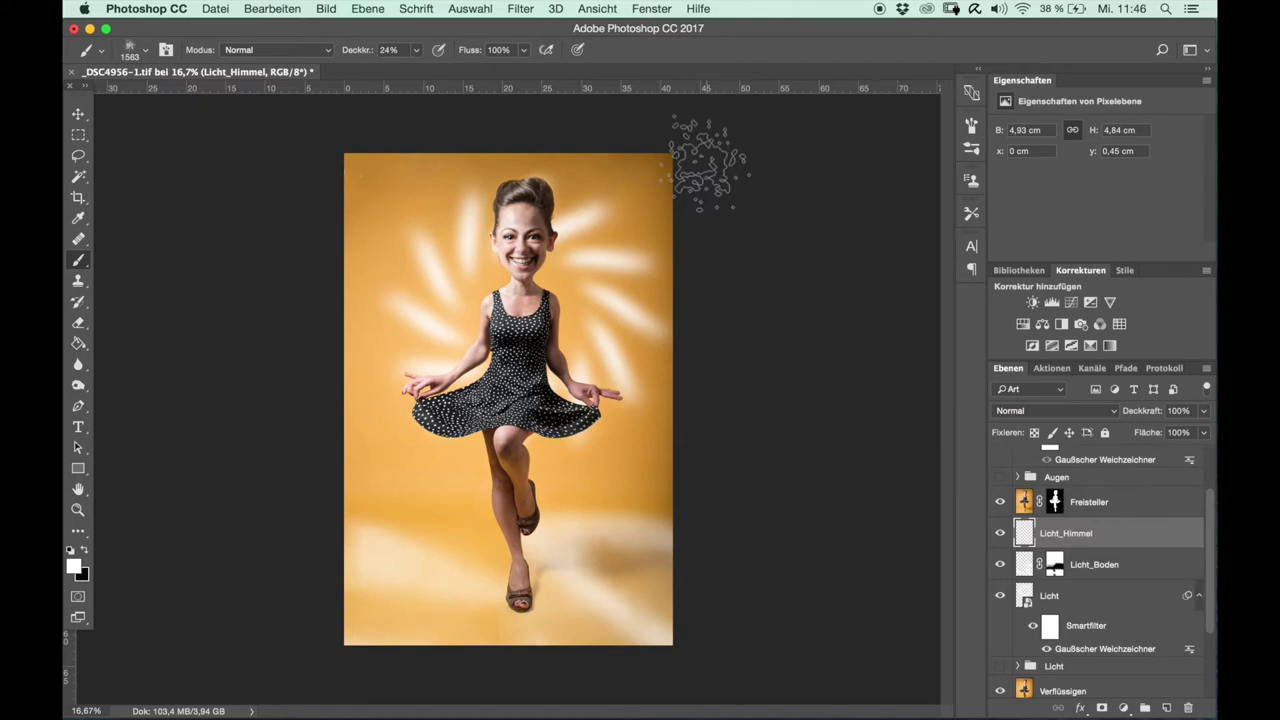
mouse_move(405, 125)
mouse_down()
mouse_move(360, 185)
mouse_move(585, 295)
mouse_up()
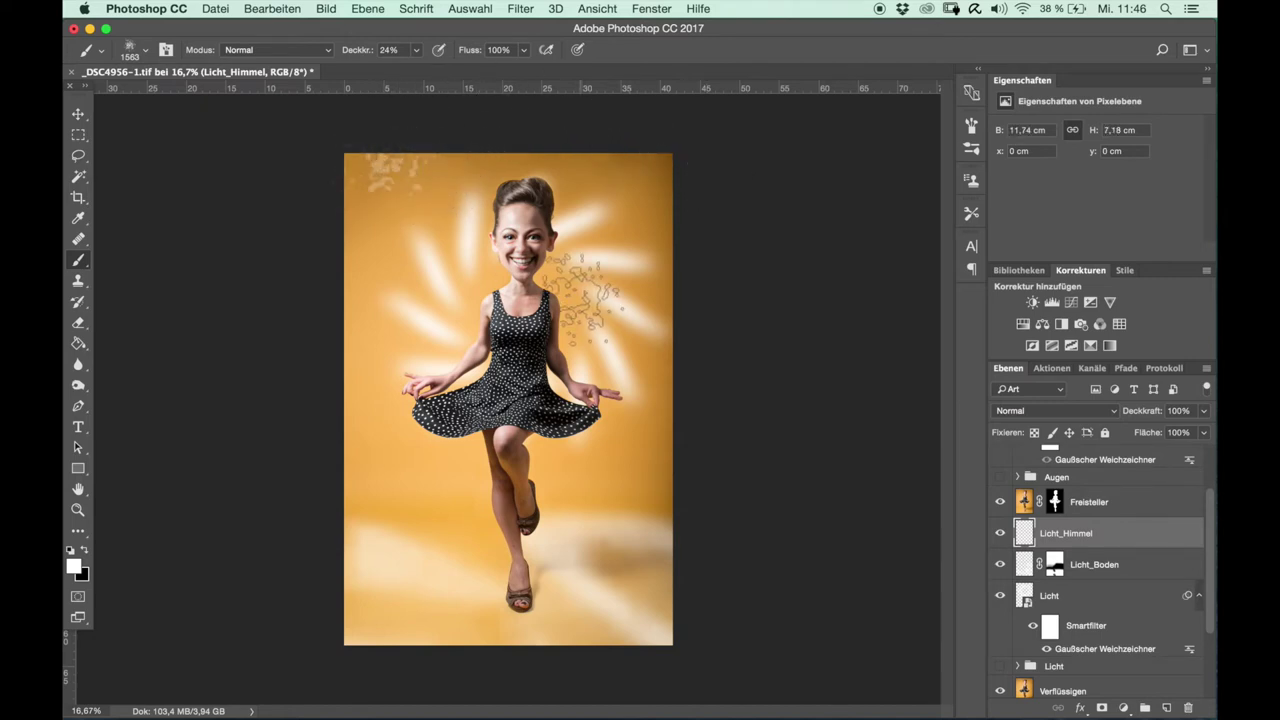
key(super+alt+z)
key(super+alt+z)
Pick the Explosion - klein star brush and enlarge it to about 974 px.
right_click(445, 272)
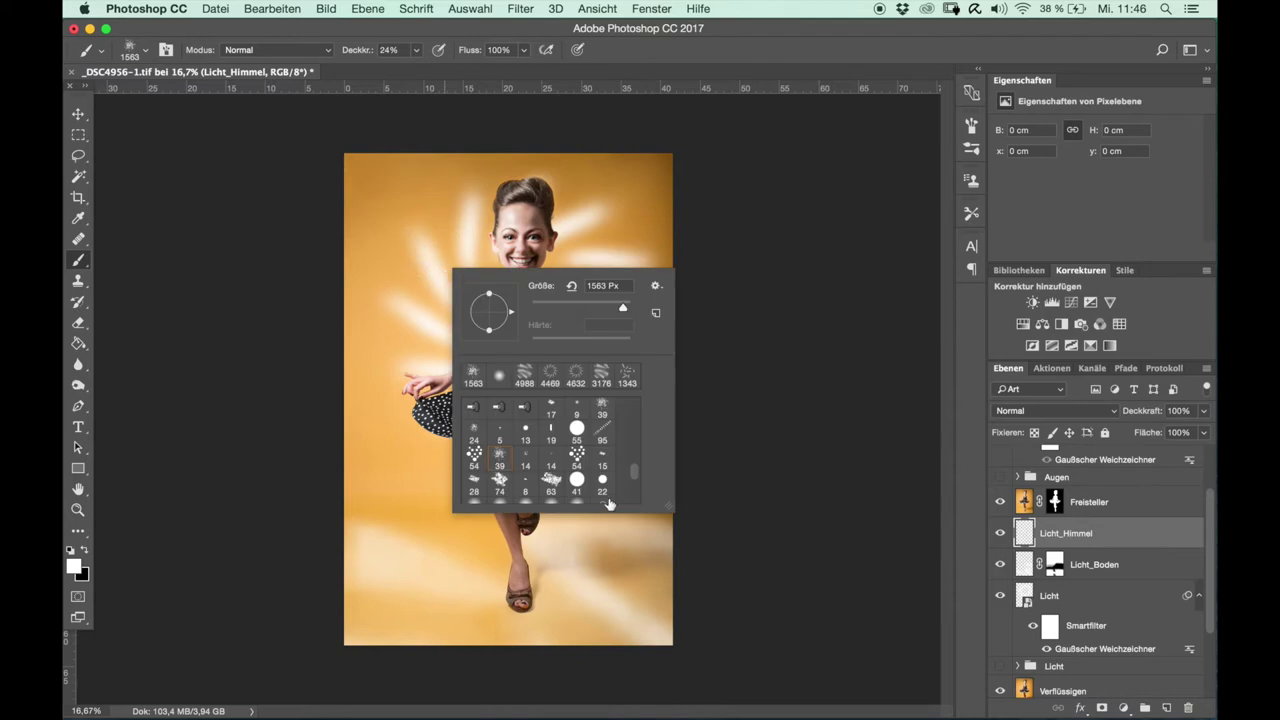
scroll(620, 469, down, 3)
scroll(620, 469, down, 2)
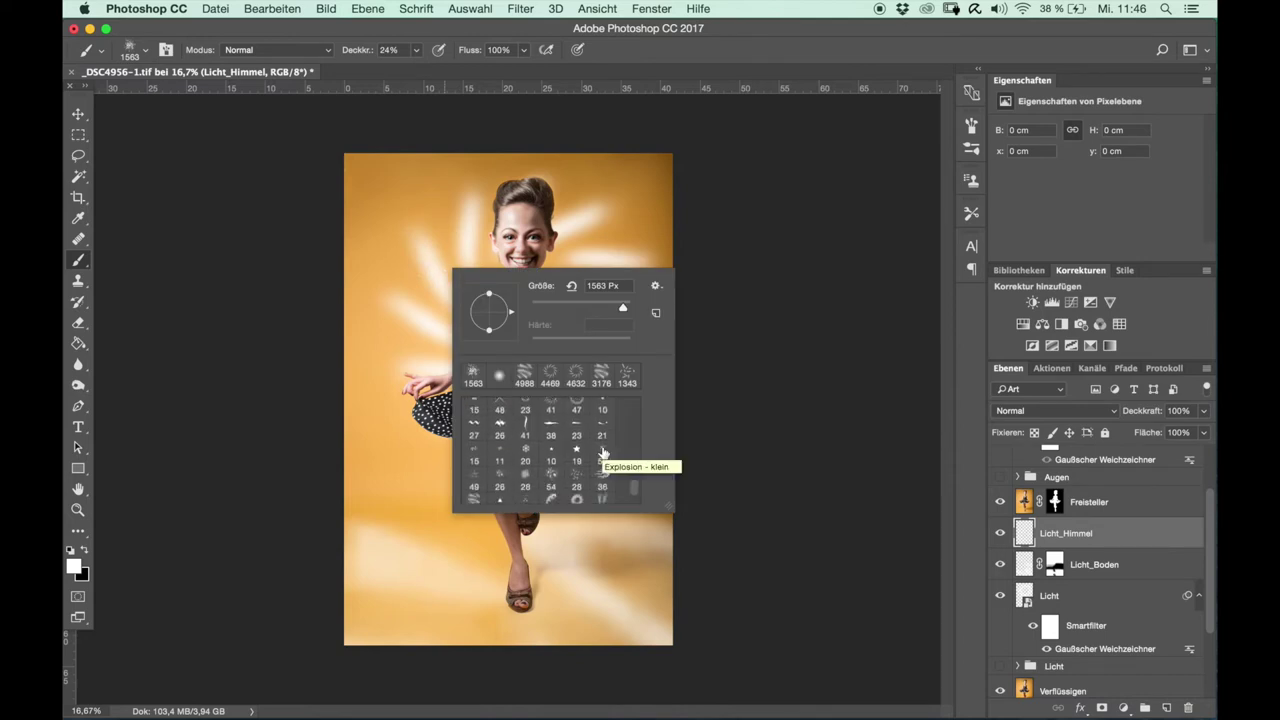
click(603, 454)
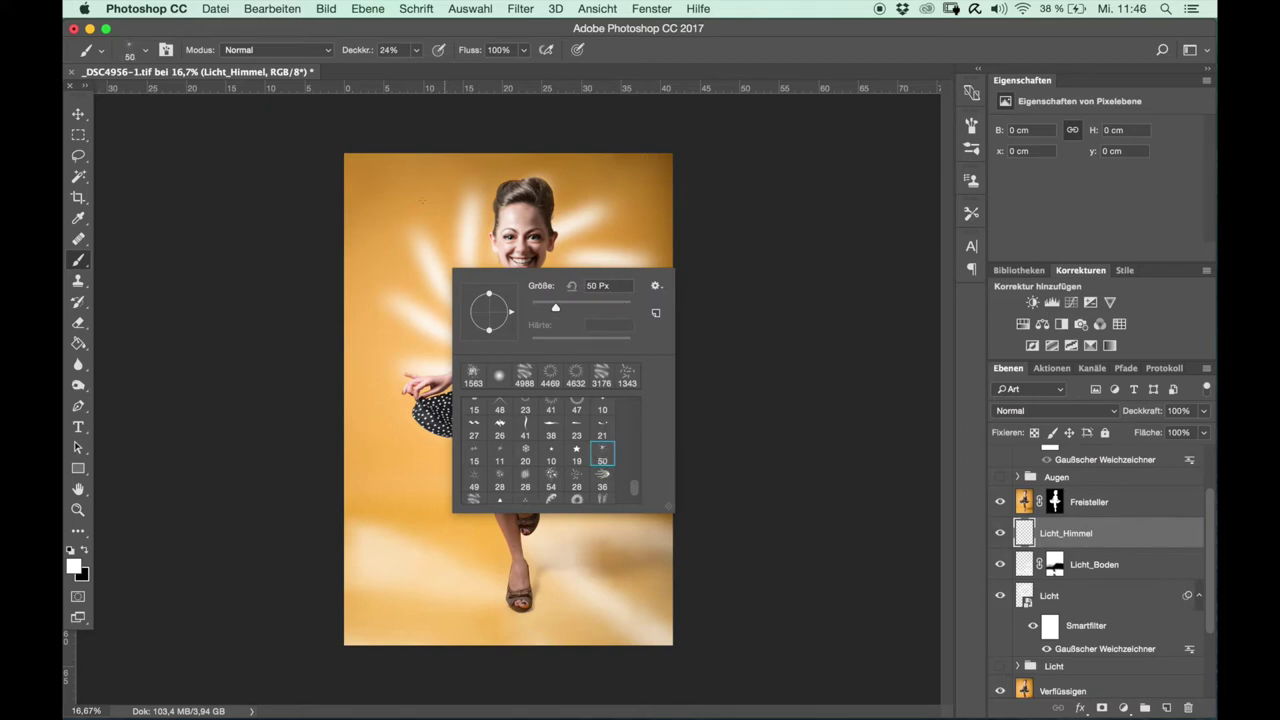
drag(440, 190, 500, 190)
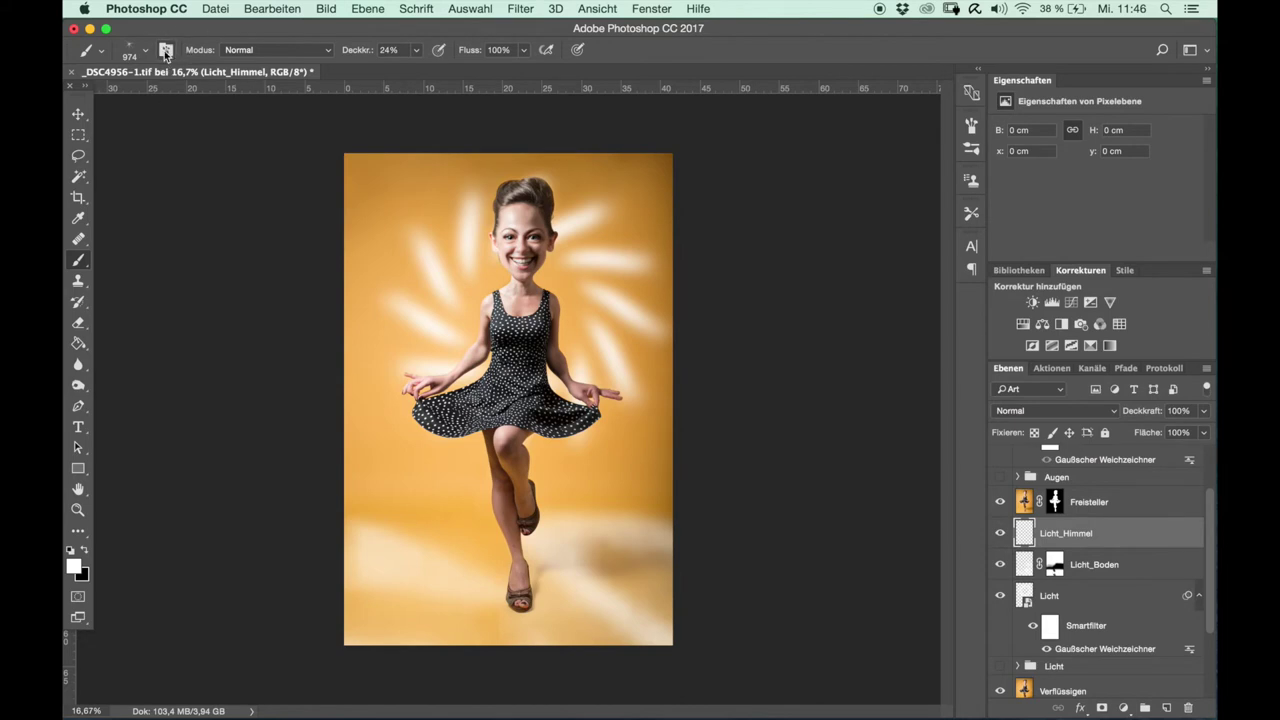
Widen the star brush spacing and add size jitter, about half minimum diameter, and angle jitter.
click(167, 50)
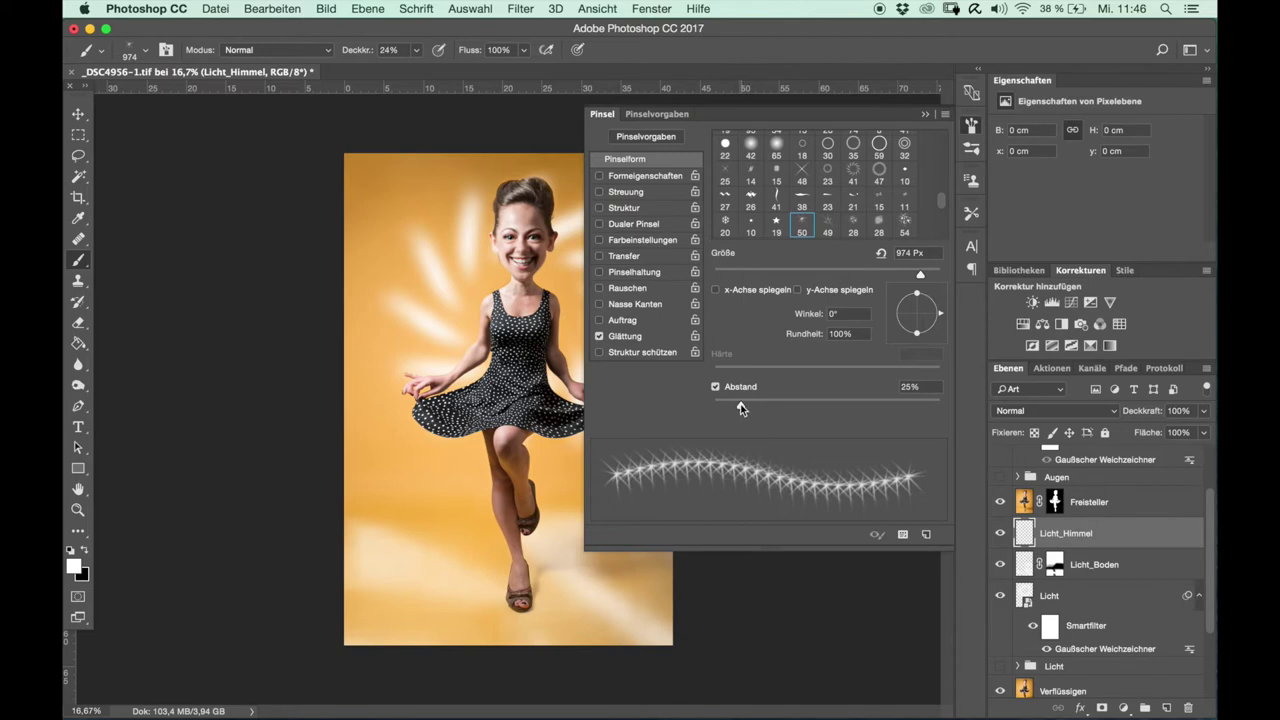
click(740, 408)
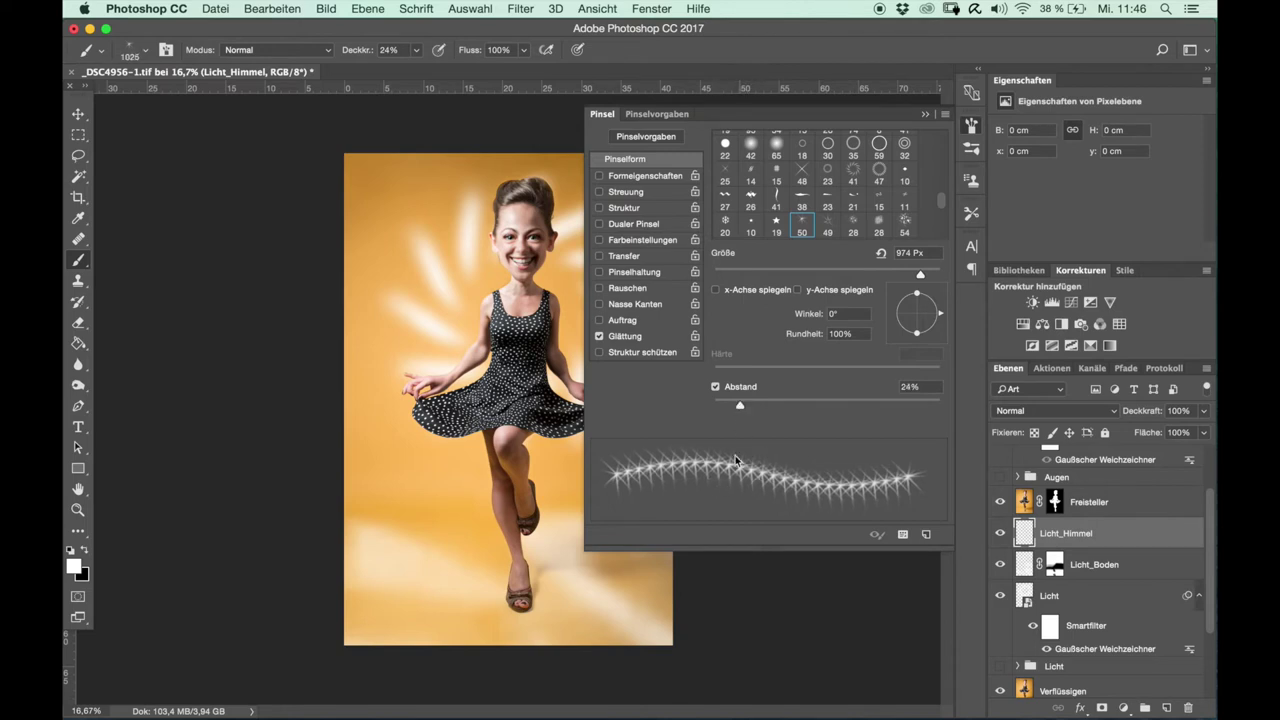
drag(742, 405, 836, 408)
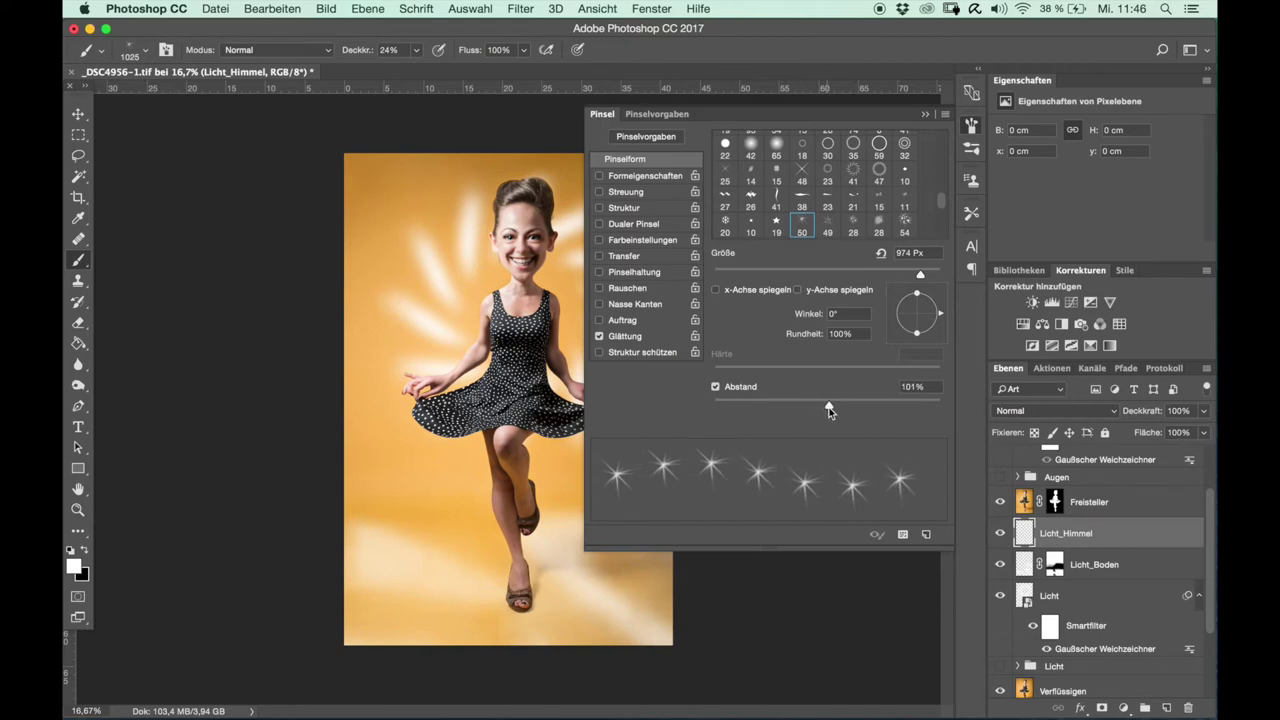
click(655, 176)
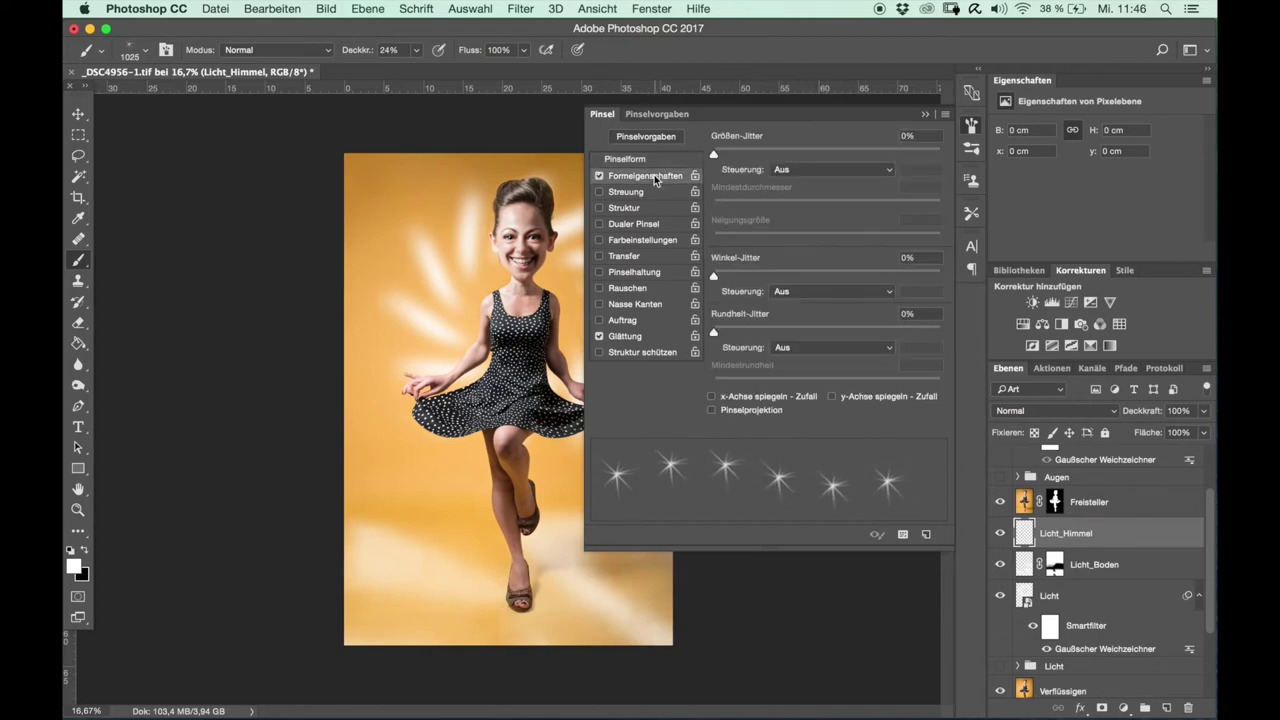
drag(714, 154, 842, 187)
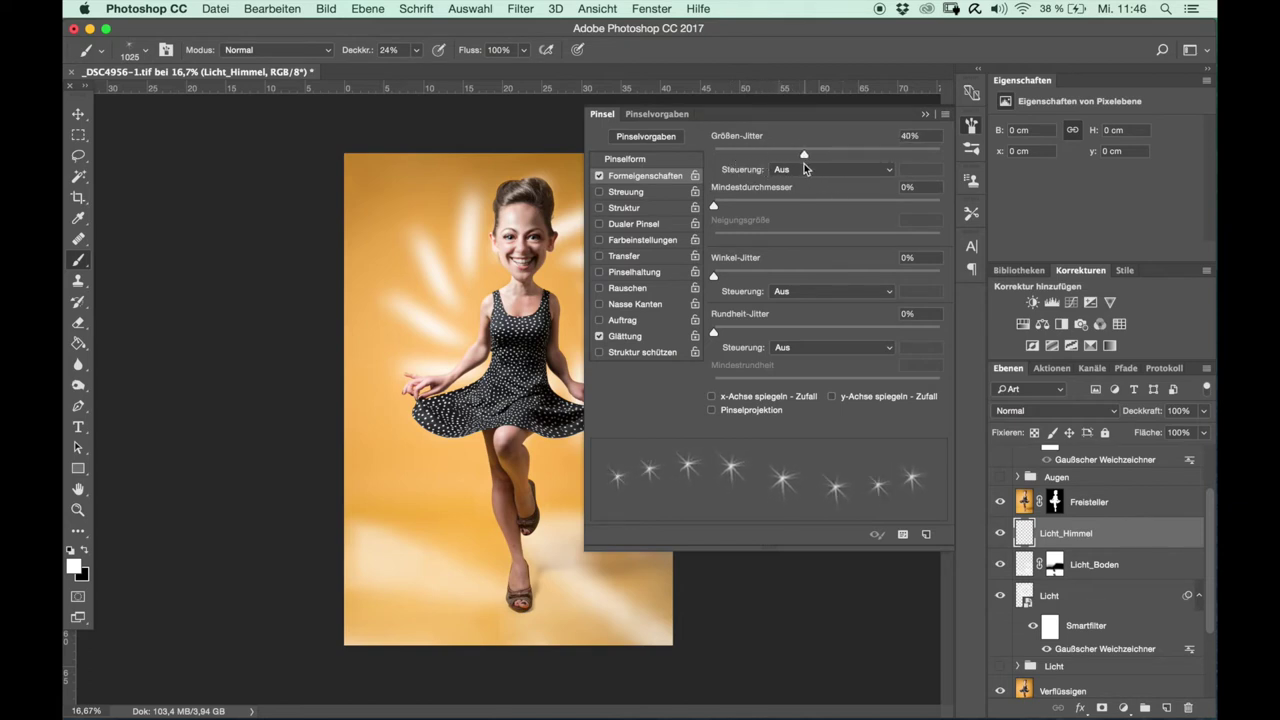
mouse_move(842, 187)
mouse_down()
mouse_move(744, 152)
mouse_move(707, 155)
mouse_move(726, 152)
mouse_up()
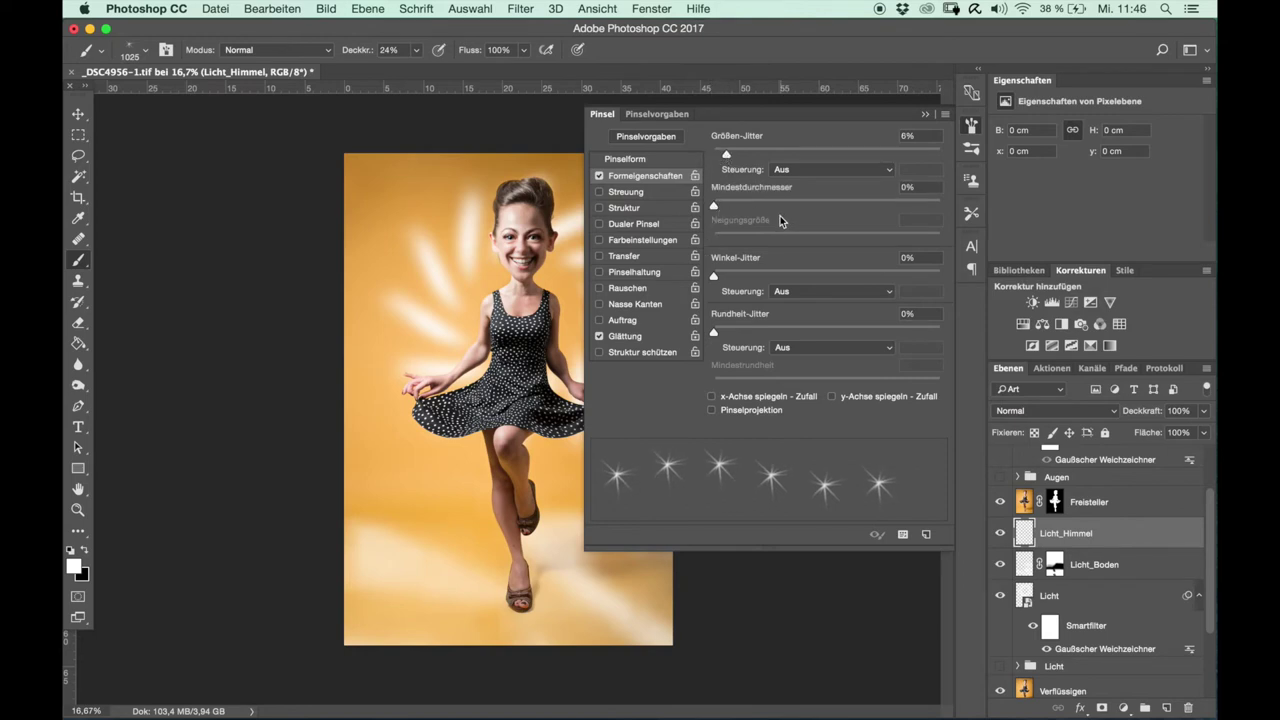
drag(714, 206, 825, 228)
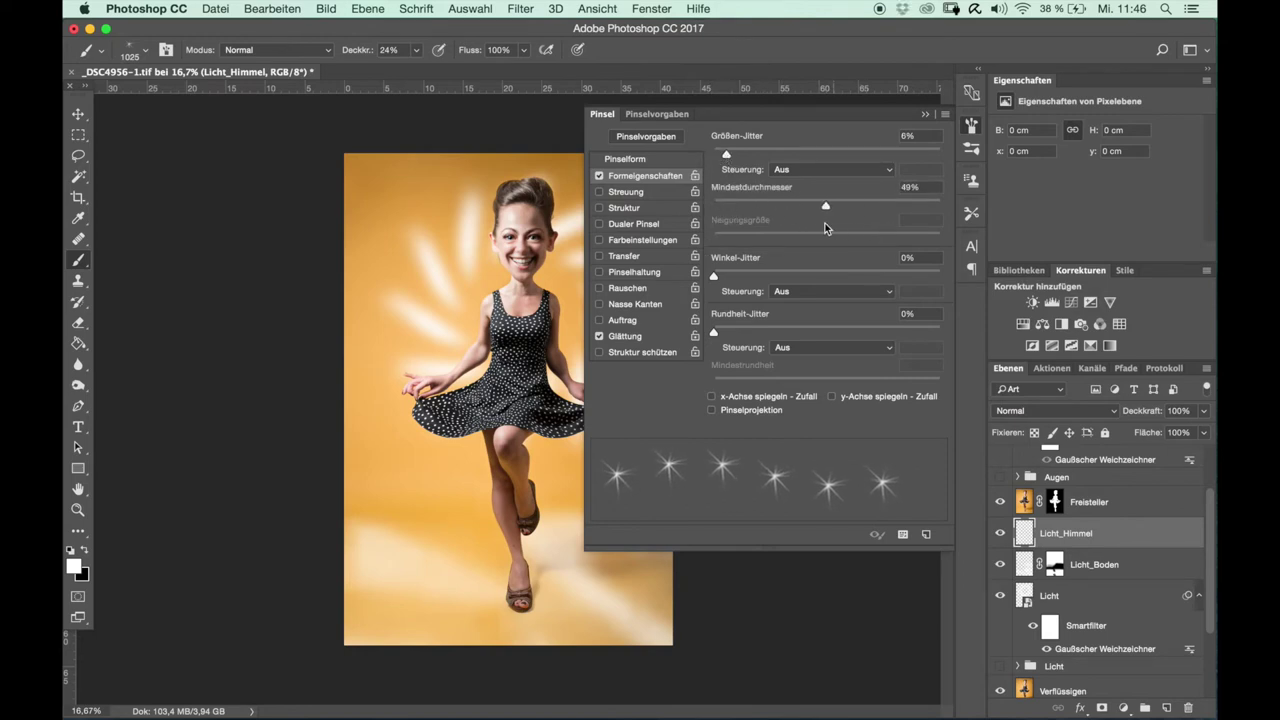
drag(713, 276, 773, 279)
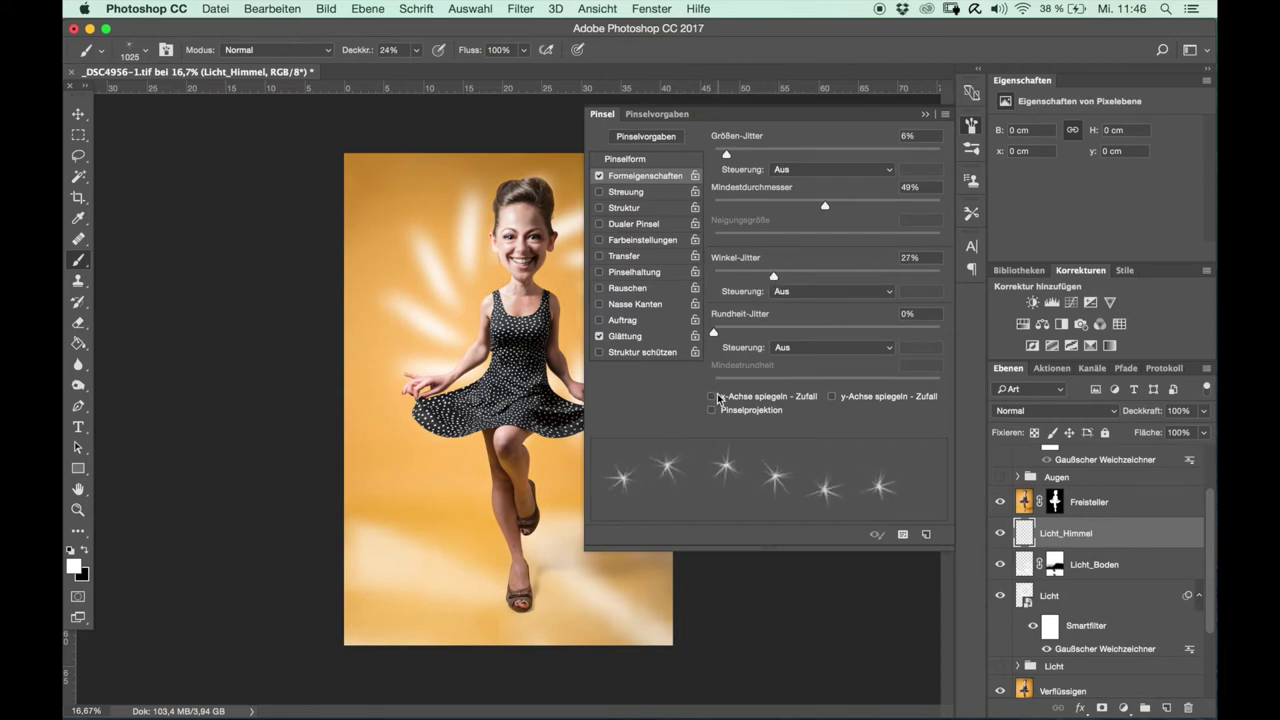
Turn on Scattering with wide scatter (318%) and count 3.
click(650, 196)
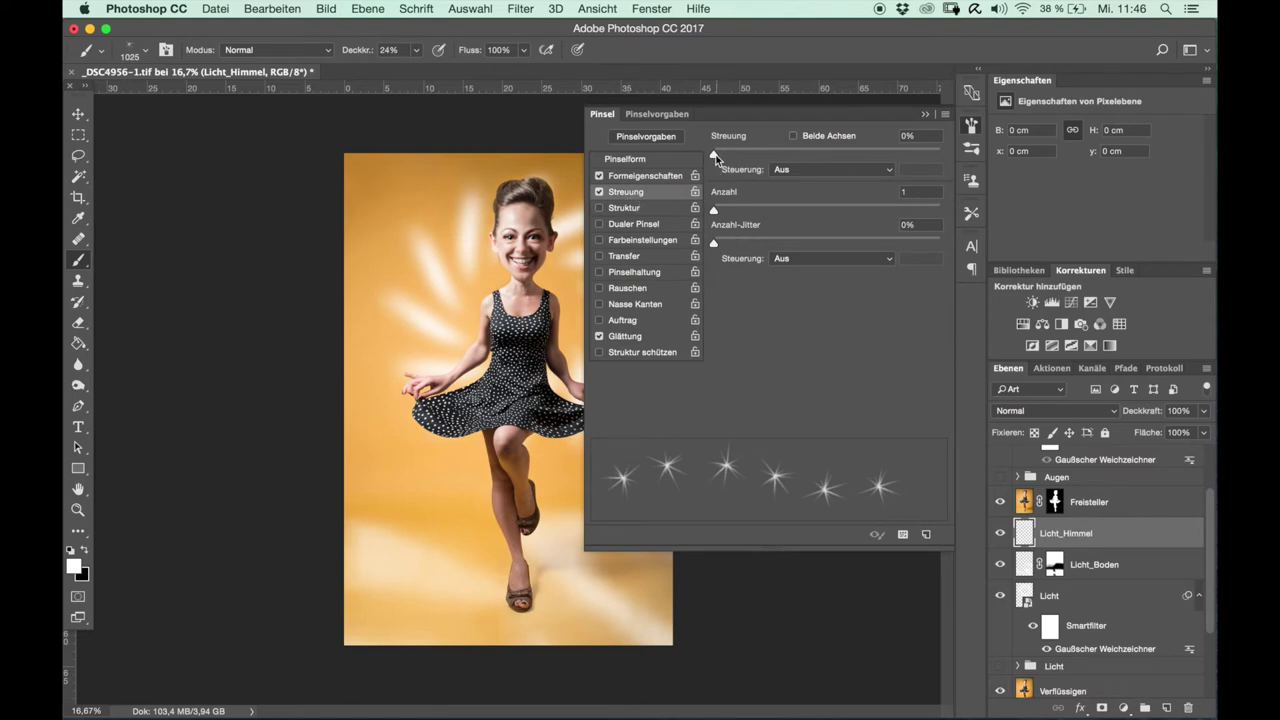
mouse_move(714, 156)
mouse_down()
mouse_move(780, 156)
mouse_move(785, 174)
mouse_up()
mouse_move(713, 209)
mouse_down()
mouse_move(757, 214)
mouse_move(743, 216)
mouse_up()
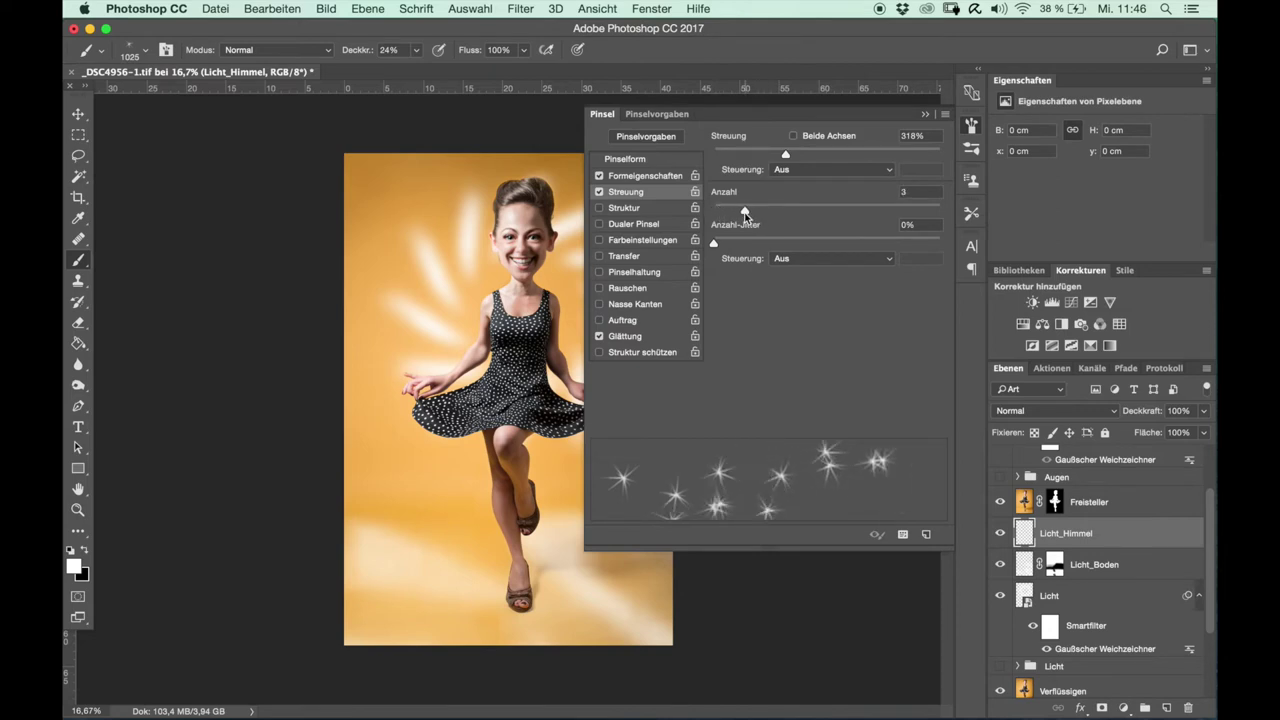
key(F5)
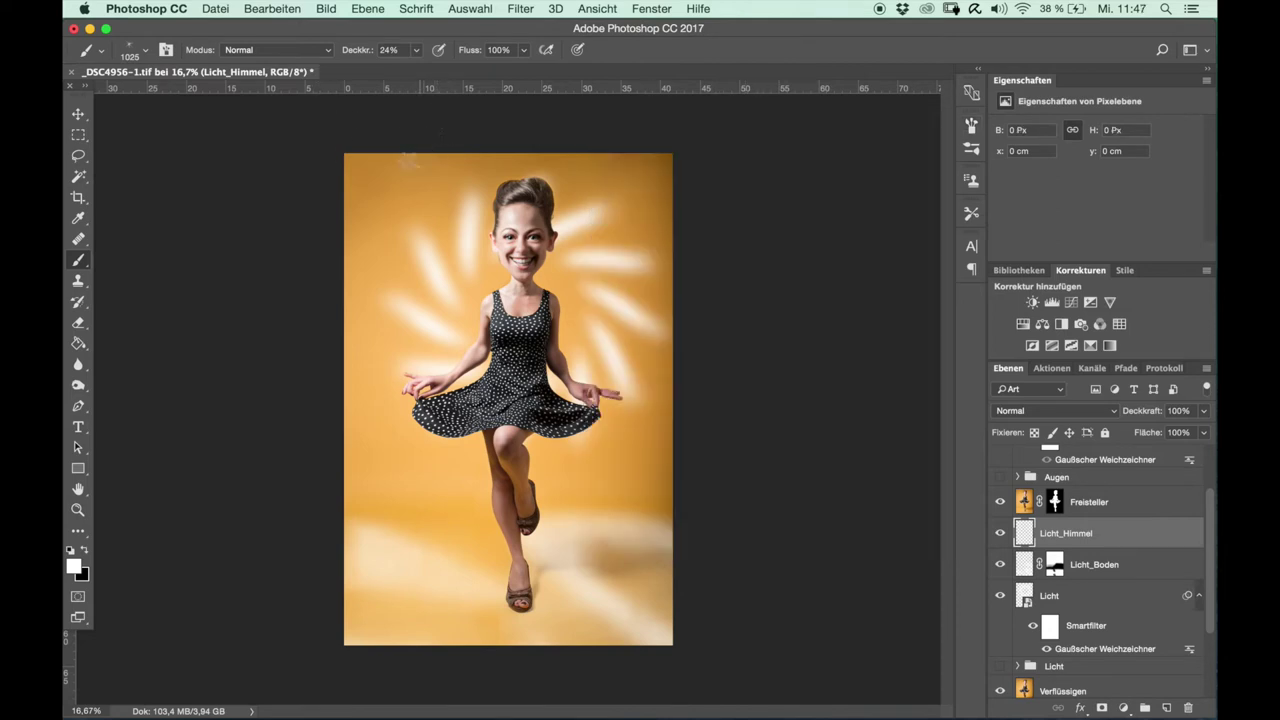
Raise the brush opacity to 100% and undo the faint test sparkles.
click(385, 240)
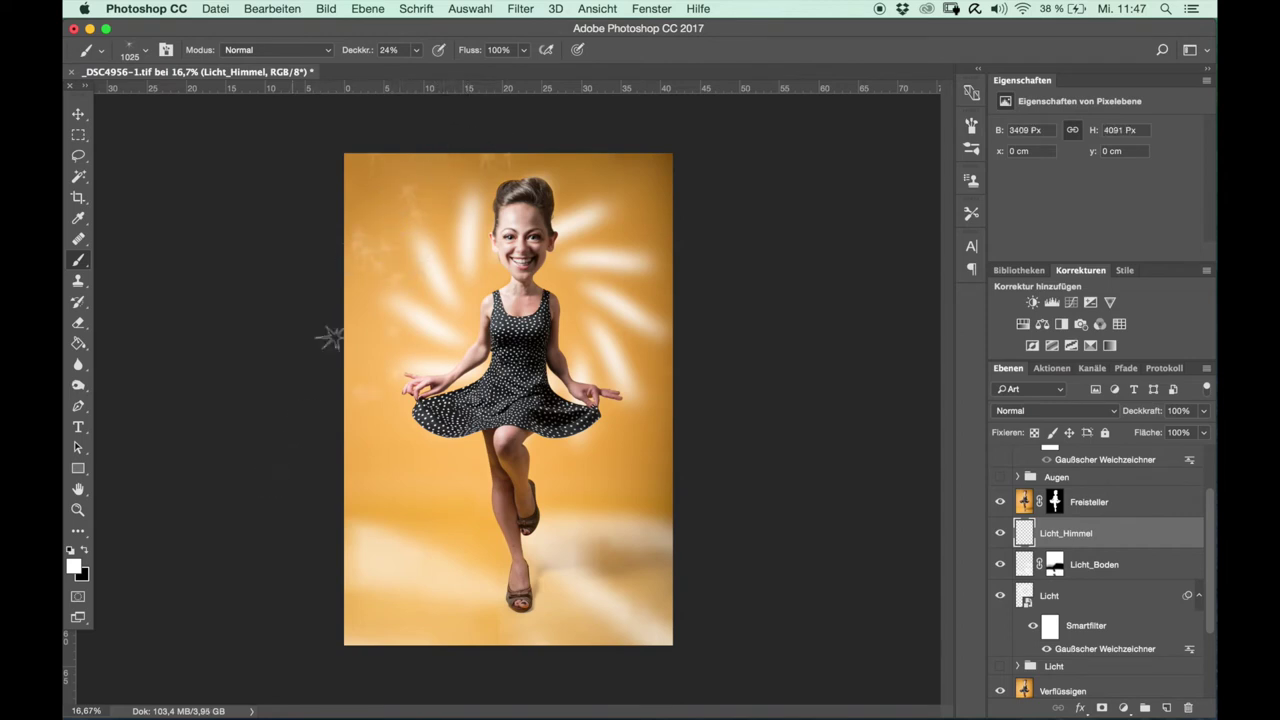
drag(368, 212, 390, 294)
drag(355, 58, 560, 80)
key(ctrl+z)
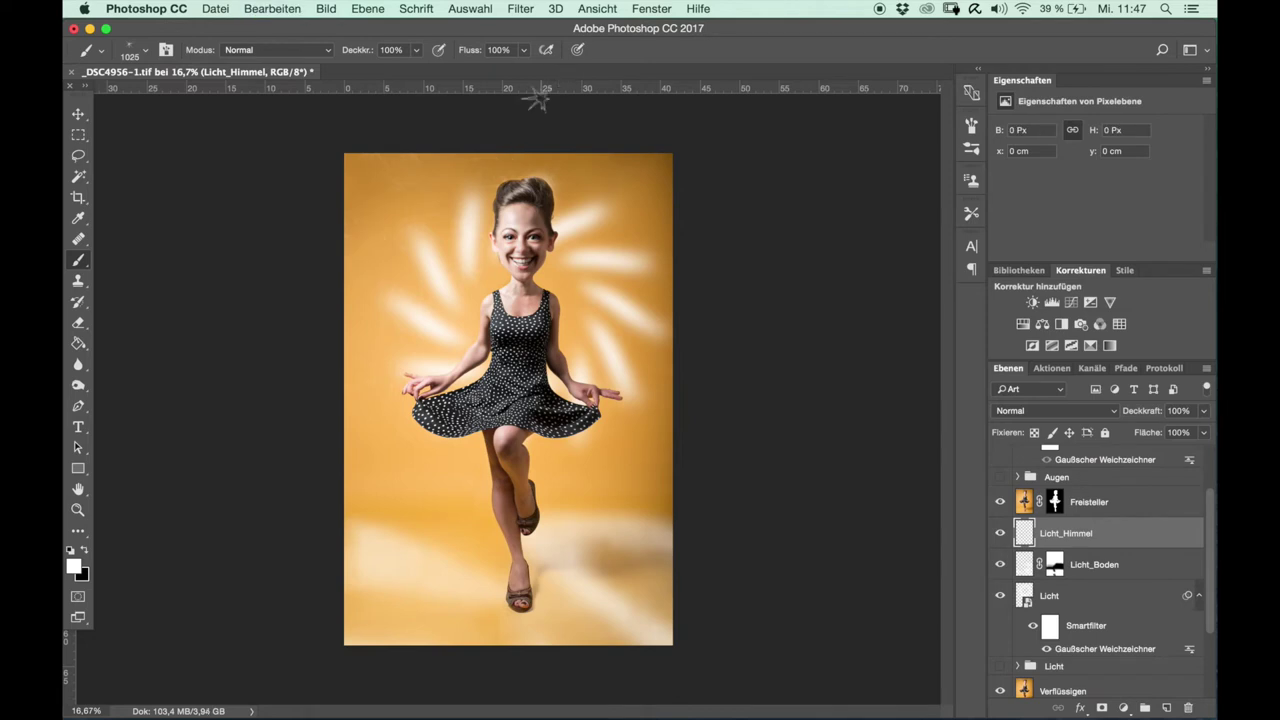
Paint white star sparkles in the upper-left, right edge, top-right corner and left half of the background.
drag(446, 142, 360, 210)
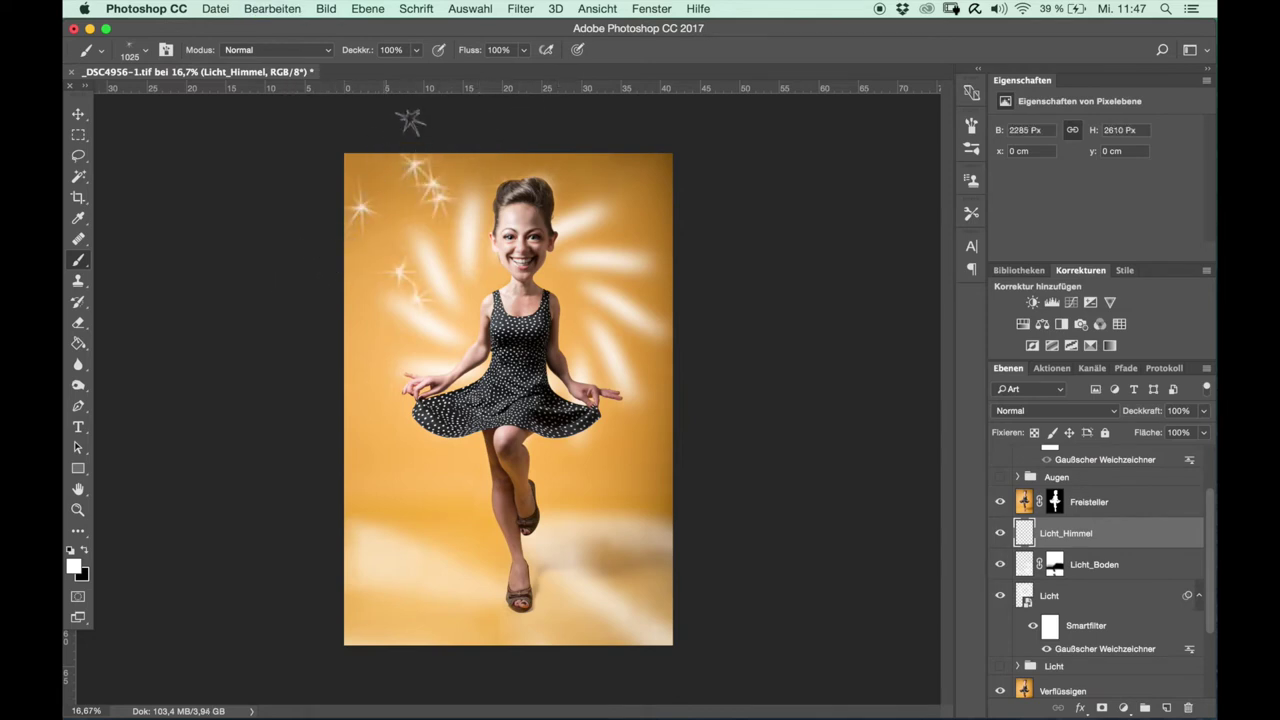
click(368, 184)
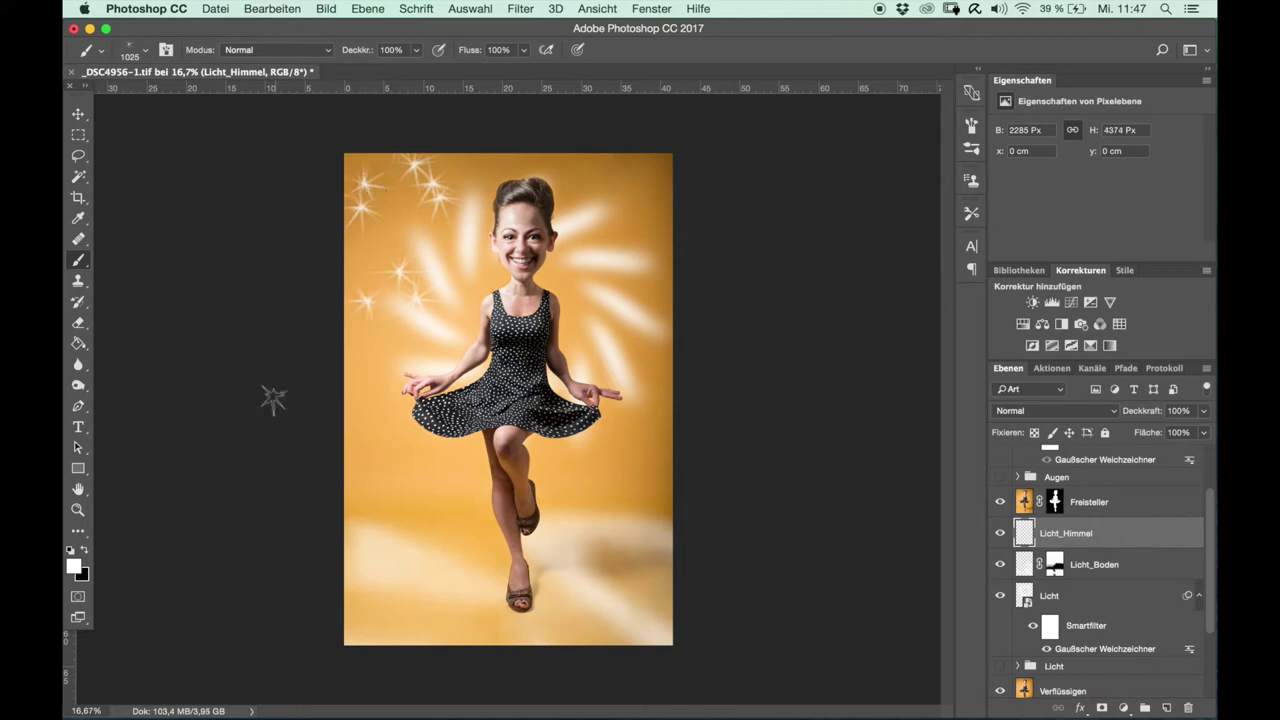
drag(607, 158, 665, 415)
click(667, 260)
click(612, 174)
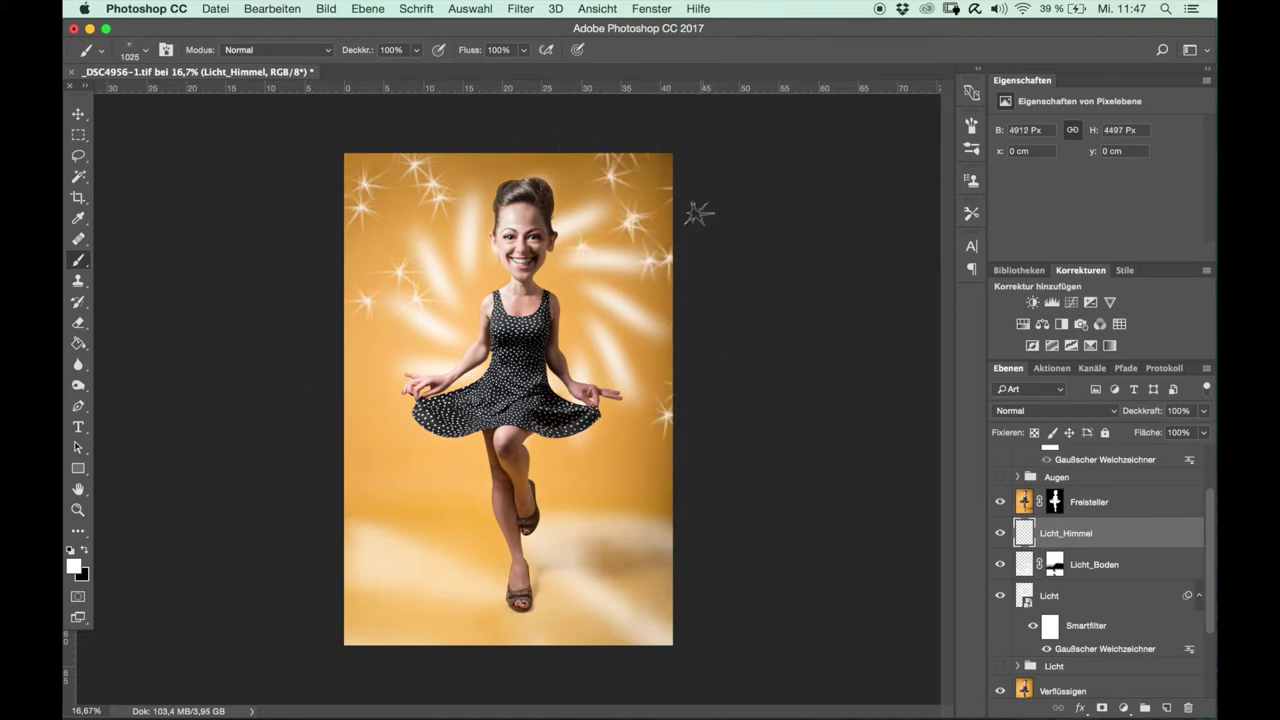
drag(365, 320, 360, 468)
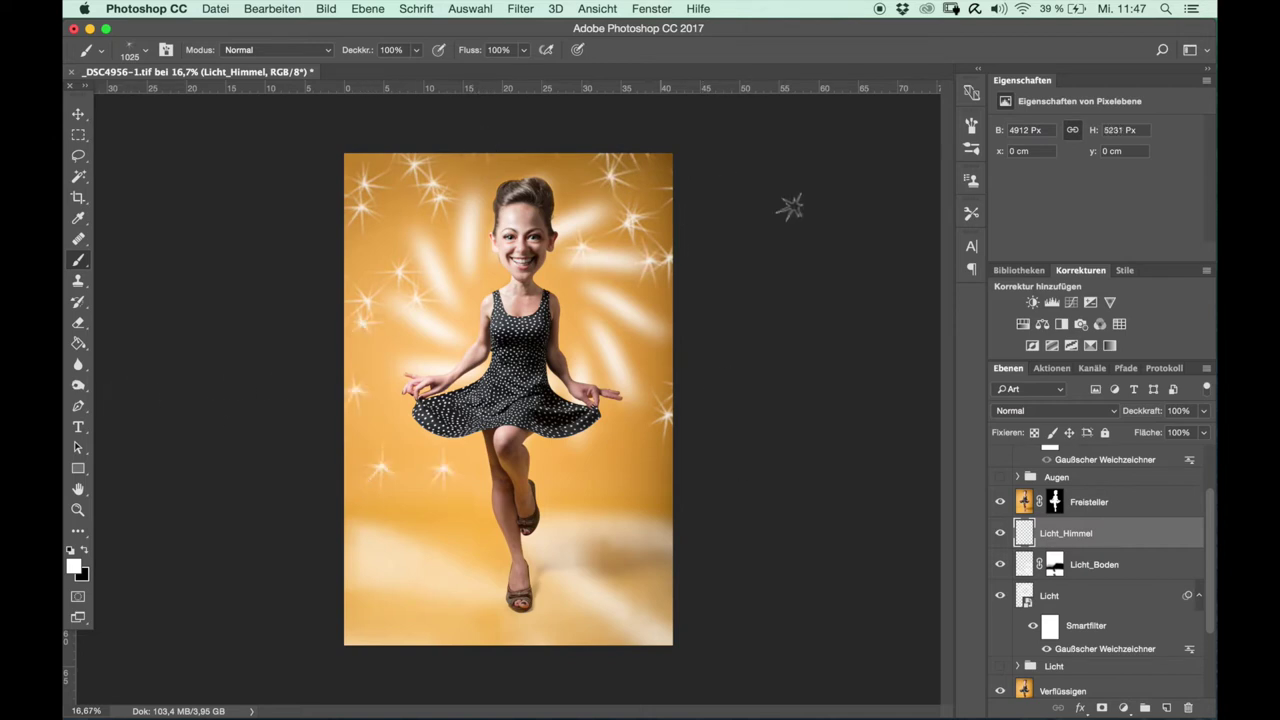
click(520, 9)
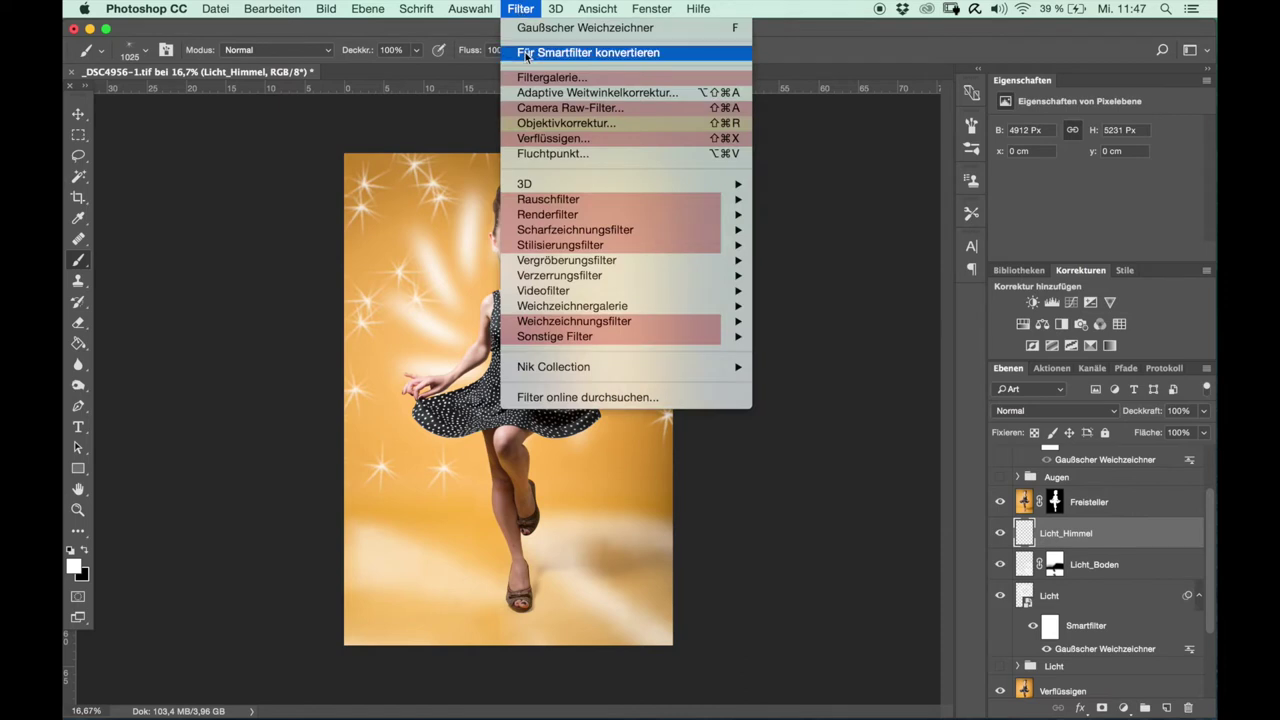
Convert Licht_Himmel to a smart object and apply a 3.7-pixel Gaussian Blur smart filter.
click(588, 52)
click(744, 293)
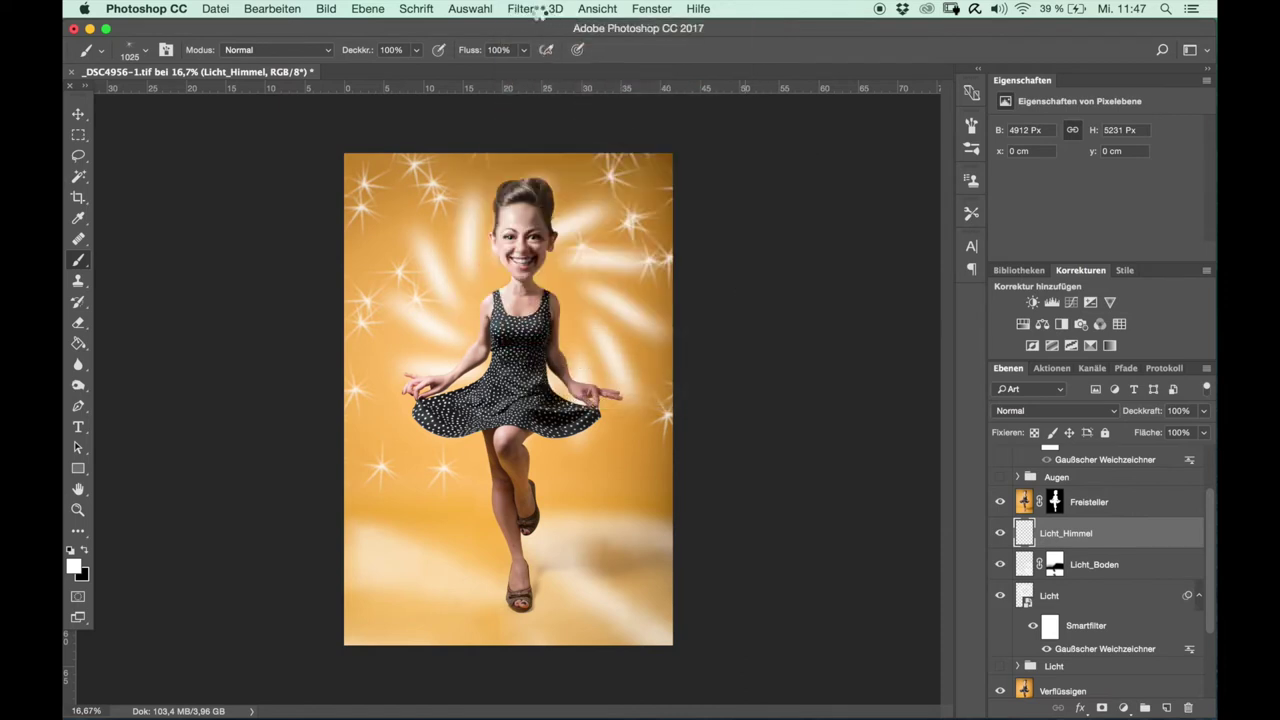
click(539, 10)
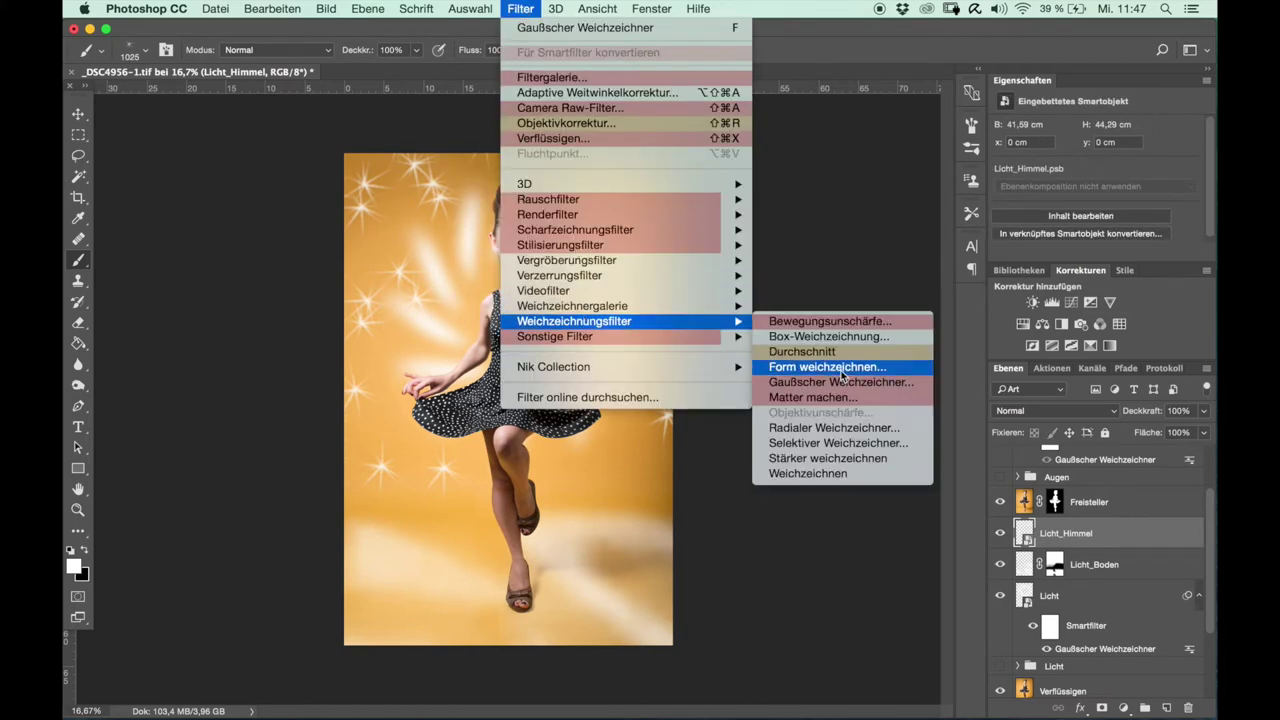
click(843, 382)
drag(880, 368, 877, 370)
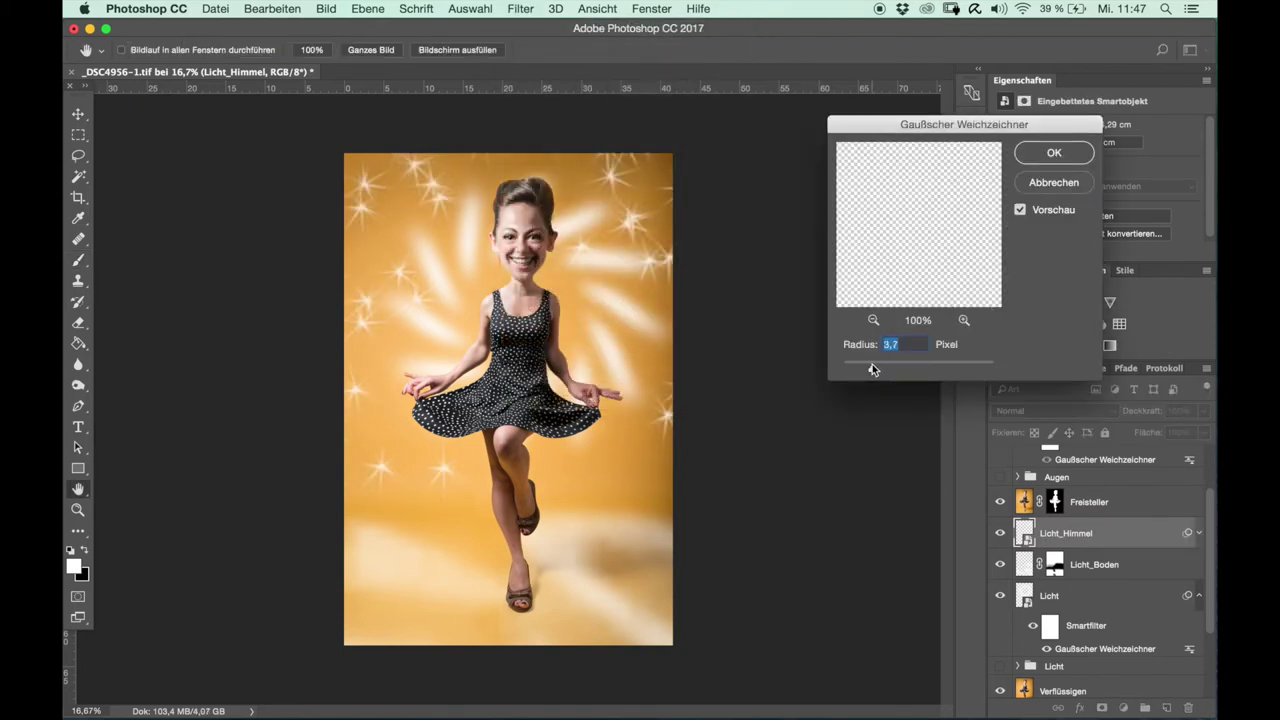
click(1056, 153)
key(b)
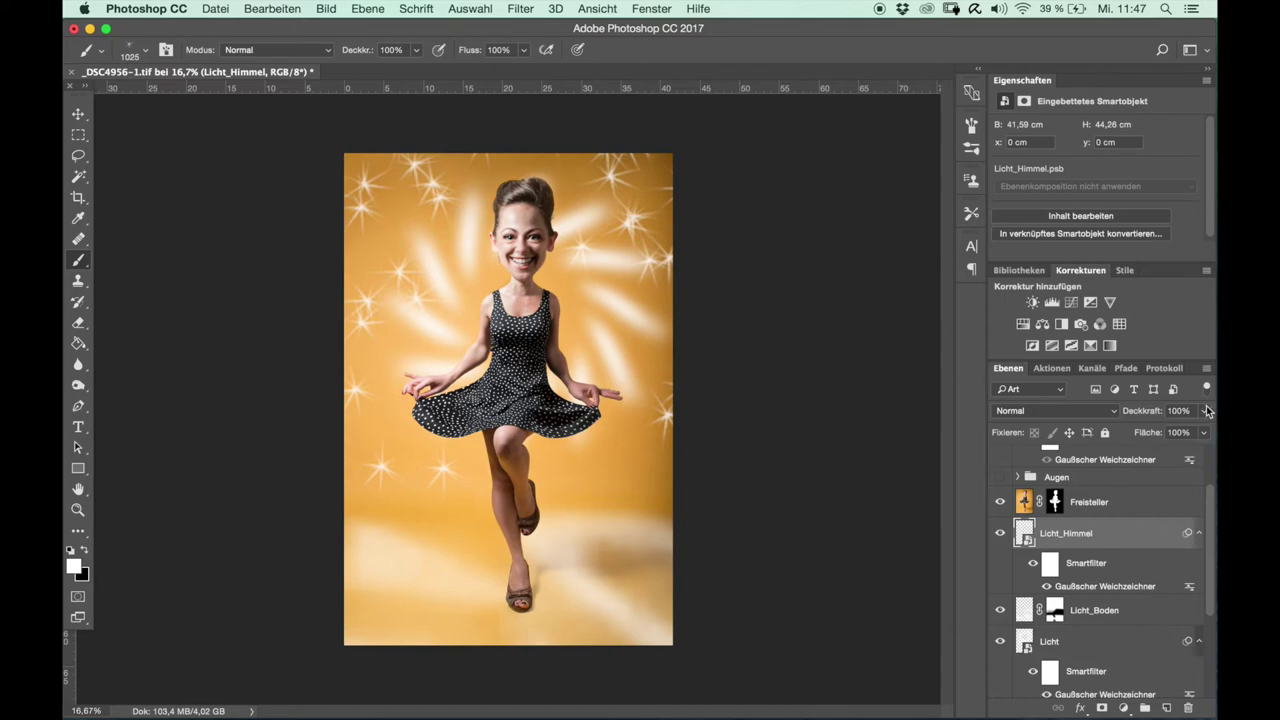
click(1207, 368)
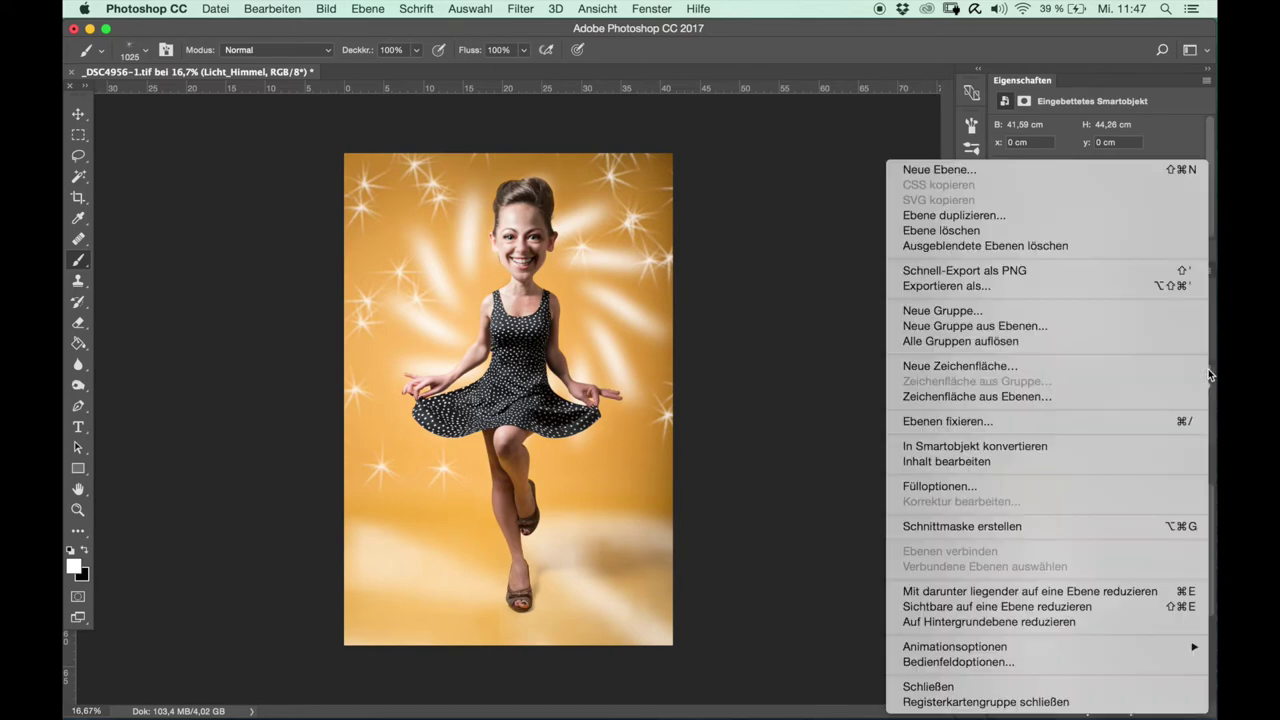
Create a new layer named Überstrahlung and pick a soft round brush at 35% opacity.
click(1022, 172)
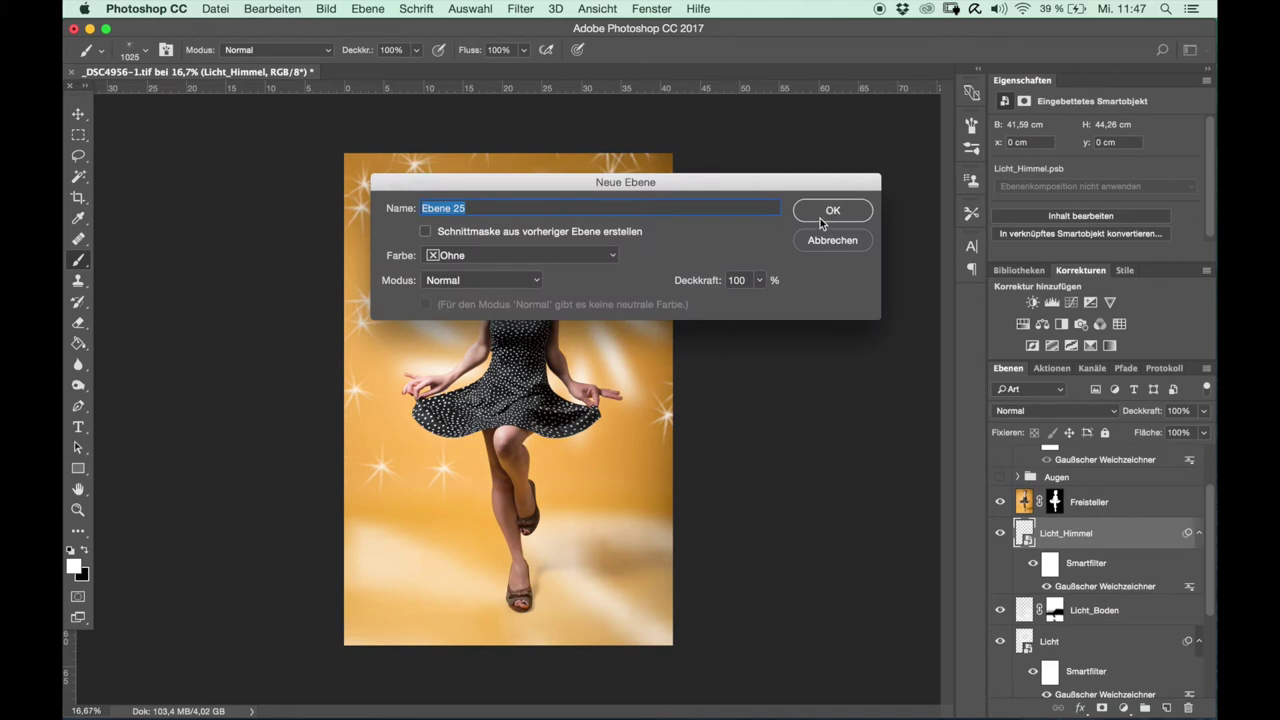
text(Überstrahlung)
key(Return)
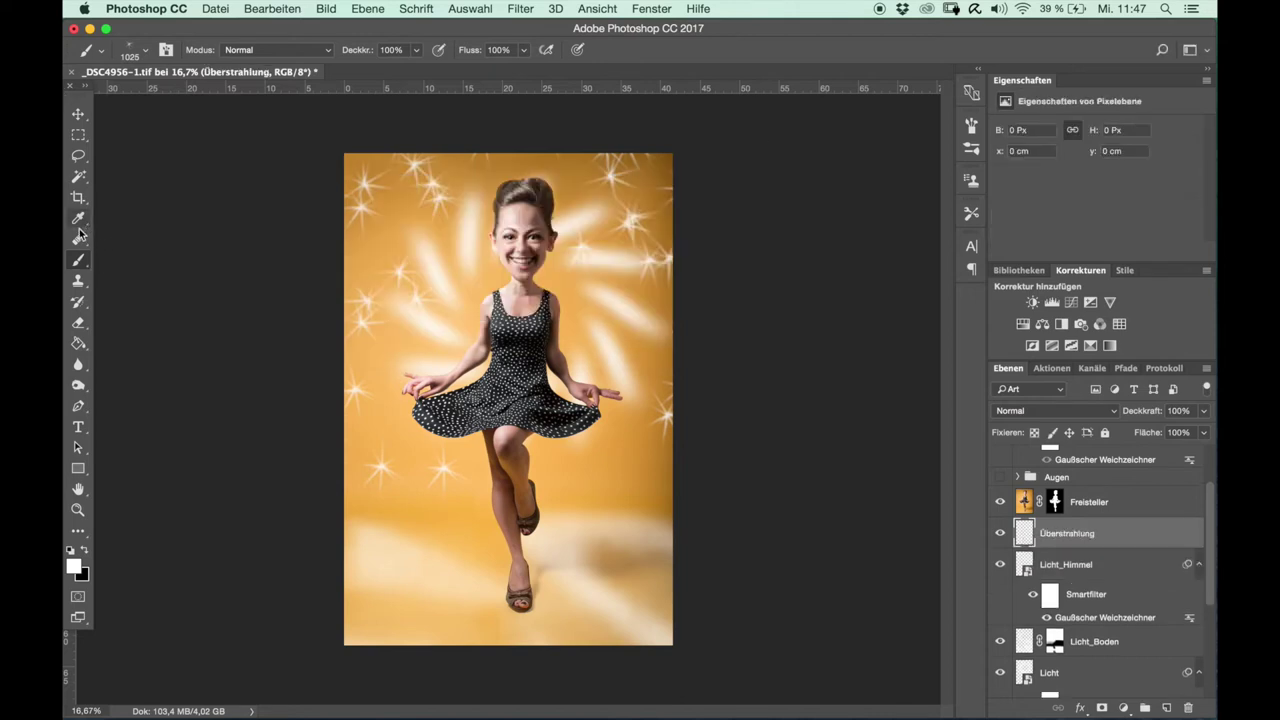
right_click(453, 239)
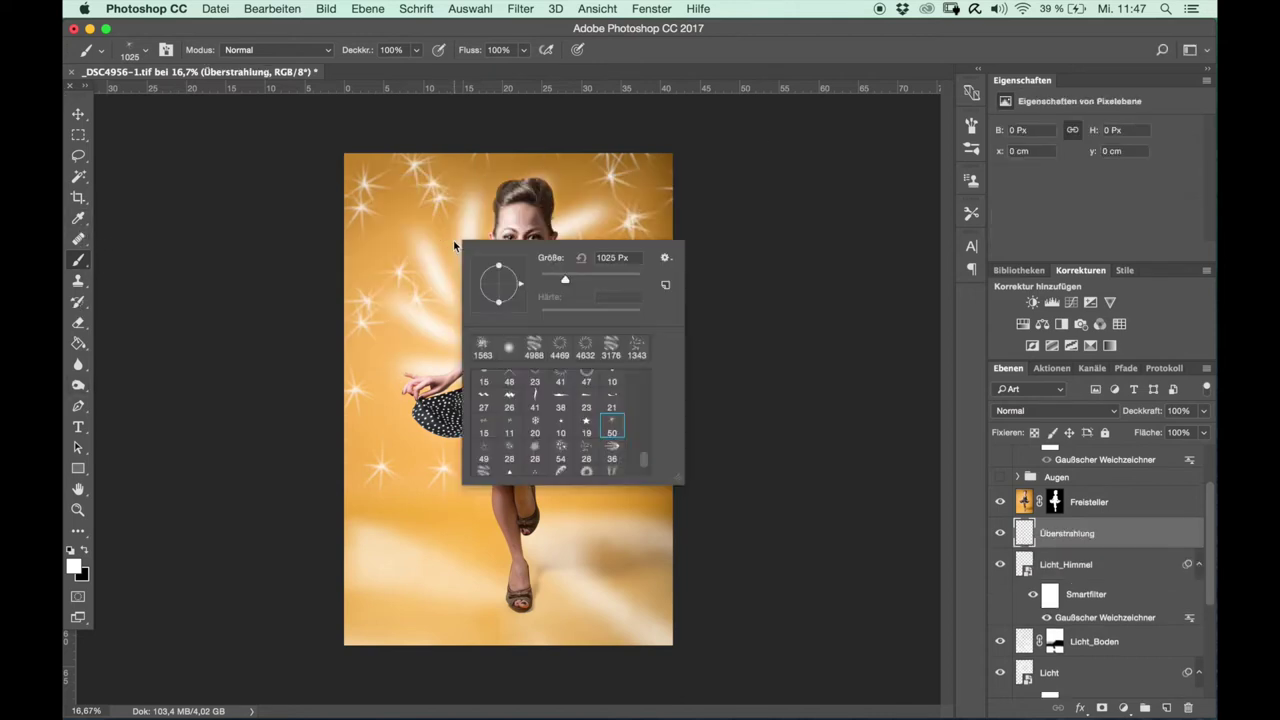
click(534, 347)
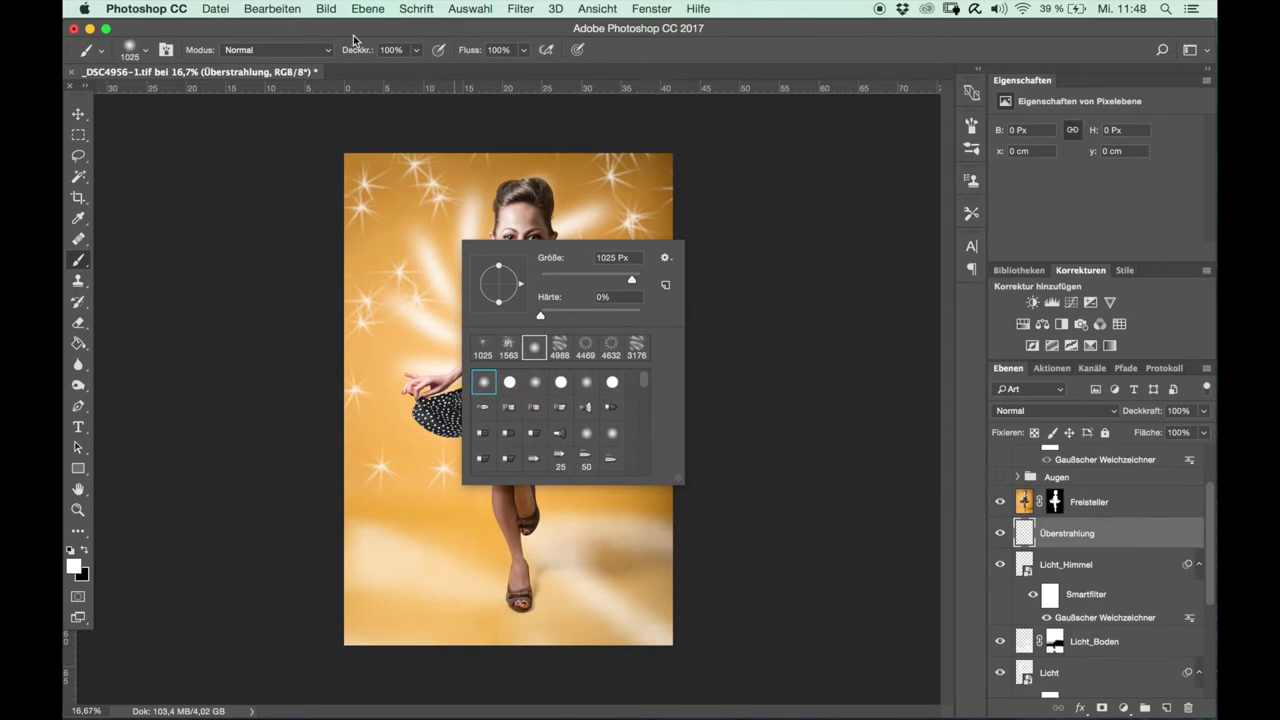
drag(361, 55, 308, 53)
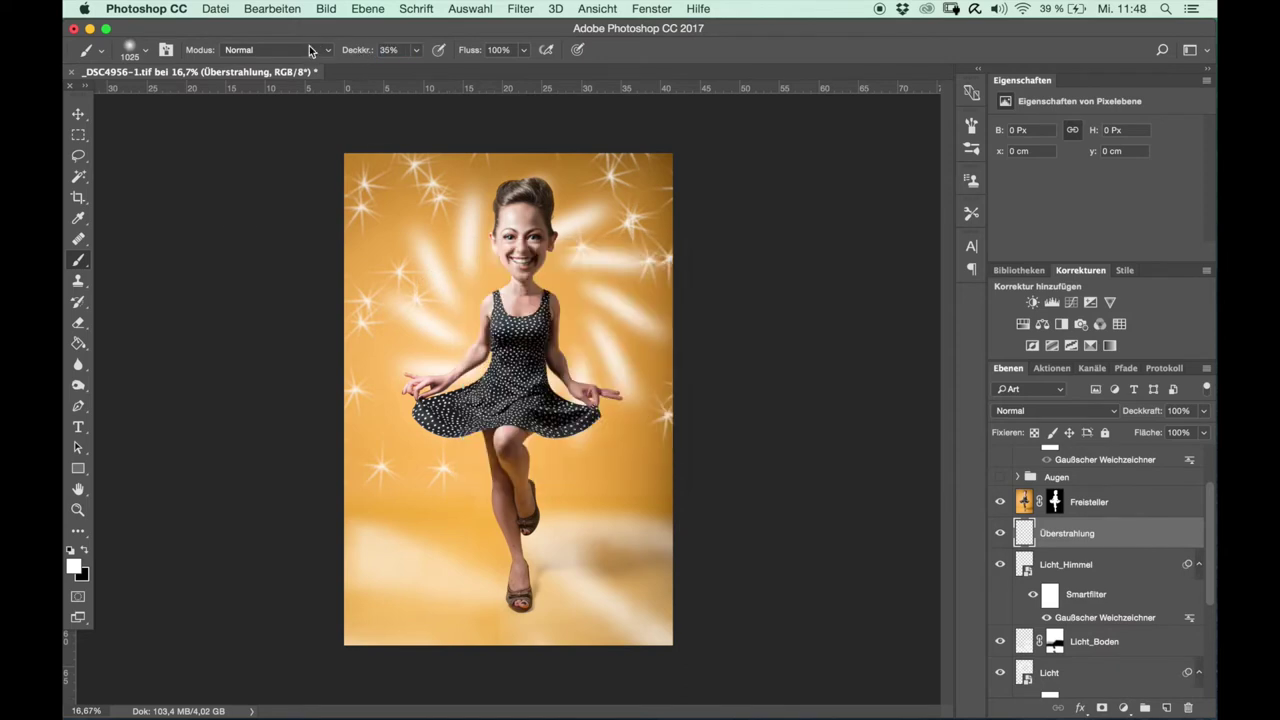
Zoom to 25%, undo a stray glow dab, and move Überstrahlung above Freisteller.
key(super+plus)
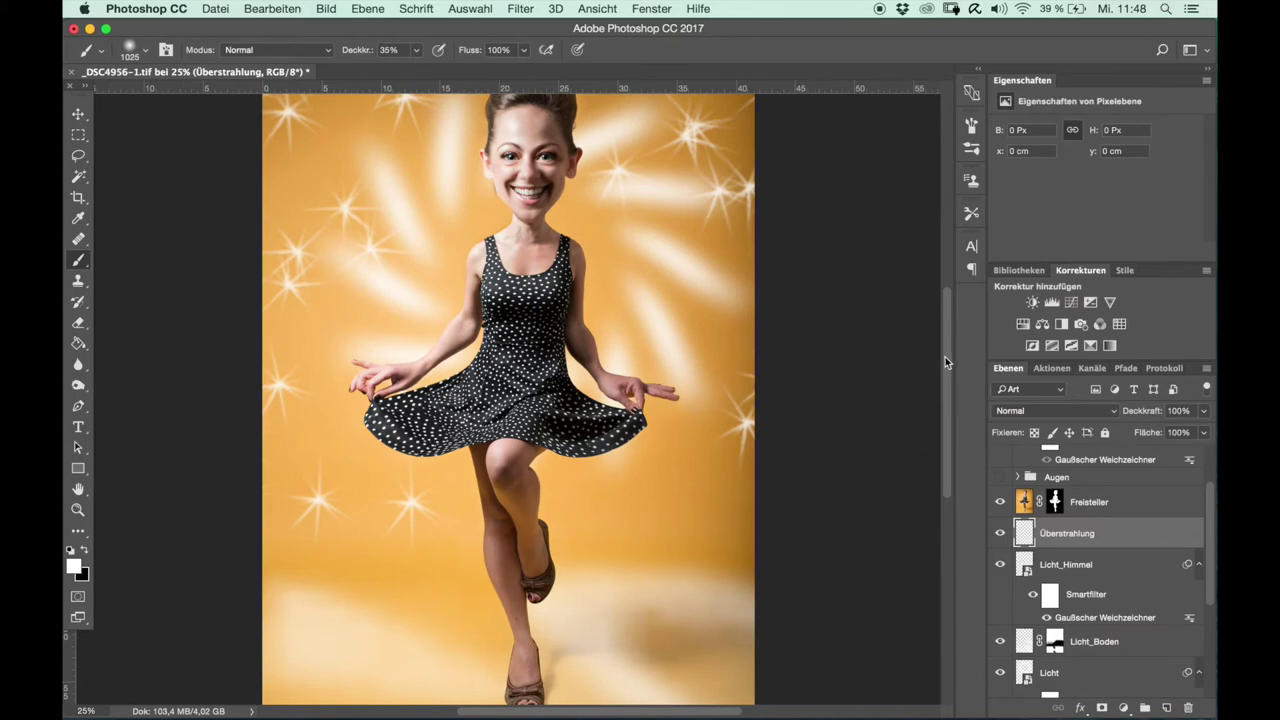
drag(950, 357, 949, 292)
drag(540, 267, 474, 268)
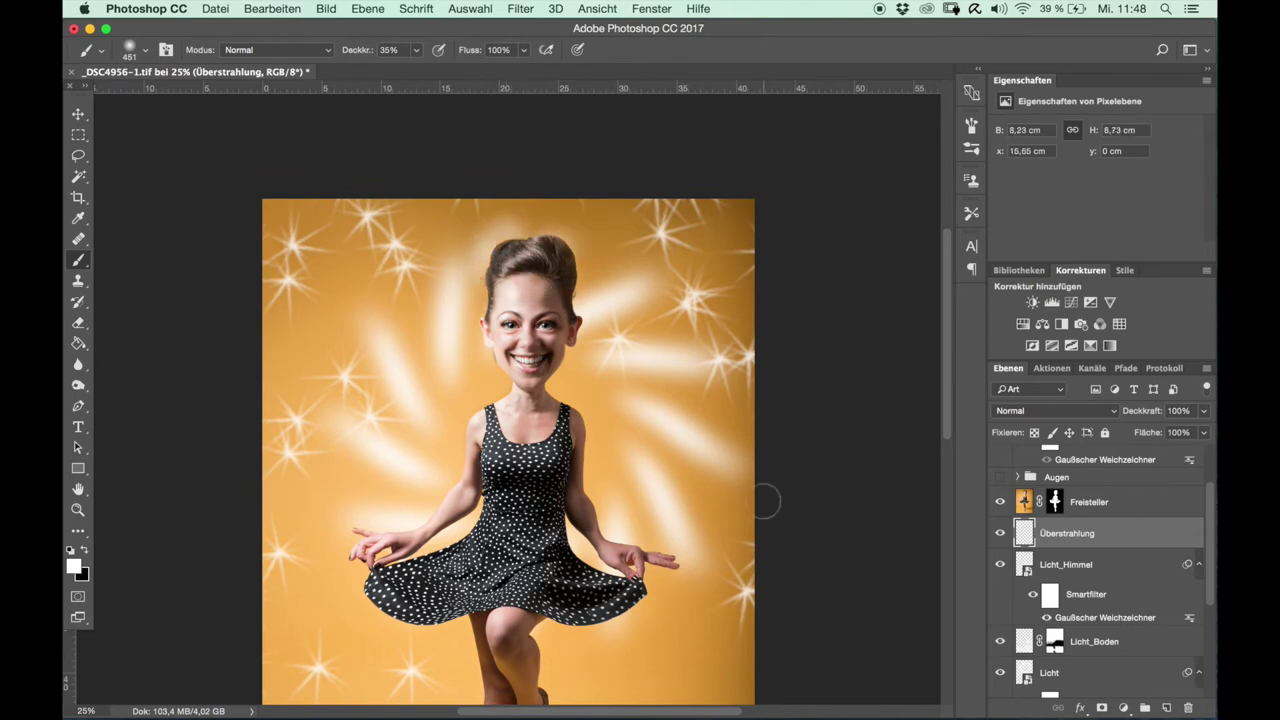
key(ctrl+z)
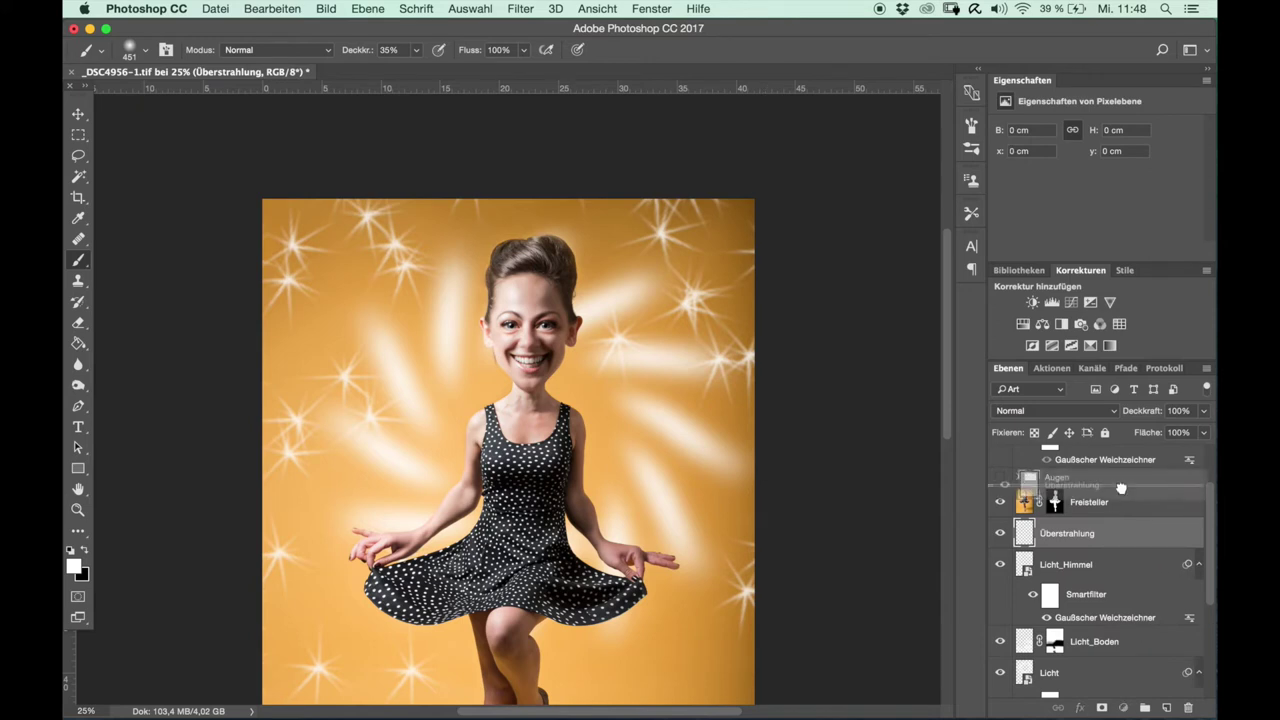
drag(1121, 486, 1121, 488)
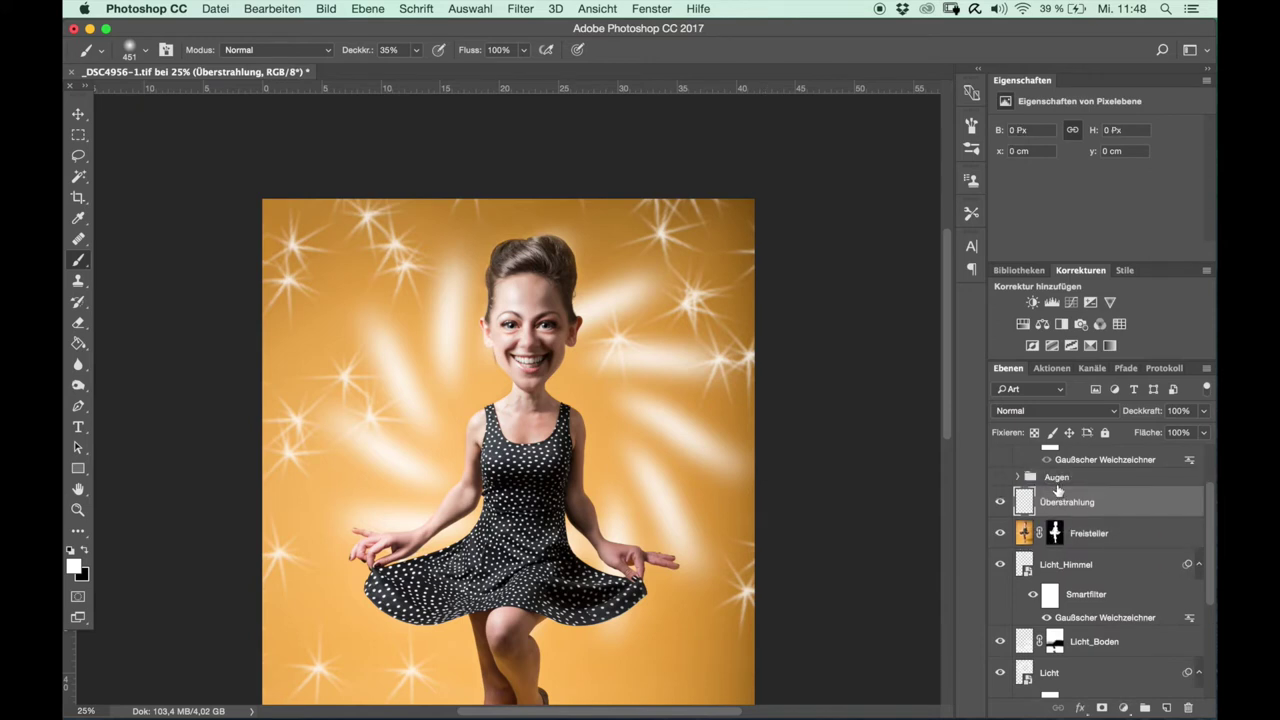
Paint a soft white glow around the head, both arms, hands and dress.
drag(487, 241, 477, 399)
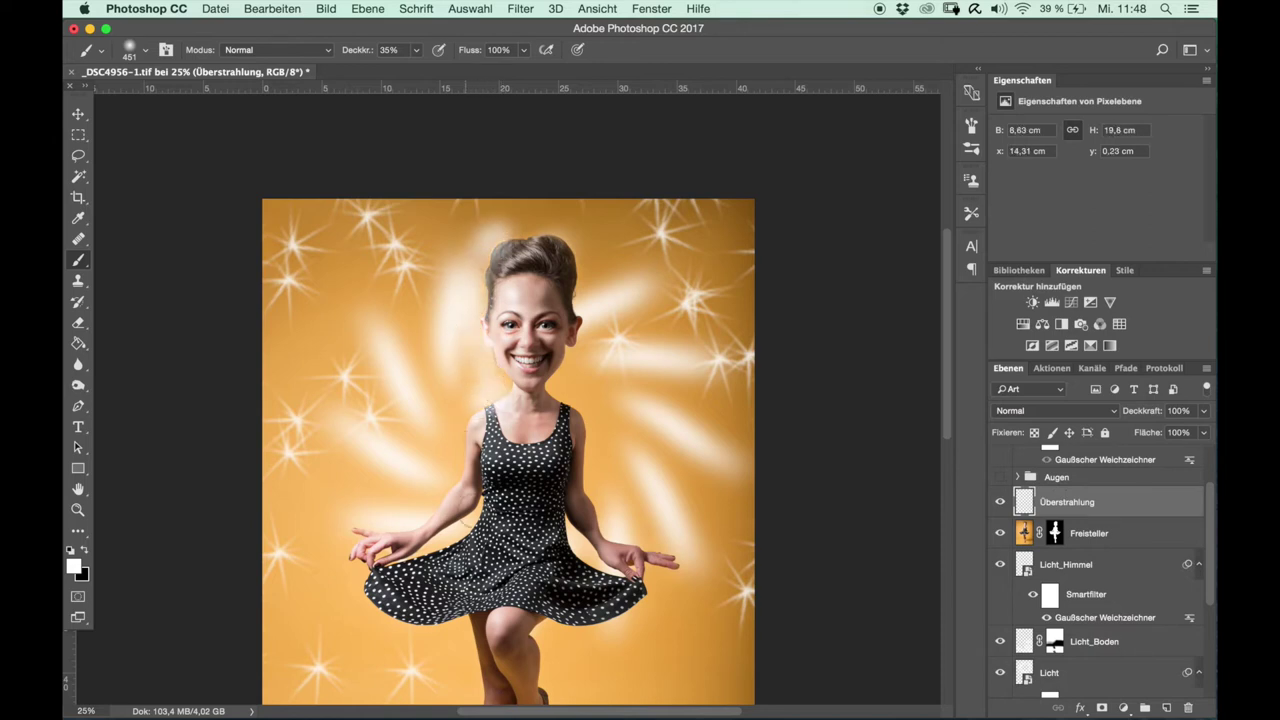
drag(477, 399, 445, 545)
mouse_move(600, 528)
mouse_down()
mouse_move(592, 426)
mouse_move(566, 398)
mouse_move(585, 300)
mouse_move(565, 225)
mouse_up()
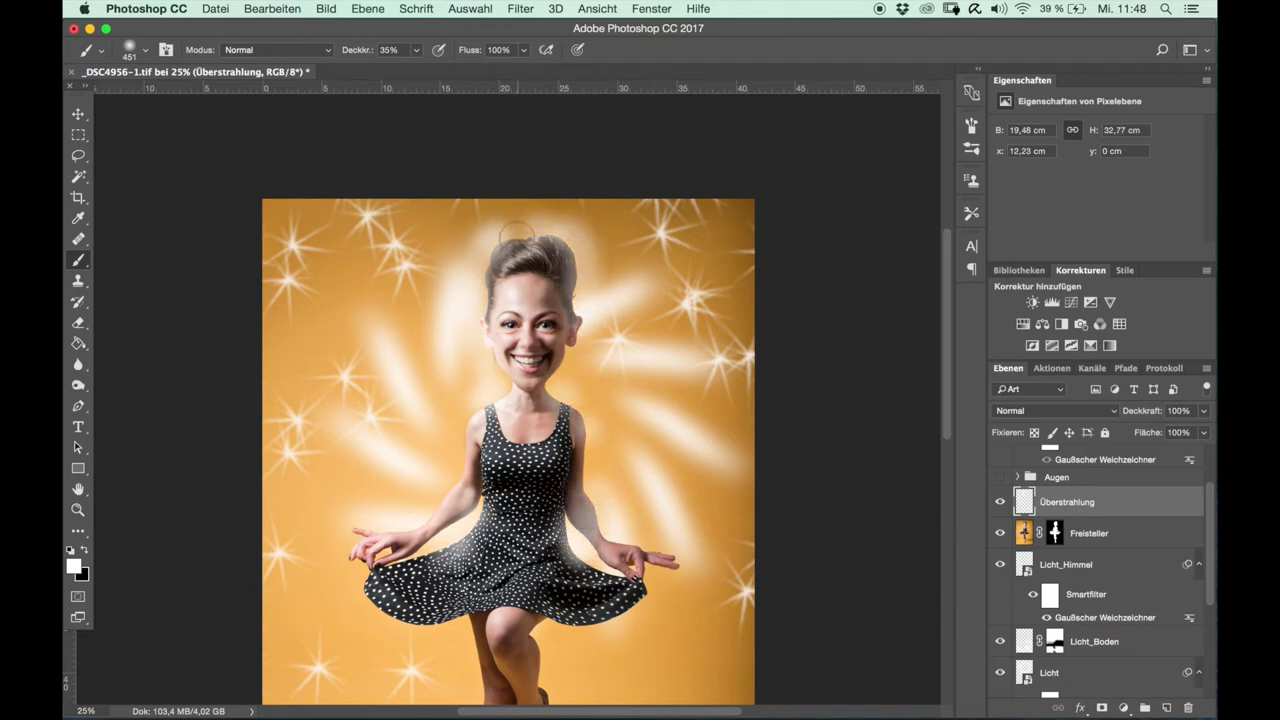
drag(371, 514, 395, 520)
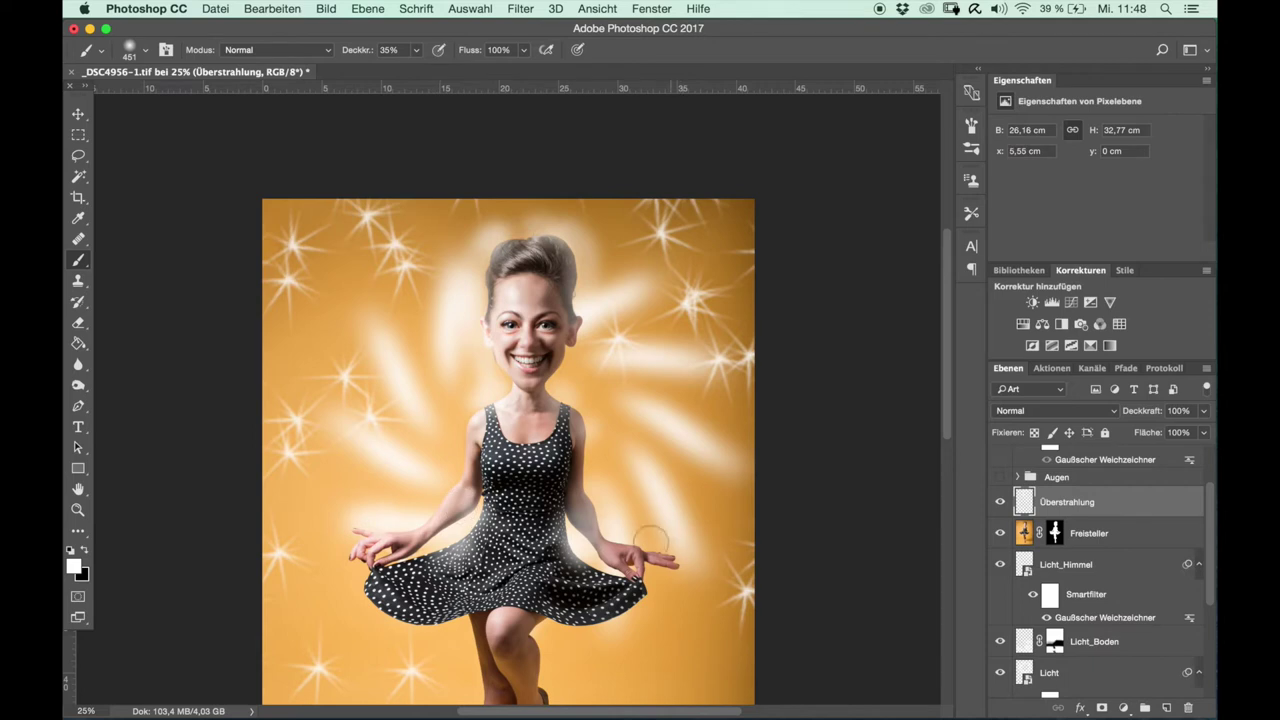
drag(625, 545, 683, 545)
With an 899 px brush at 23% opacity, add faint glow by the lower dress; set layer opacity to 78%.
drag(585, 632, 630, 638)
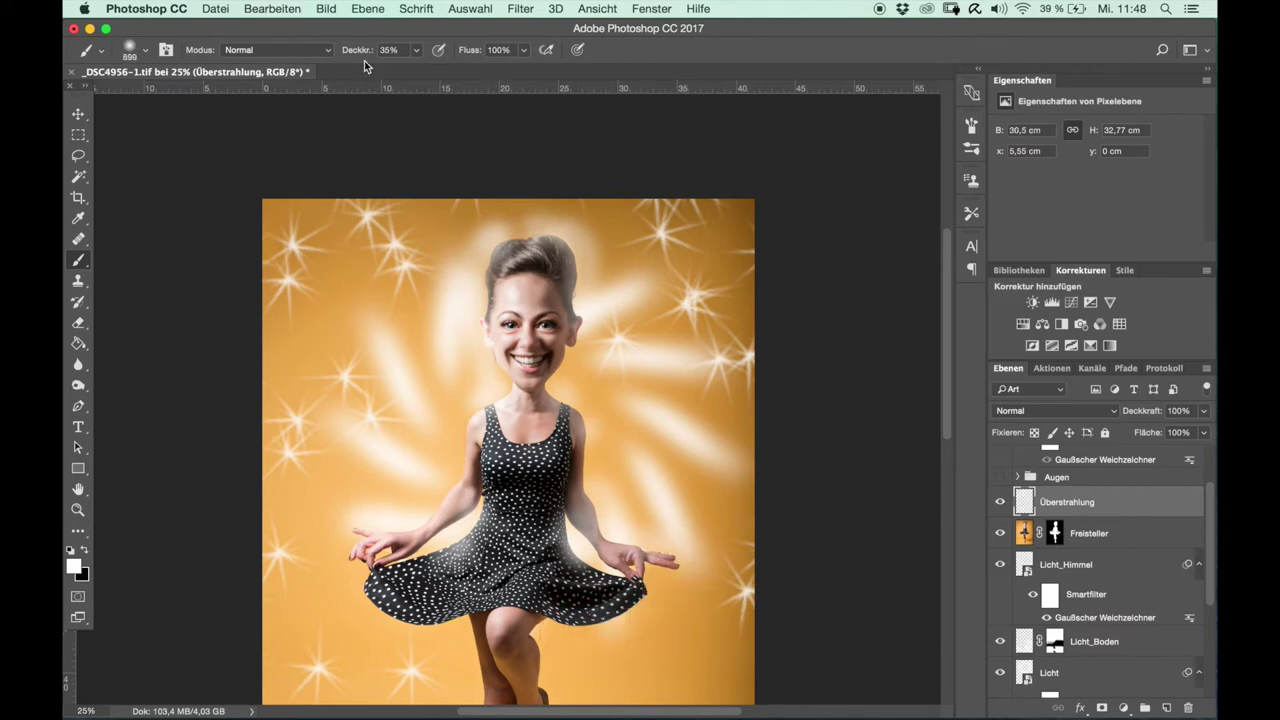
drag(362, 55, 350, 55)
drag(411, 640, 440, 612)
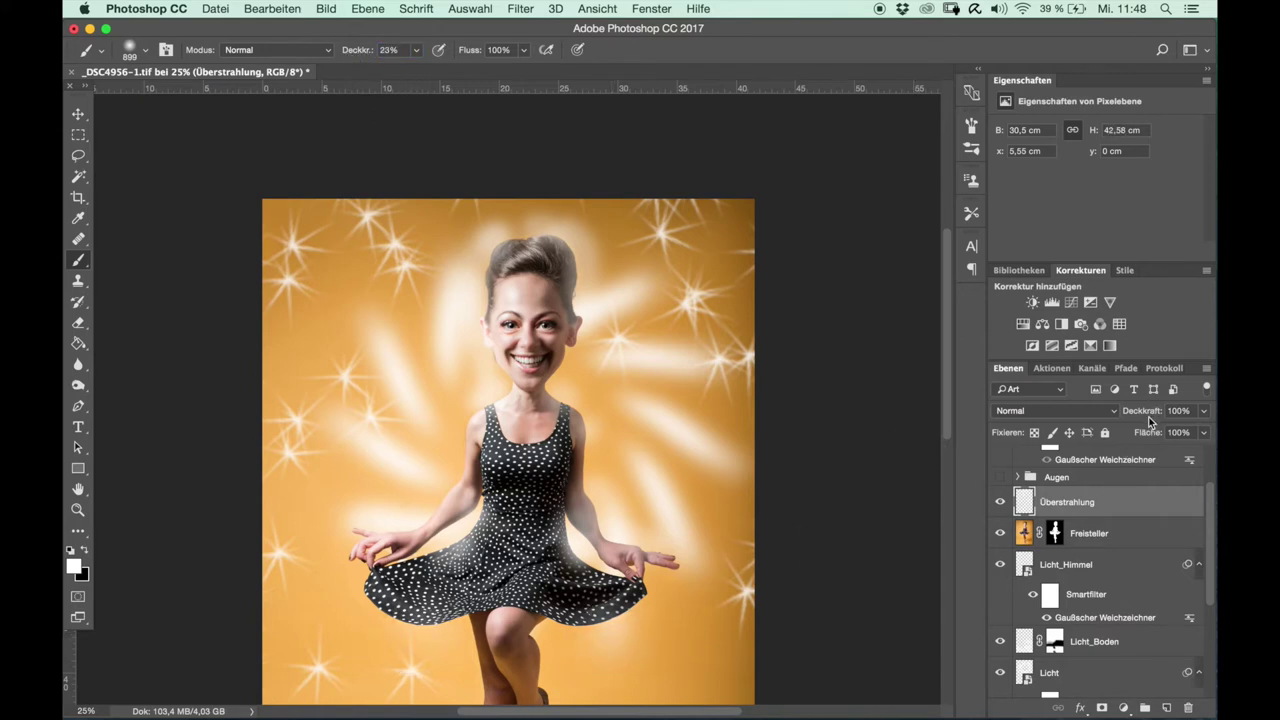
drag(1152, 415, 1137, 418)
click(520, 9)
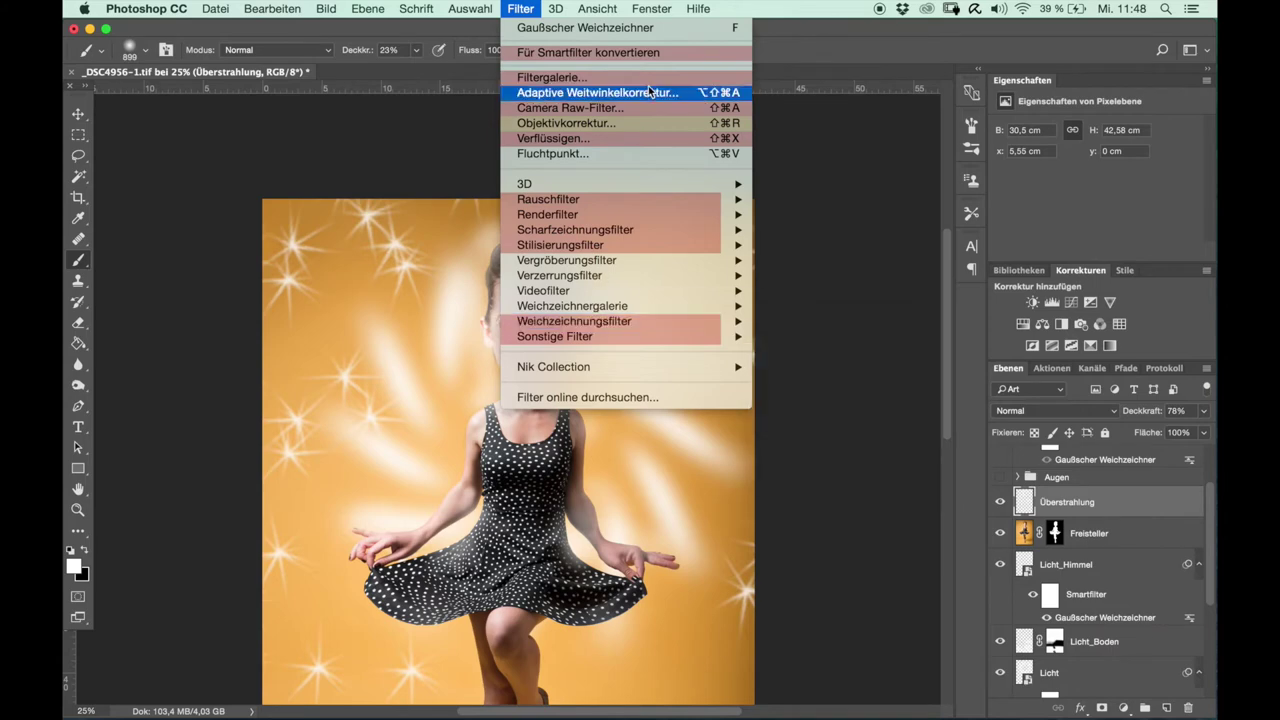
mouse_move(574, 321)
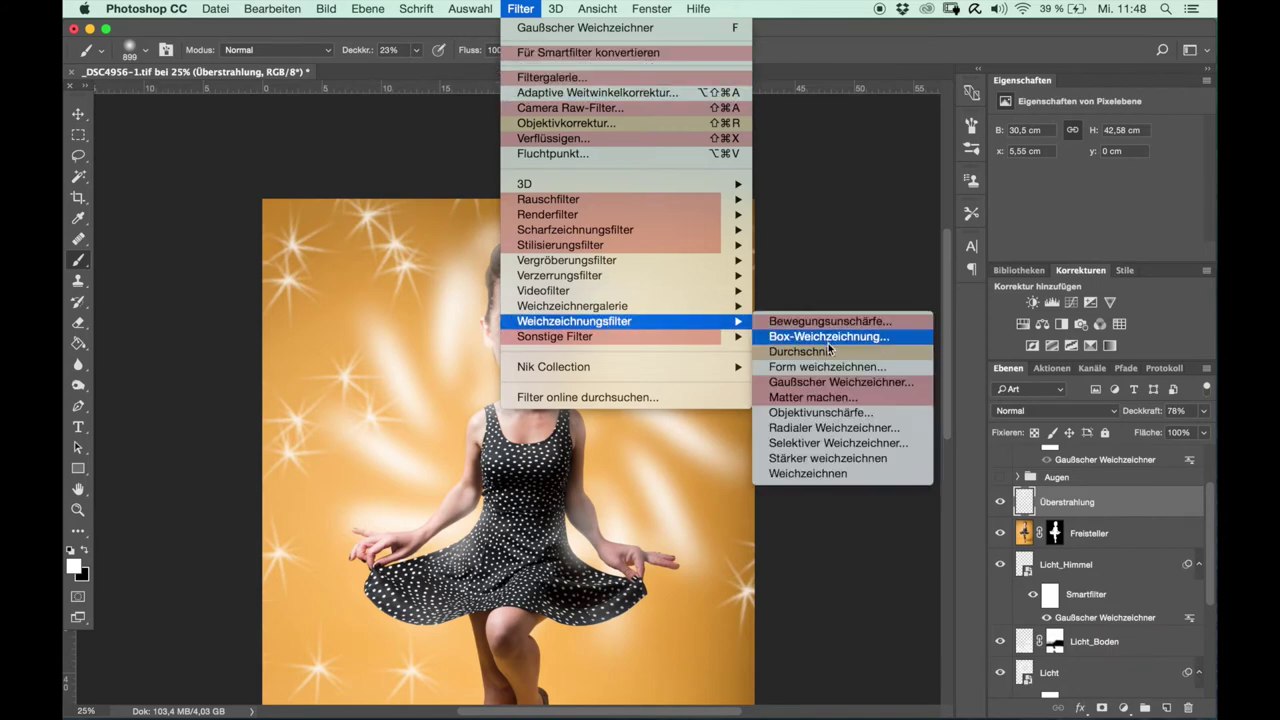
Apply a Gaussian Blur of about 79.5 px to the glow.
click(810, 385)
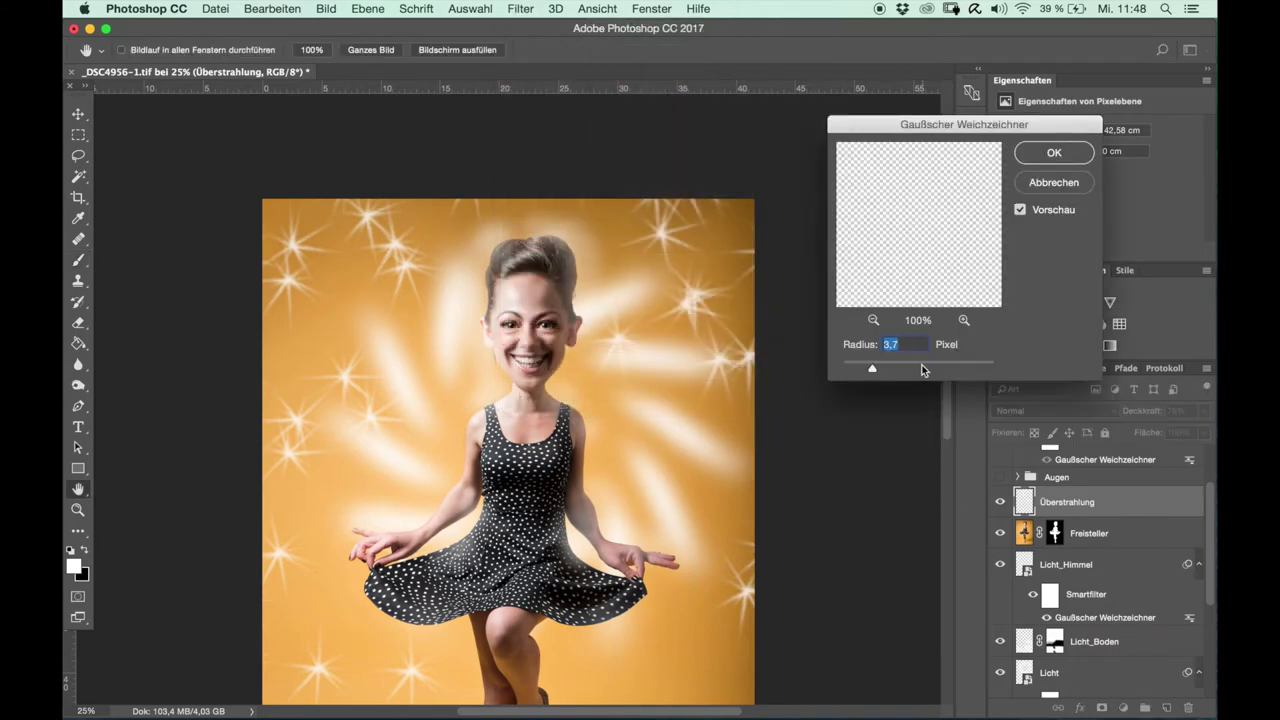
drag(921, 370, 950, 371)
click(1055, 155)
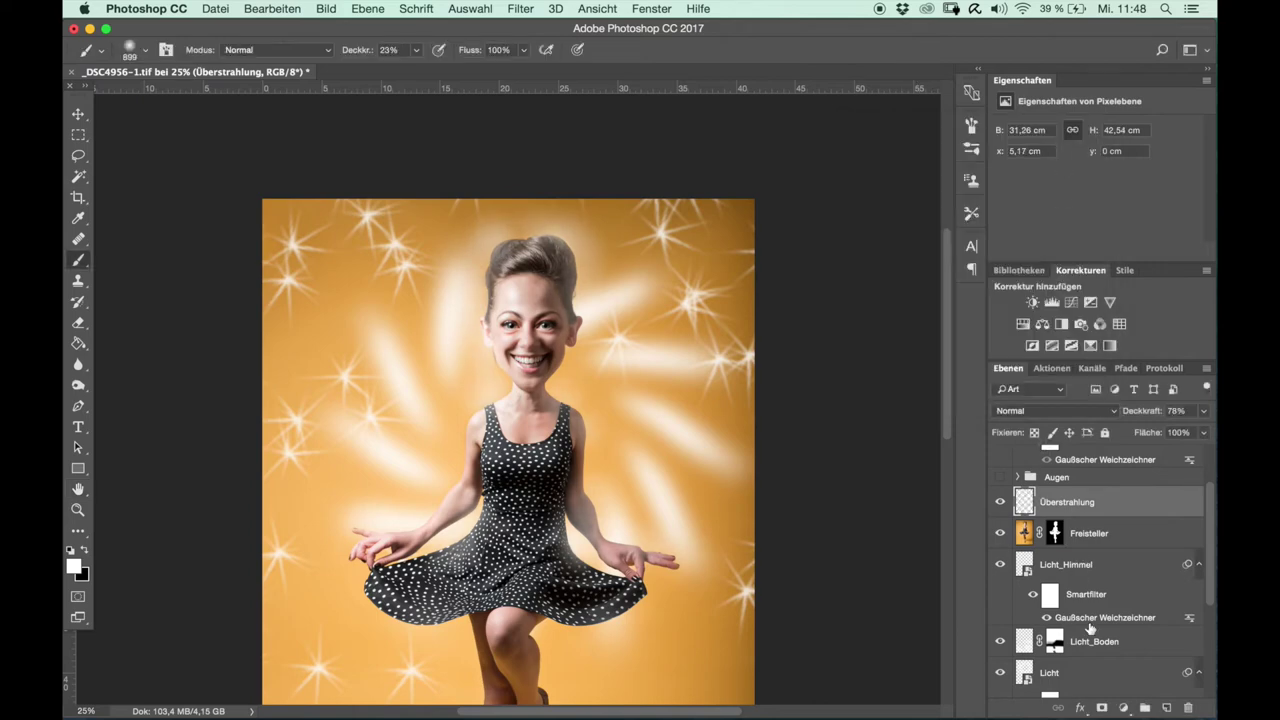
Add a layer mask to Überstrahlung with a black brush of about 591 px at 43% opacity.
click(1101, 707)
key(x)
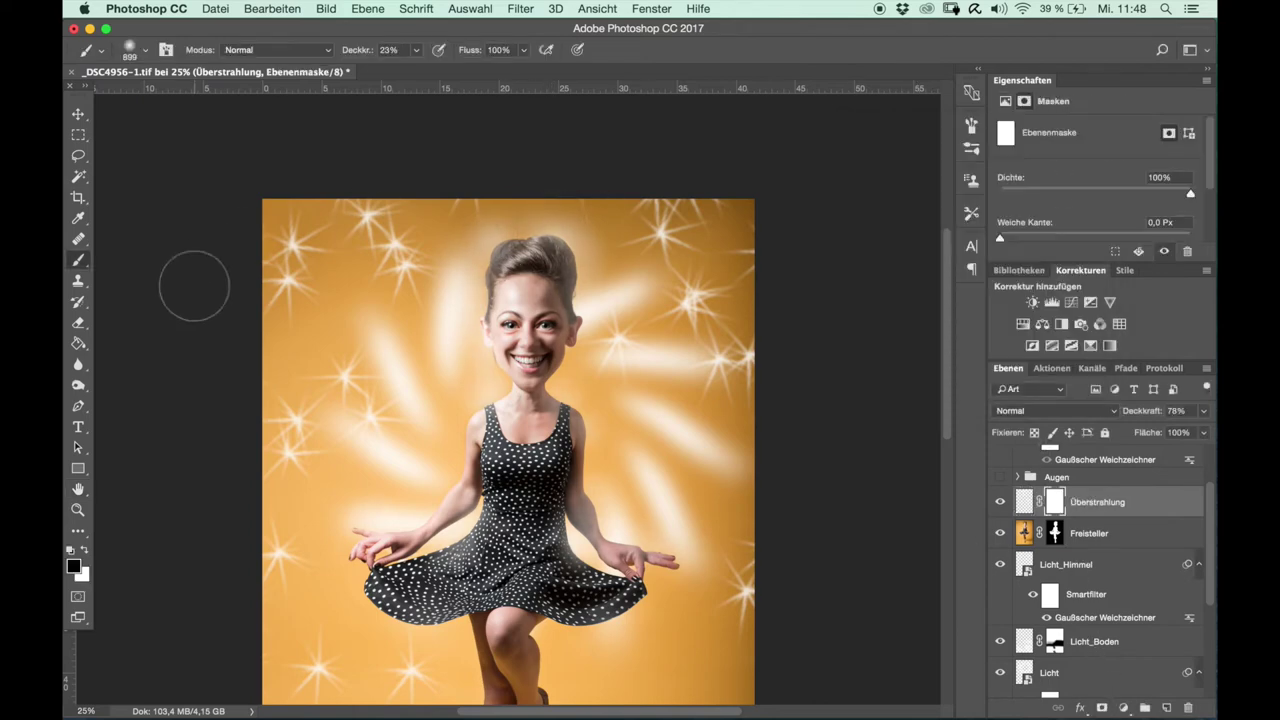
drag(534, 195, 490, 217)
drag(355, 55, 374, 57)
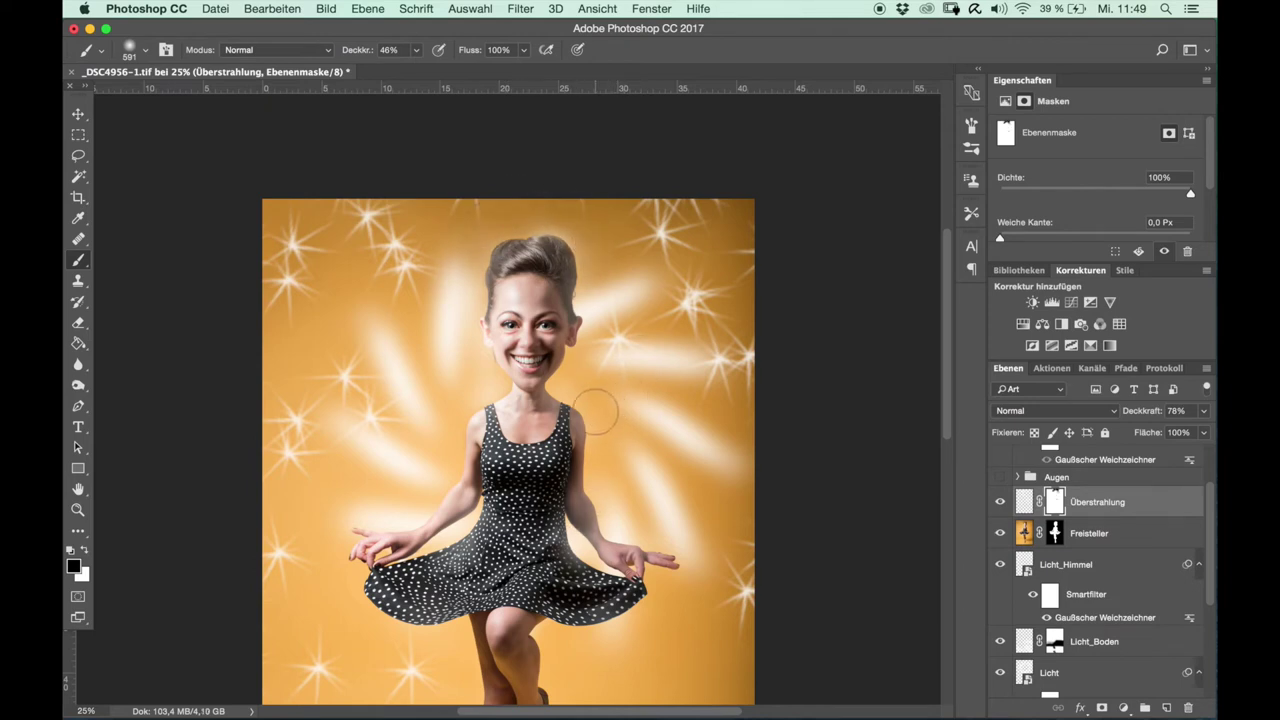
click(1054, 538)
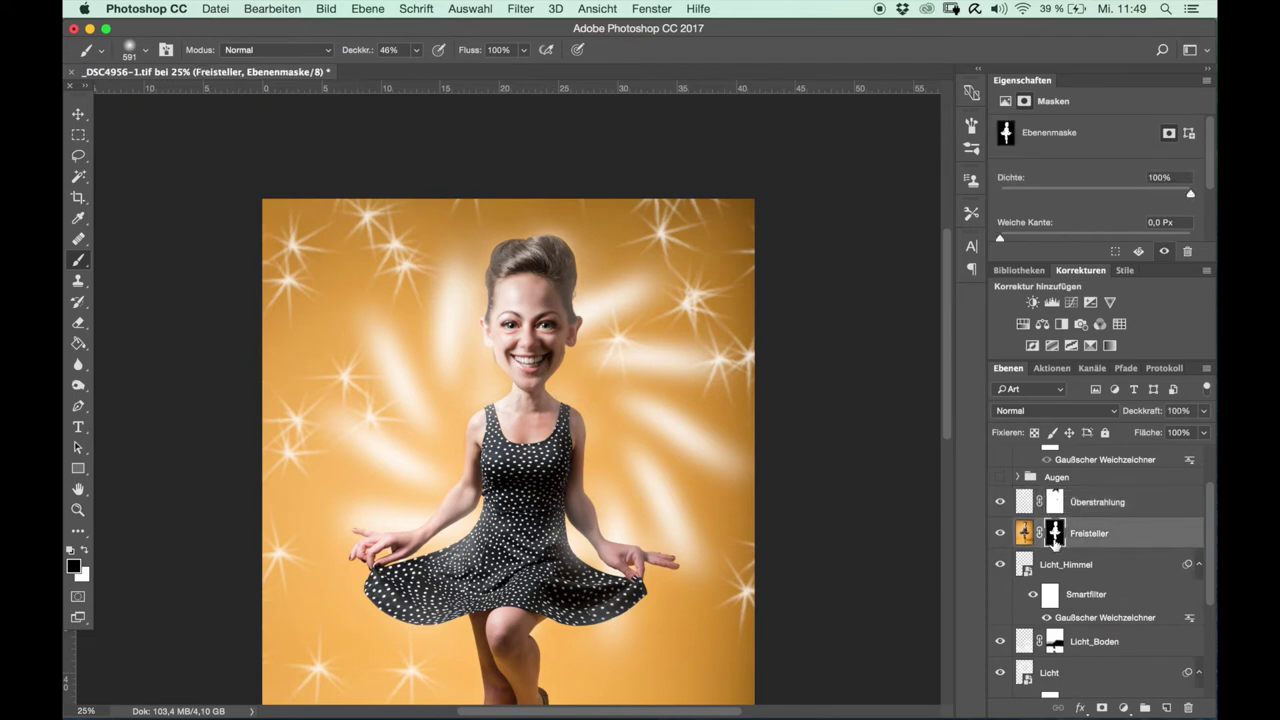
Copy the Freisteller silhouette mask onto Überstrahlung, replacing its existing mask.
drag(1054, 540, 1057, 505)
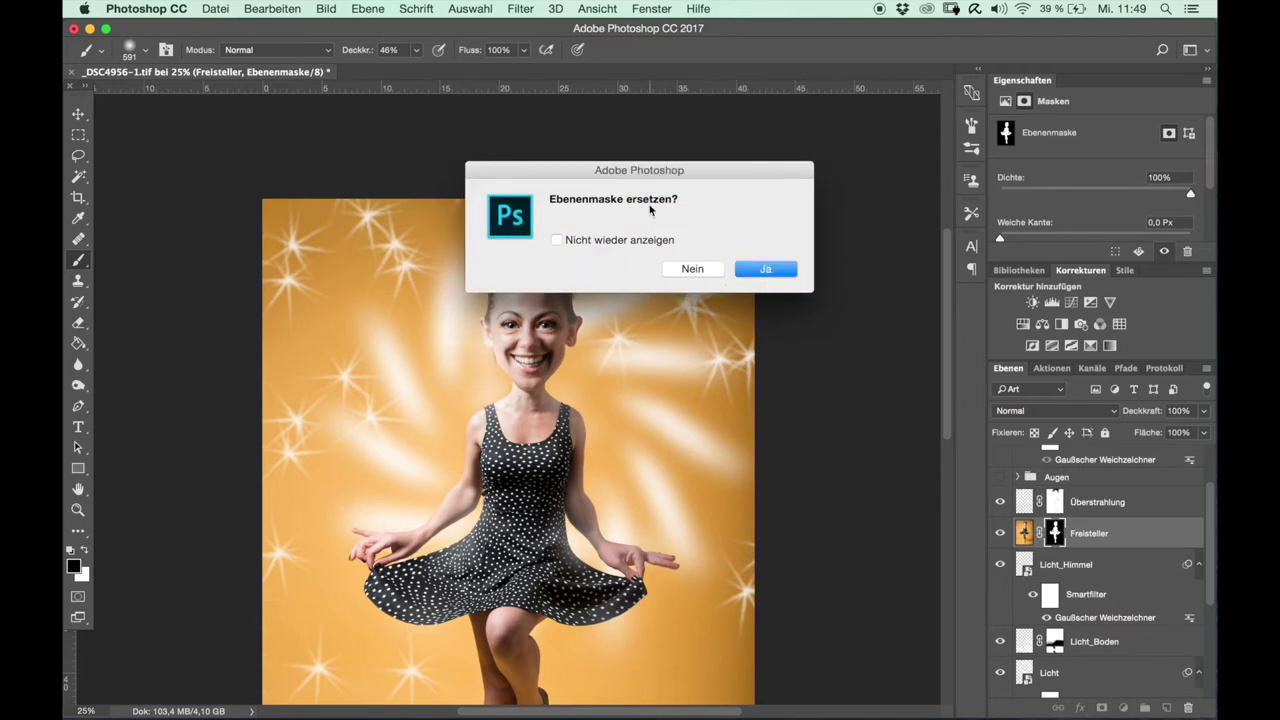
click(777, 280)
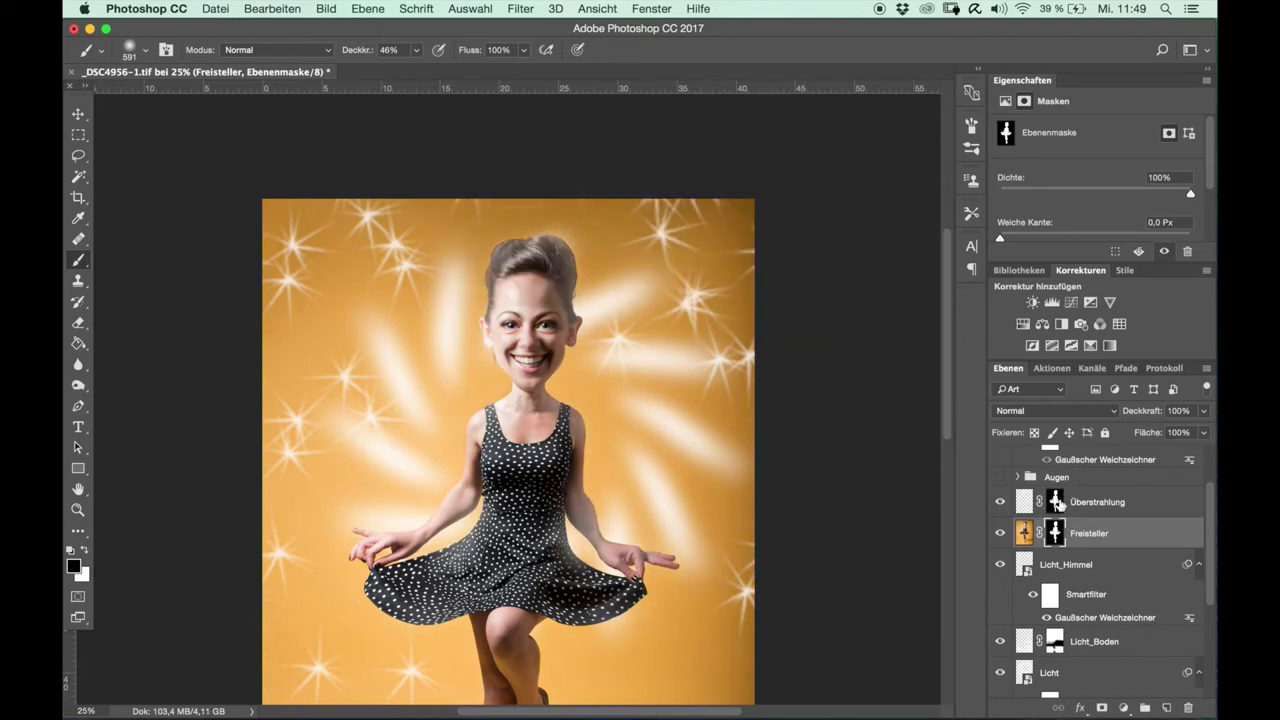
click(1057, 503)
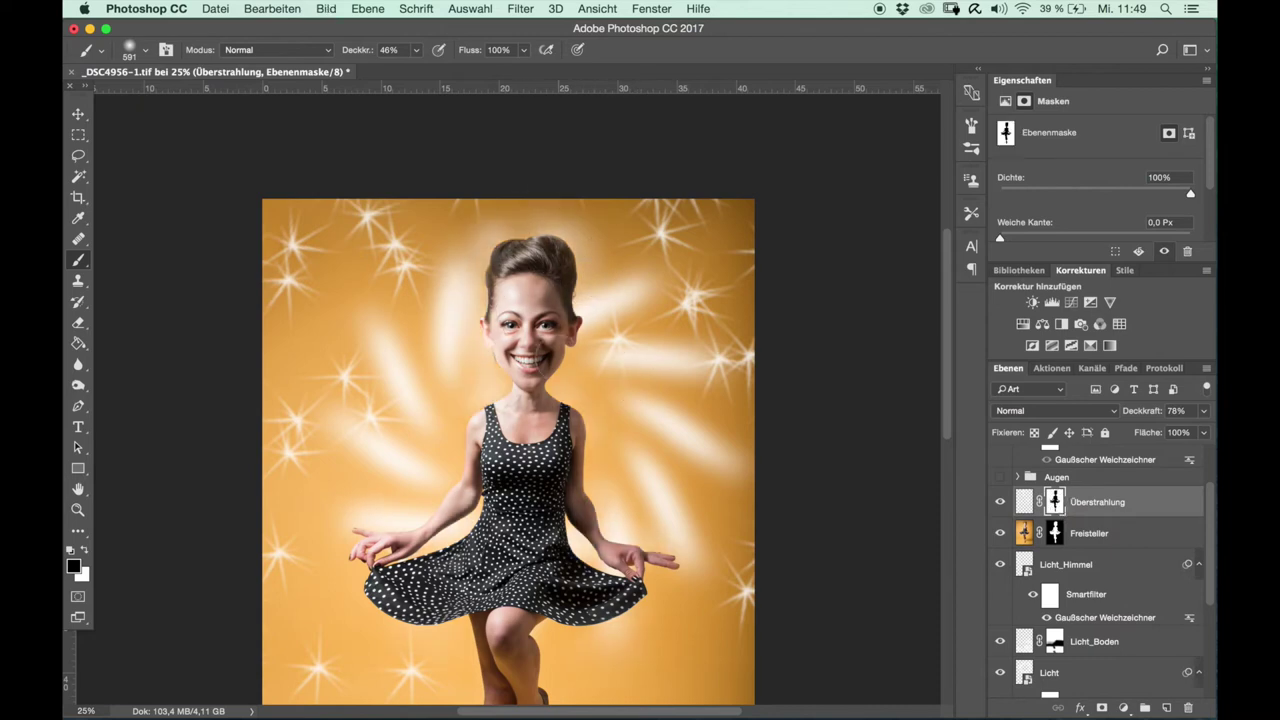
Refine the Überstrahlung mask with 393 px and 885 px brushes at 23% opacity, toggling the layer to compare.
key(x)
drag(510, 238, 500, 248)
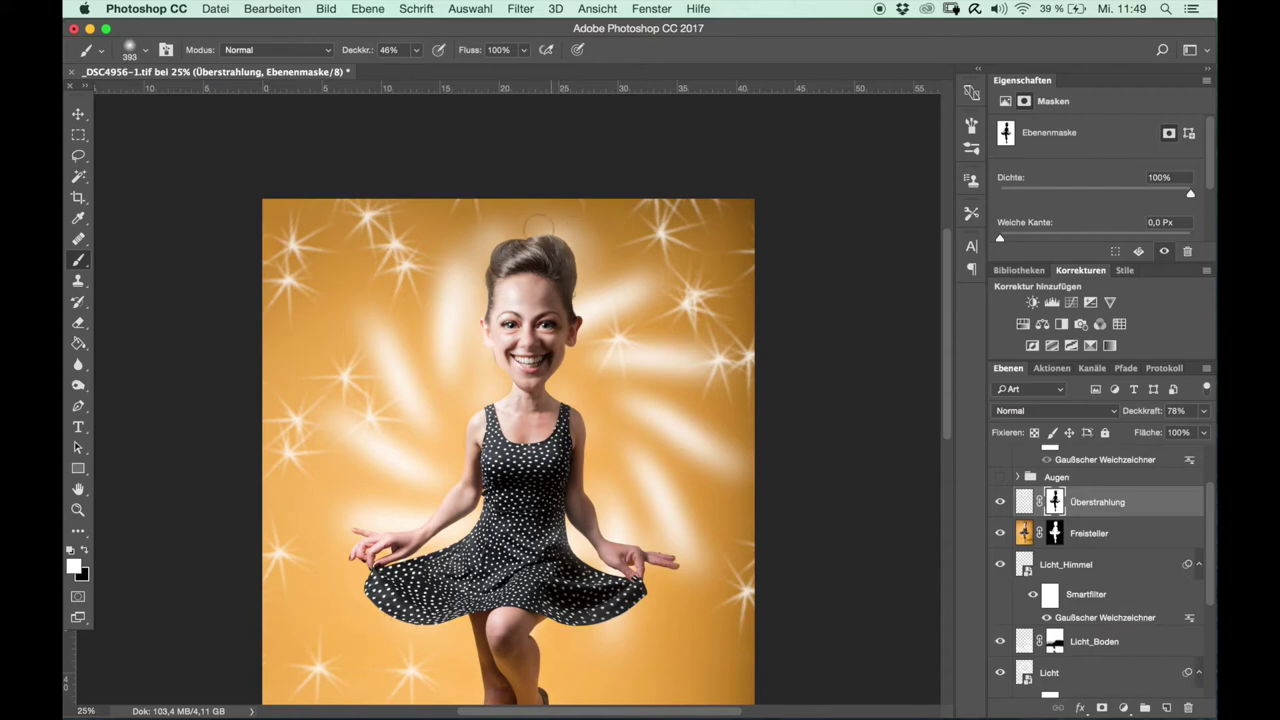
key(x)
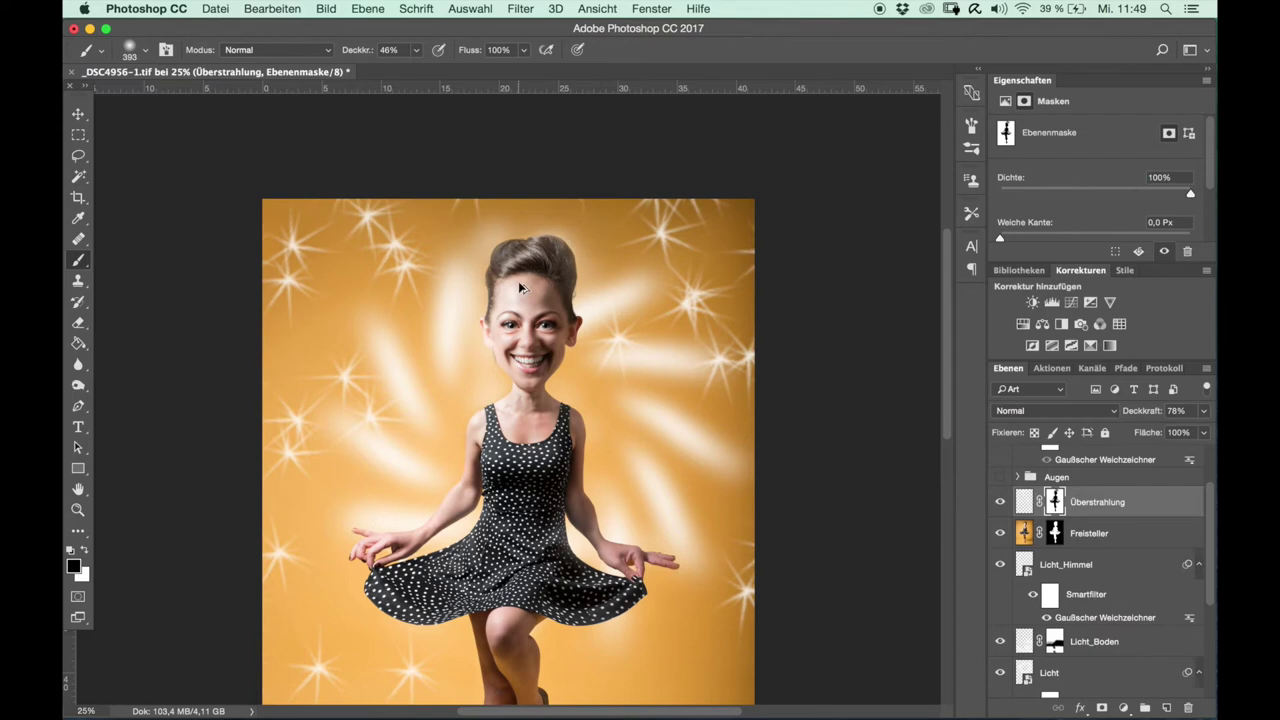
drag(366, 50, 344, 50)
drag(530, 250, 586, 230)
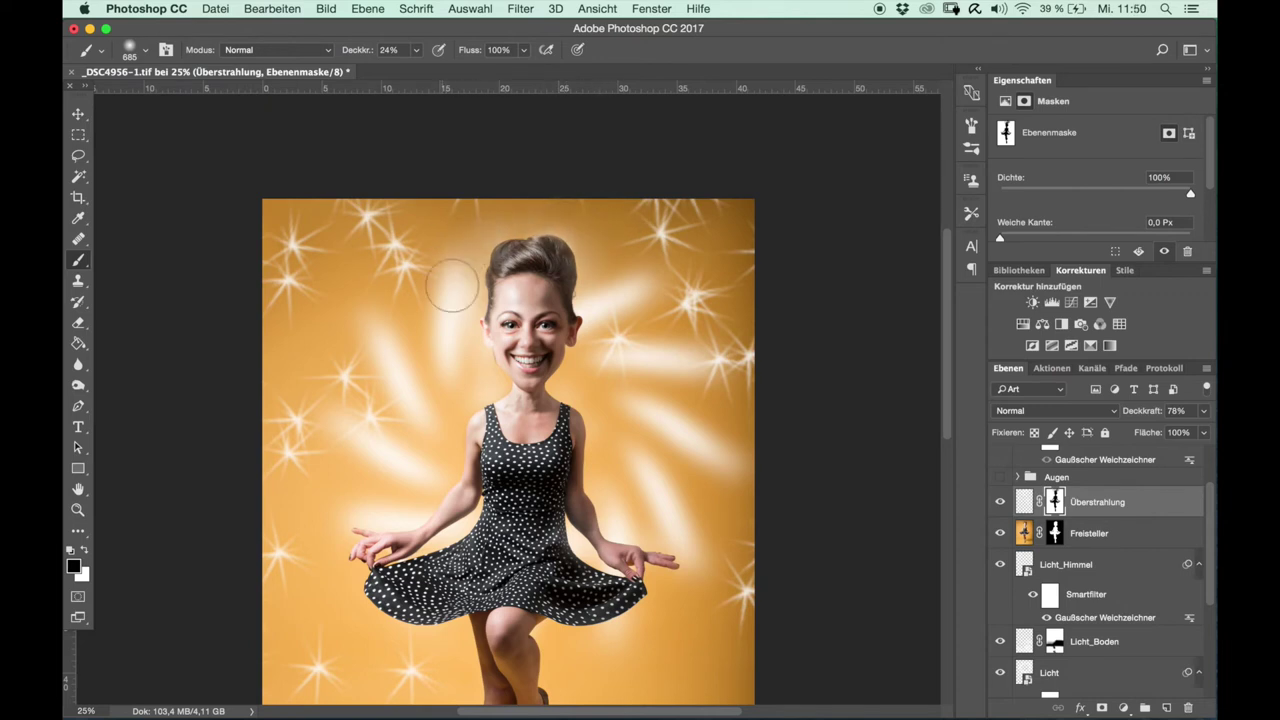
click(1000, 503)
click(1000, 503)
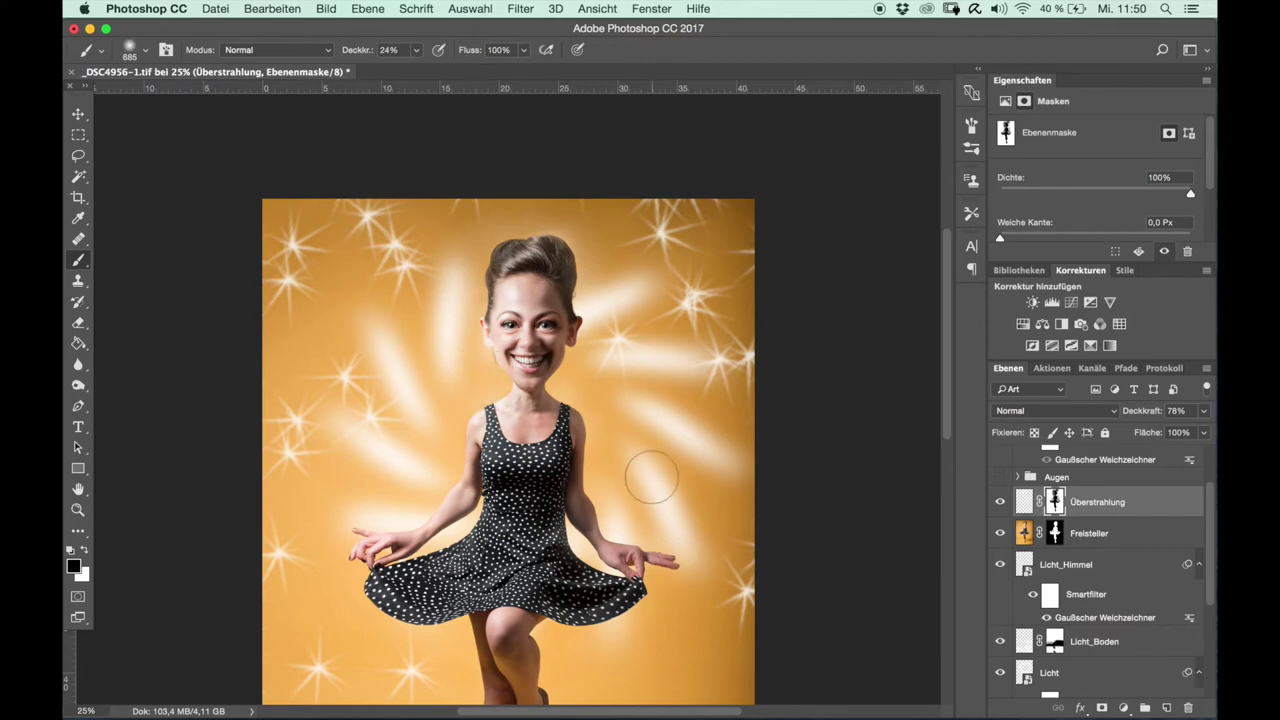
click(1001, 505)
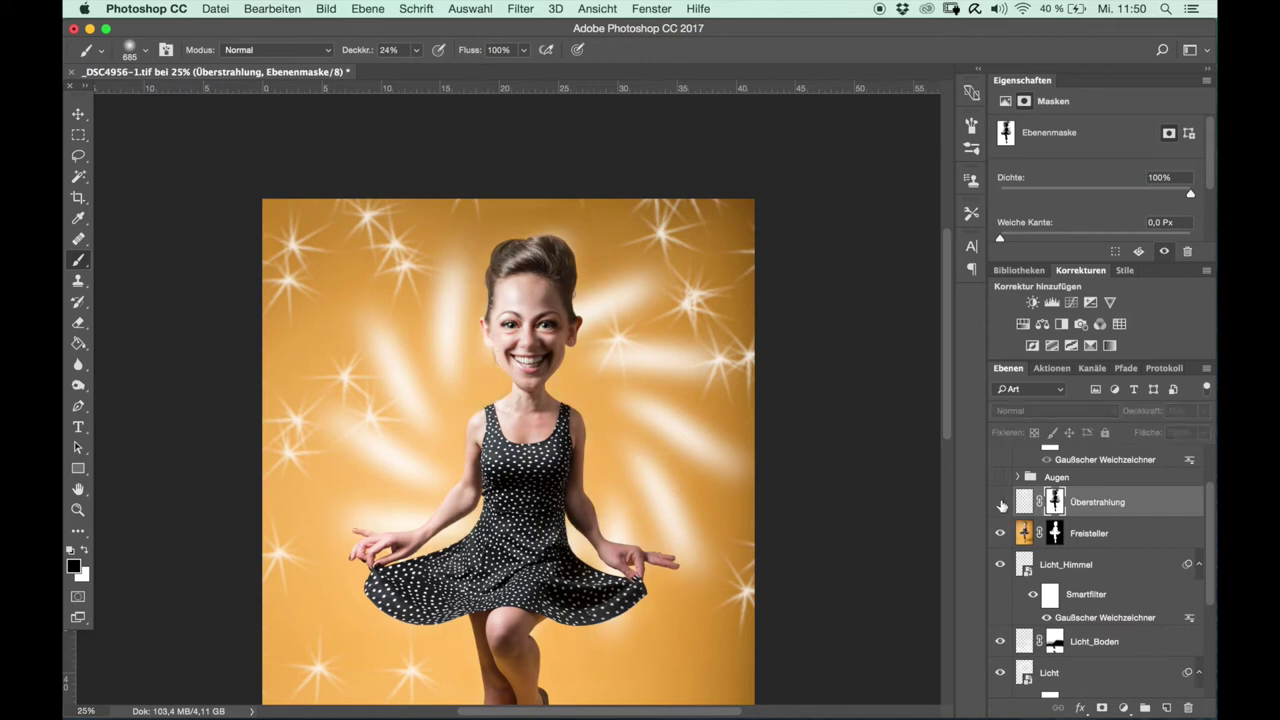
Compare the glow via its mask and at 59% opacity, then delete the Überstrahlung layer.
click(1001, 505)
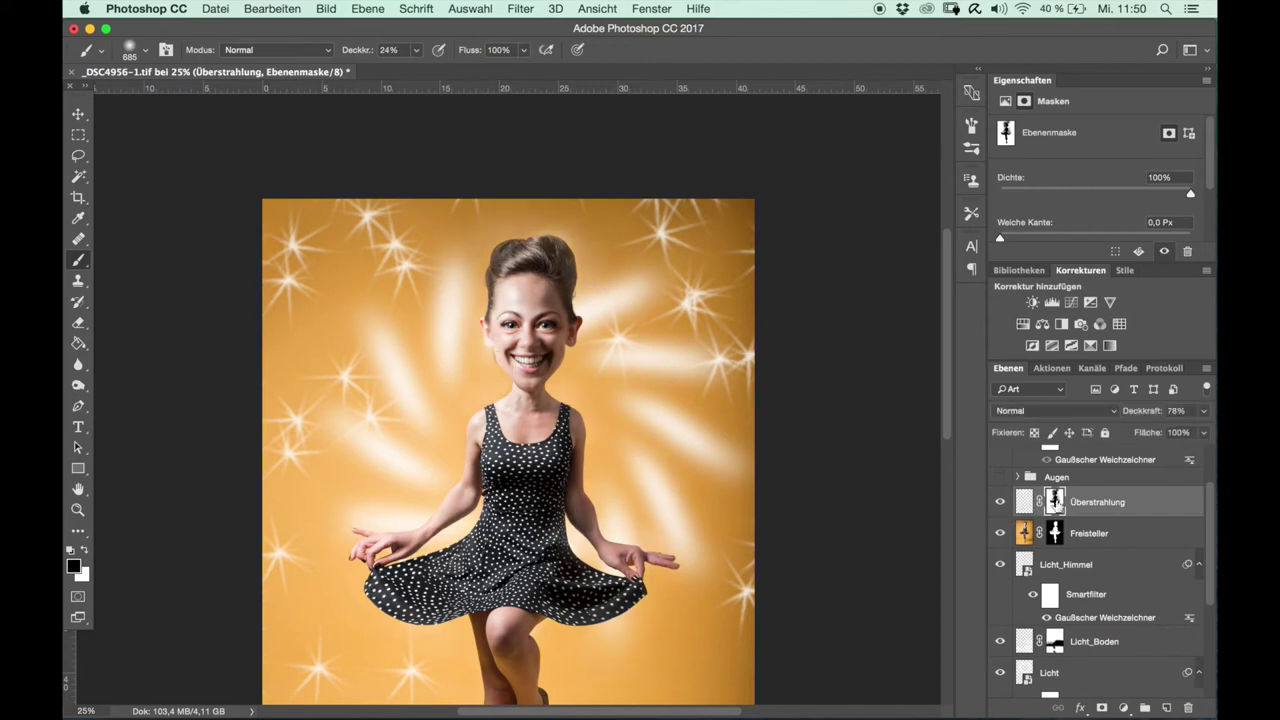
alt+click(1055, 503)
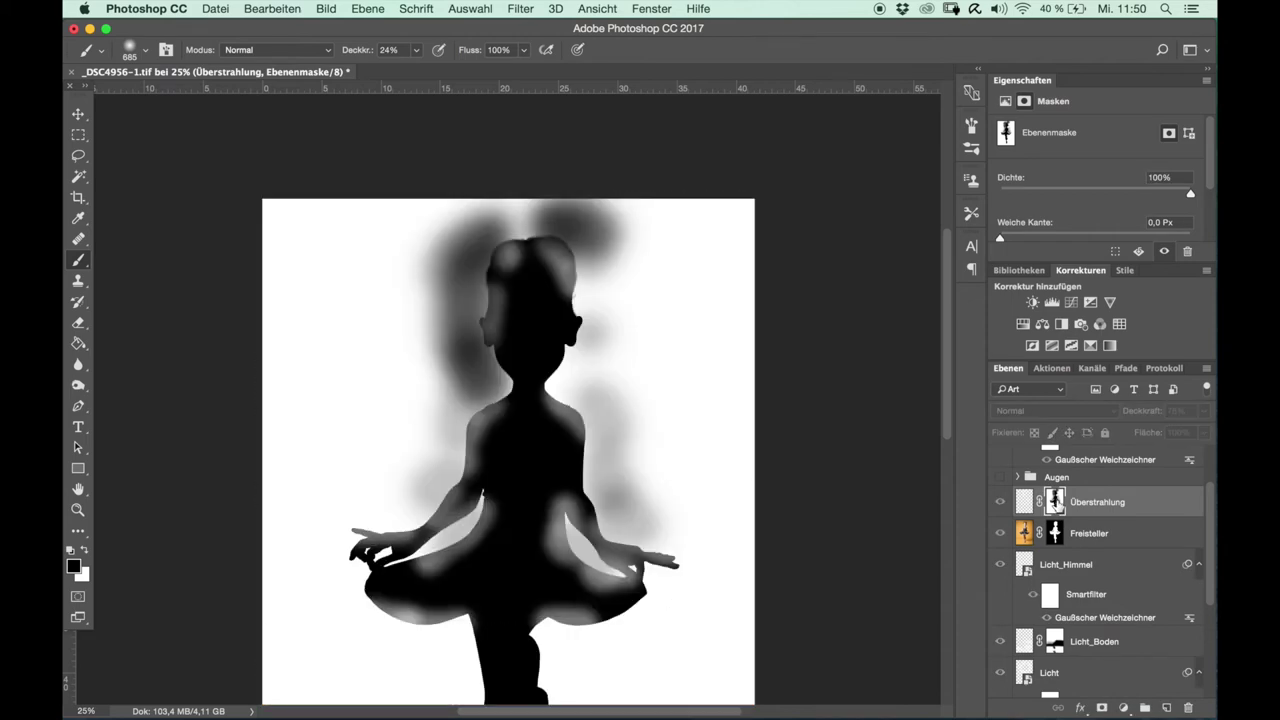
alt+click(1055, 503)
click(1000, 501)
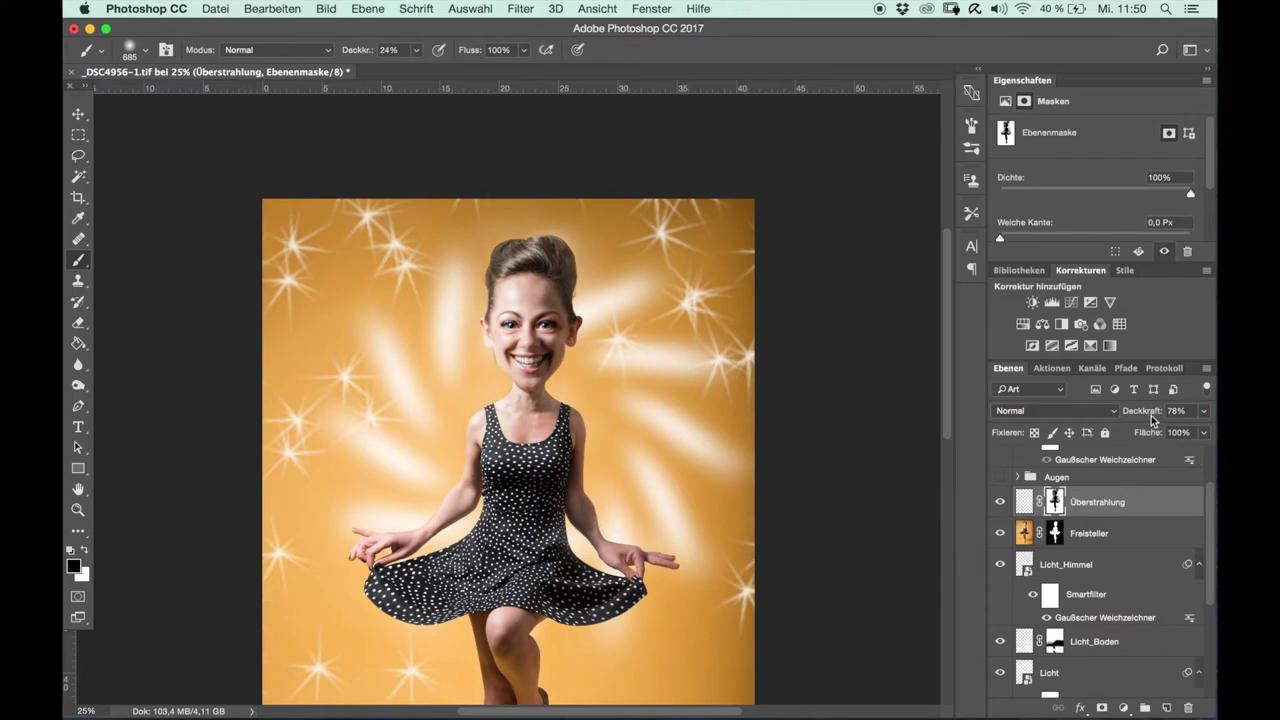
drag(1151, 415, 1141, 418)
click(1000, 502)
click(1000, 502)
click(1000, 502)
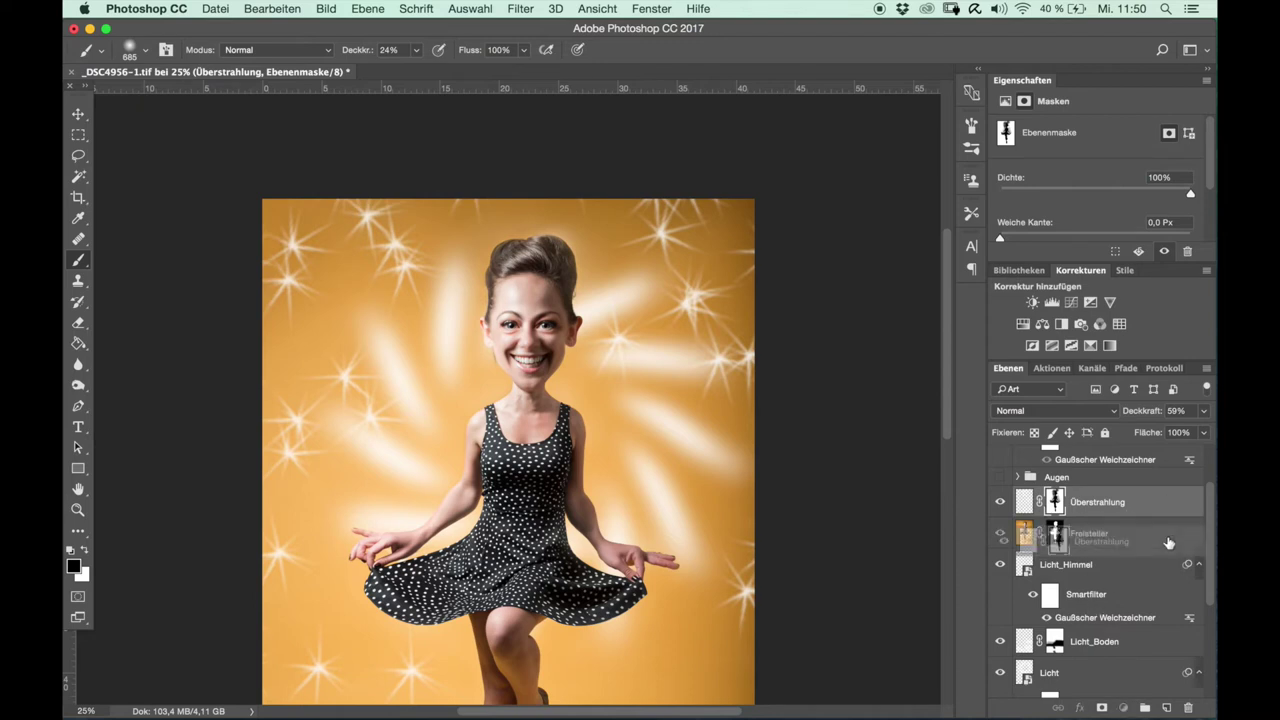
drag(1164, 502, 1188, 708)
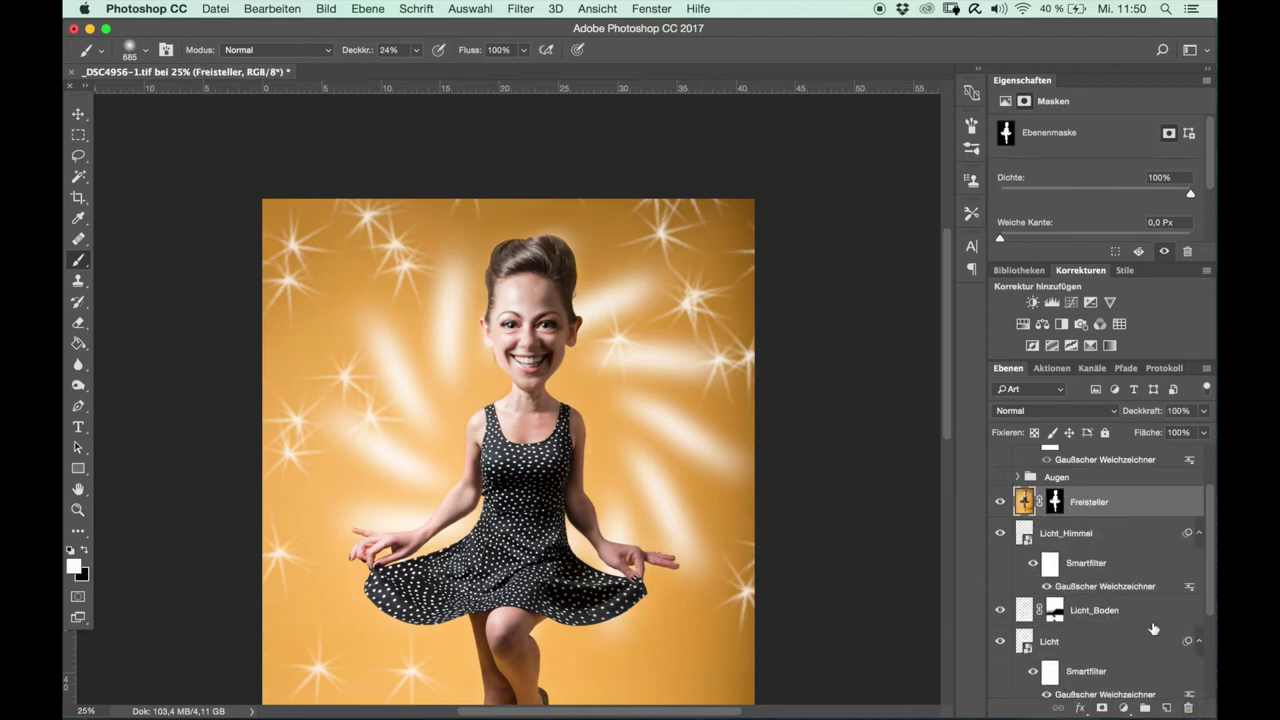
Delete the Licht_Himmel, Licht_Boden and Licht layers while keeping the Licht group.
click(1101, 545)
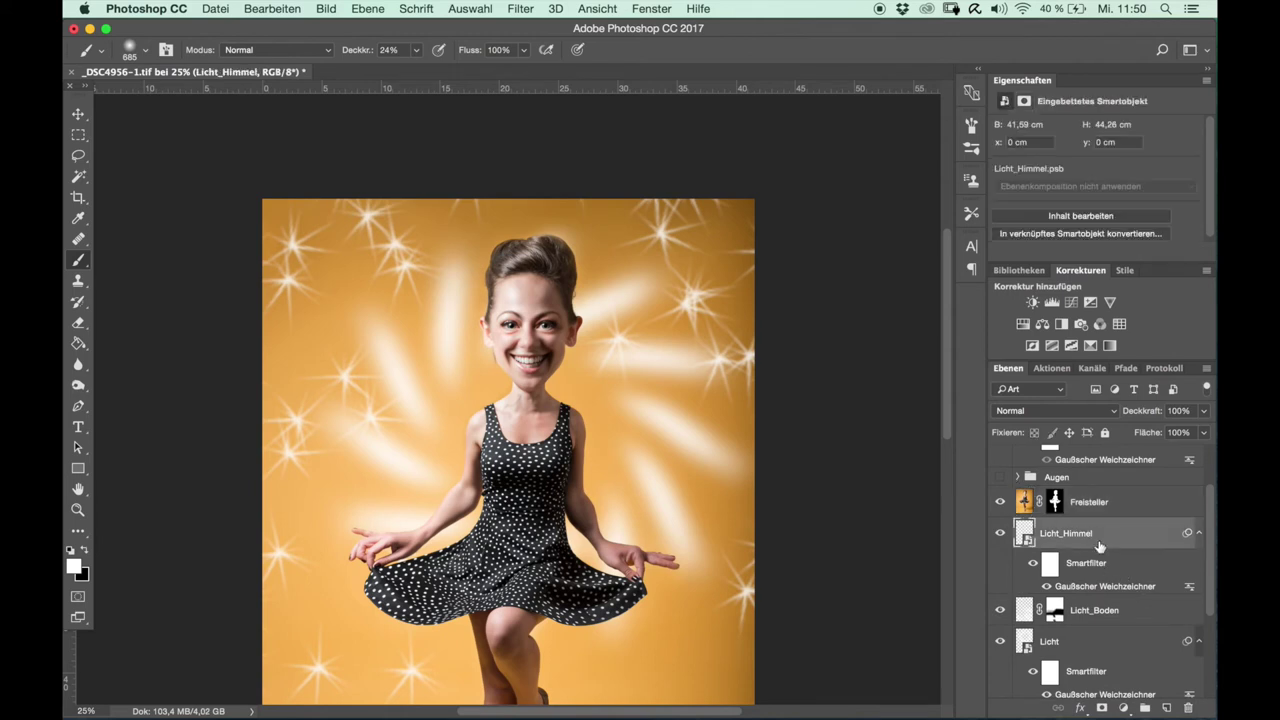
shift+click(1128, 612)
drag(1150, 612, 1190, 706)
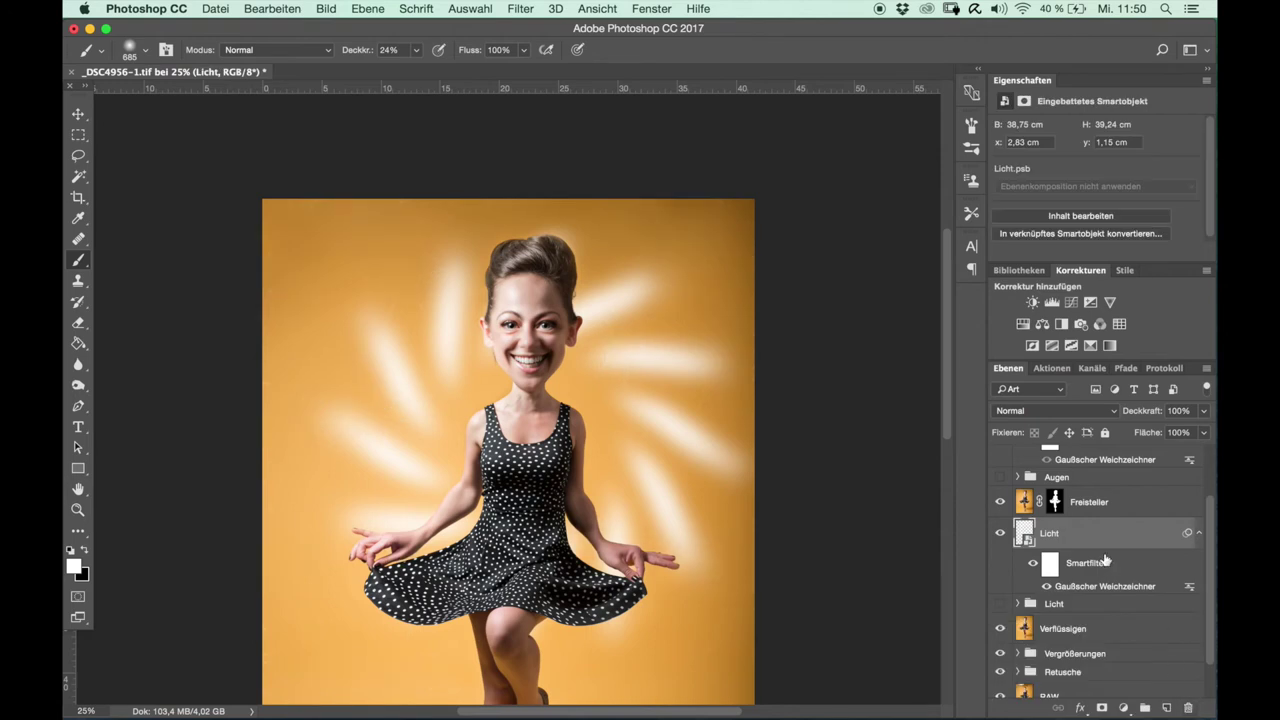
drag(1121, 538, 1190, 708)
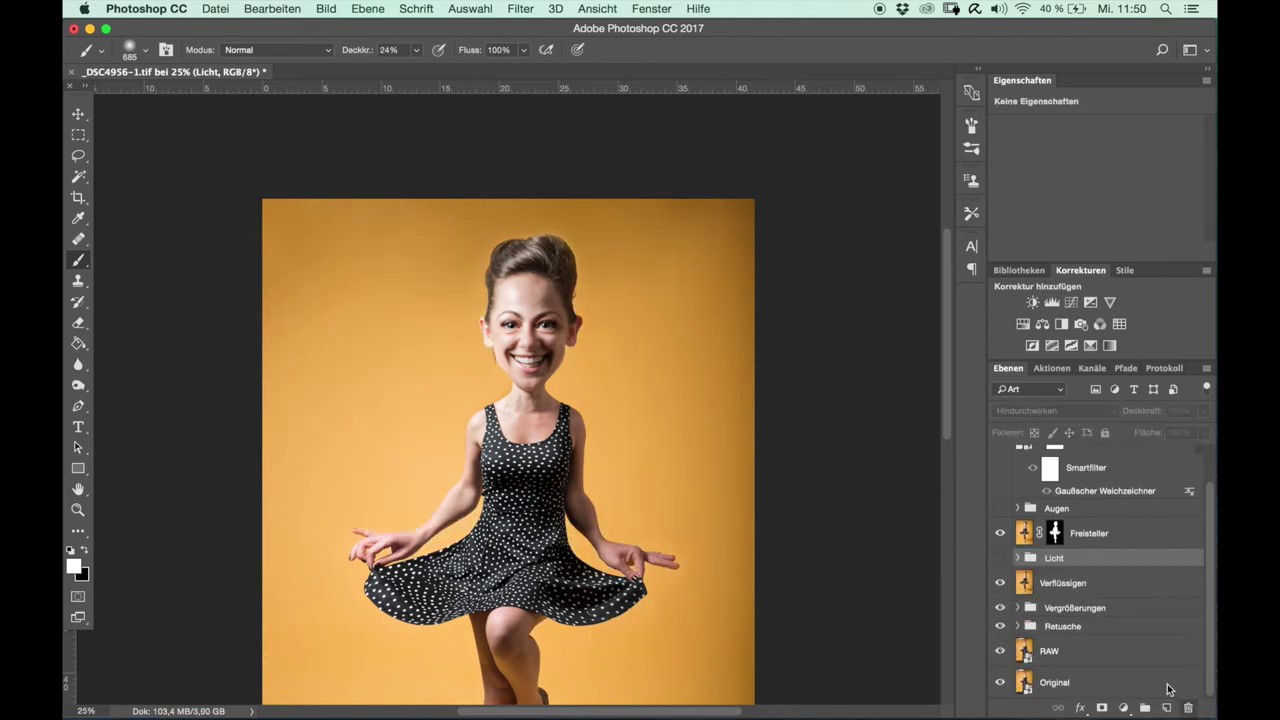
key(BackSpace)
click(572, 264)
Show the prepared Licht group, zoom out to the whole image, and expand the group.
click(1000, 560)
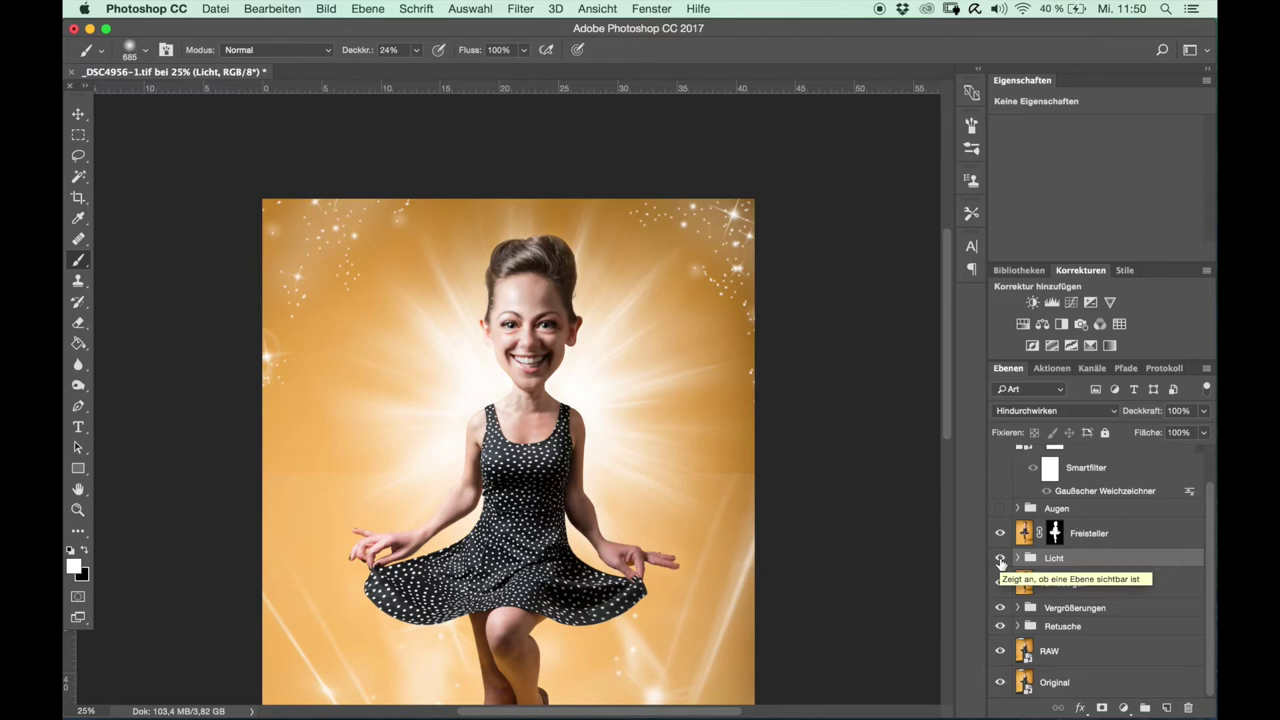
key(ctrl+minus)
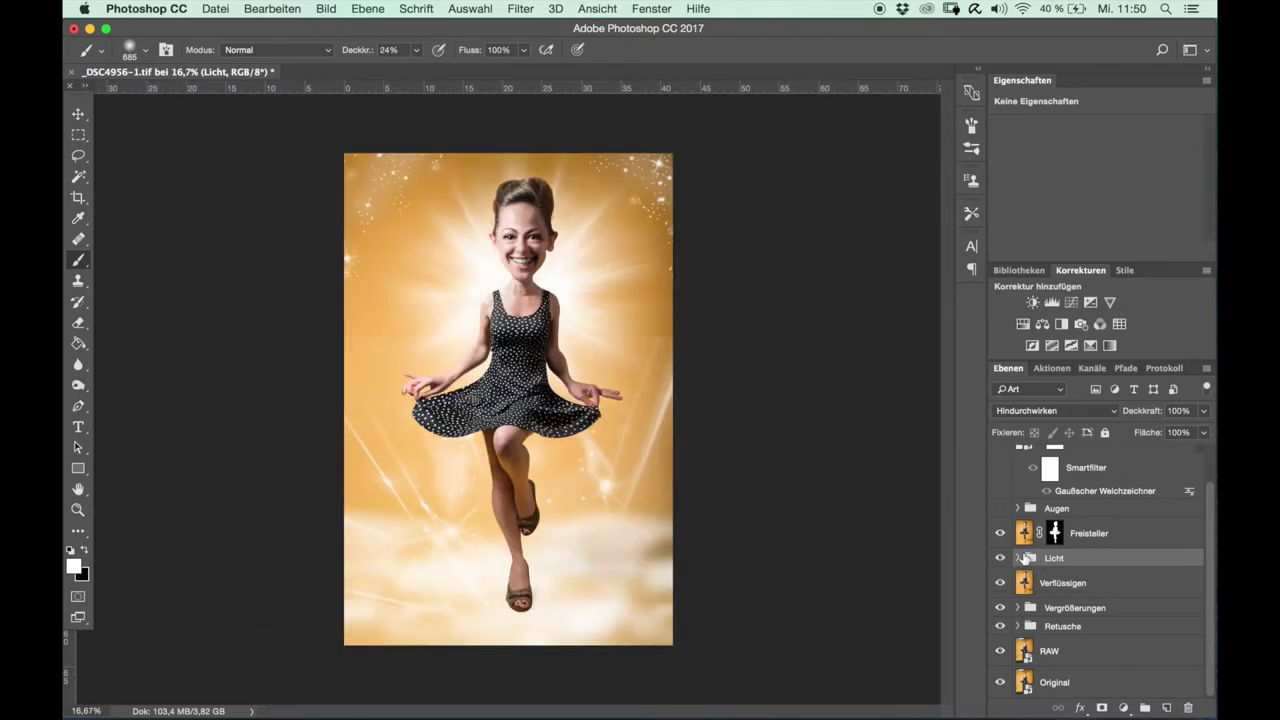
click(1018, 558)
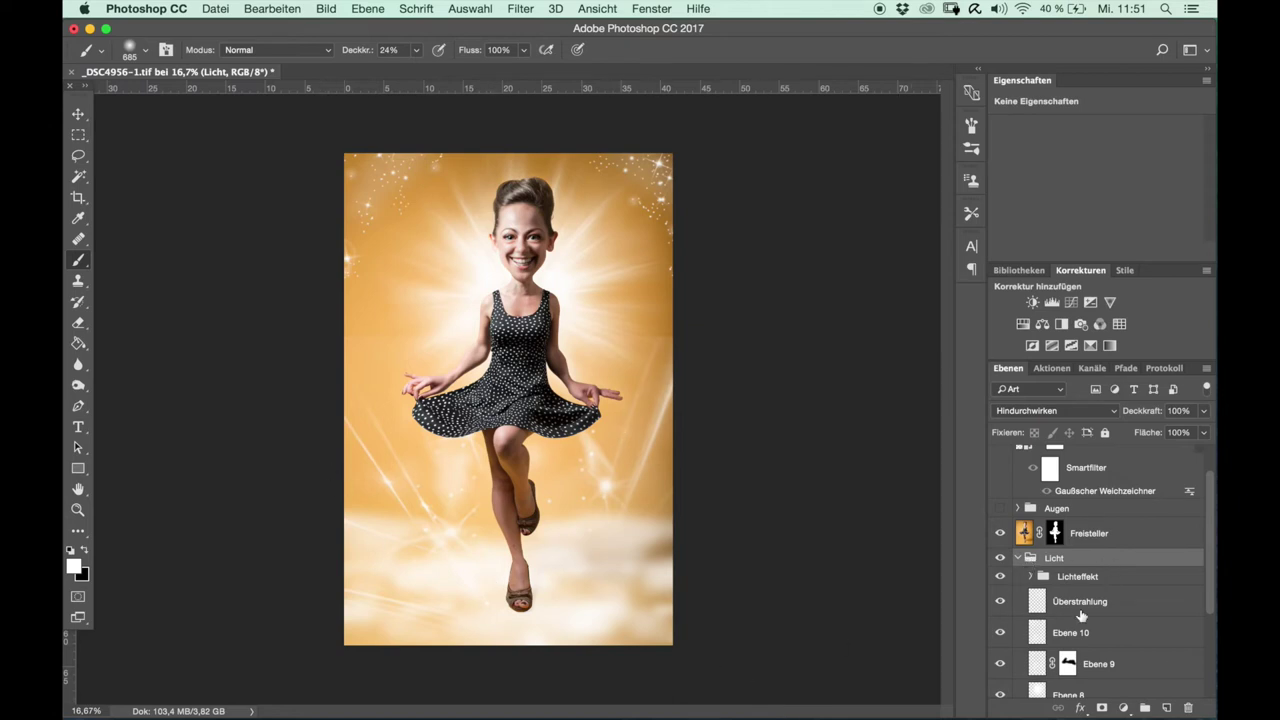
Compare the image with and without Lichteffekt, then inspect Ebene 17 Kopie in Normal blending.
click(1083, 577)
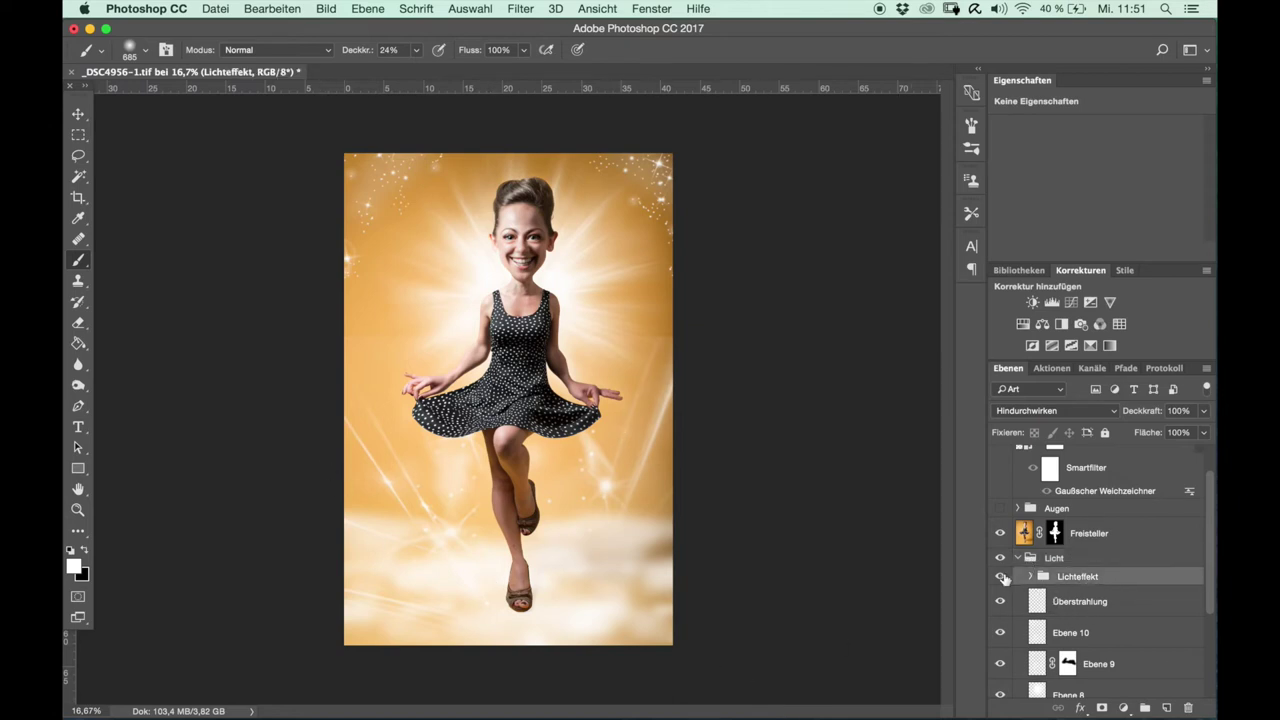
click(1001, 577)
click(1031, 578)
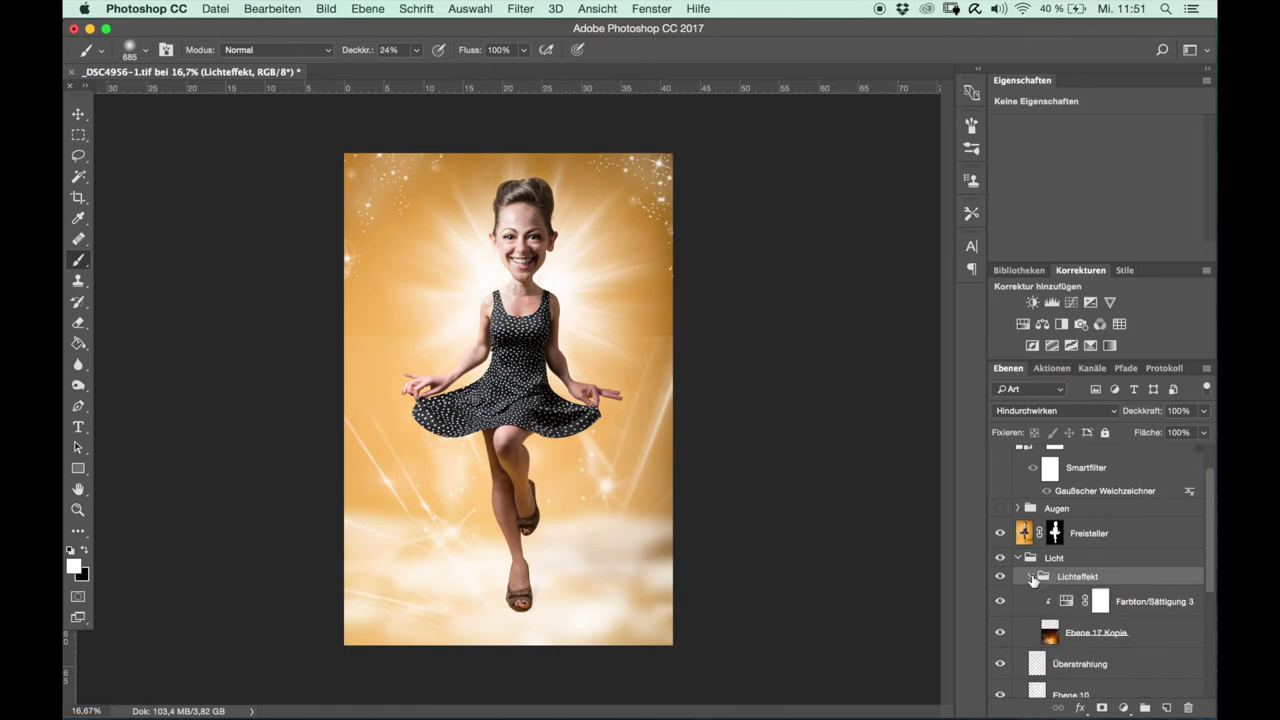
click(1049, 636)
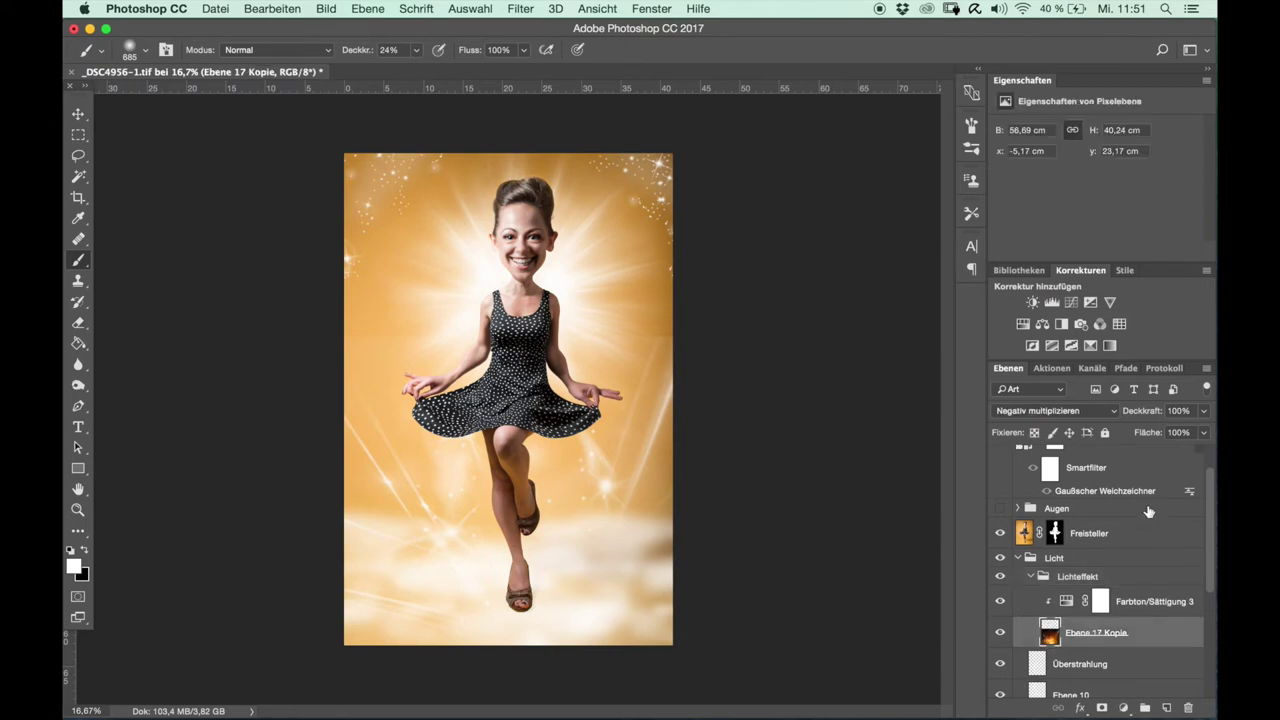
click(1103, 412)
click(1052, 302)
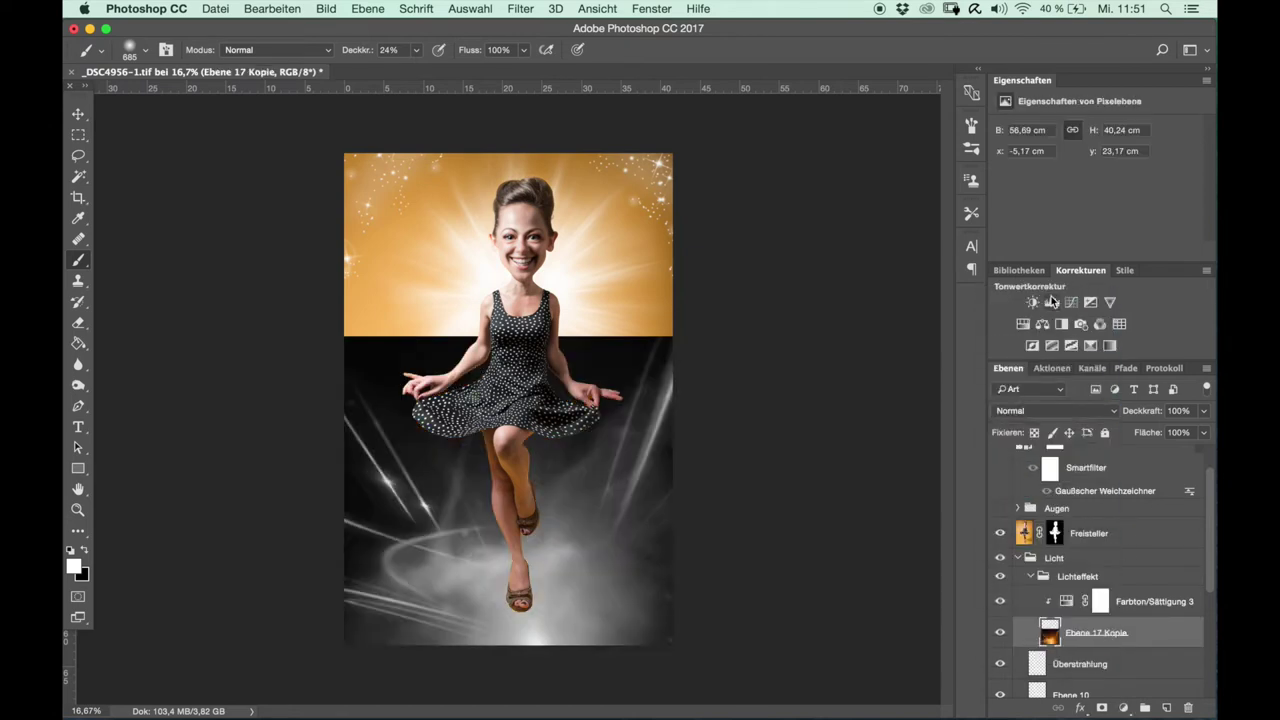
Toggle the Farbton/Sättigung 3 desaturation off and on to compare colours.
click(1000, 602)
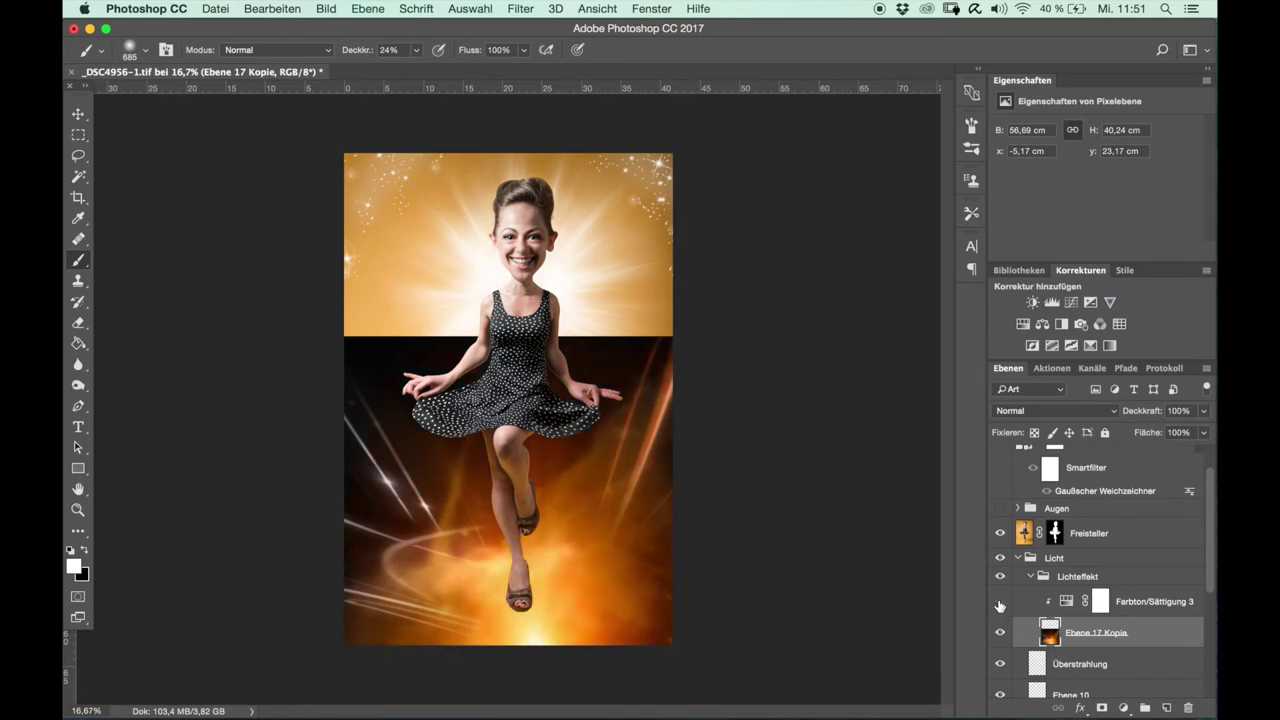
click(1000, 602)
click(1098, 602)
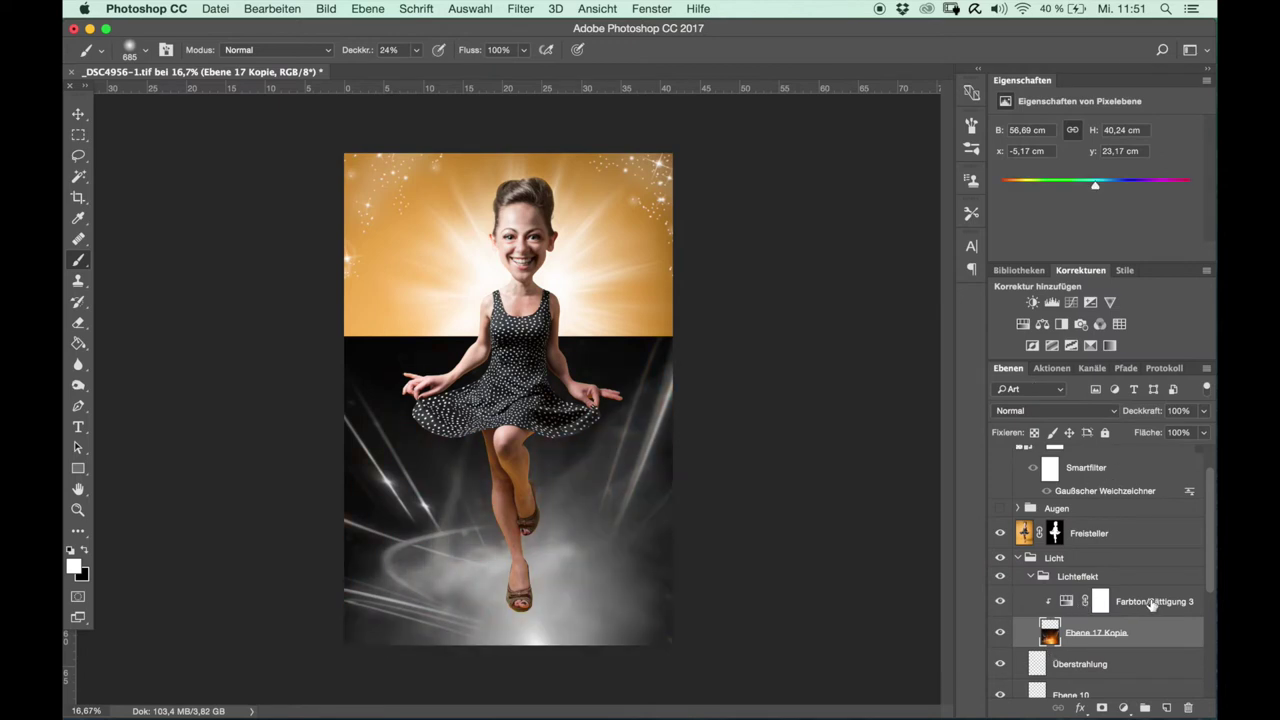
click(1000, 601)
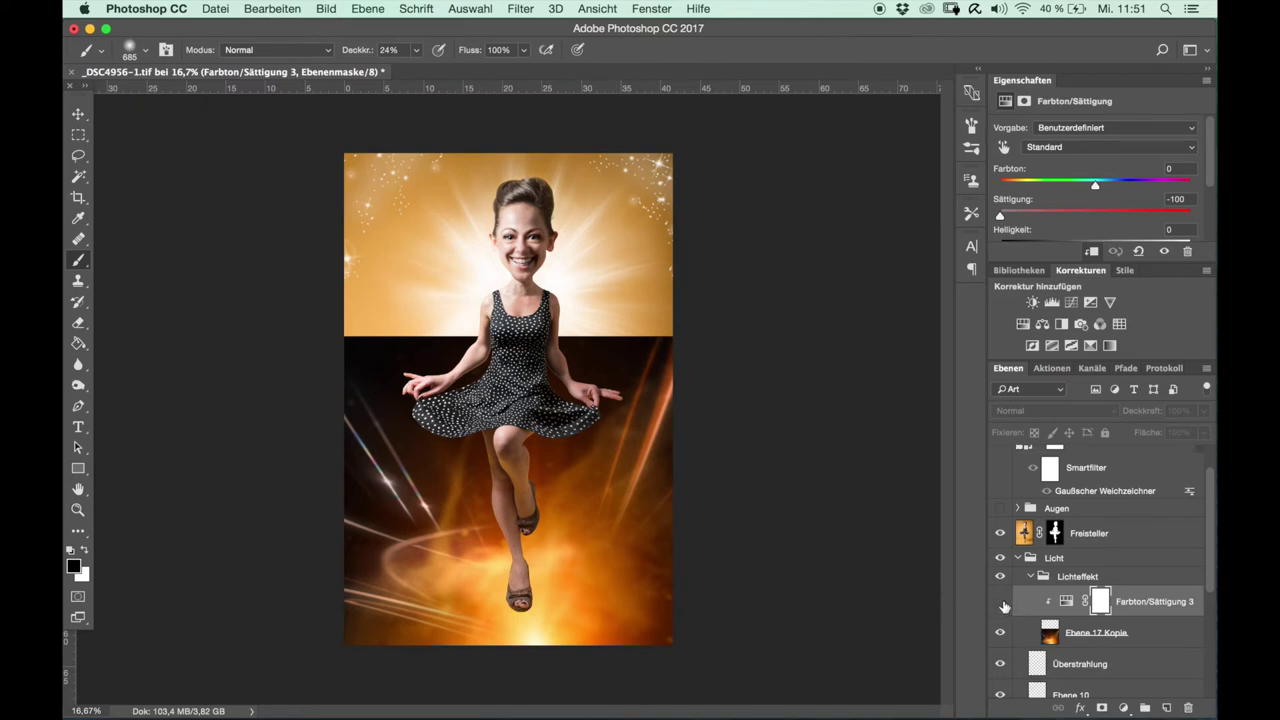
click(1001, 603)
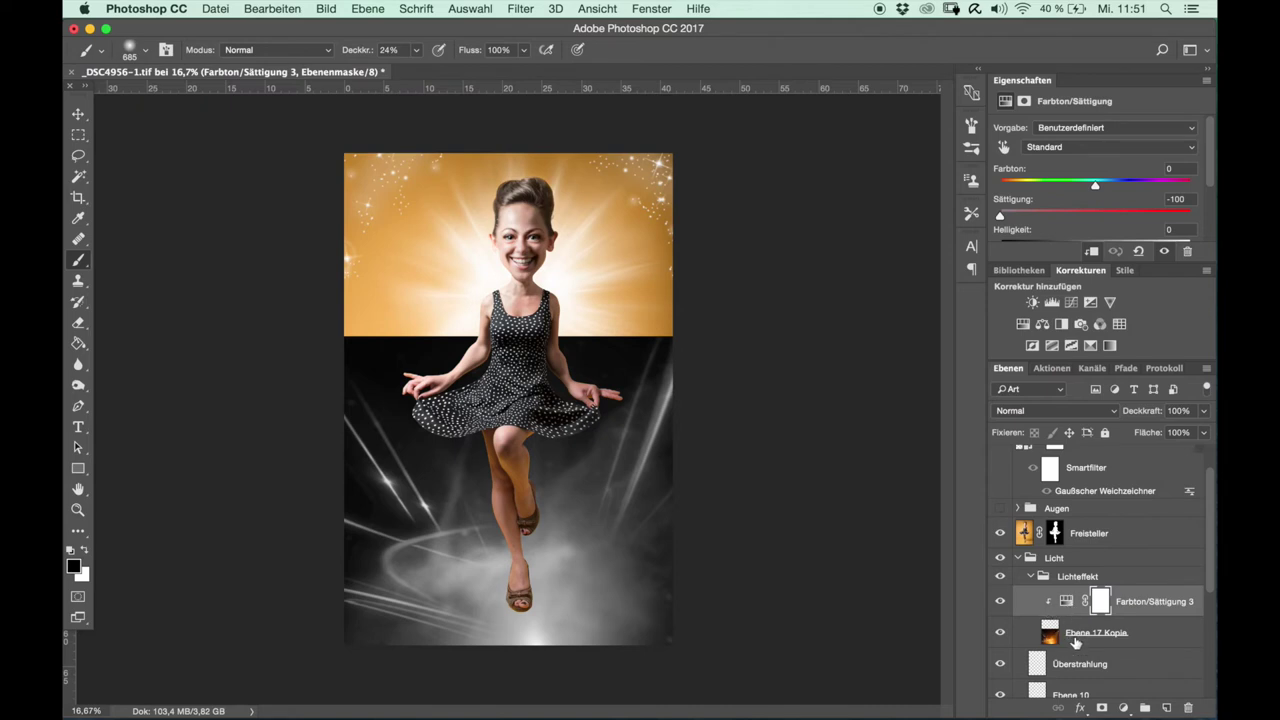
Set Ebene 17 Kopie to Negativ multiplizieren and add a white layer mask.
click(1075, 640)
key(x)
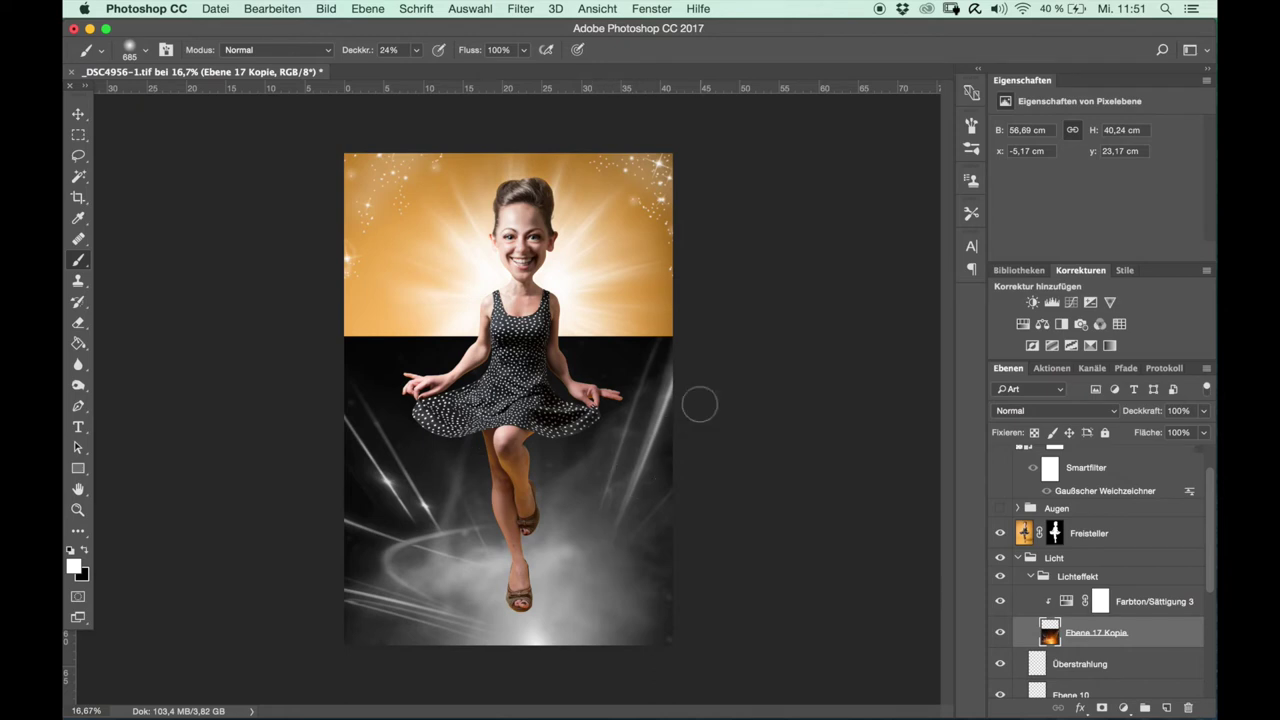
click(1040, 411)
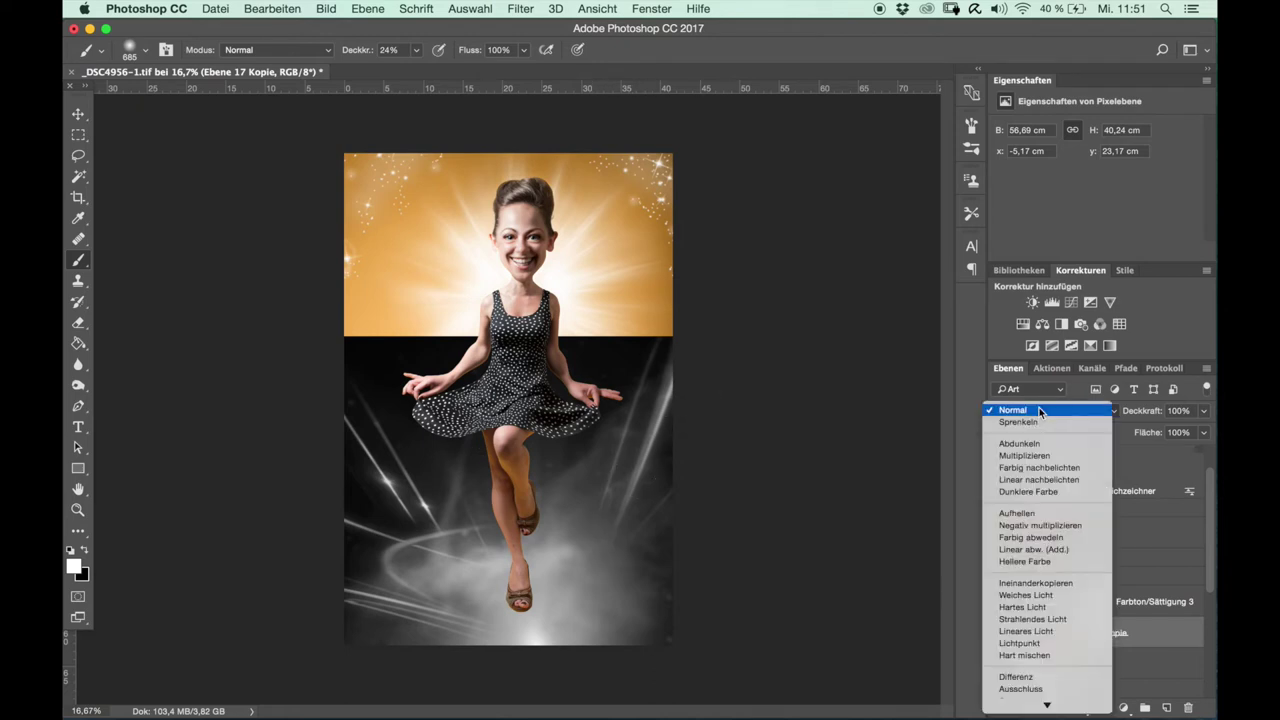
click(1030, 527)
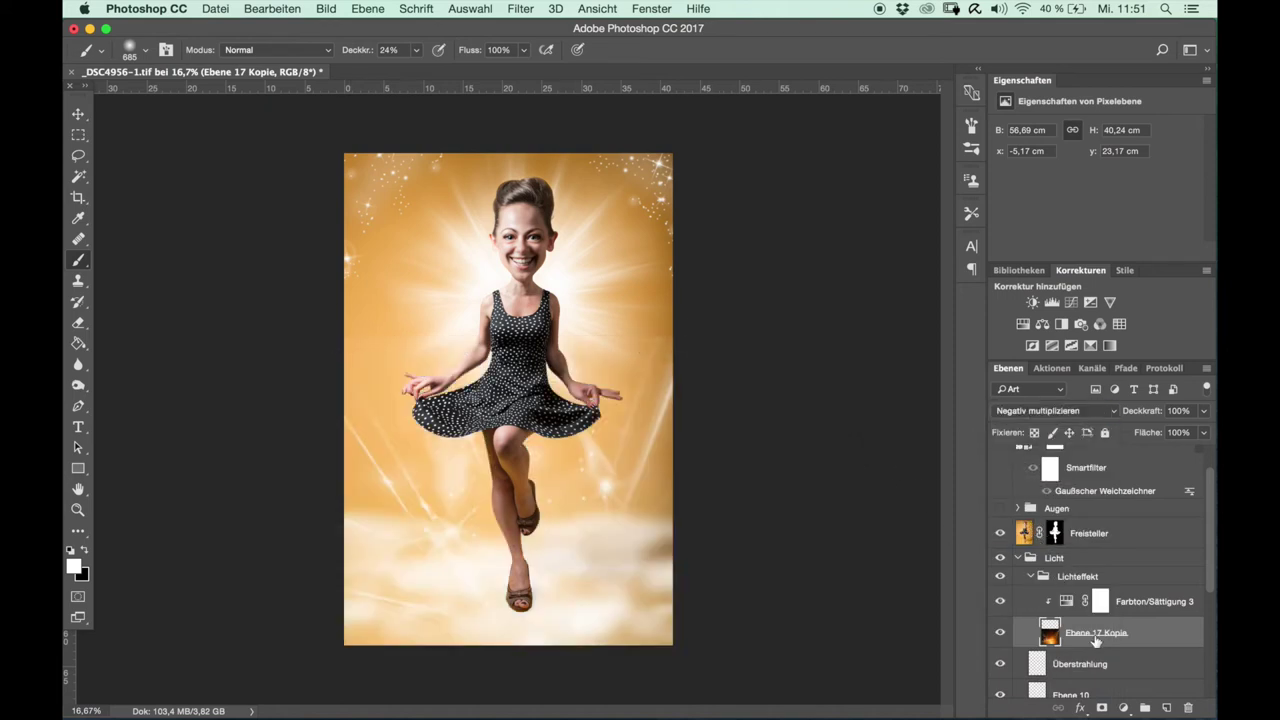
click(1102, 707)
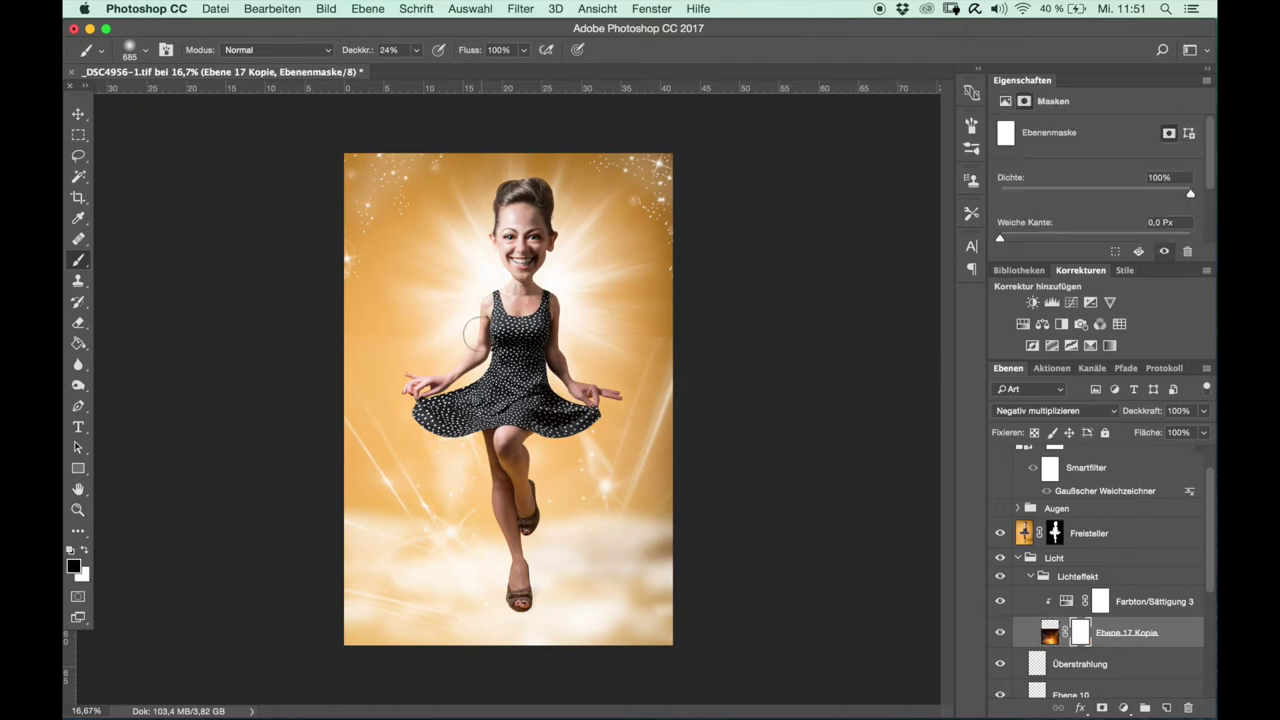
Set the mask brush to size 1177 at roughly 45% opacity.
drag(423, 350, 470, 345)
drag(364, 53, 385, 53)
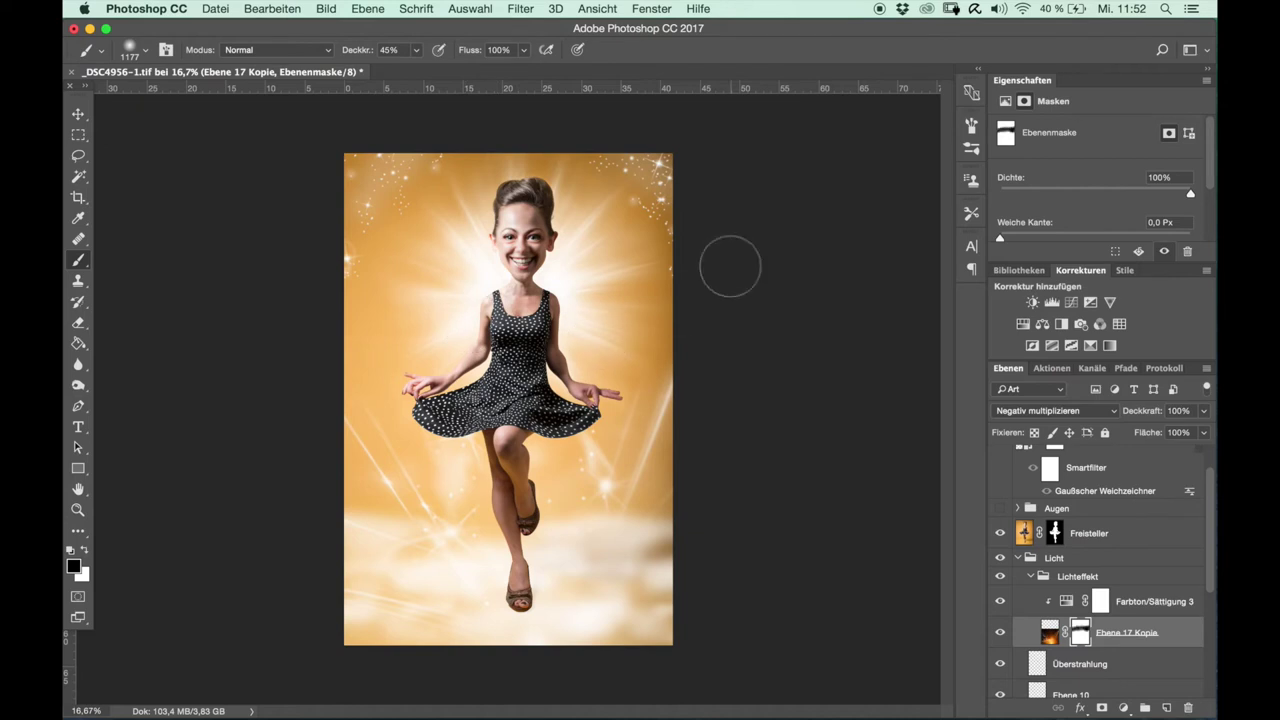
drag(367, 53, 354, 53)
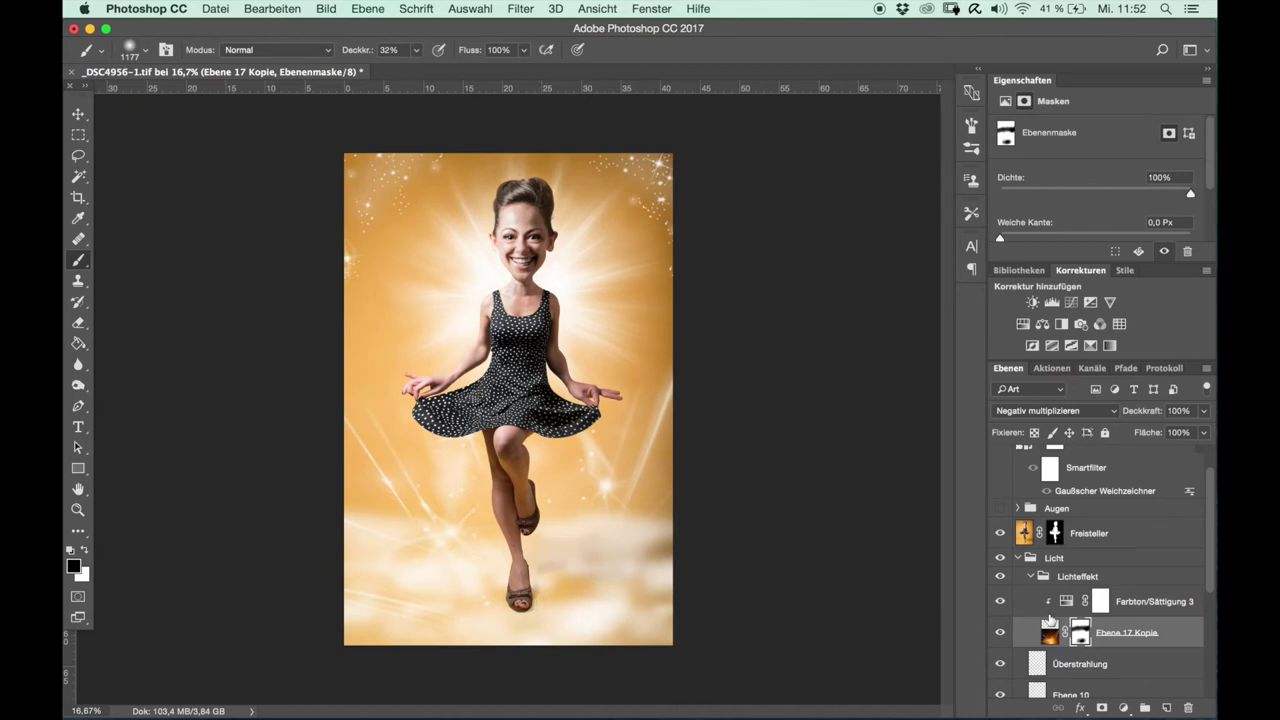
Return to layer pixels, collapse the Licht group and select the Augen group.
key(ctrl+2)
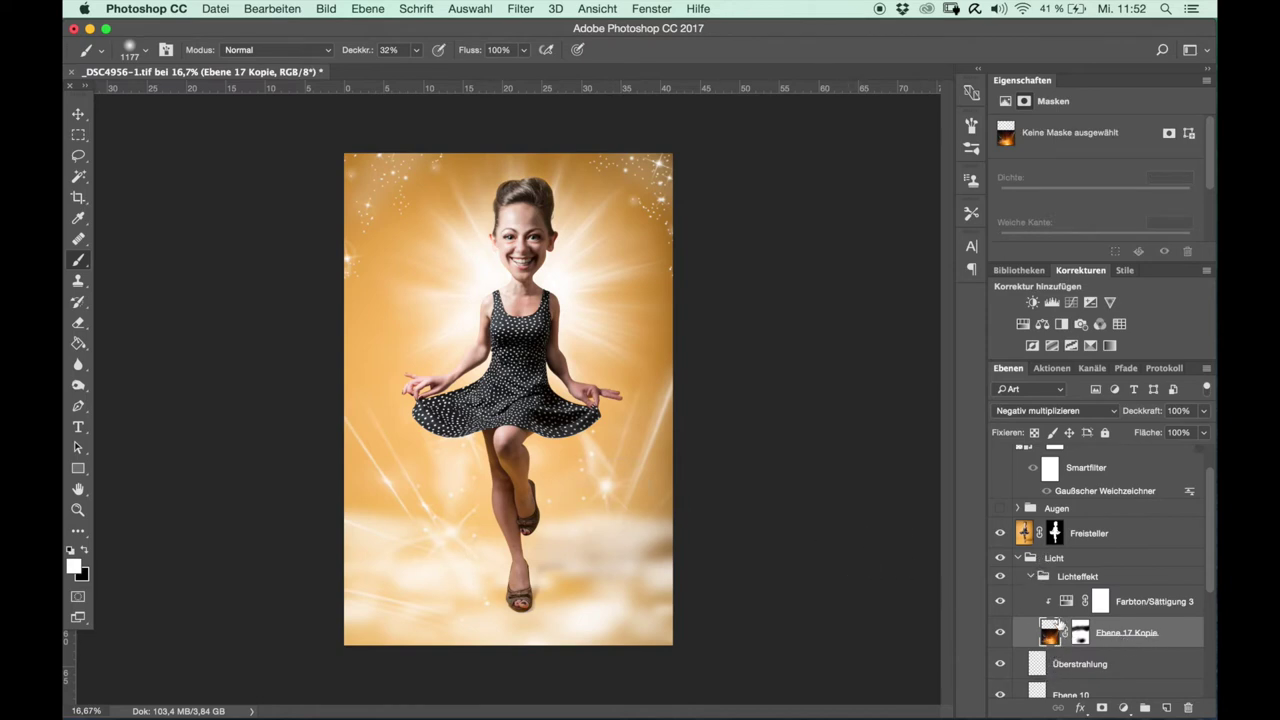
click(1020, 560)
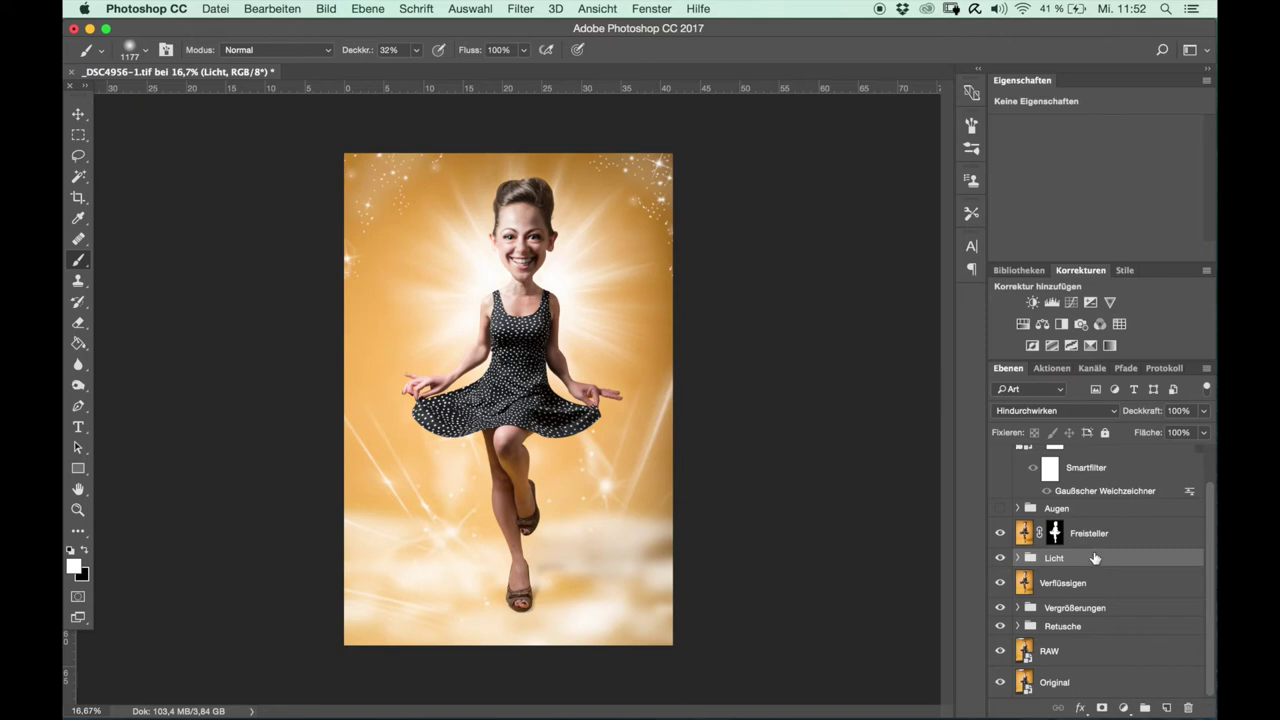
click(1118, 533)
click(1089, 510)
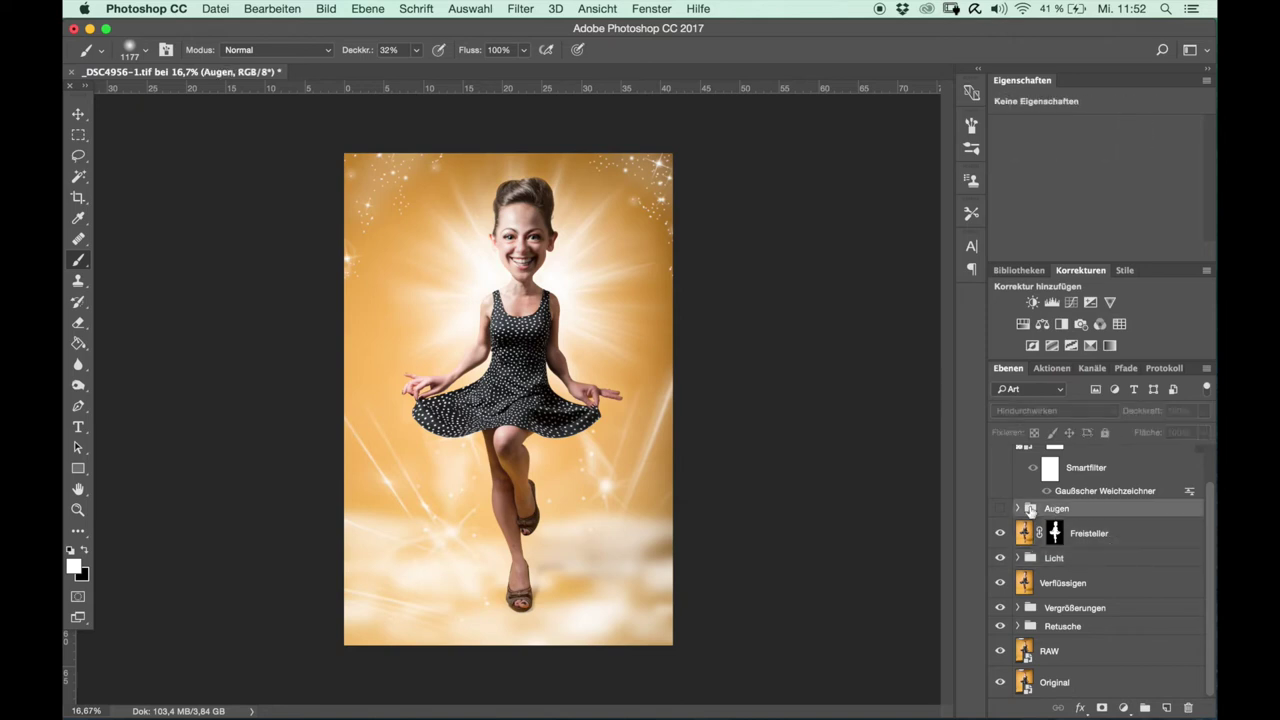
Turn on the Augen group, comparing the eyes with it off and on, and expand it.
key(super+plus)
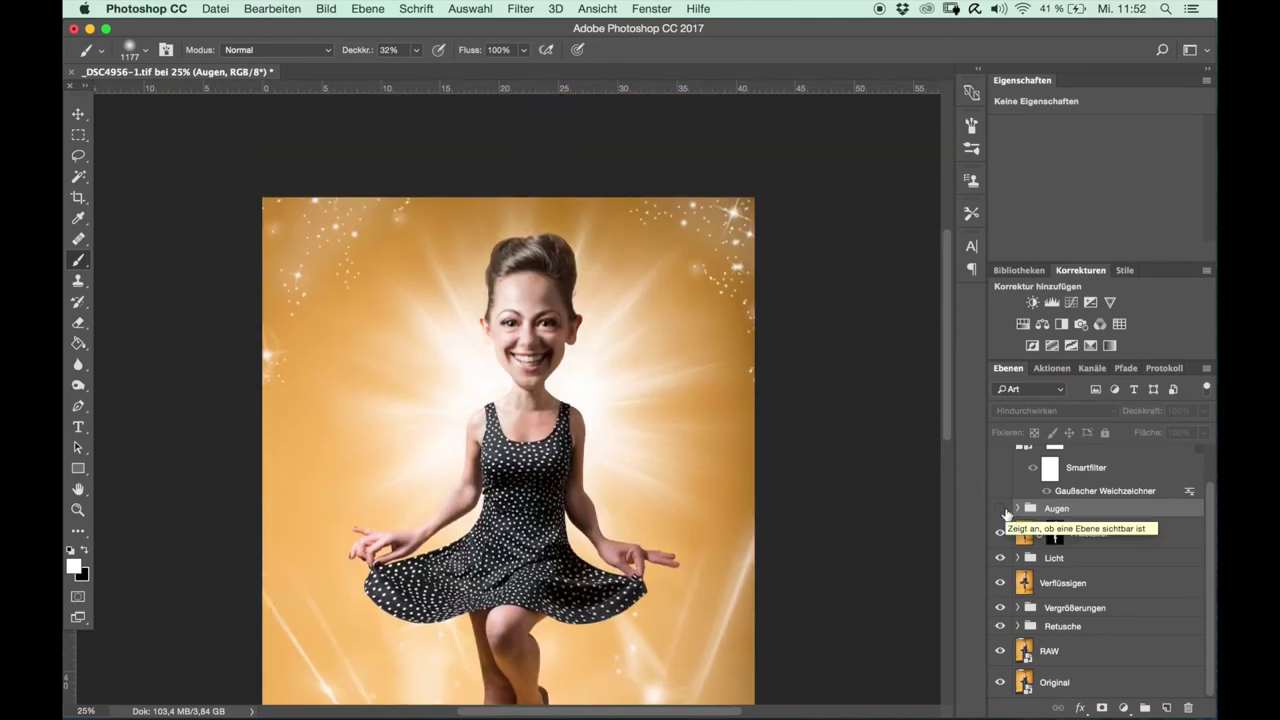
click(1003, 510)
key(super+plus)
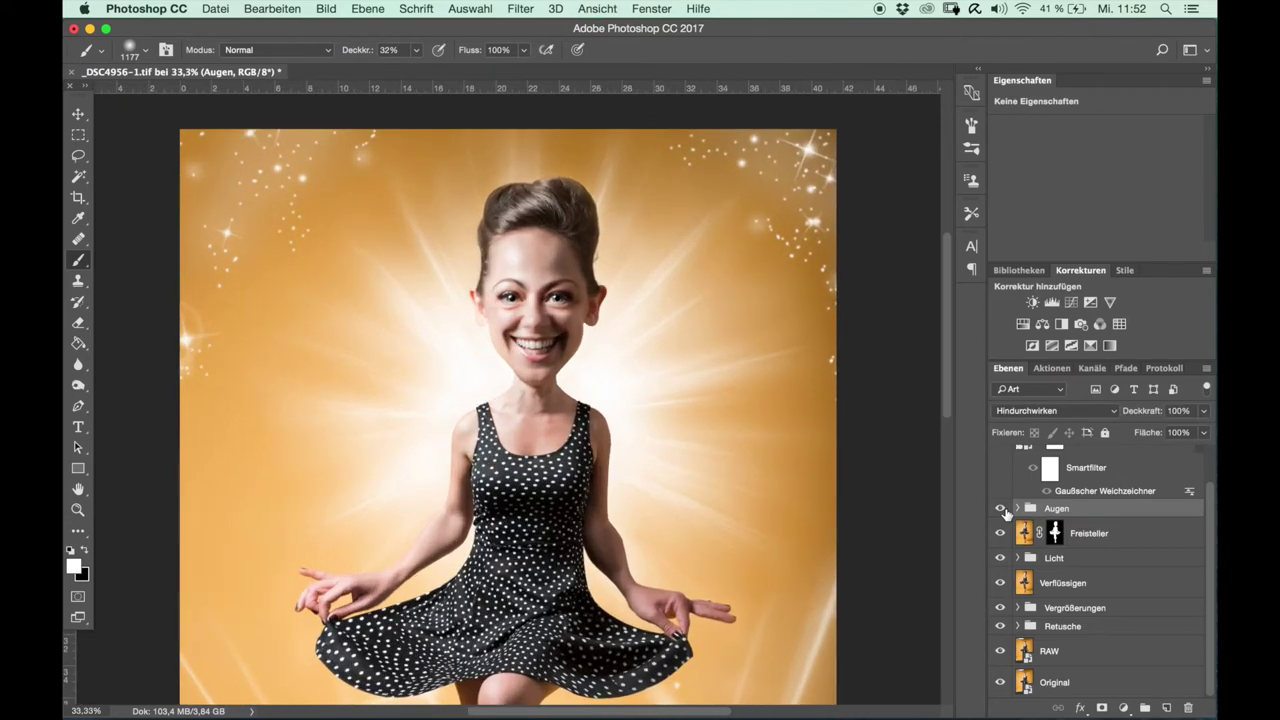
click(1001, 510)
click(1001, 509)
click(1001, 509)
click(1018, 509)
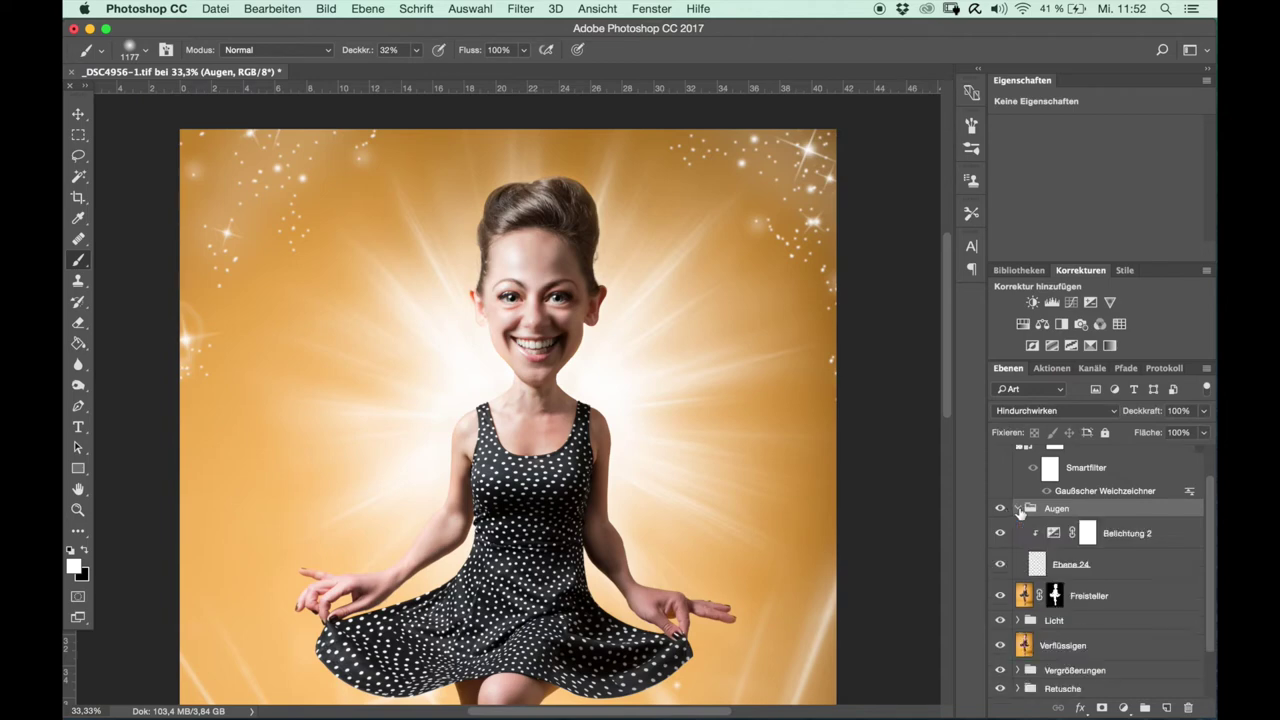
Select Ebene 24, set the brush to size 88, and view its eye highlights alone.
click(1103, 569)
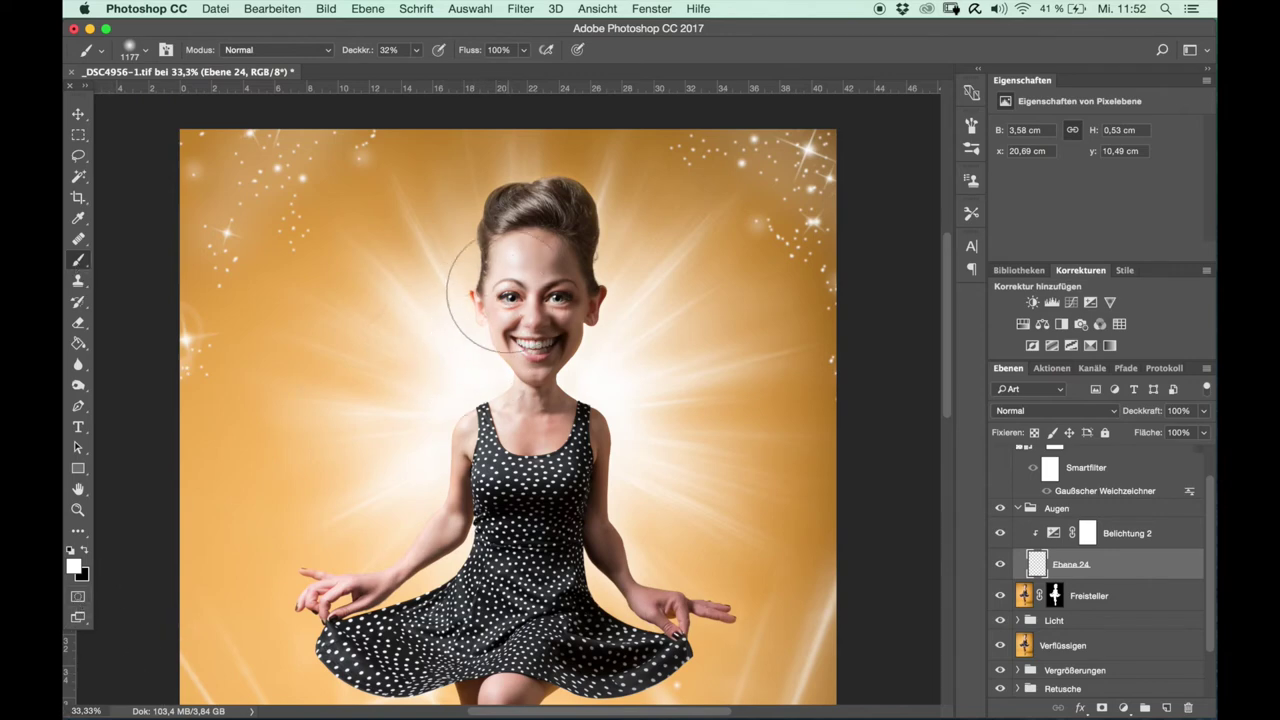
drag(560, 300, 429, 314)
alt+click(999, 569)
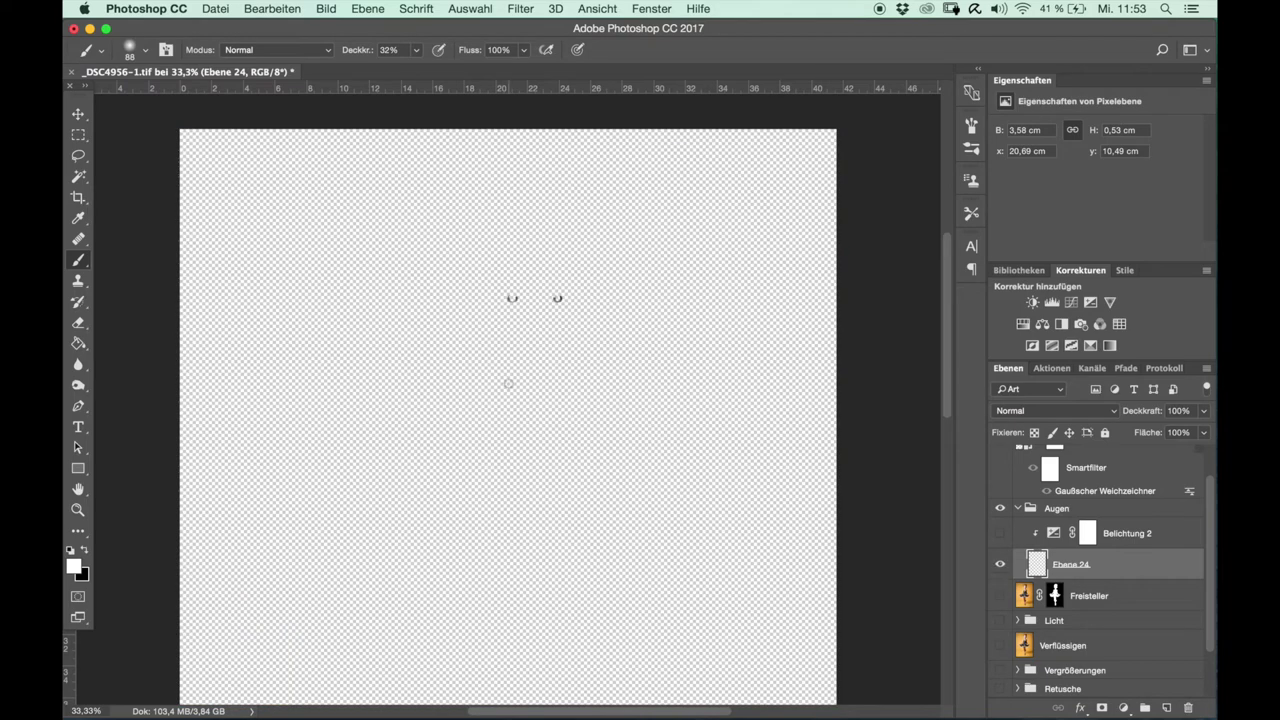
key(super+plus)
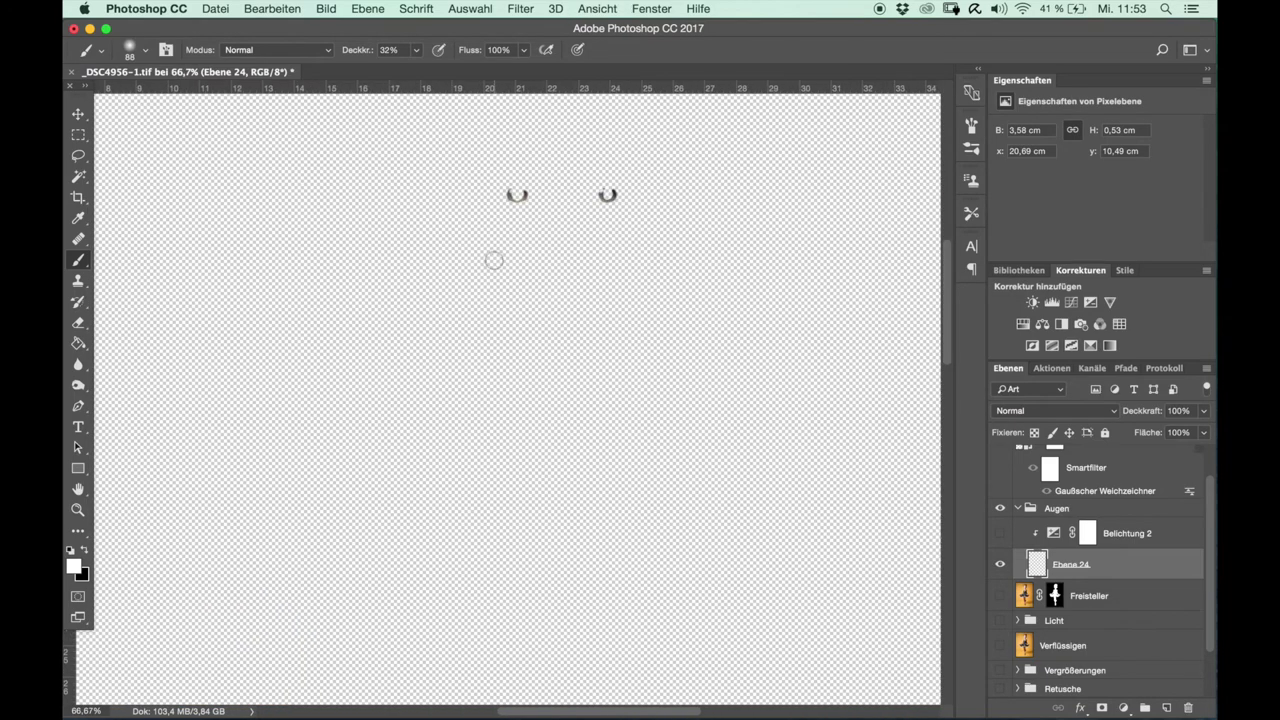
alt+click(1001, 567)
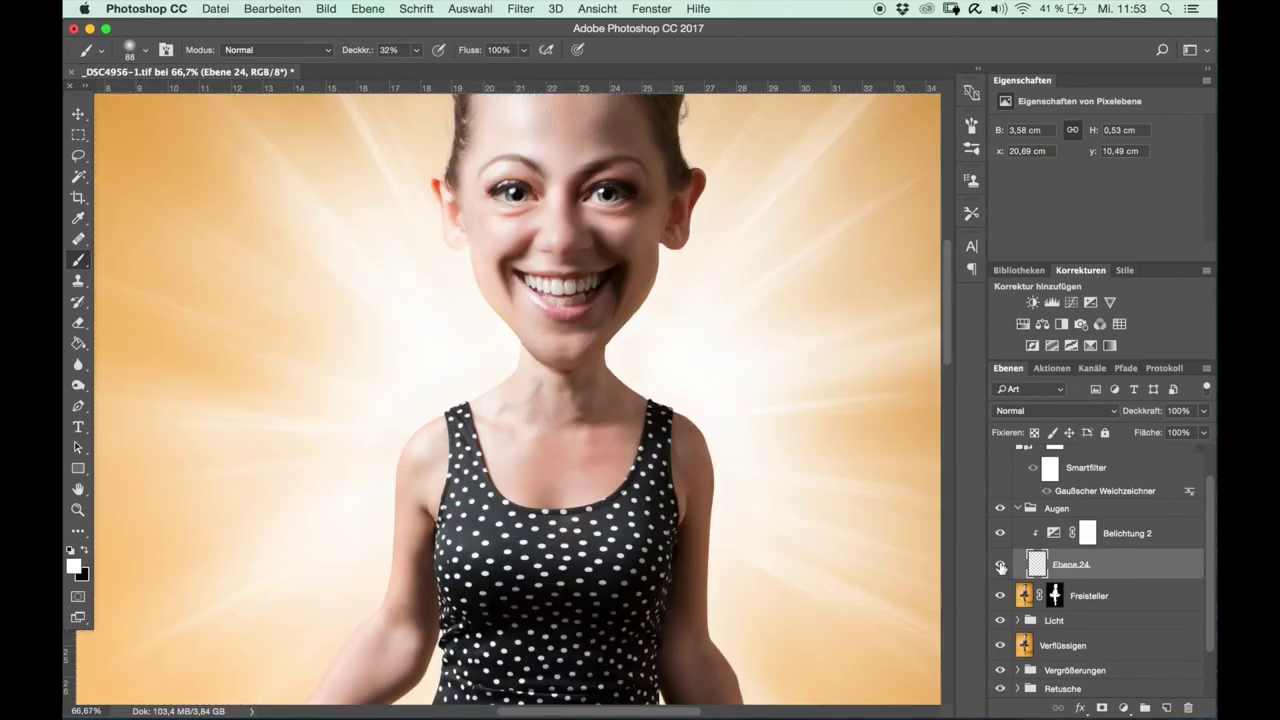
key(super+minus)
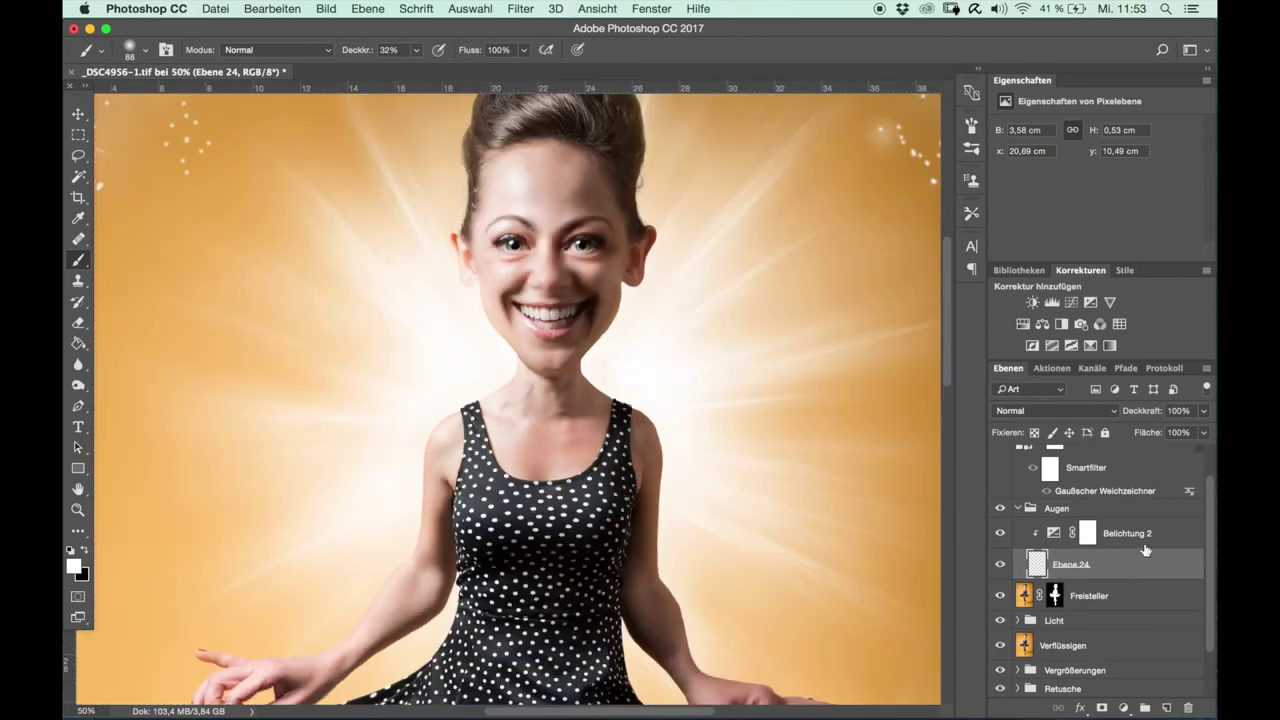
Inspect the Belichtung 2 exposure adjustment, toggling it to compare, then collapse Augen.
click(1150, 545)
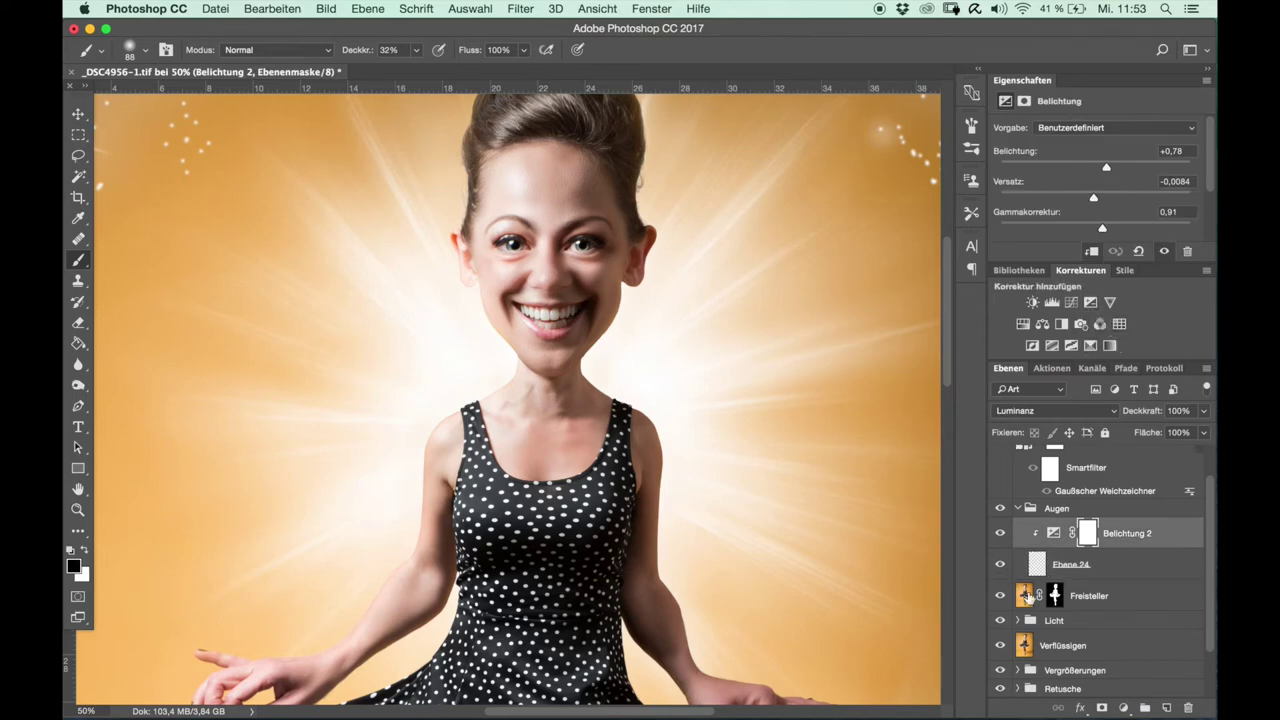
click(1094, 572)
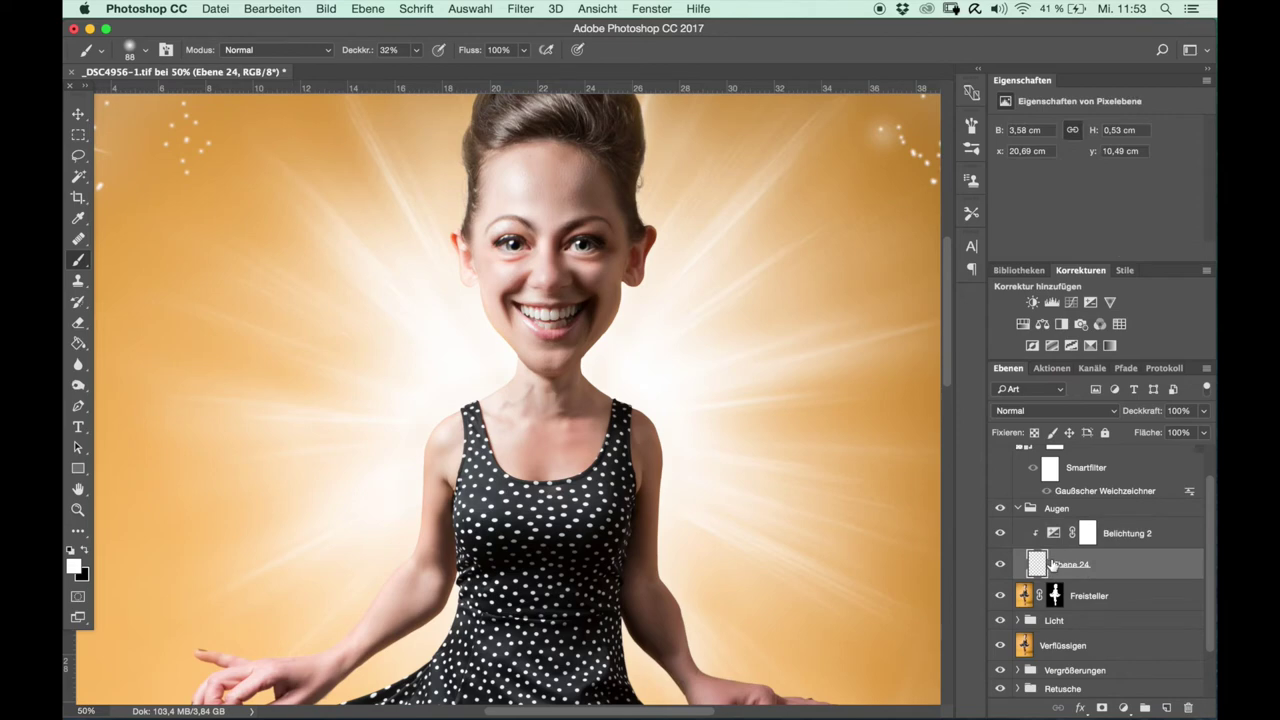
click(999, 535)
click(1056, 533)
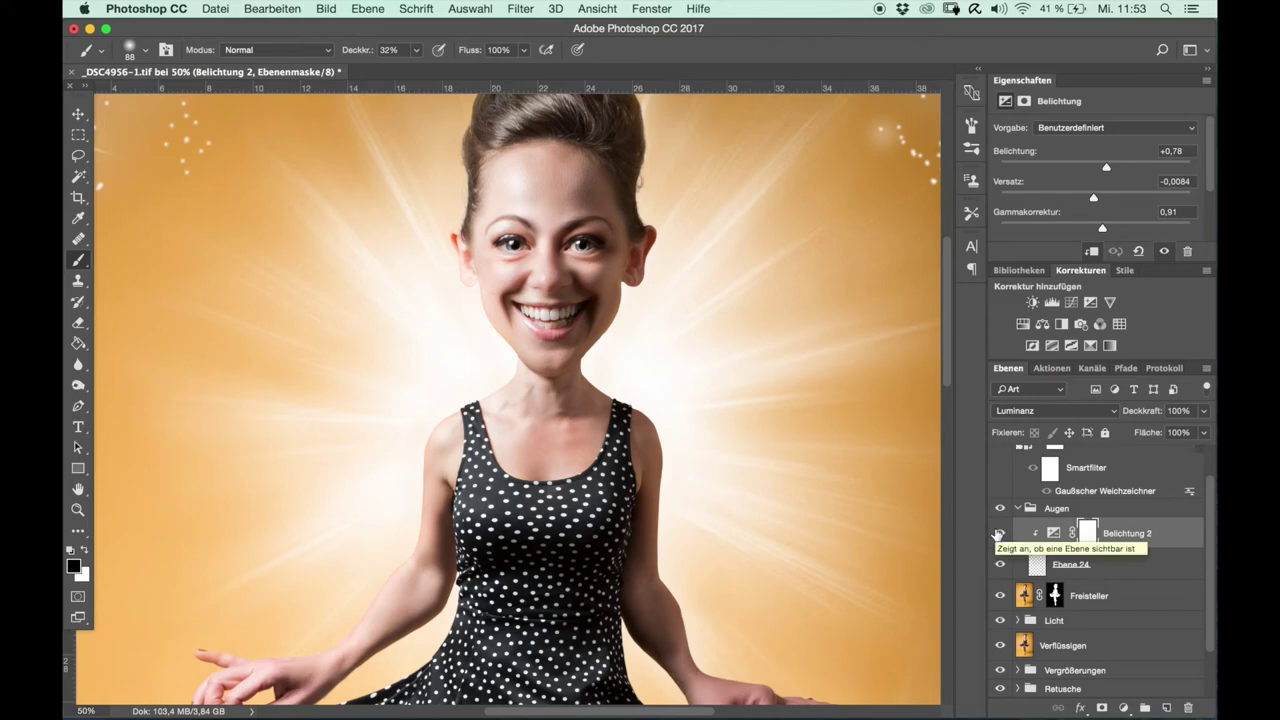
click(997, 533)
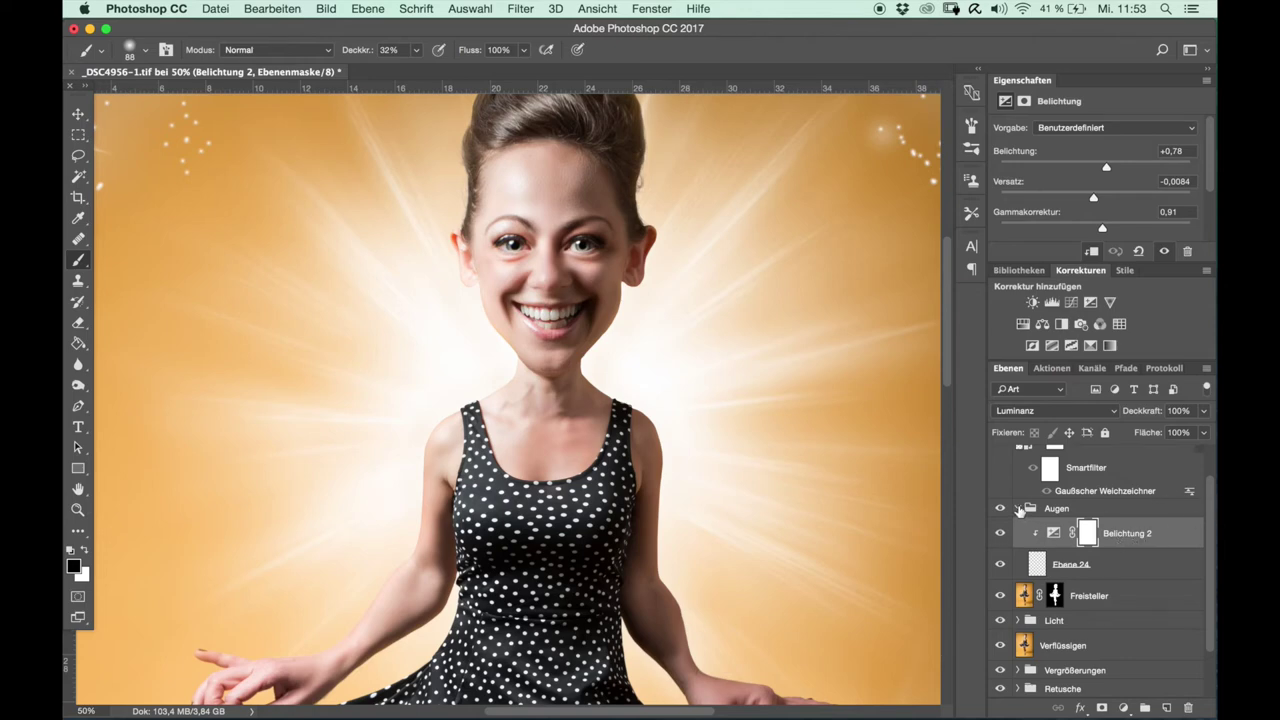
click(1018, 508)
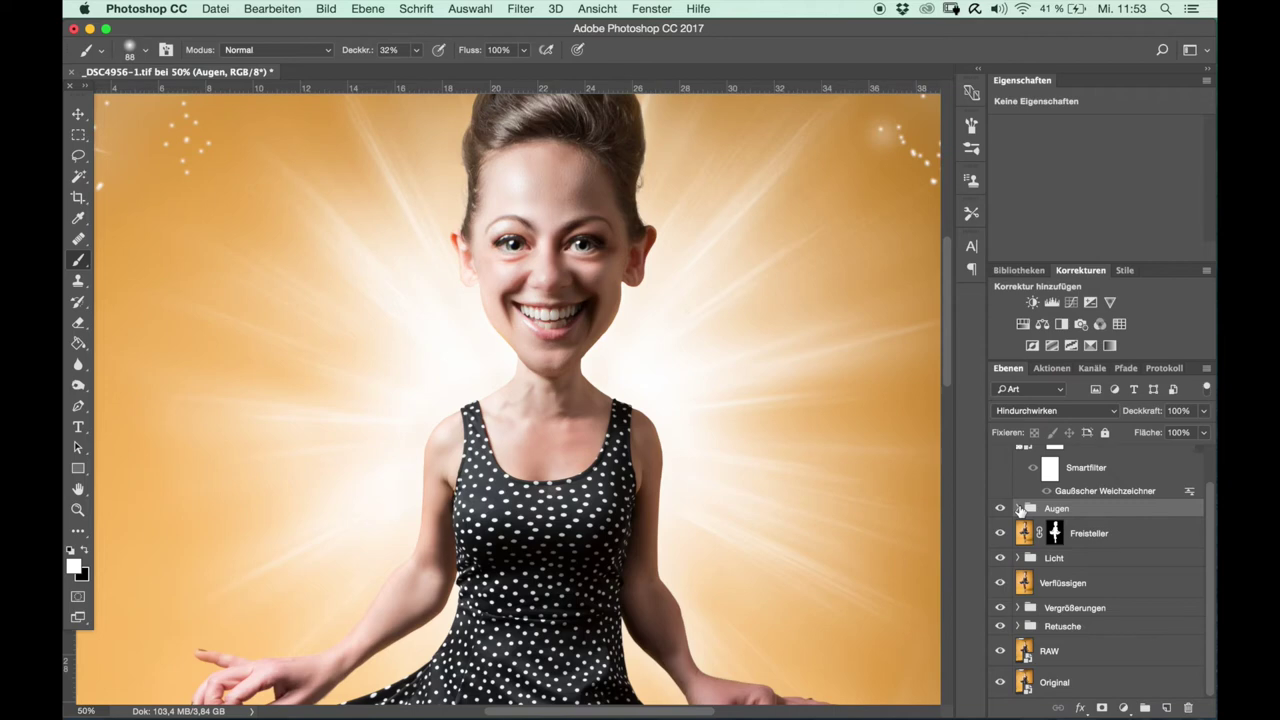
Toggle the Haare layer off and on to compare the hair.
scroll(1082, 497, up, 2)
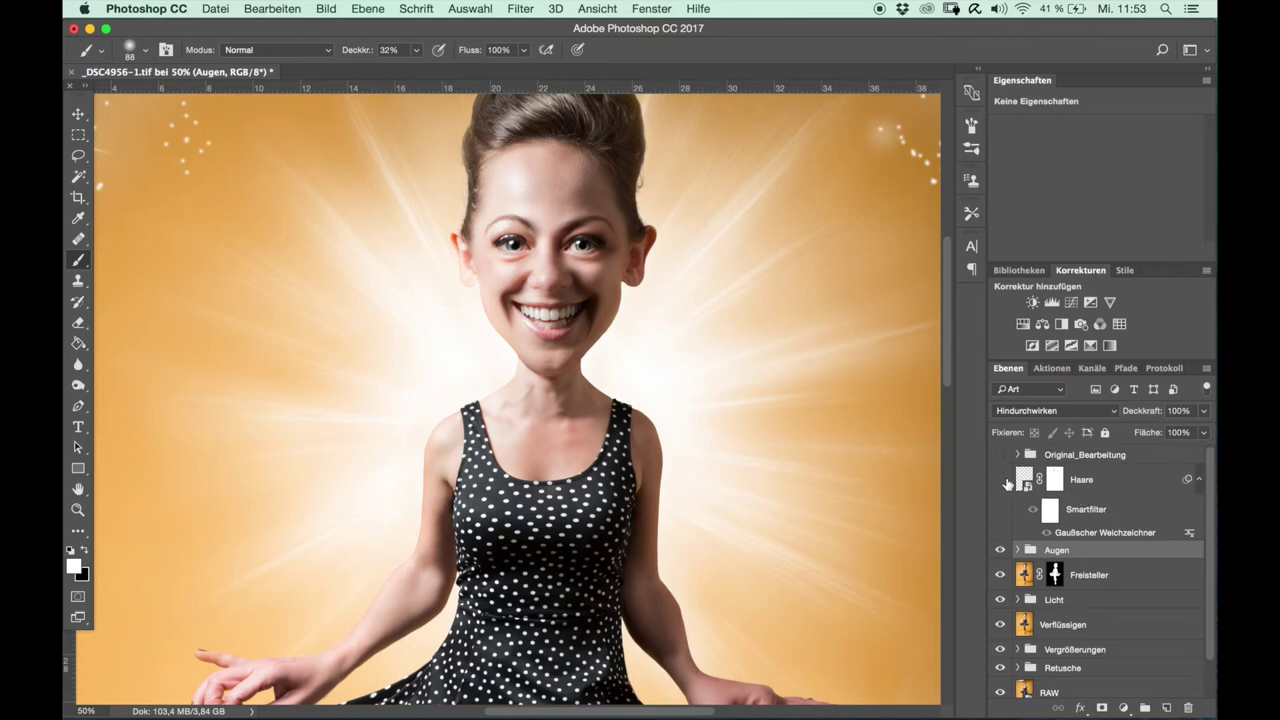
drag(946, 360, 947, 295)
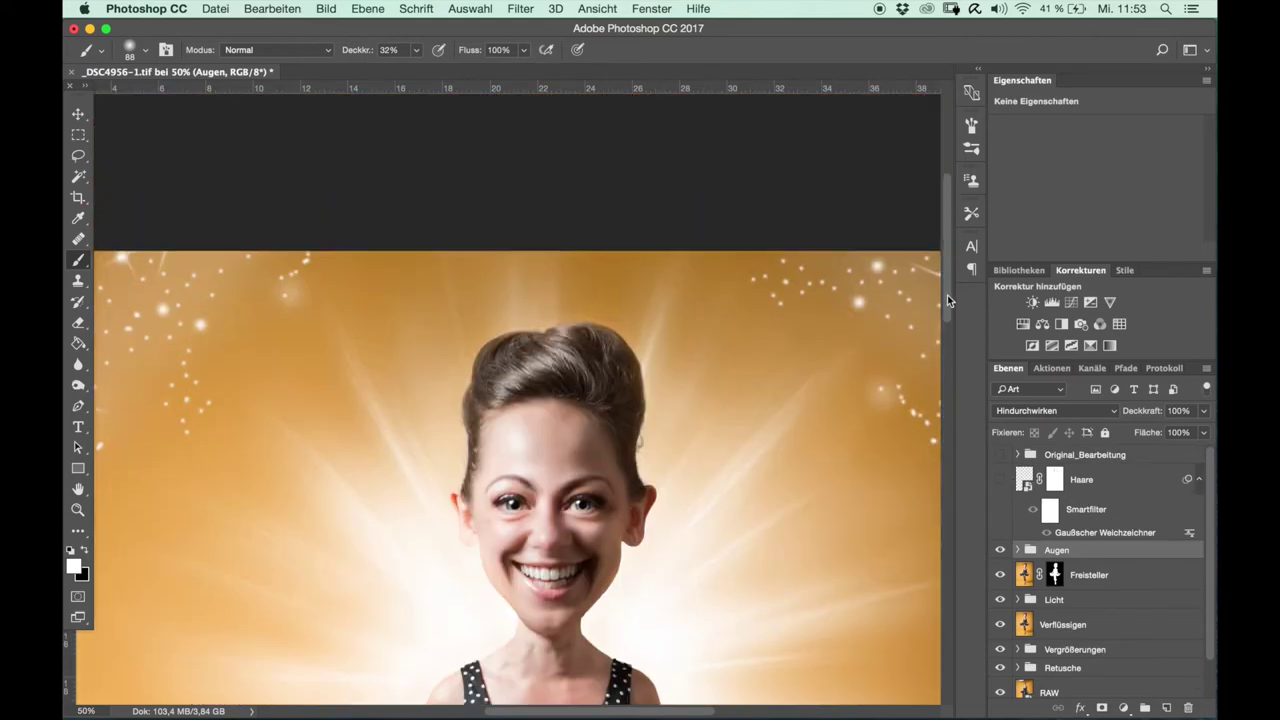
click(1001, 480)
click(1001, 480)
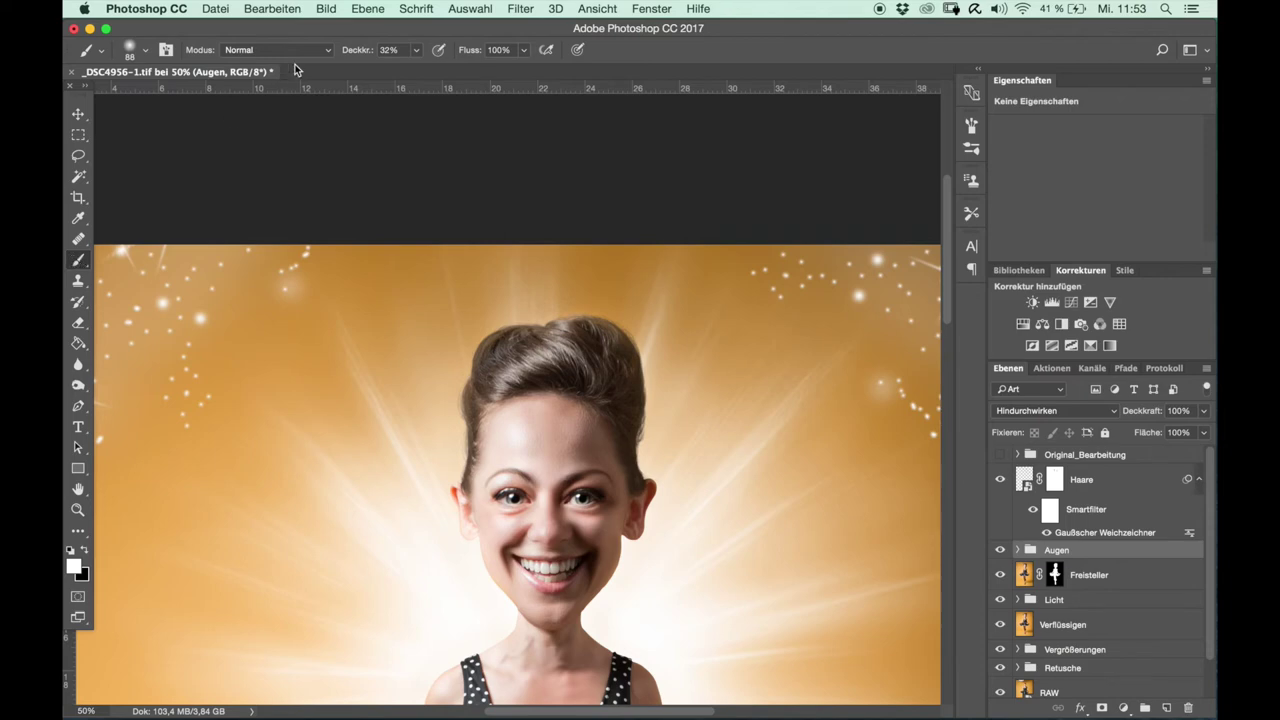
Select the Haare smart object and choose Neue Ebene from the Layers panel menu.
ctrl+alt+click(636, 310)
click(1025, 482)
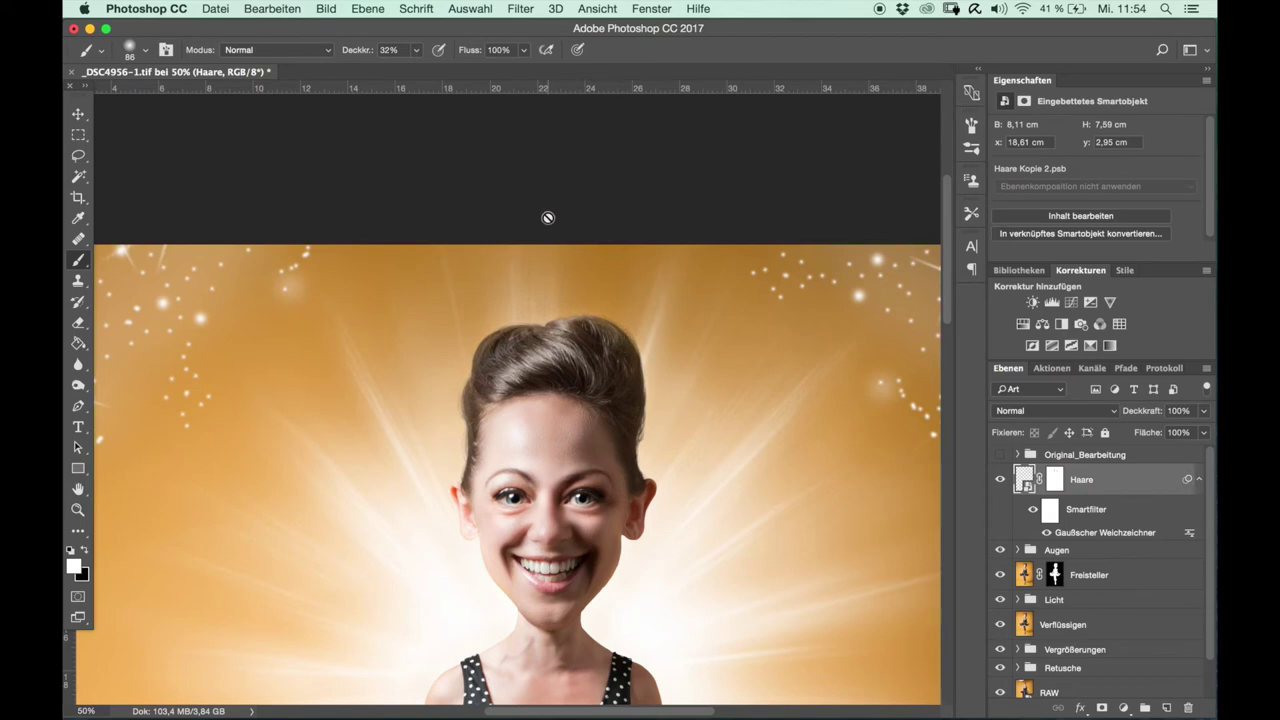
click(1206, 369)
click(1027, 174)
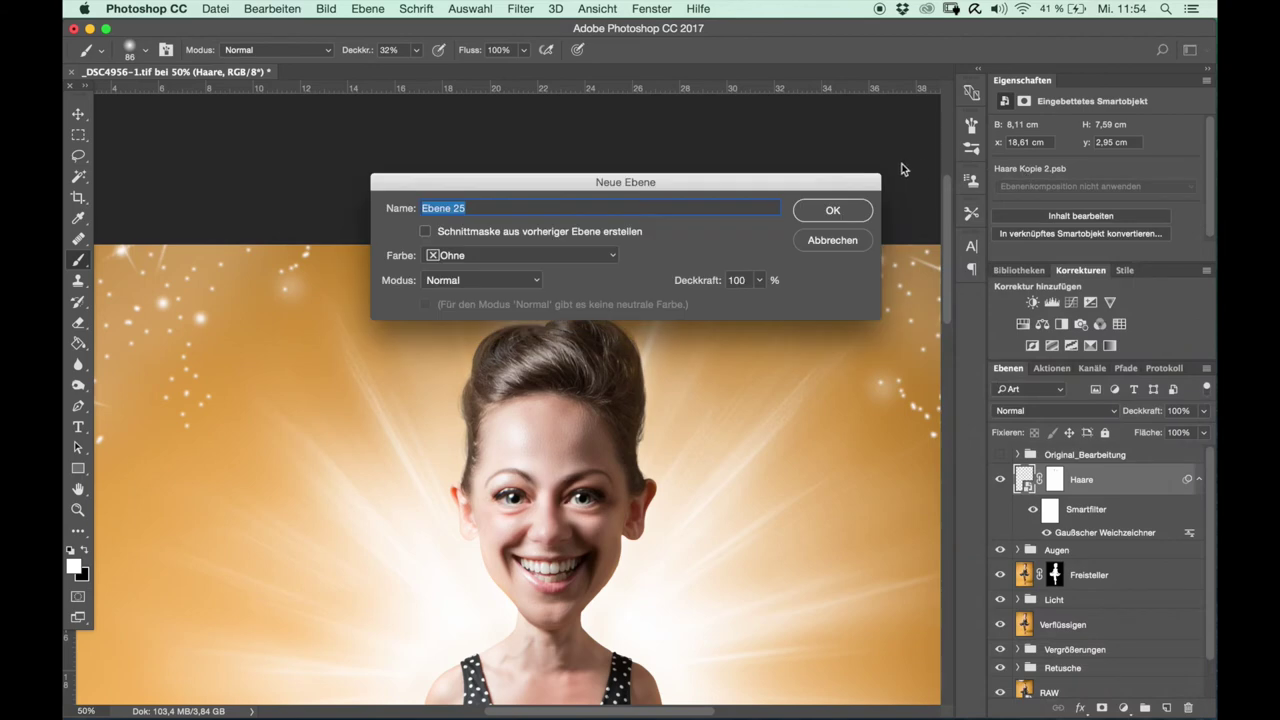
Create the new layer named 'Haare', set a 1-pixel brush and zoom in on the hairline.
text(Haare)
click(862, 208)
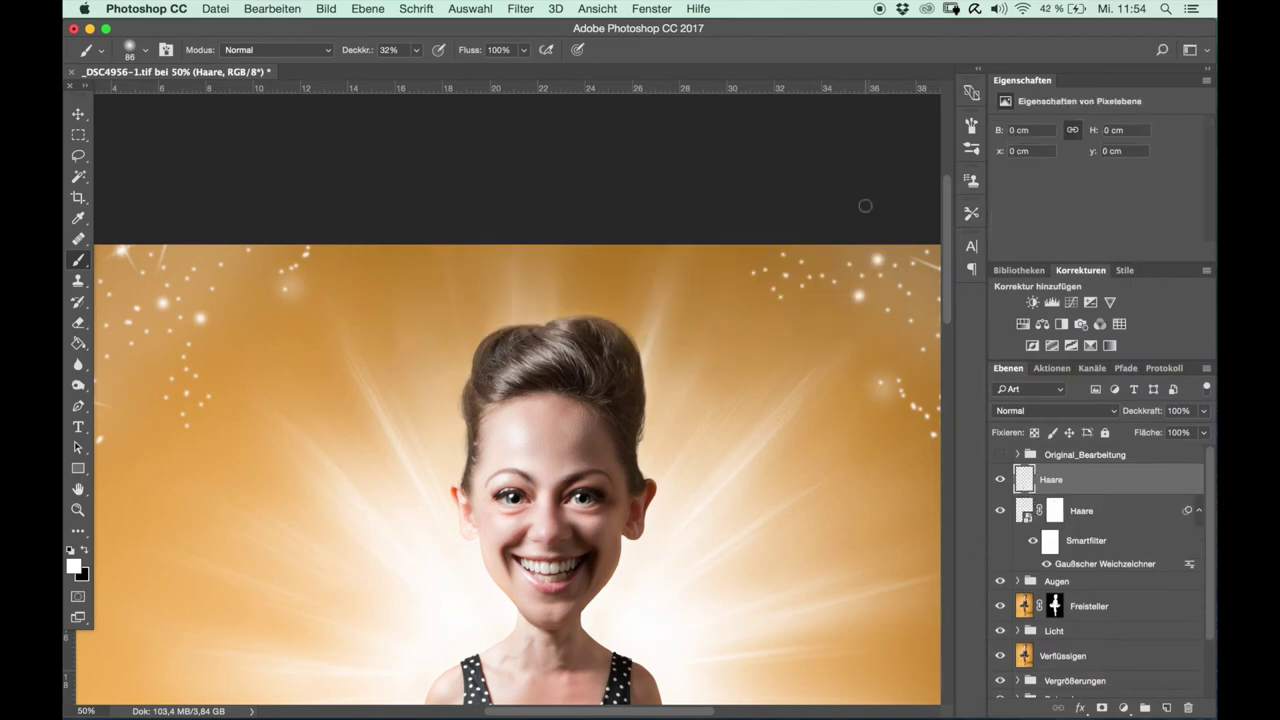
drag(371, 339, 336, 333)
key(ctrl+plus)
key(ctrl+plus)
key(ctrl+plus)
key(ctrl+plus)
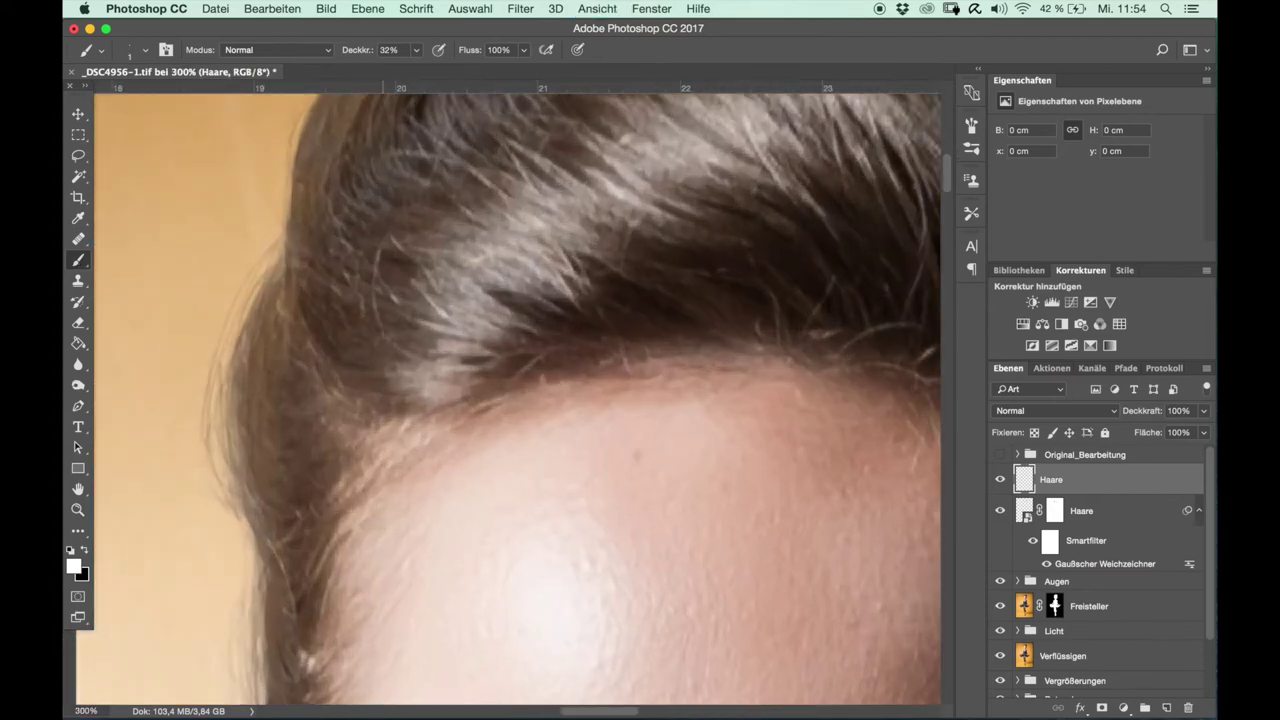
scroll(508, 398, up, 5)
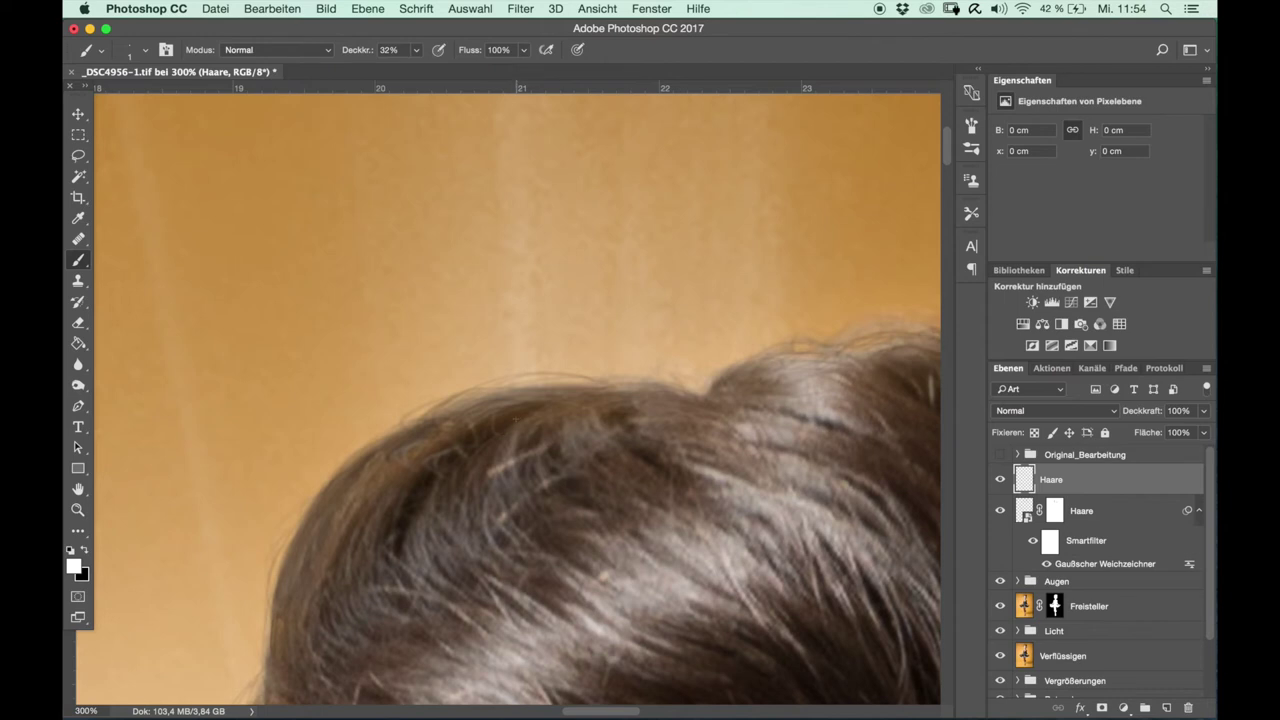
Sample the dark brown hair colour, paint fine strands along the top edge, and raise brush opacity.
alt+click(522, 408)
drag(376, 430, 472, 388)
mouse_move(377, 437)
mouse_down()
mouse_move(350, 500)
mouse_move(300, 560)
mouse_up()
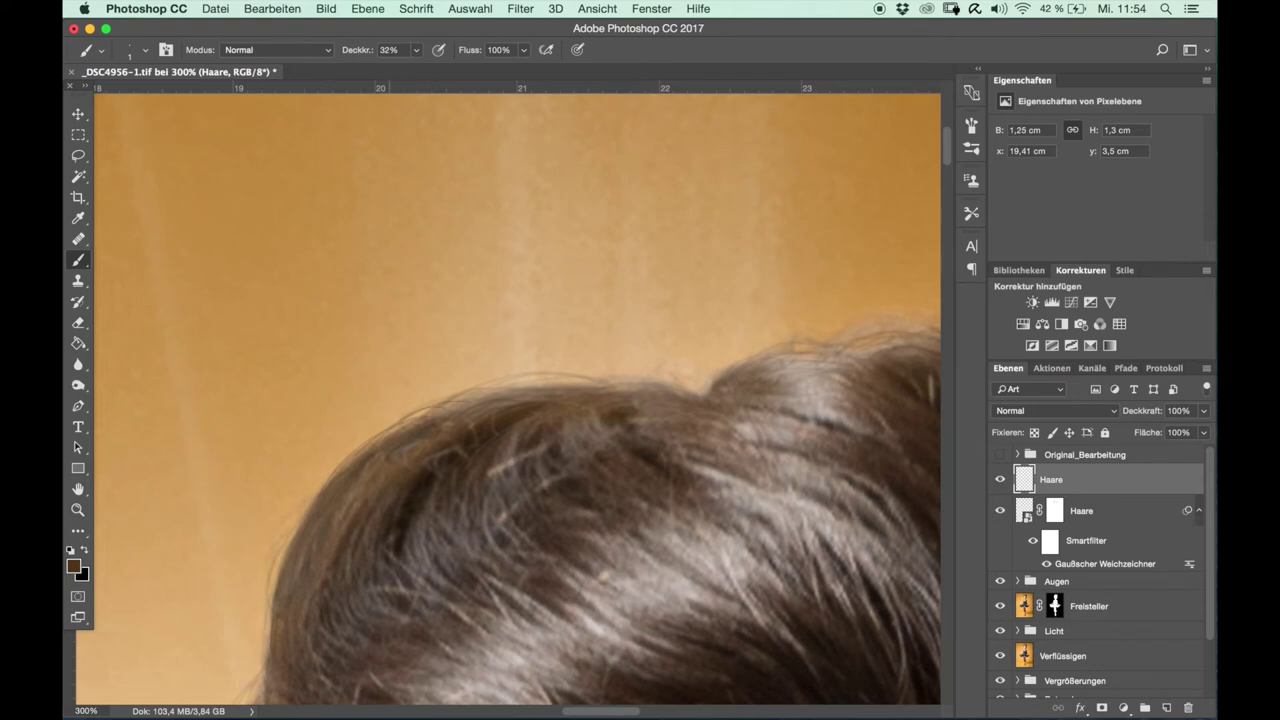
drag(416, 410, 493, 385)
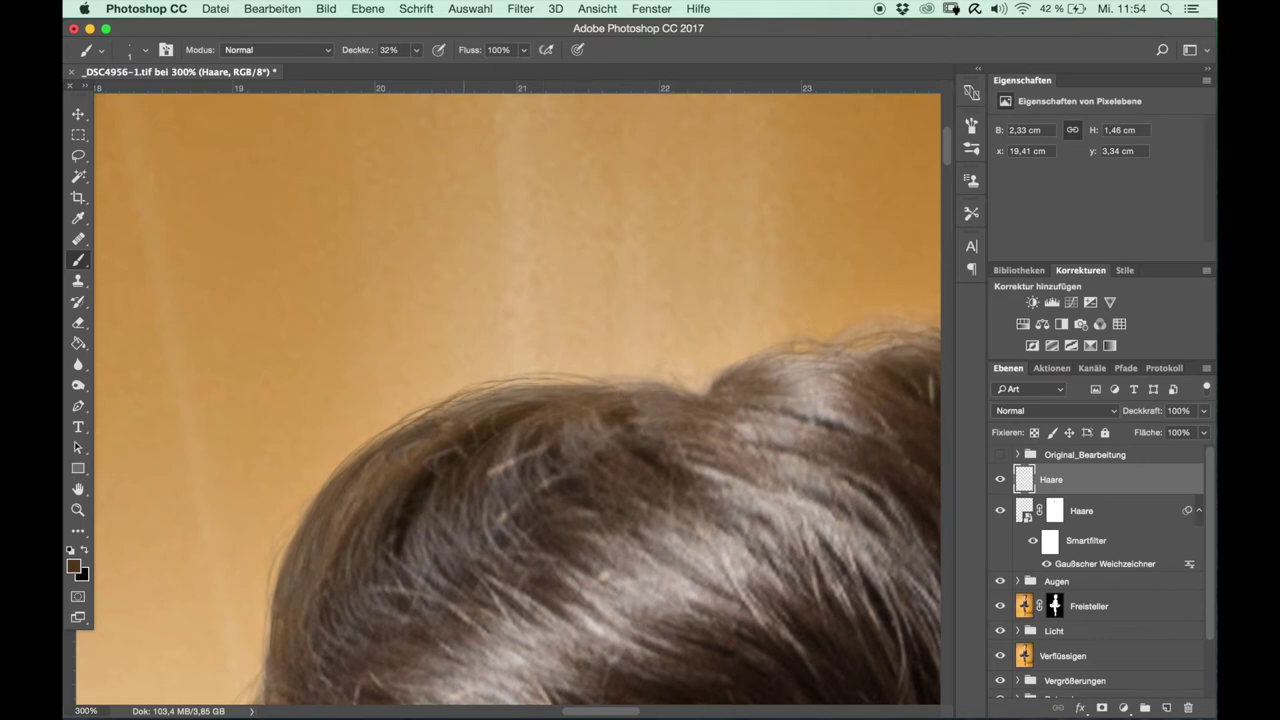
drag(357, 51, 355, 86)
click(166, 49)
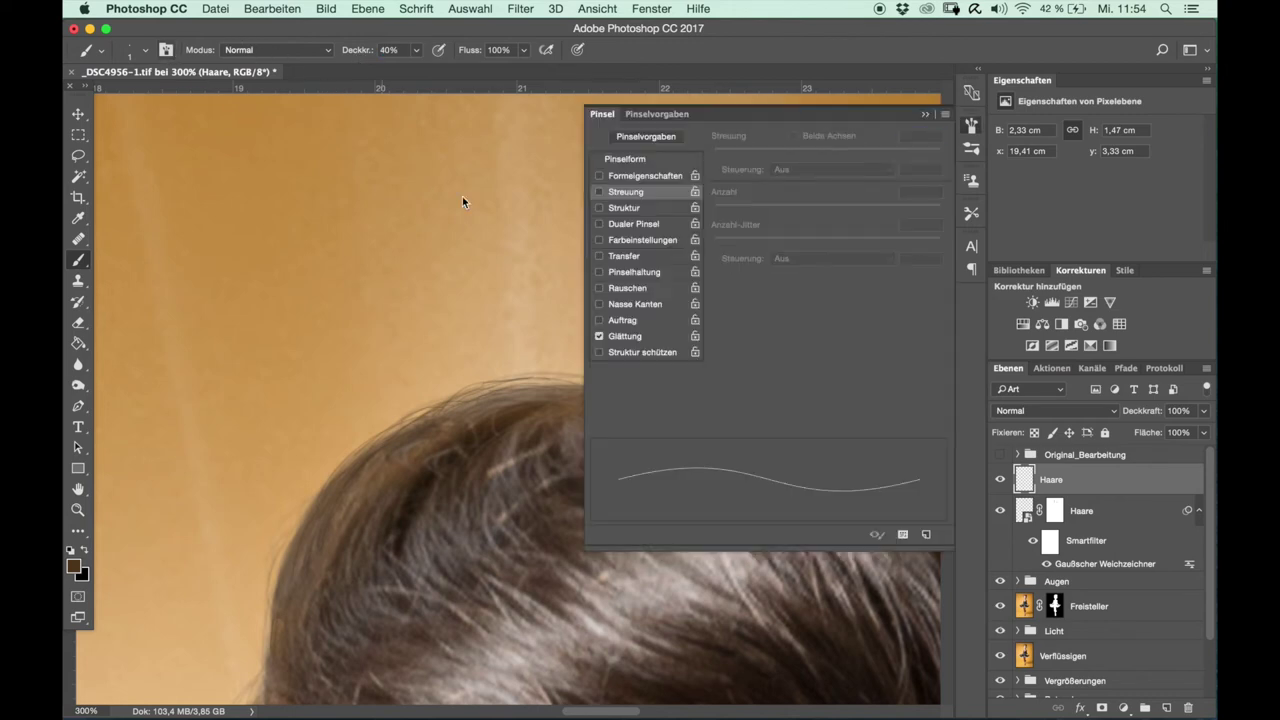
Enable Formeigenschaften with Größen-Jitter control on Aus, then paint another fine strand.
click(661, 178)
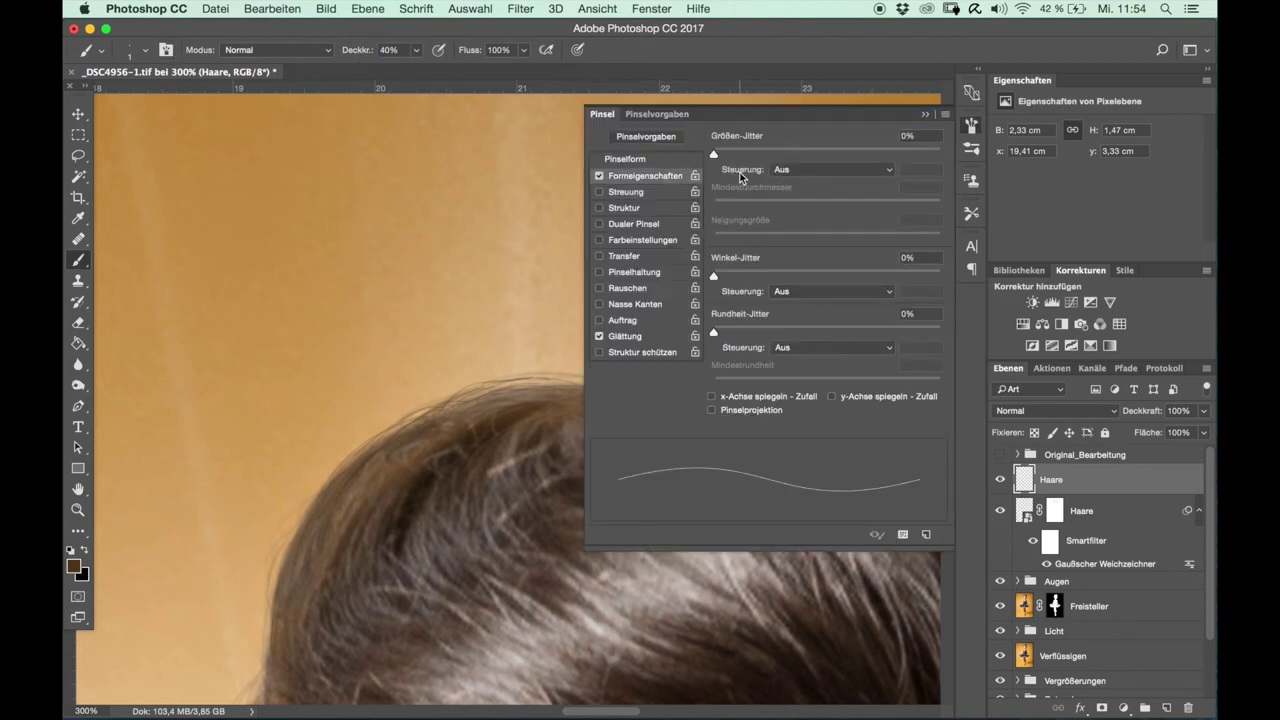
click(828, 172)
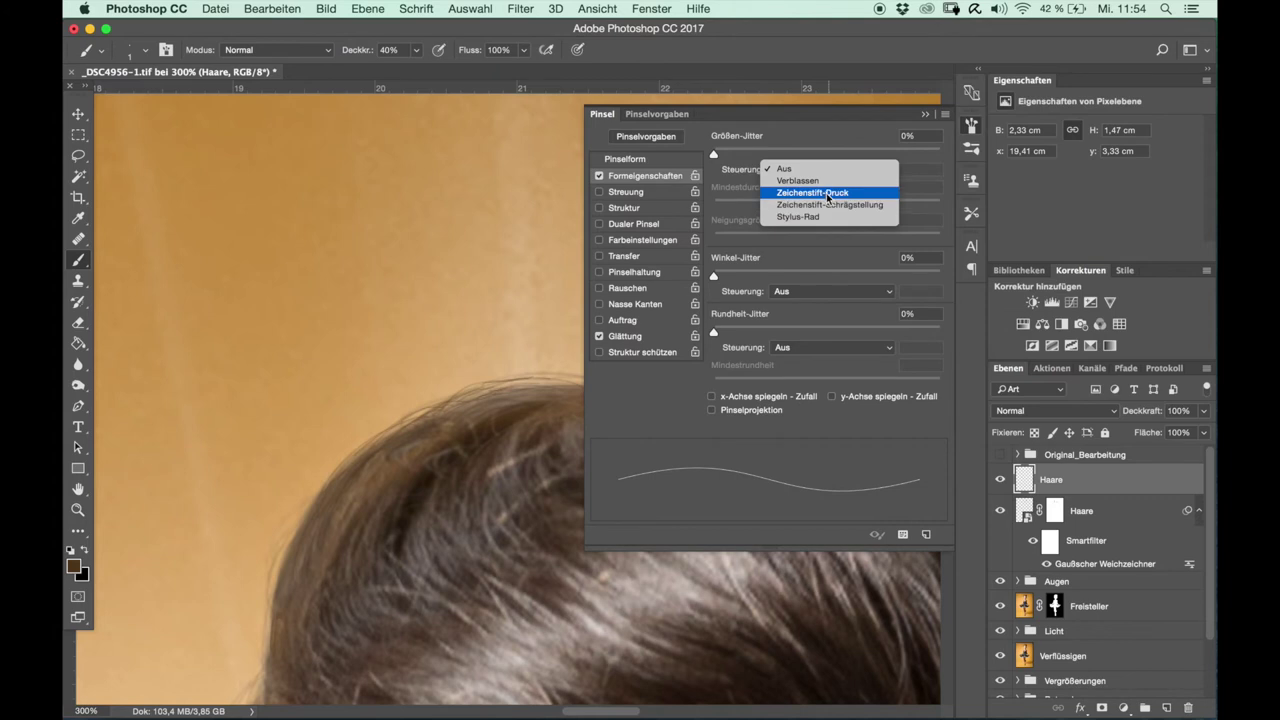
click(828, 168)
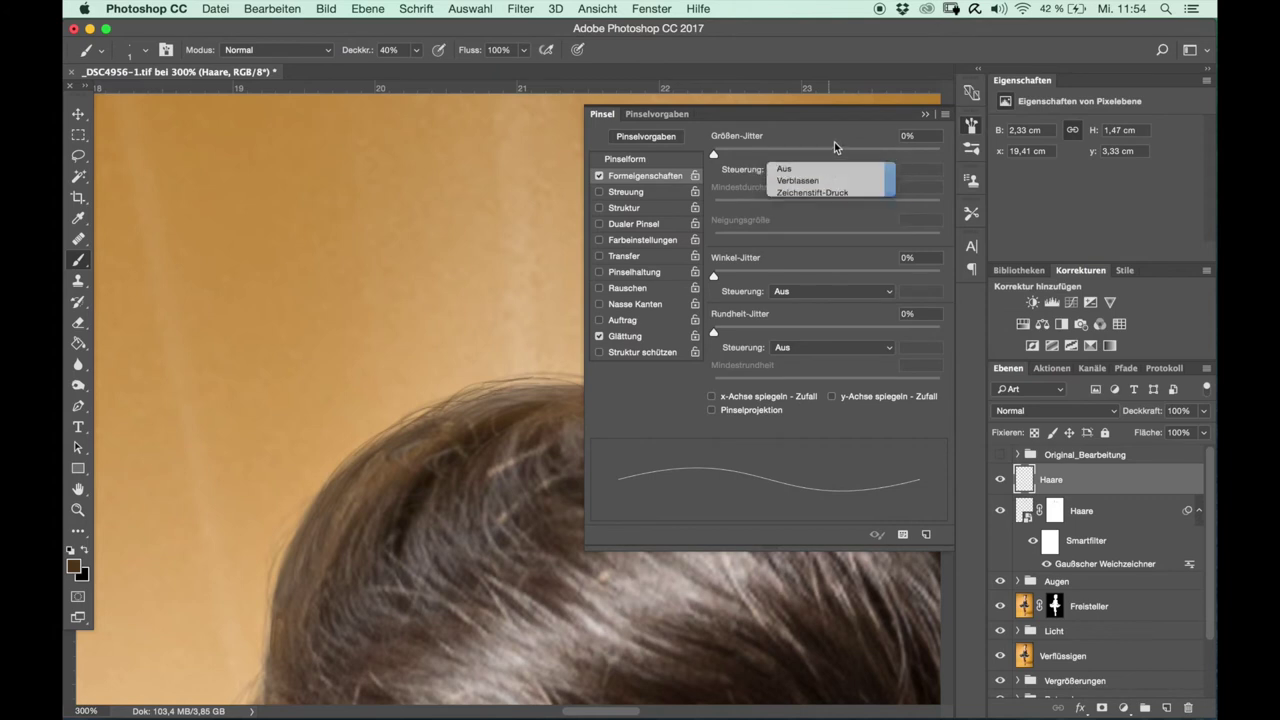
click(925, 114)
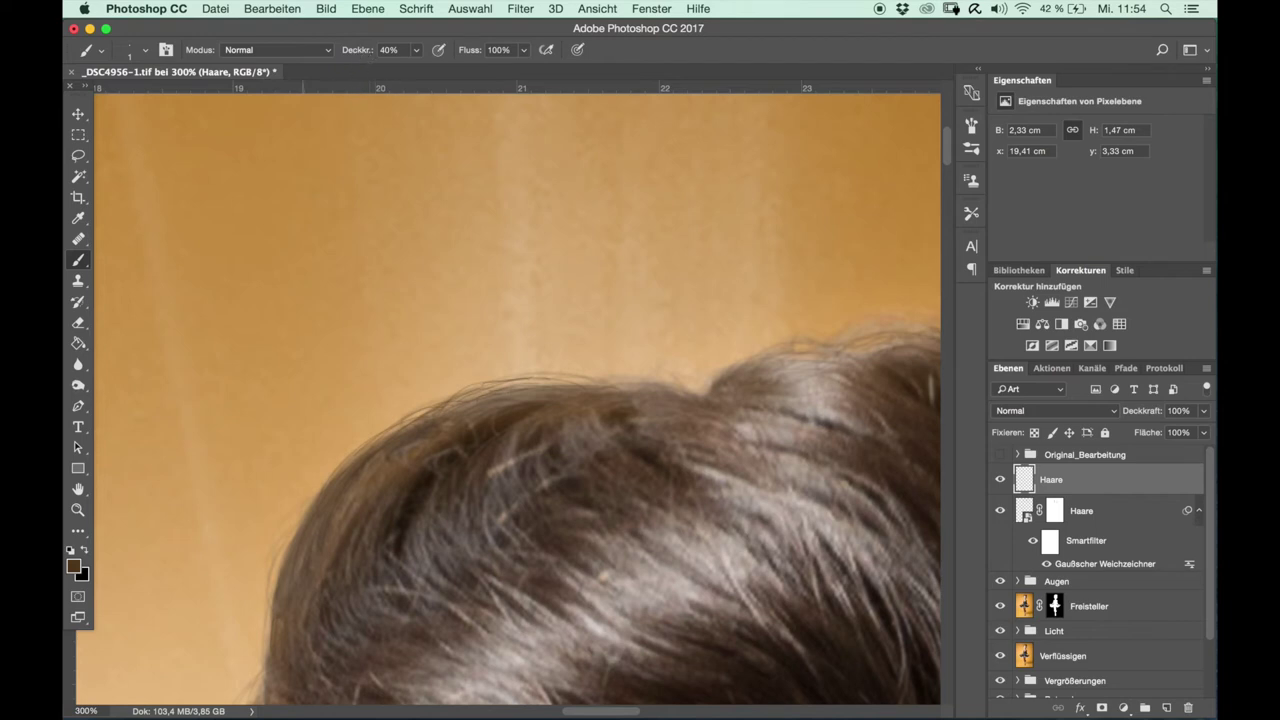
mouse_move(310, 500)
mouse_down()
mouse_move(330, 510)
mouse_move(275, 600)
mouse_up()
Convert the strand layer for smart filters and apply a Gaussian blur of about 0.3 radius.
click(522, 10)
click(567, 55)
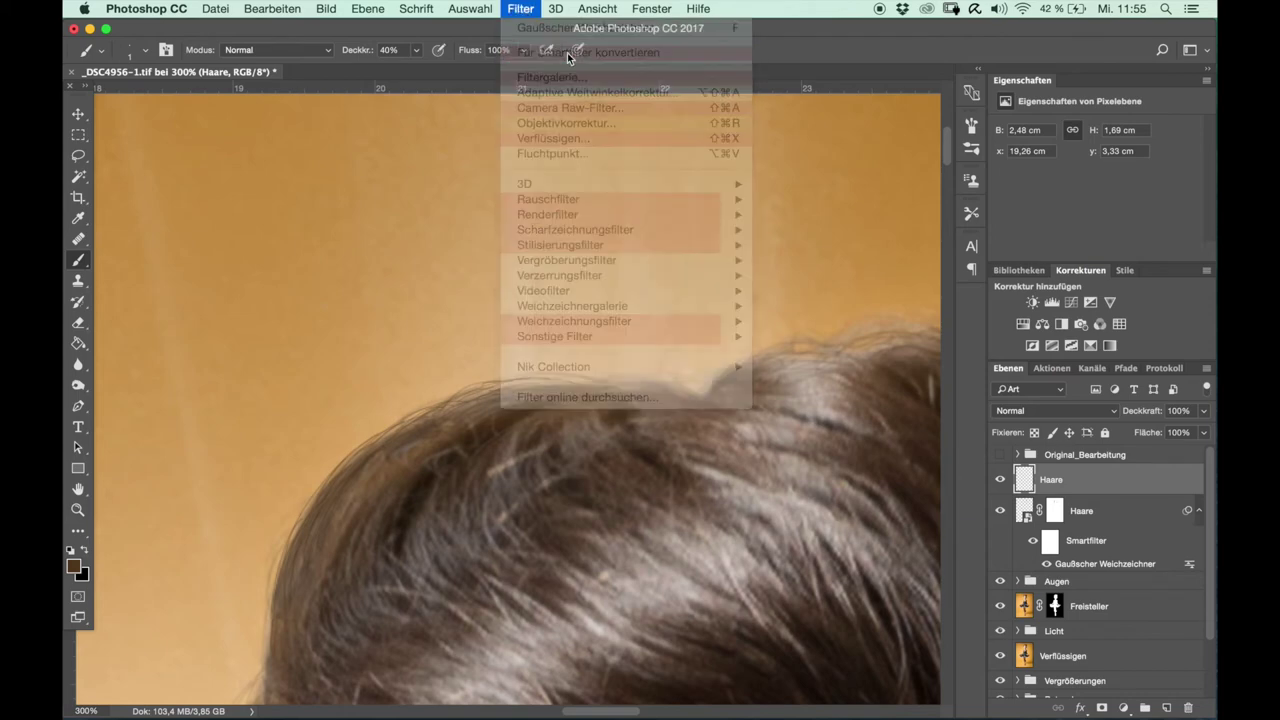
click(767, 292)
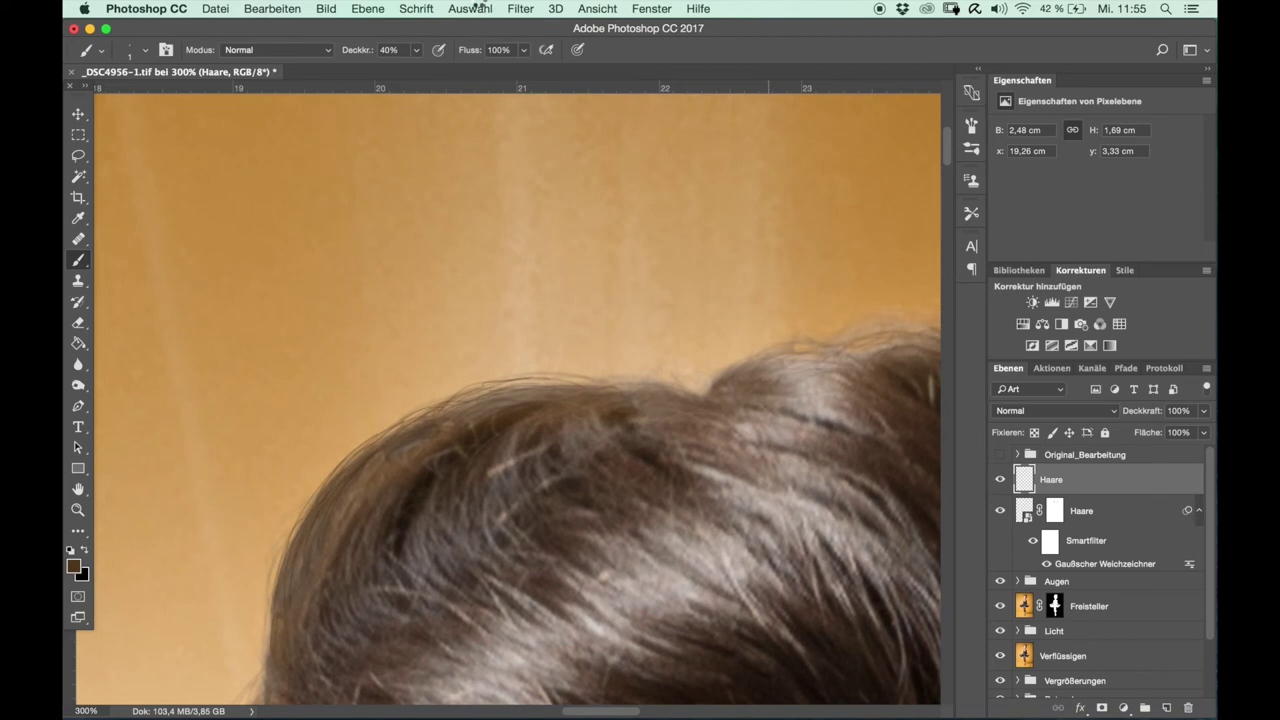
click(520, 8)
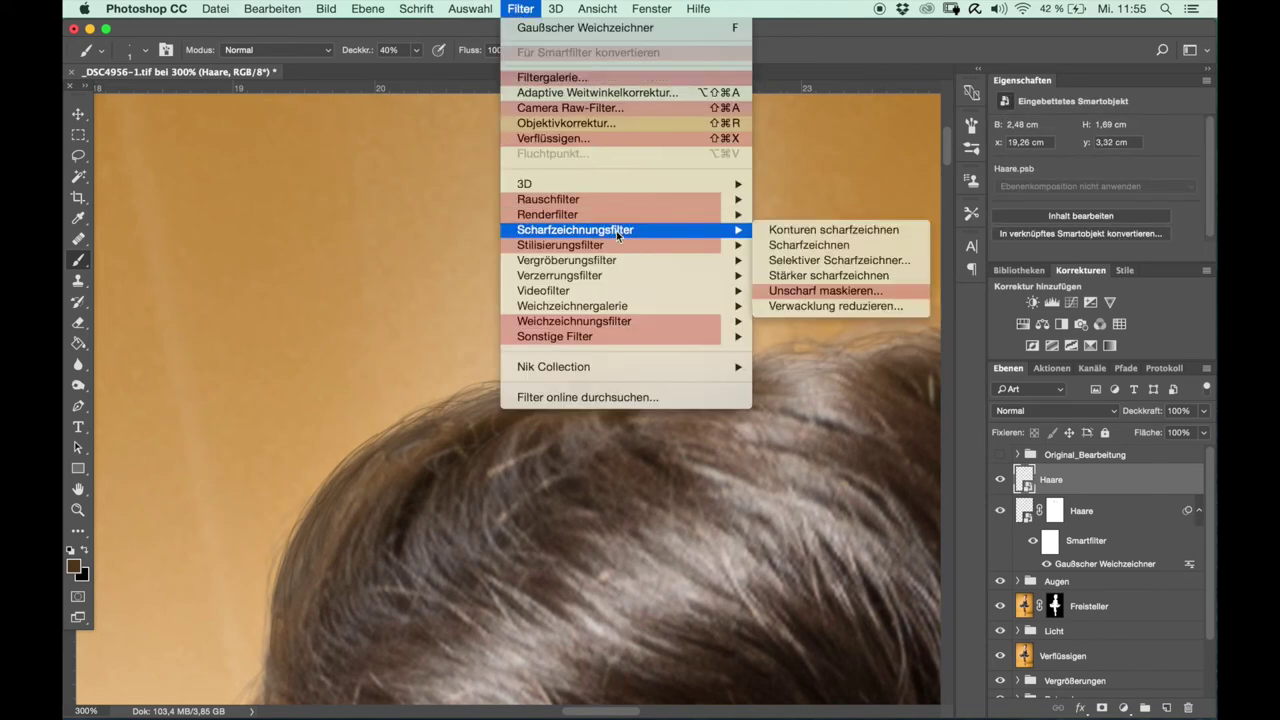
mouse_move(574, 321)
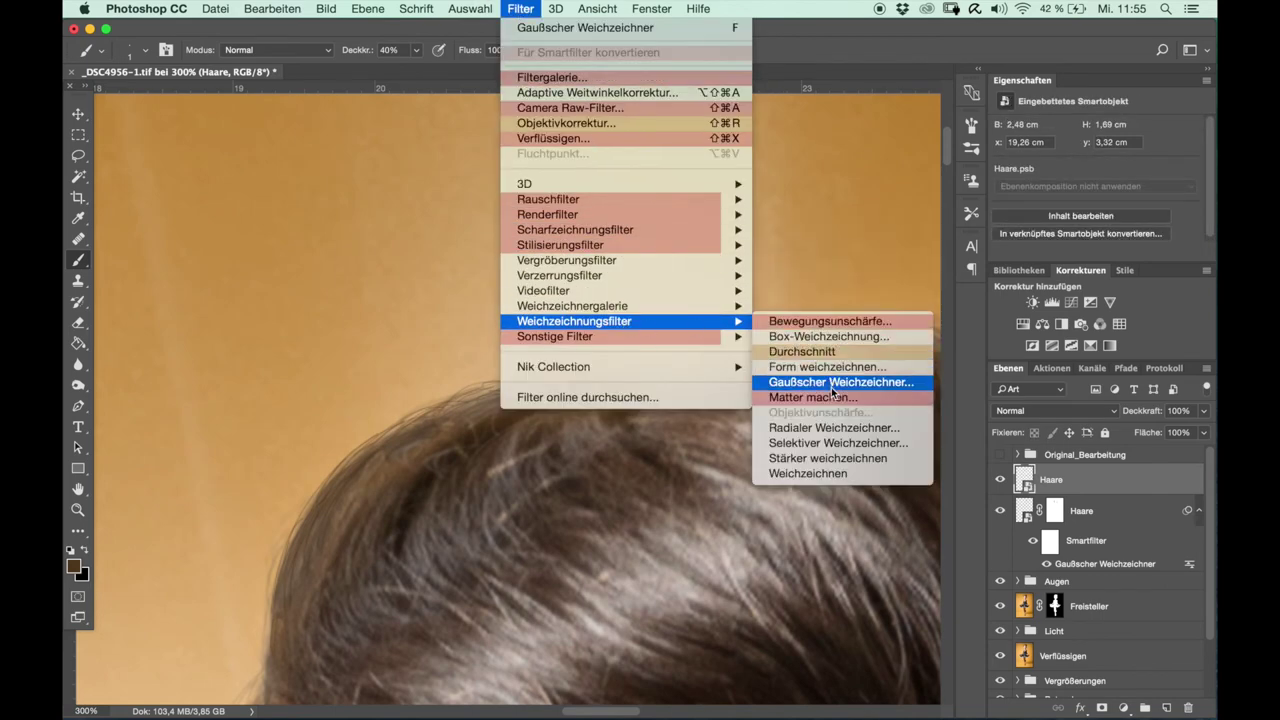
click(831, 388)
click(850, 369)
drag(846, 372, 845, 371)
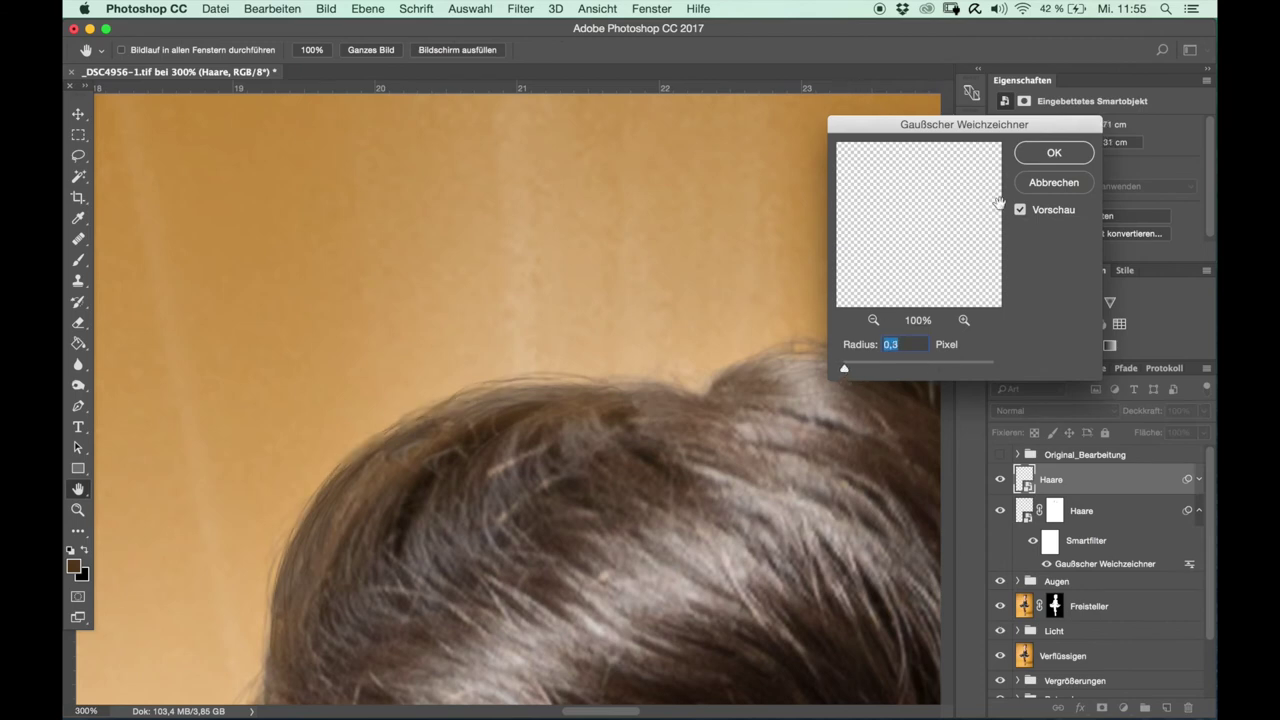
click(1048, 163)
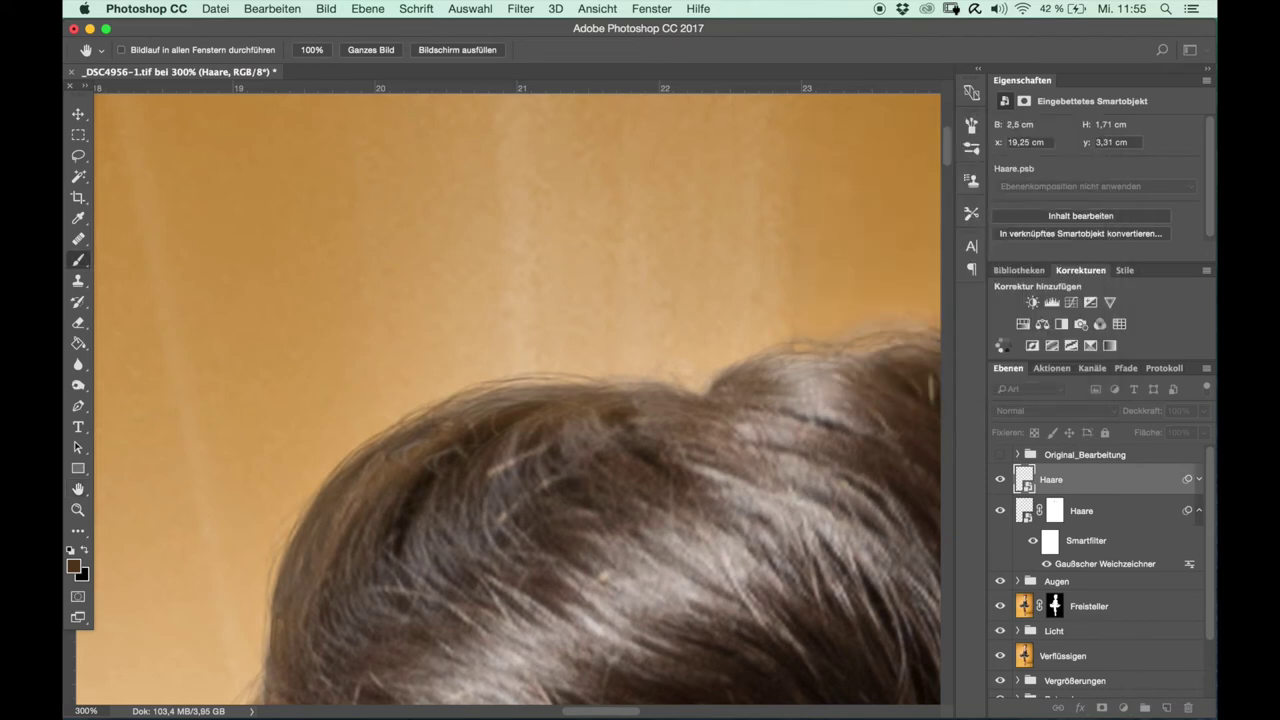
Compare the blurred strand layer, then drag it to the trash.
key(b)
click(1001, 481)
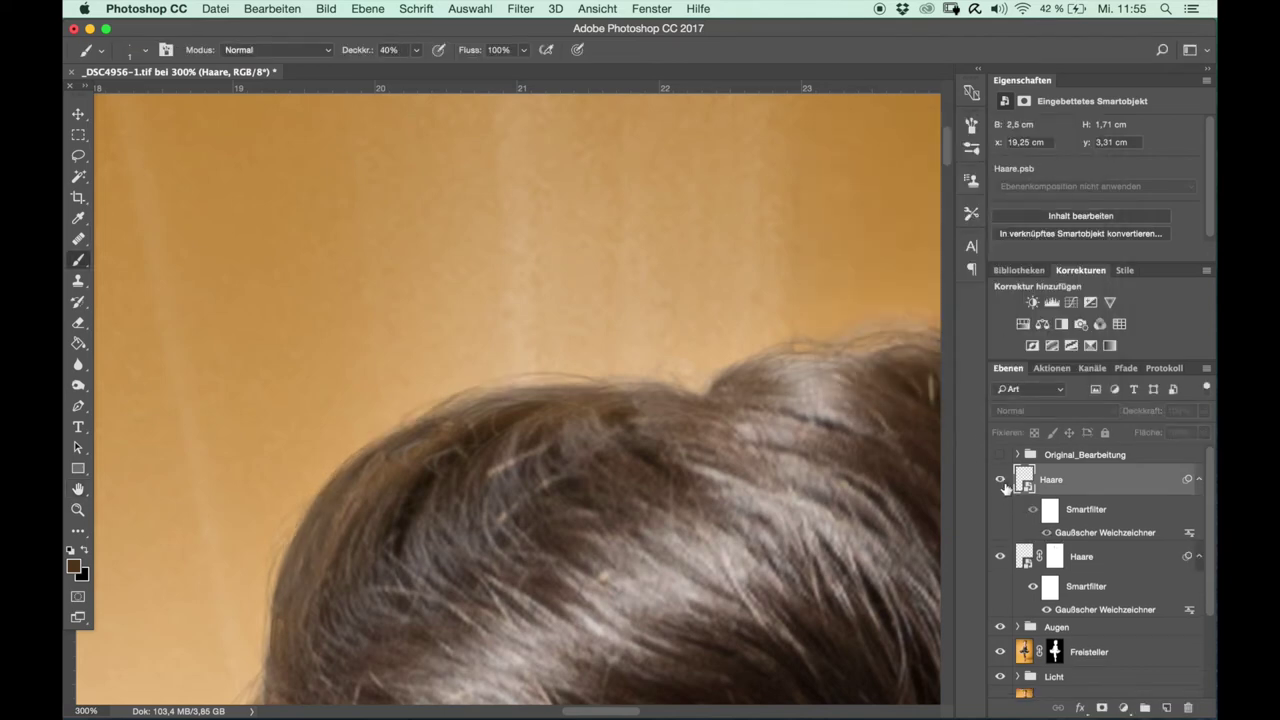
click(1001, 481)
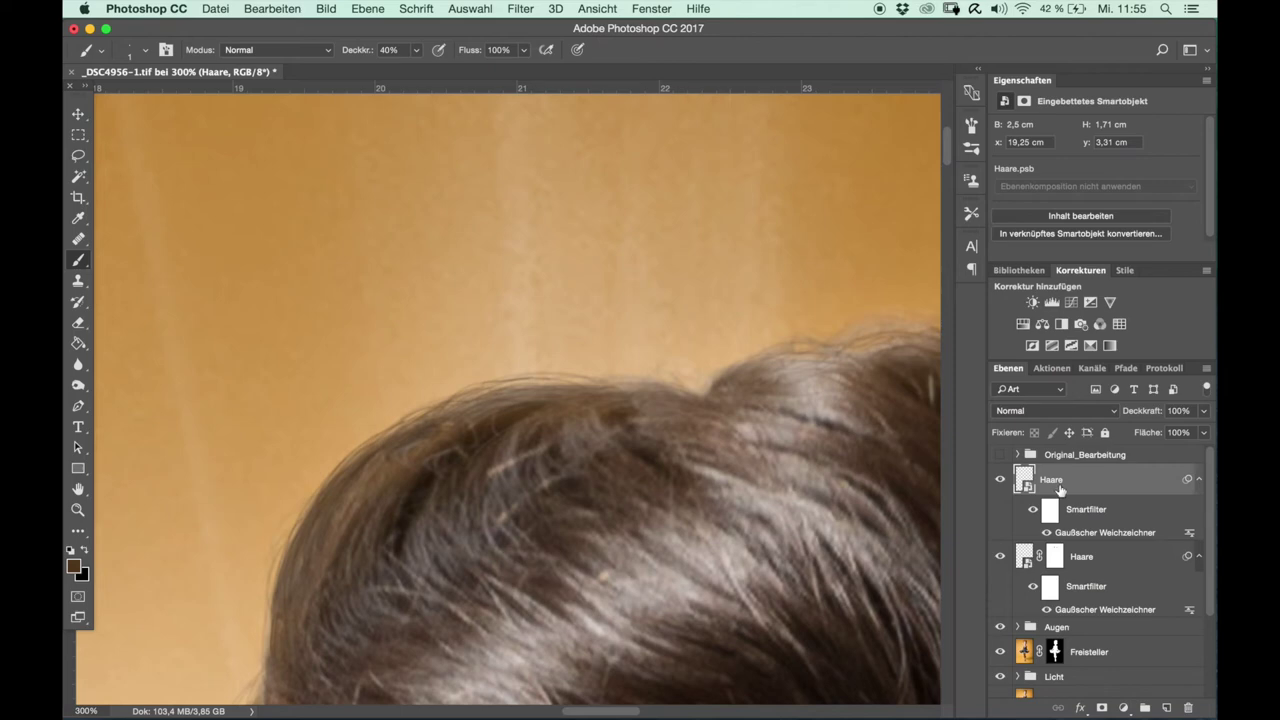
drag(1120, 480, 1188, 707)
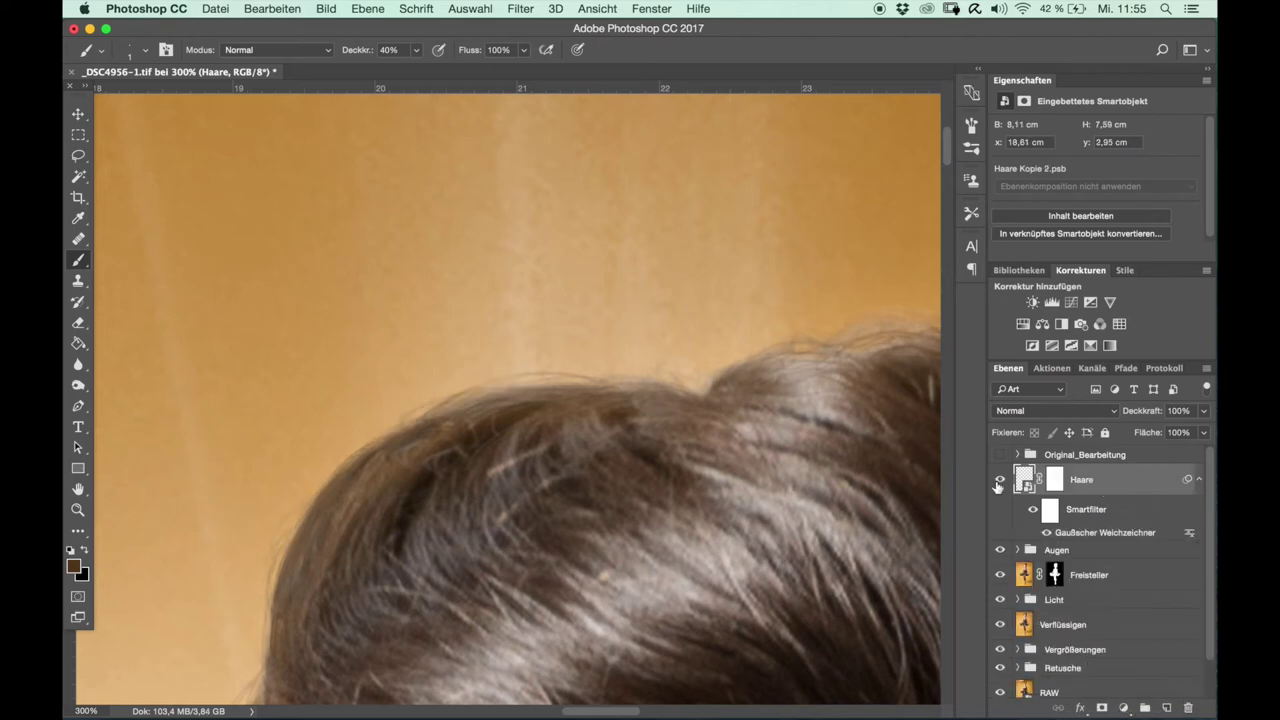
key(ctrl+minus)
key(ctrl+minus)
key(ctrl+minus)
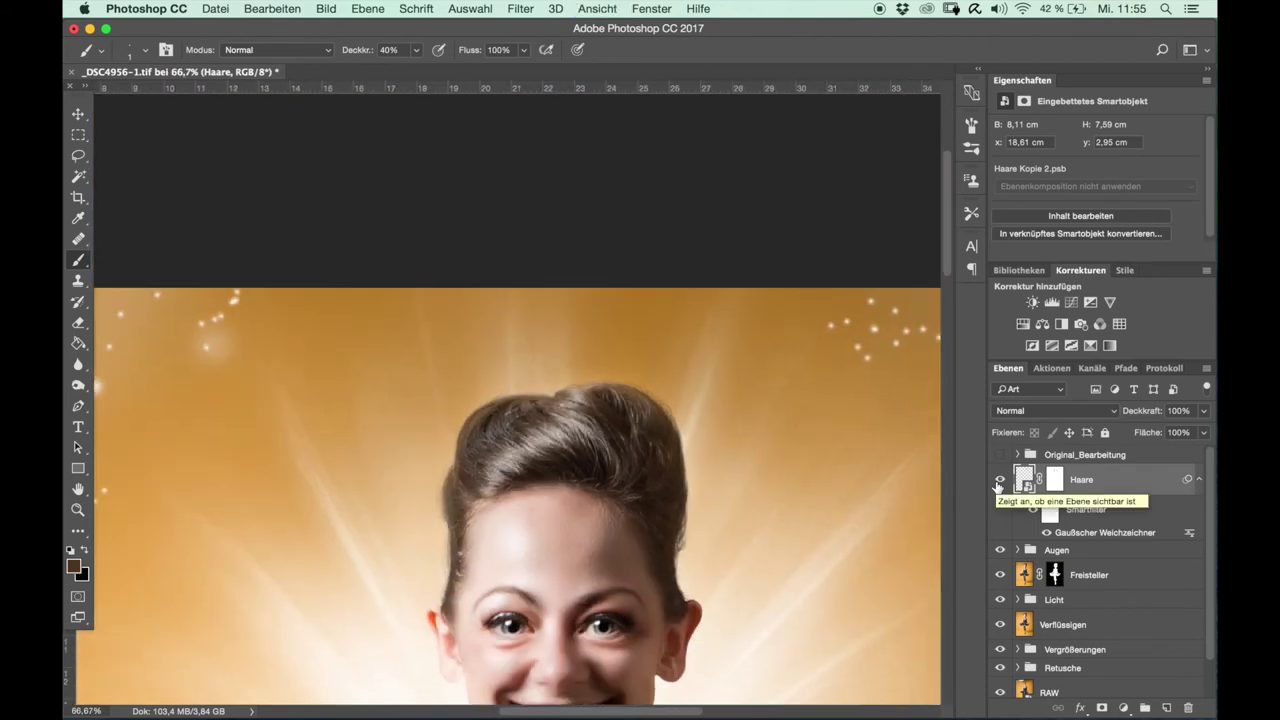
Compare the Haare layer off and on and zoom out to show the whole figure.
click(999, 483)
click(999, 483)
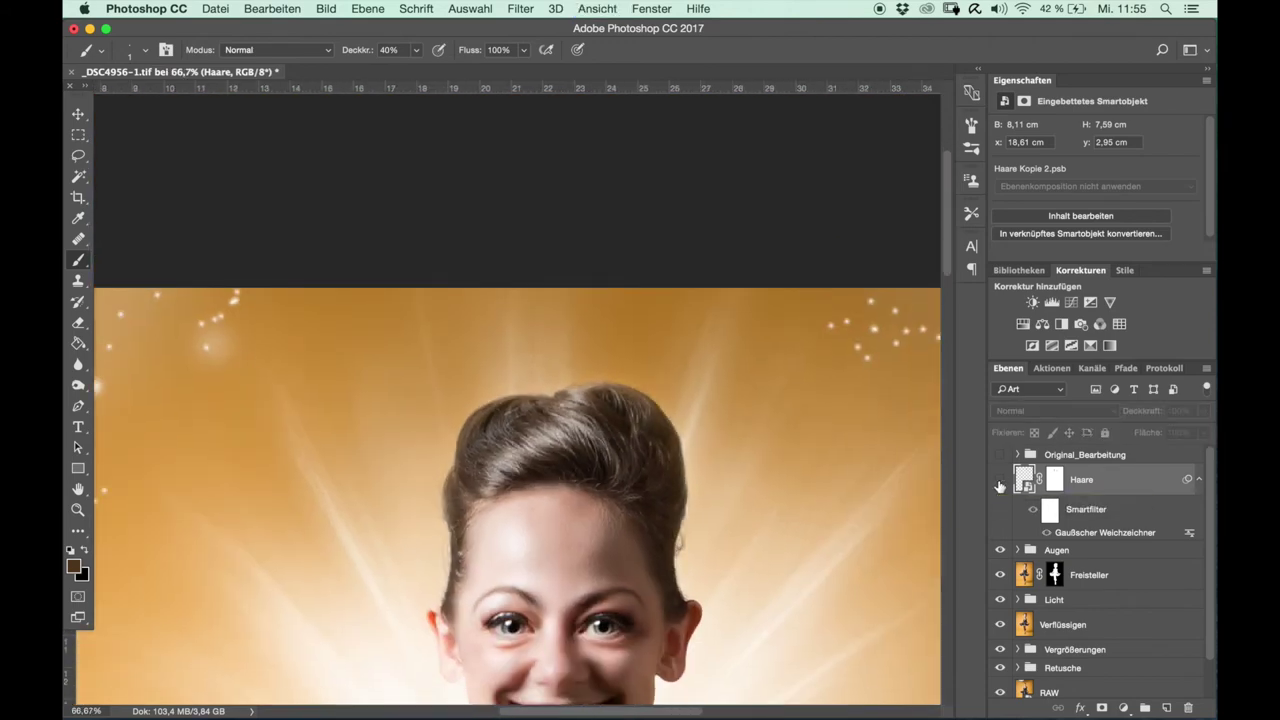
key(ctrl+minus)
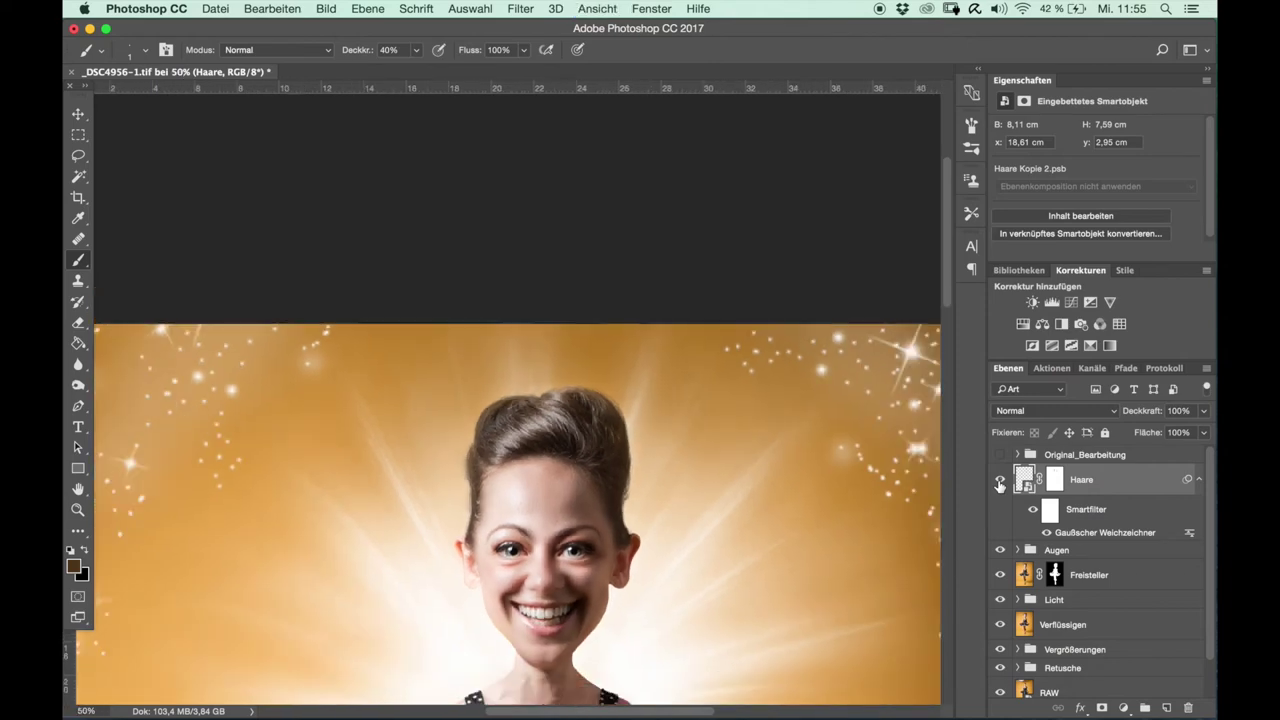
key(ctrl+minus)
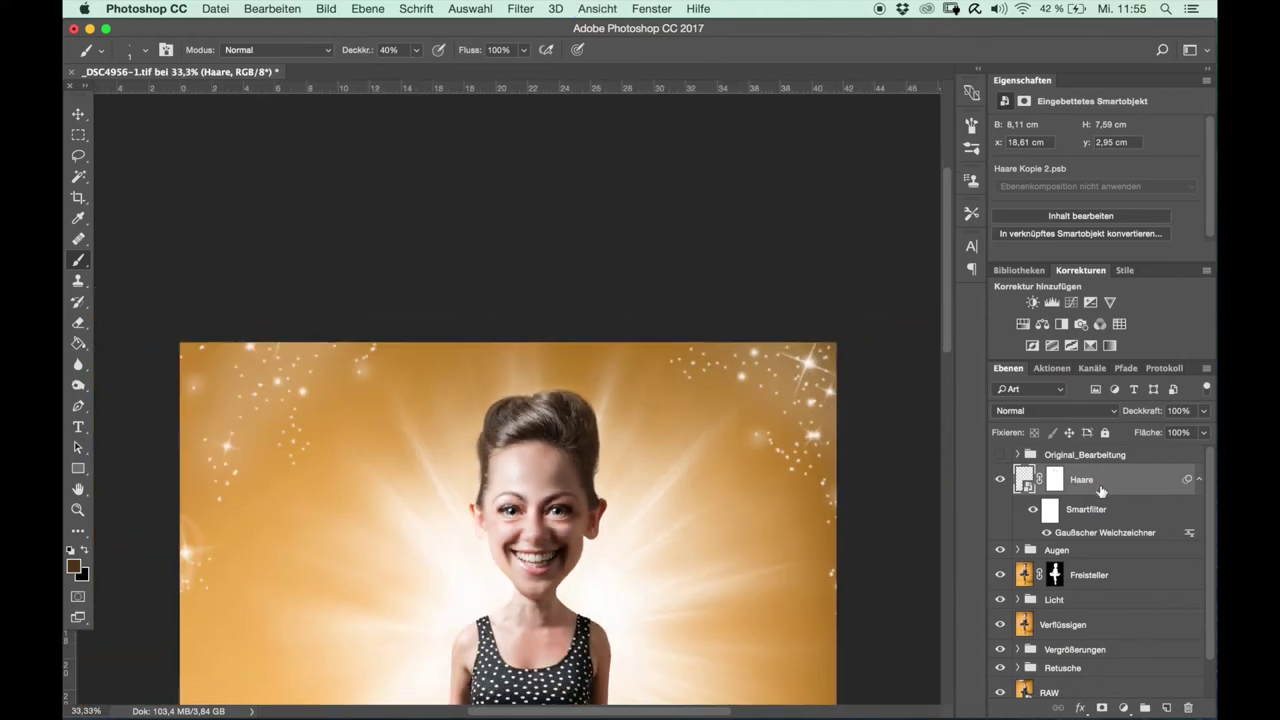
mouse_move(947, 247)
mouse_down()
mouse_move(948, 303)
mouse_move(946, 290)
mouse_up()
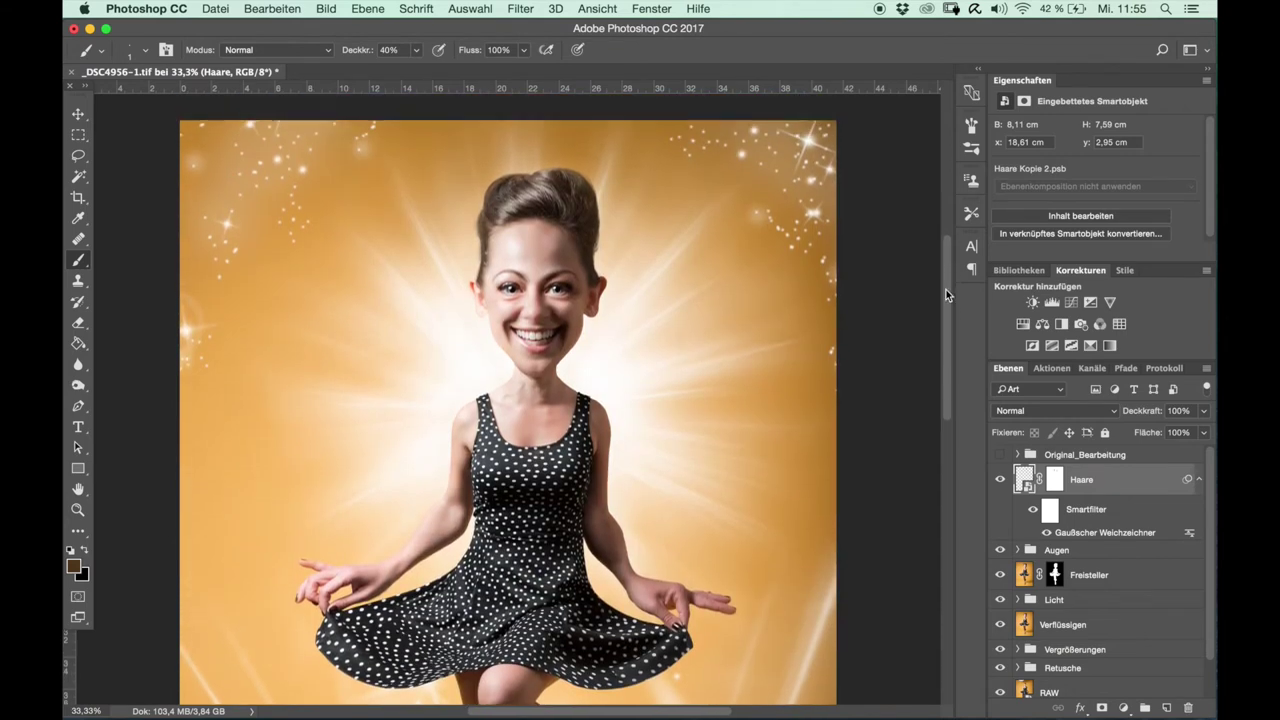
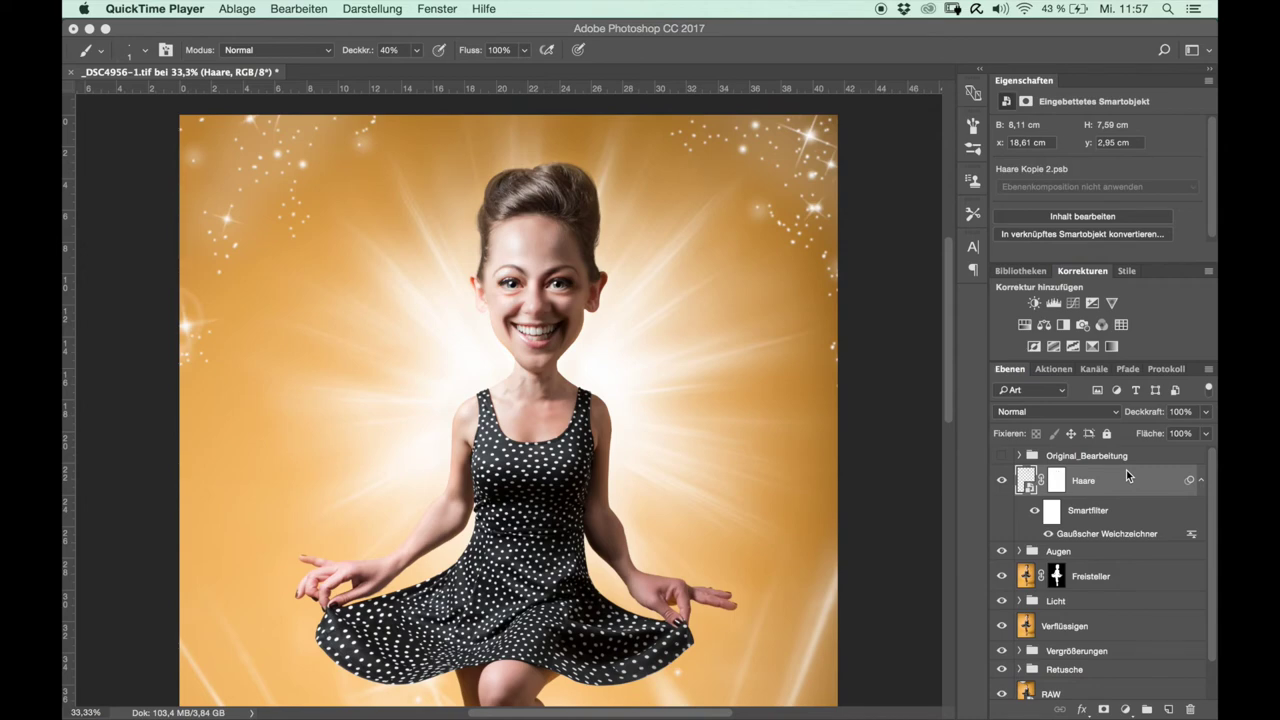
Stamp all visible layers into Ebene 25, invert it, and blend it in Strahlendes Licht.
click(1115, 484)
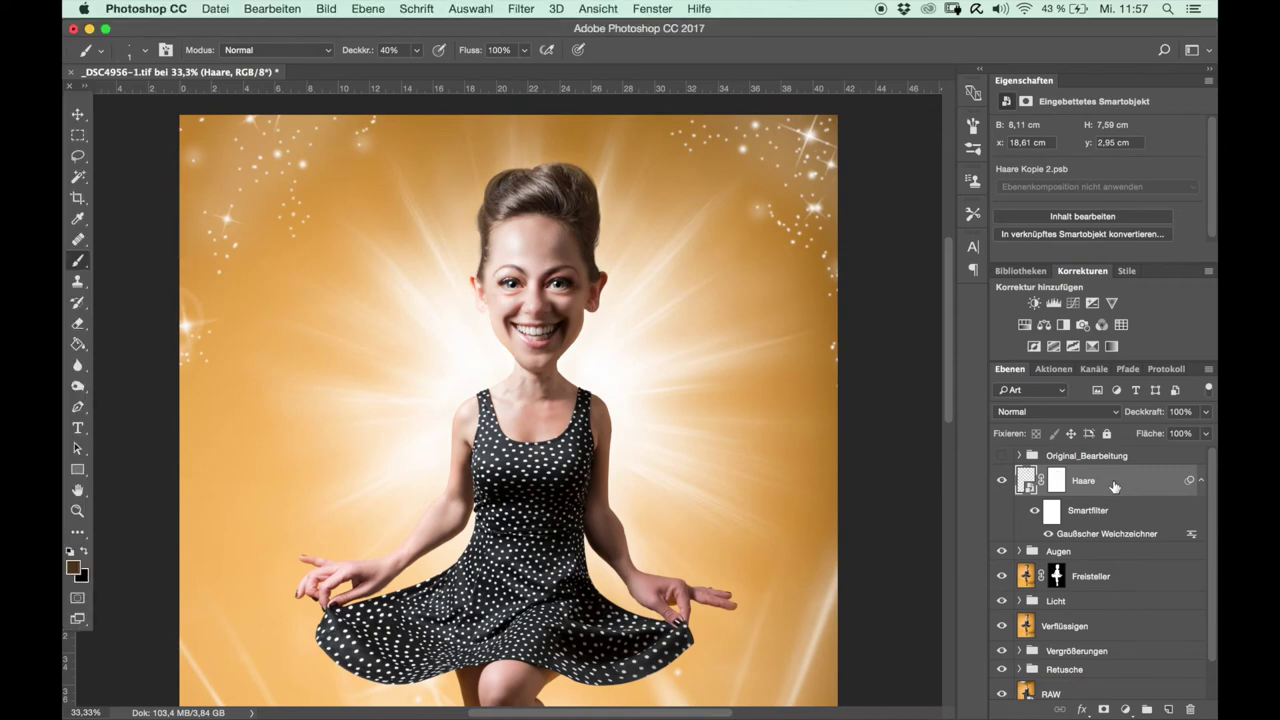
key(ctrl+alt+shift+e)
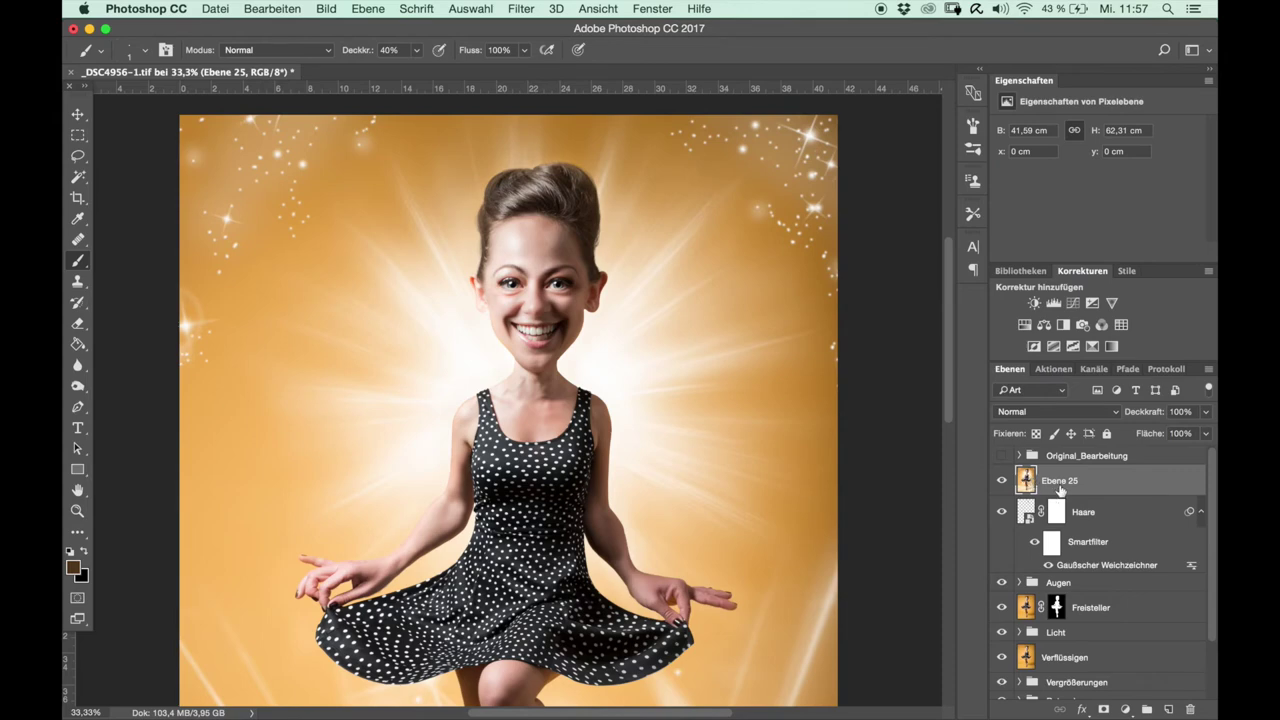
key(ctrl+i)
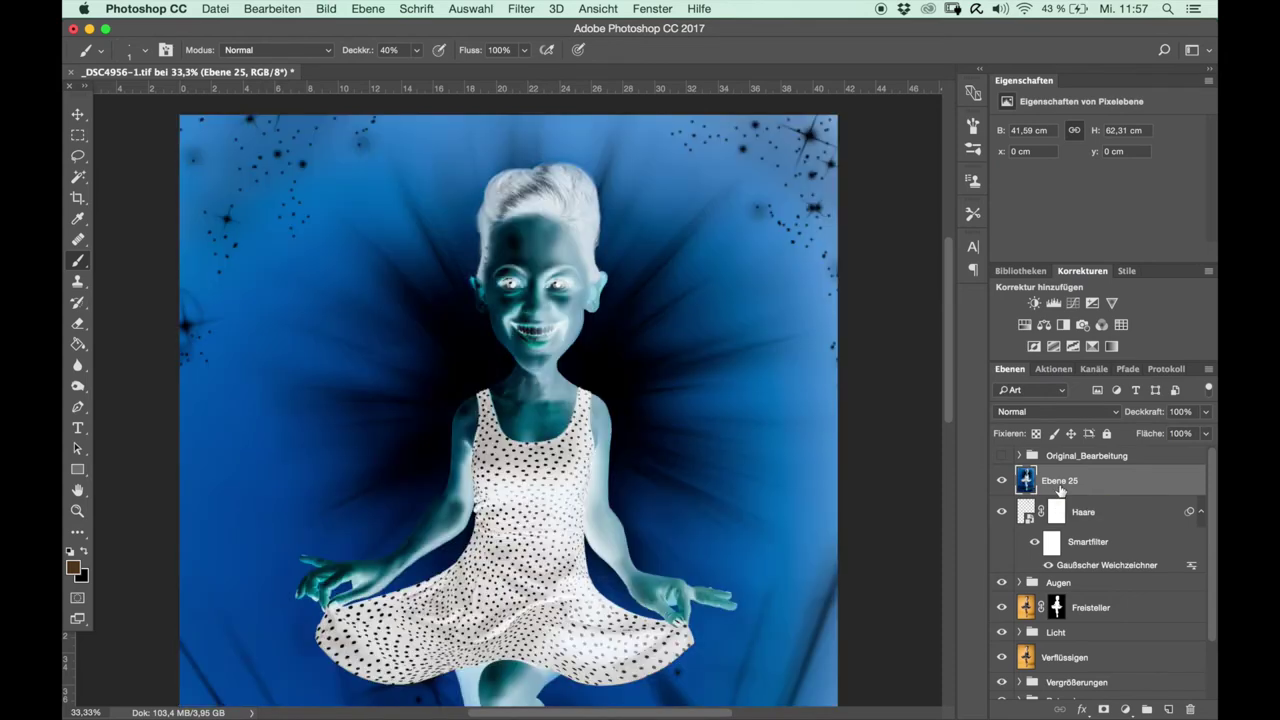
click(1090, 412)
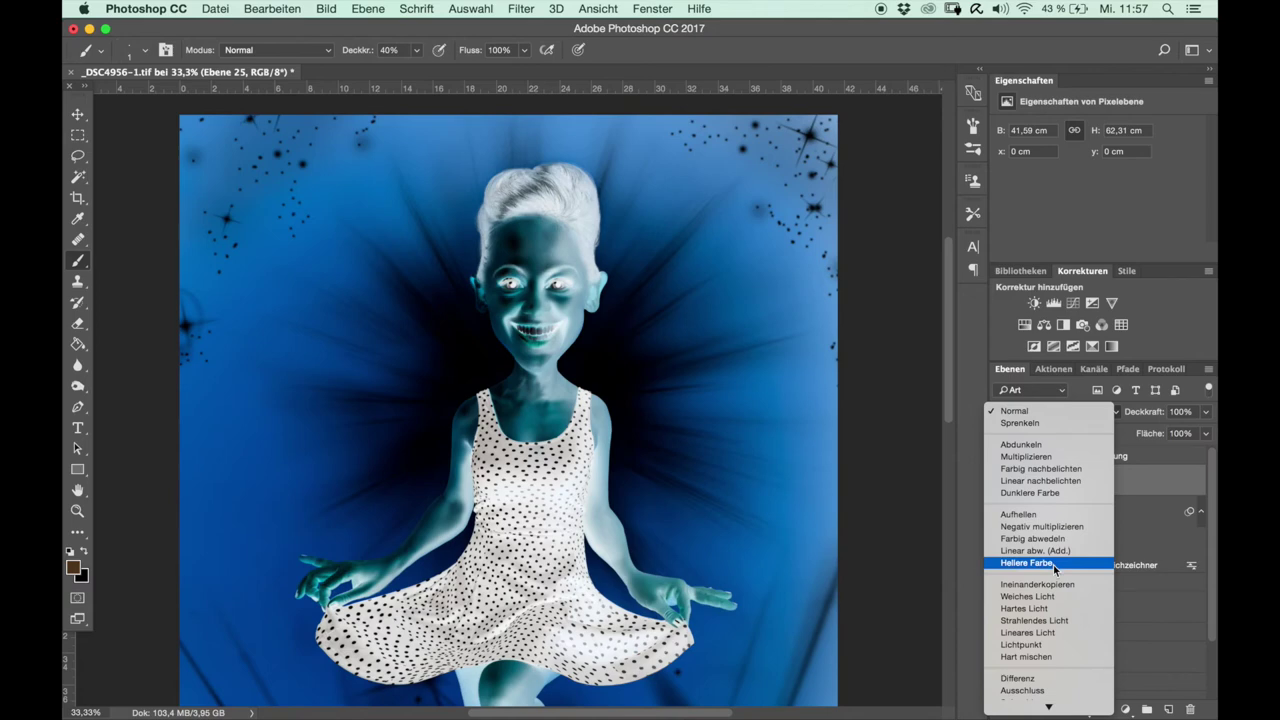
click(1055, 621)
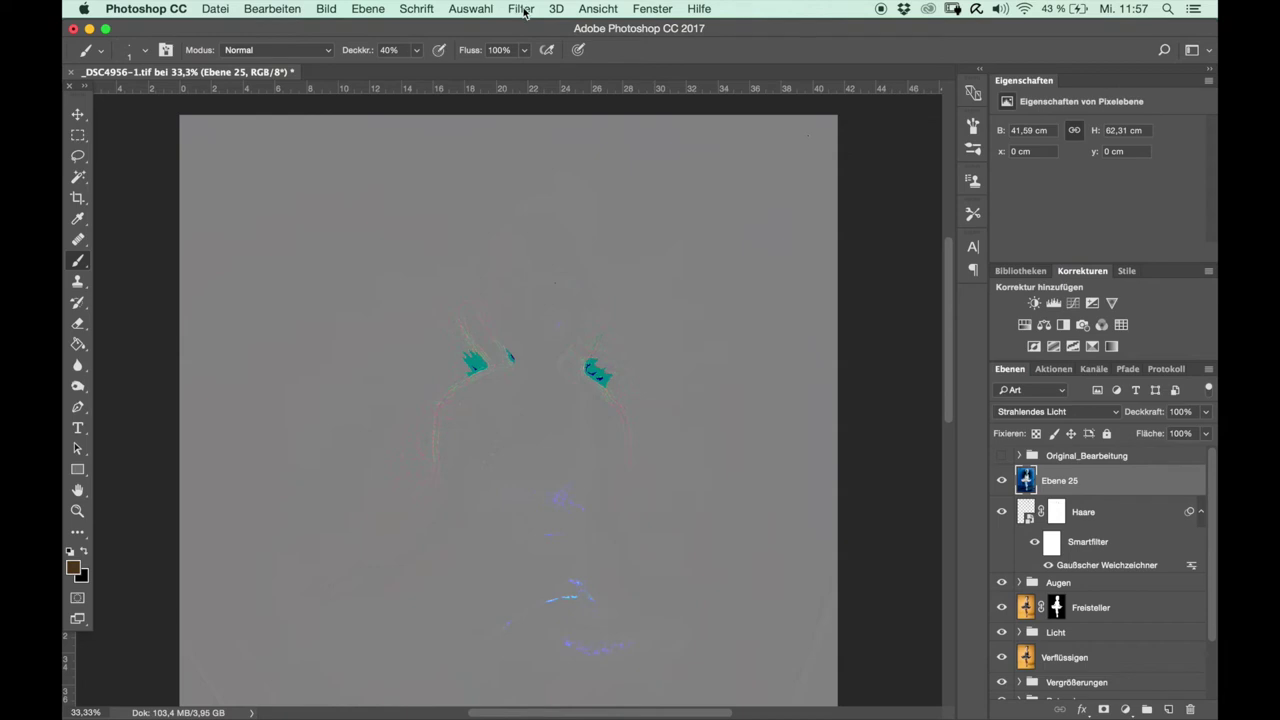
click(522, 9)
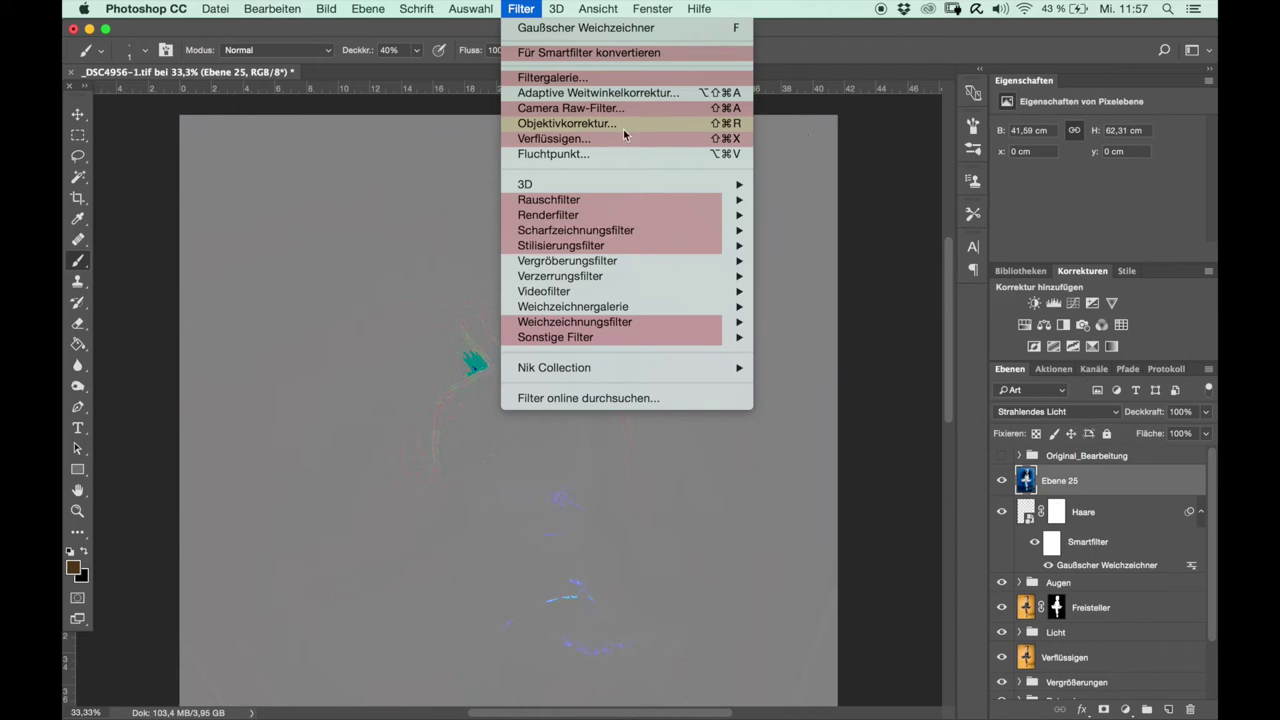
Apply Matter machen at radius 28, threshold 65 to Ebene 25, then stamp the visible result.
mouse_move(575, 322)
click(824, 406)
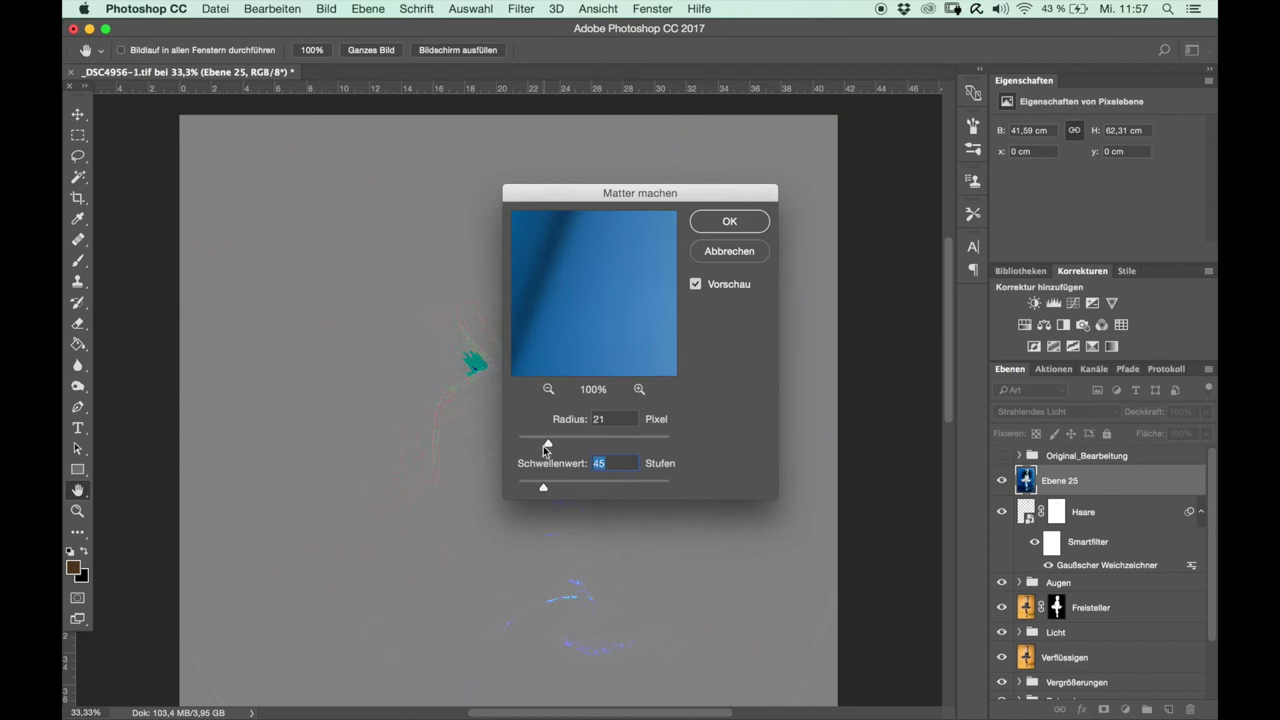
drag(549, 446, 560, 446)
click(556, 442)
drag(545, 488, 557, 488)
click(729, 222)
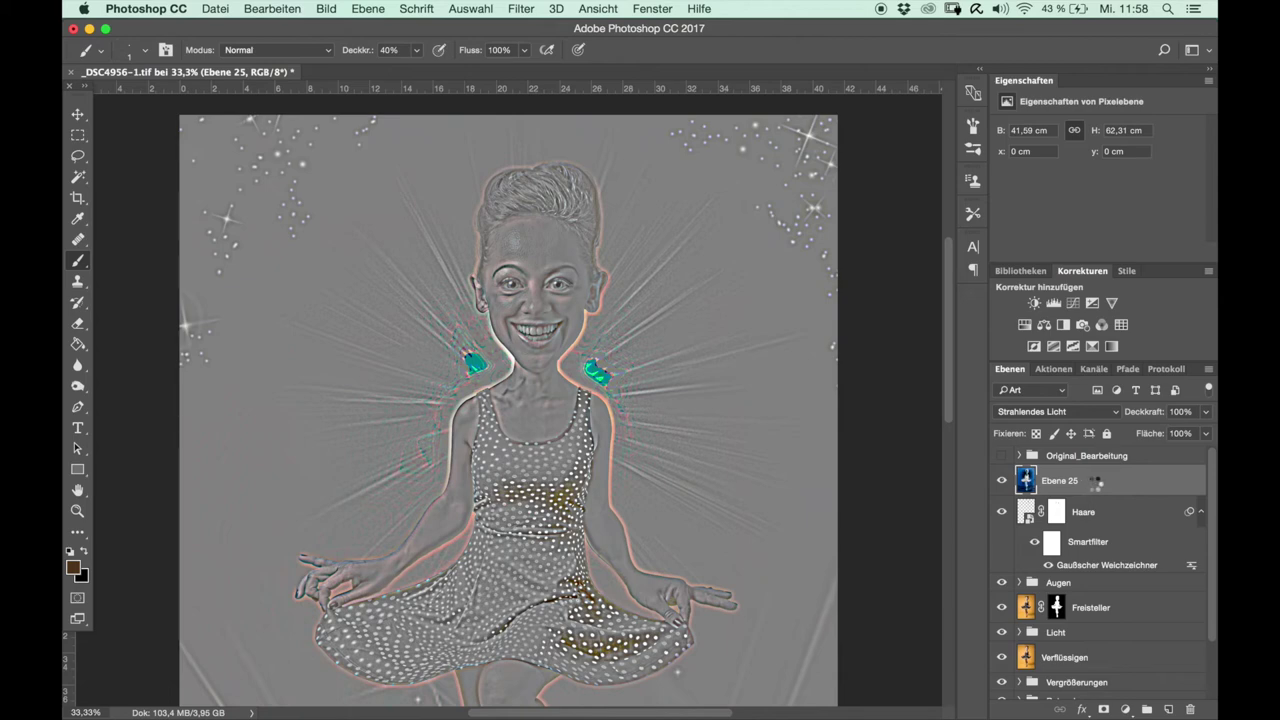
key(super+shift+alt+e)
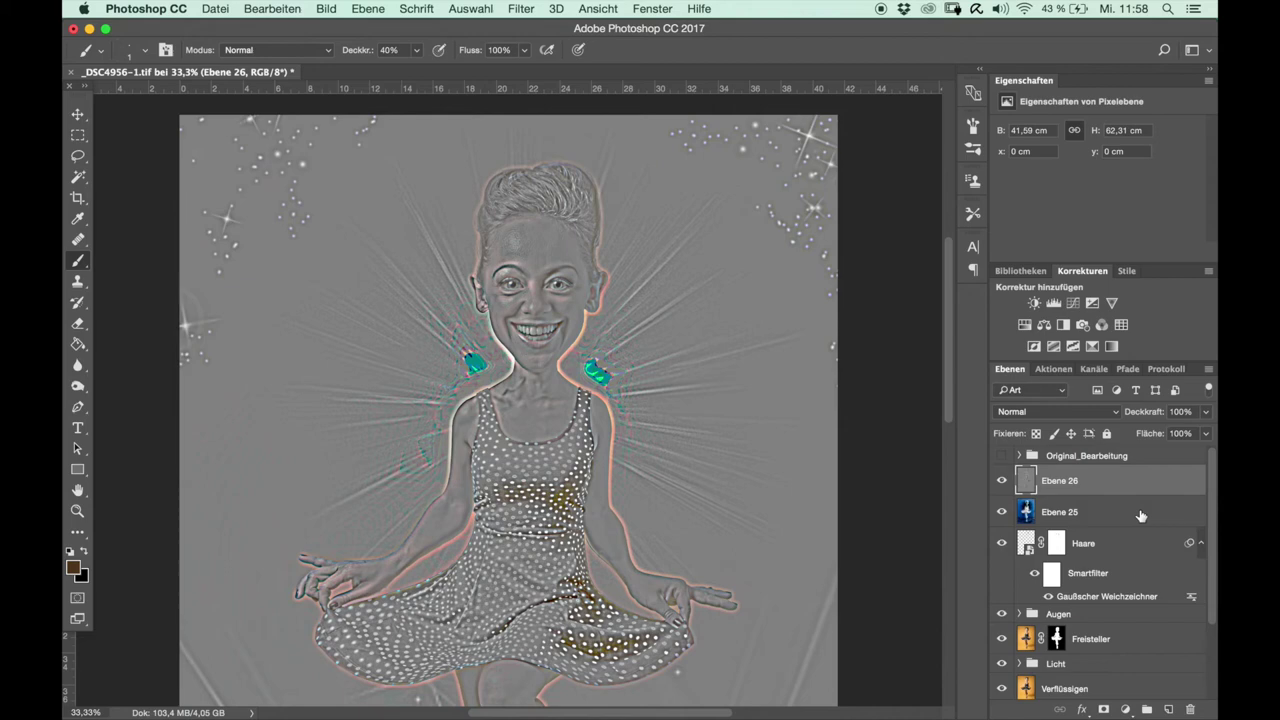
Delete the inverted Ebene 25 layer and select Ebene 26.
click(1098, 517)
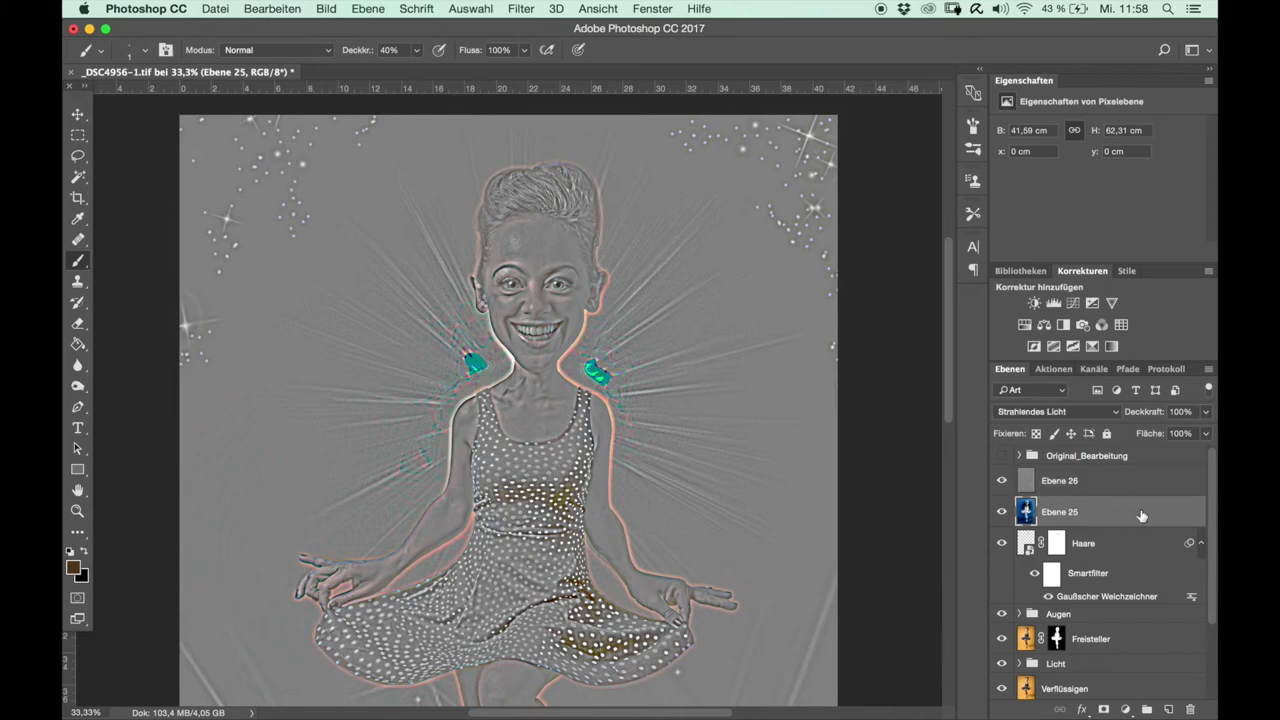
drag(1141, 516, 1190, 709)
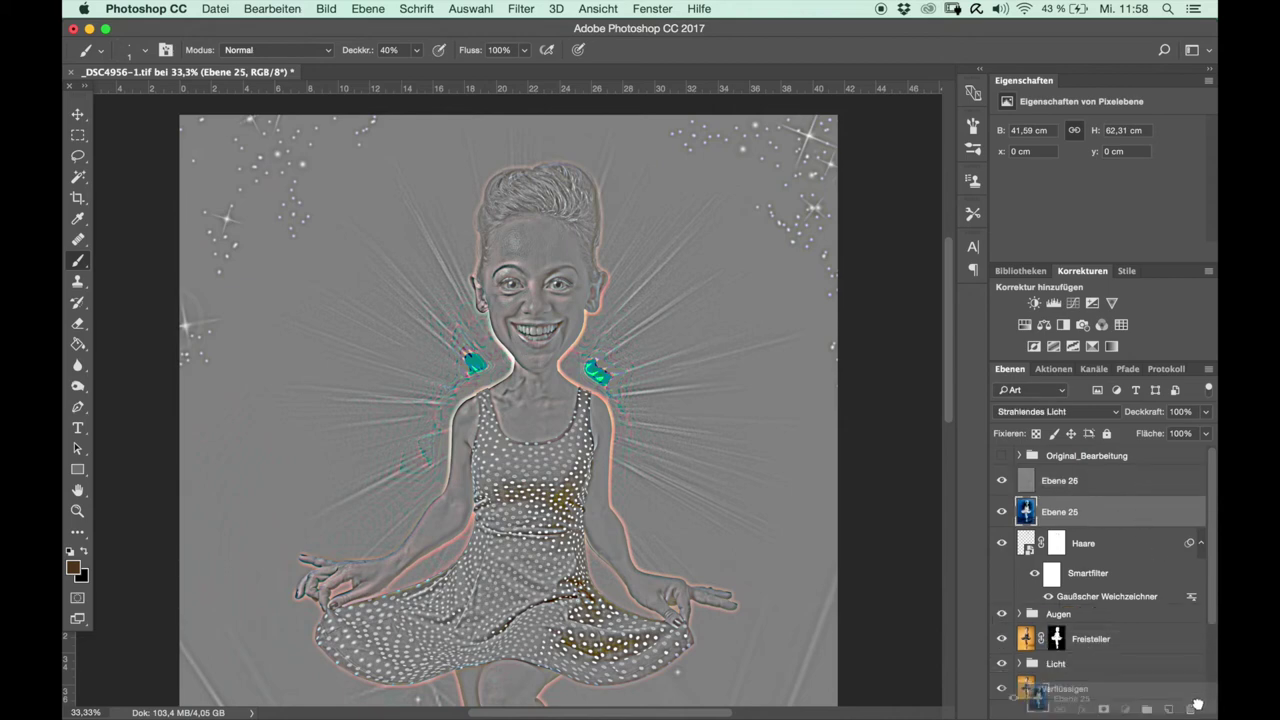
click(1117, 480)
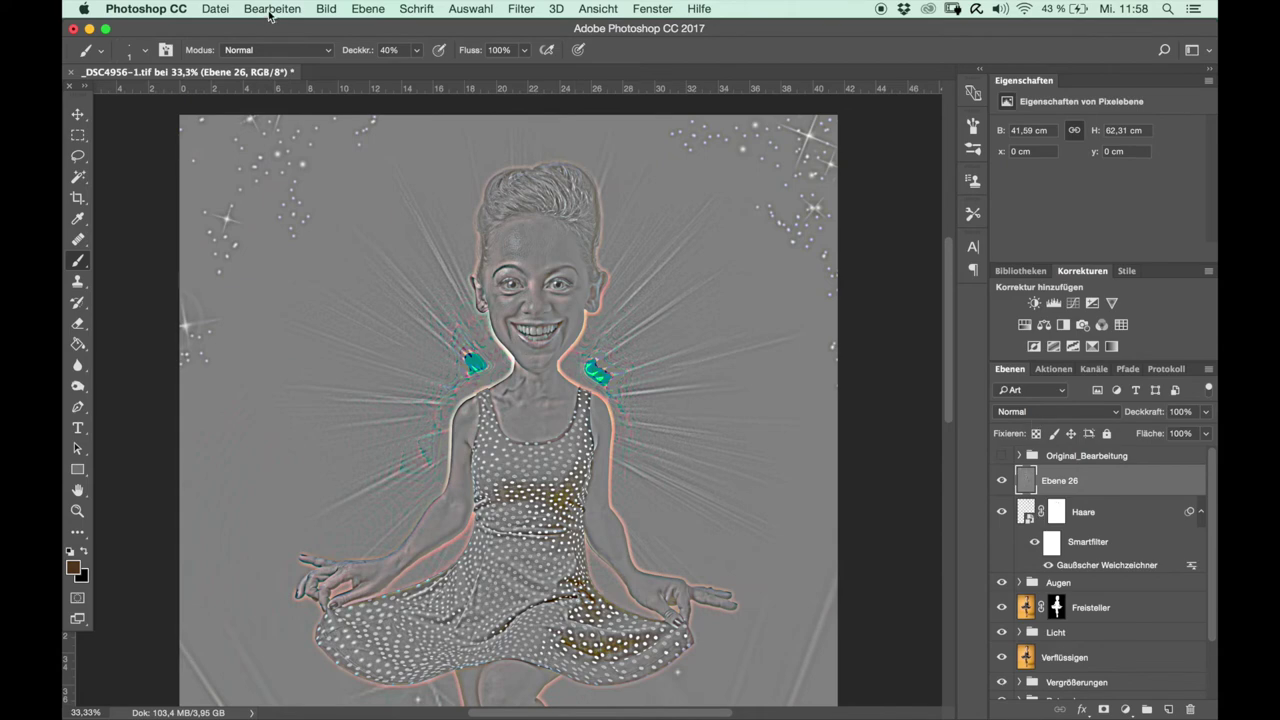
Desaturate Ebene 26 with Farbton/Sättigung at saturation -100.
click(334, 12)
mouse_move(356, 53)
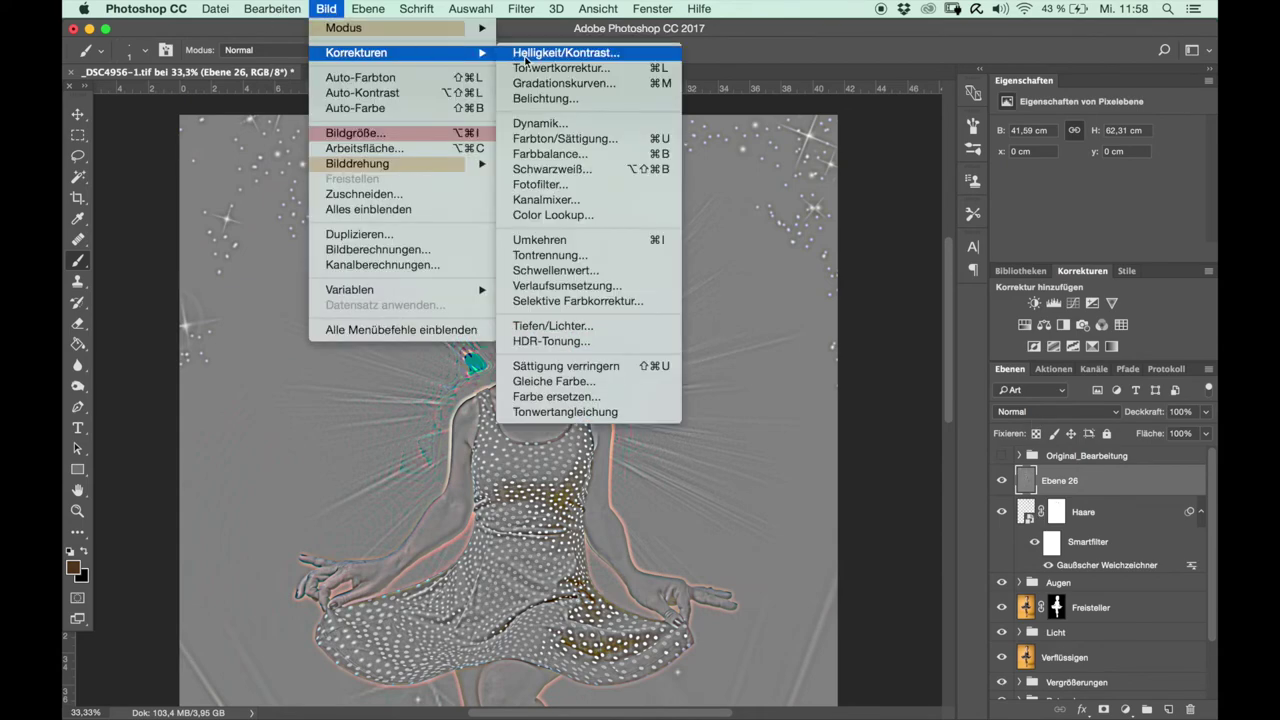
click(562, 138)
drag(724, 268, 688, 286)
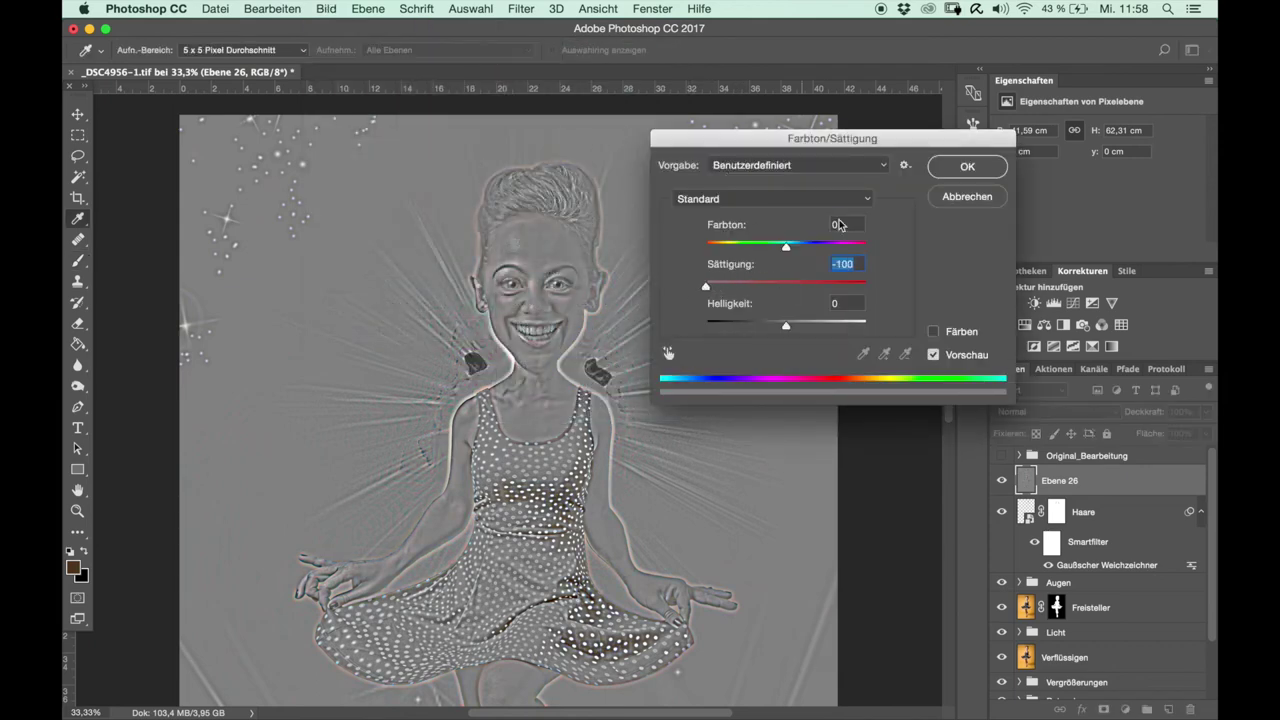
click(955, 170)
key(b)
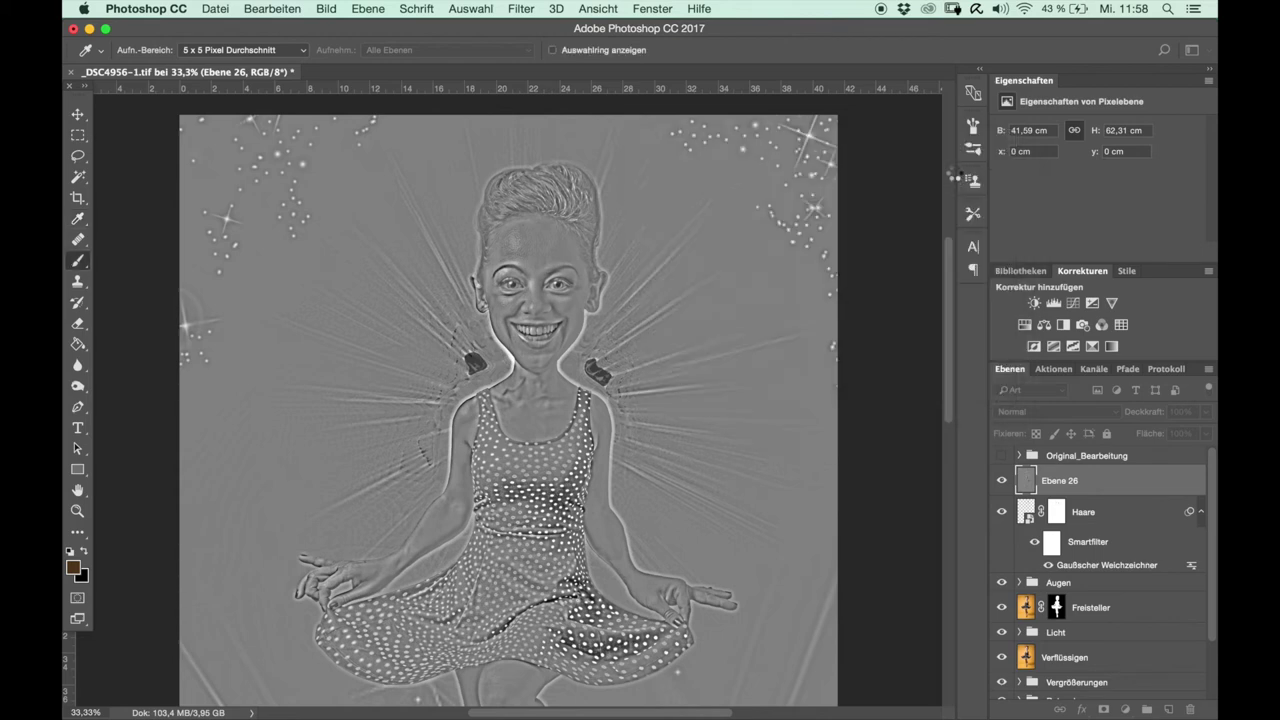
Blur Ebene 26 with Gaußscher Weichzeichner at a 7,6 px radius.
click(521, 10)
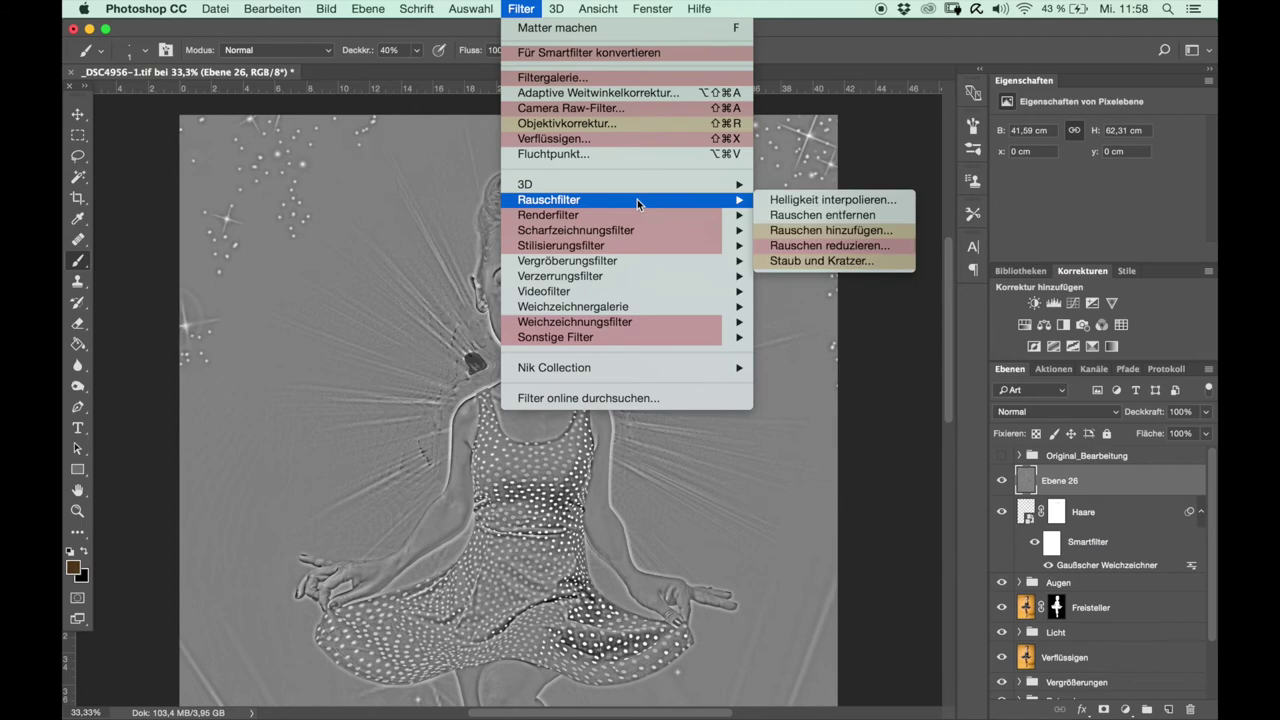
mouse_move(575, 322)
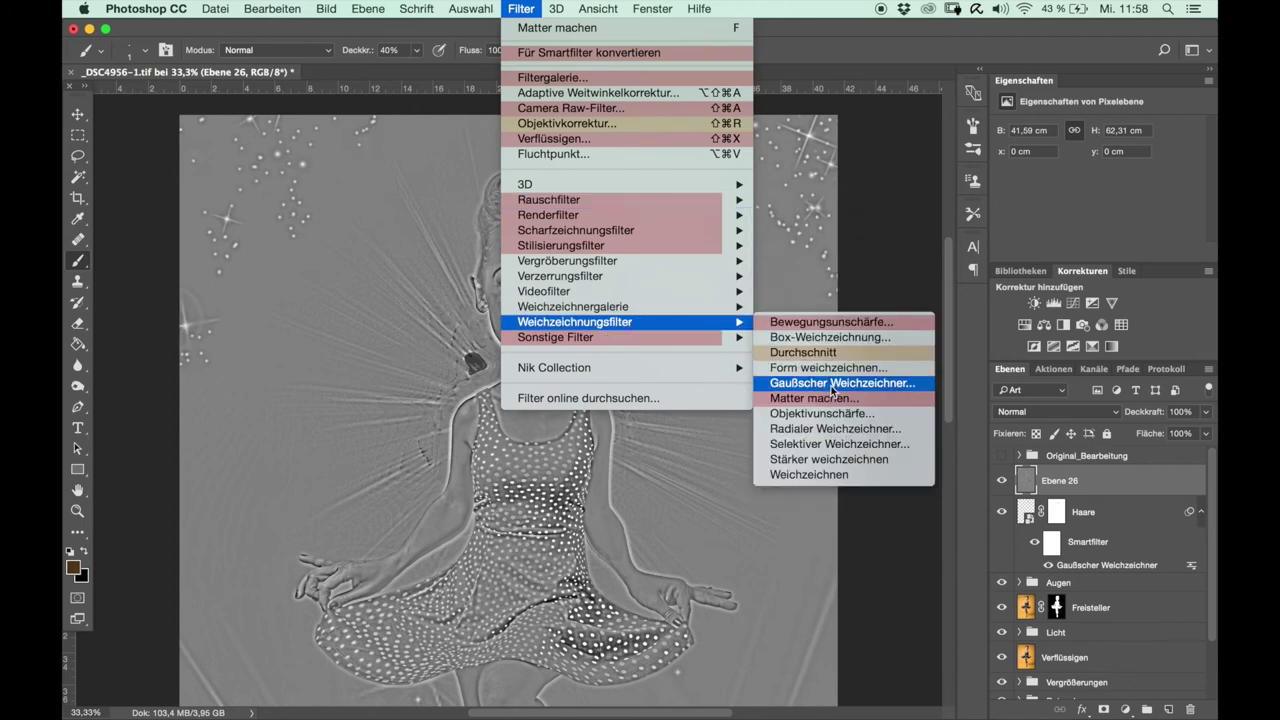
click(831, 386)
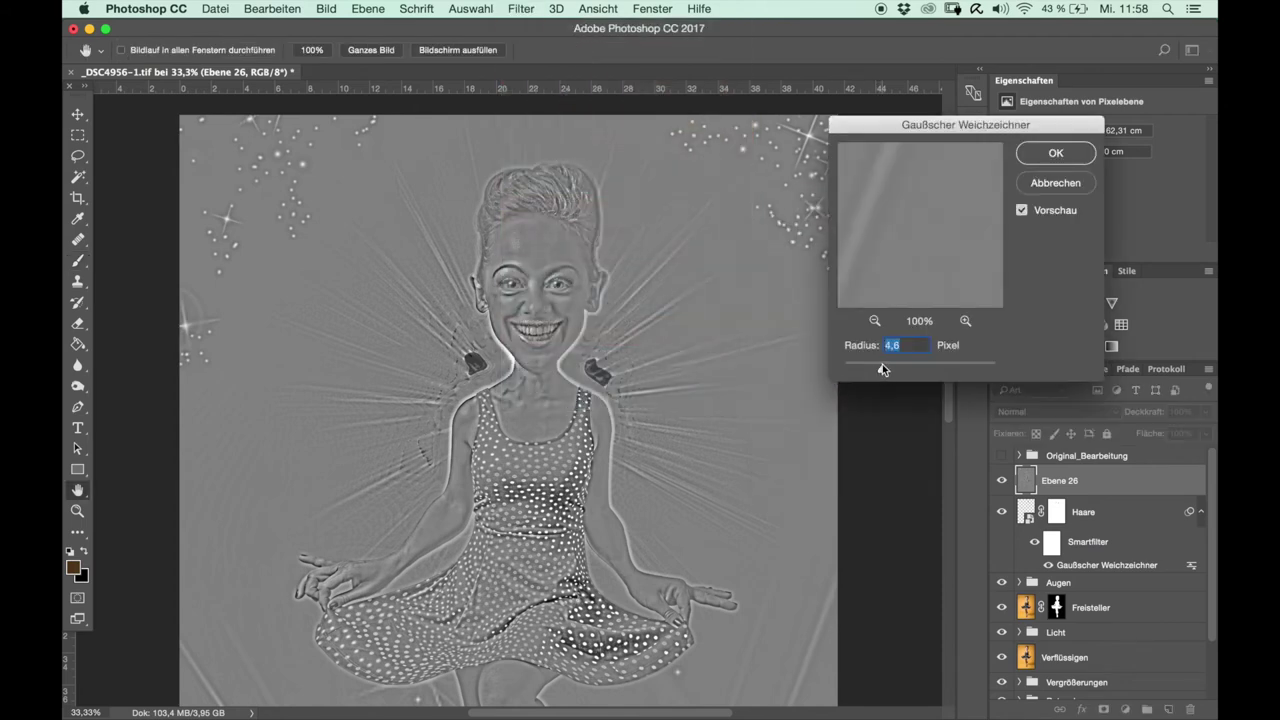
drag(882, 368, 895, 370)
click(1055, 153)
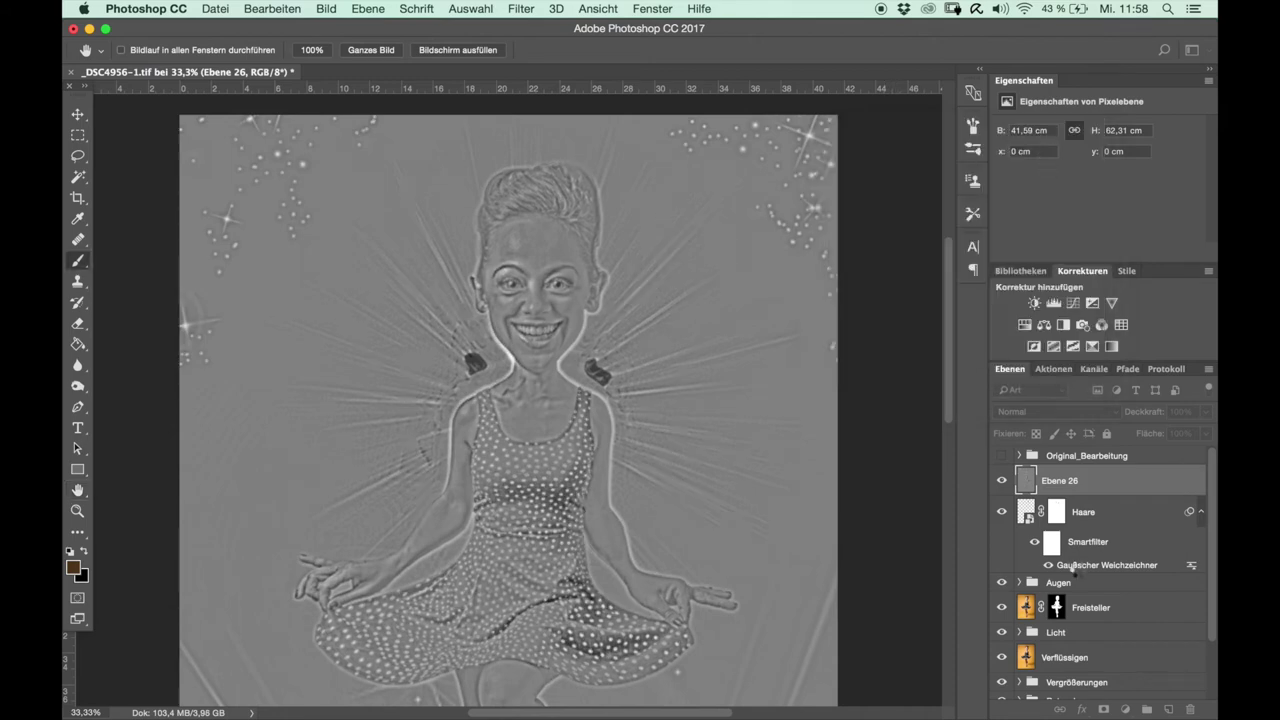
click(1096, 410)
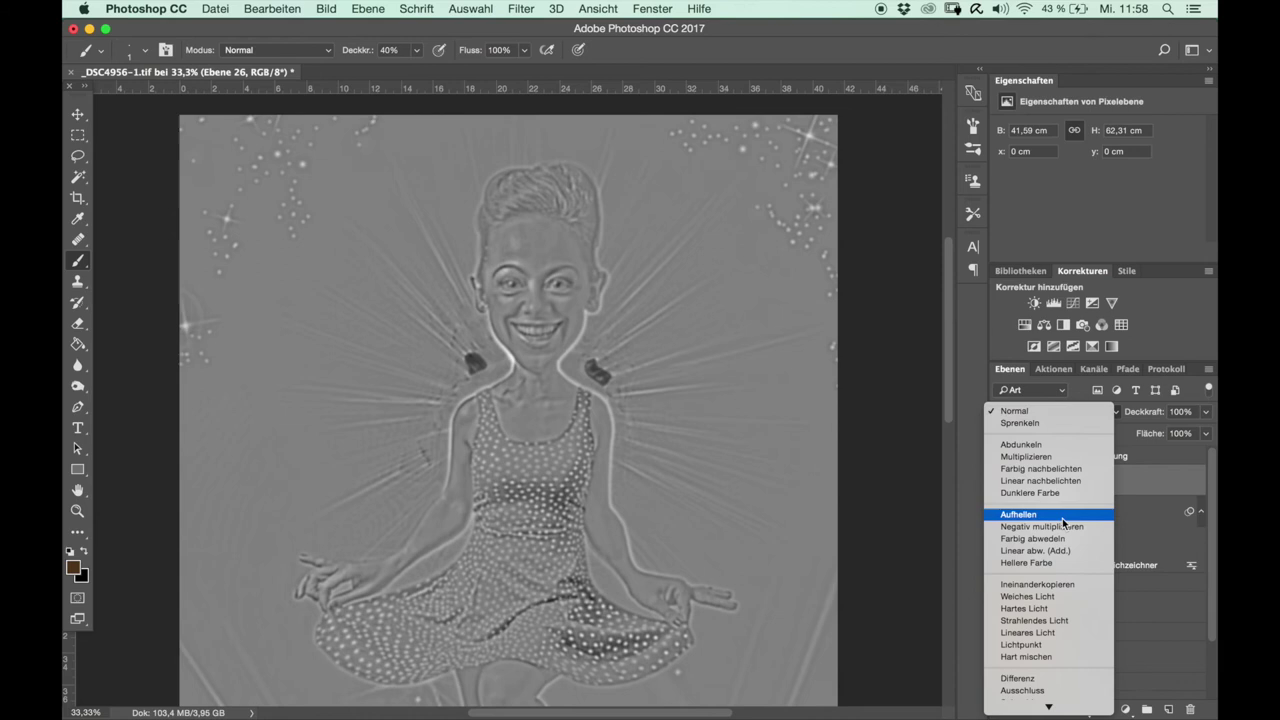
Blend the detail layer in Weiches Licht after trying Ineinanderkopieren, comparing it on and off.
click(1027, 596)
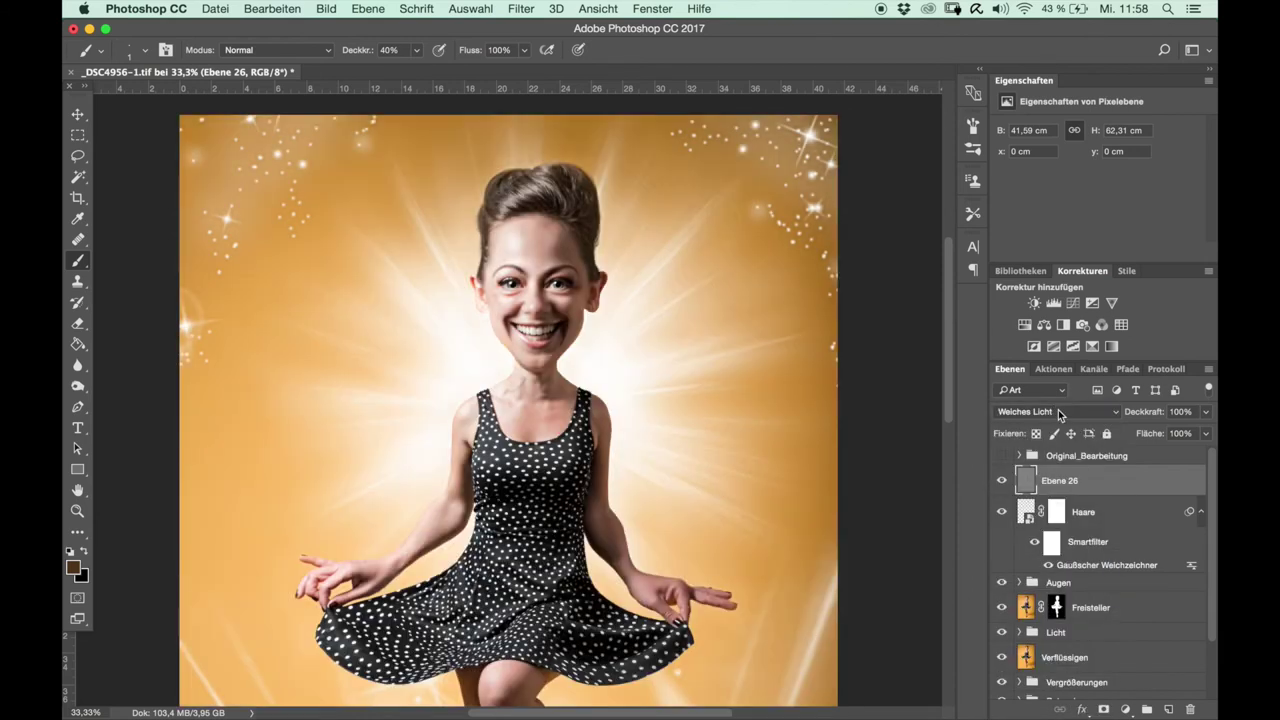
click(1060, 414)
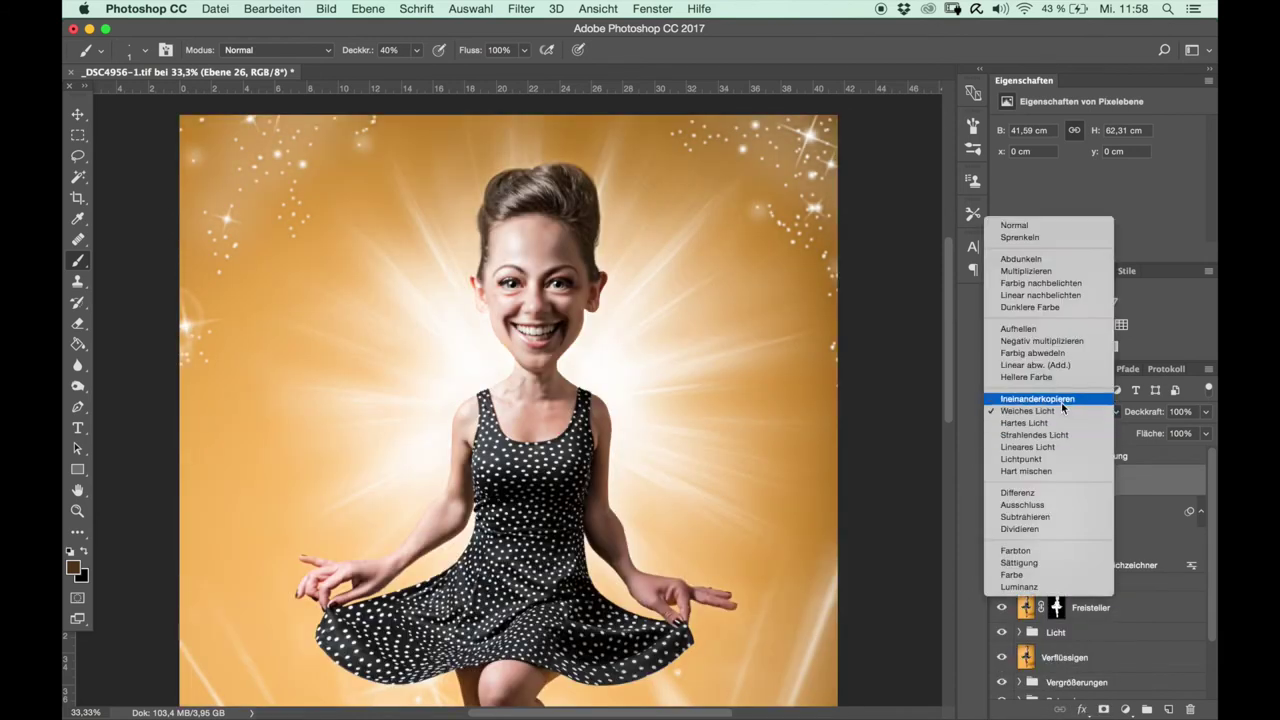
click(1062, 400)
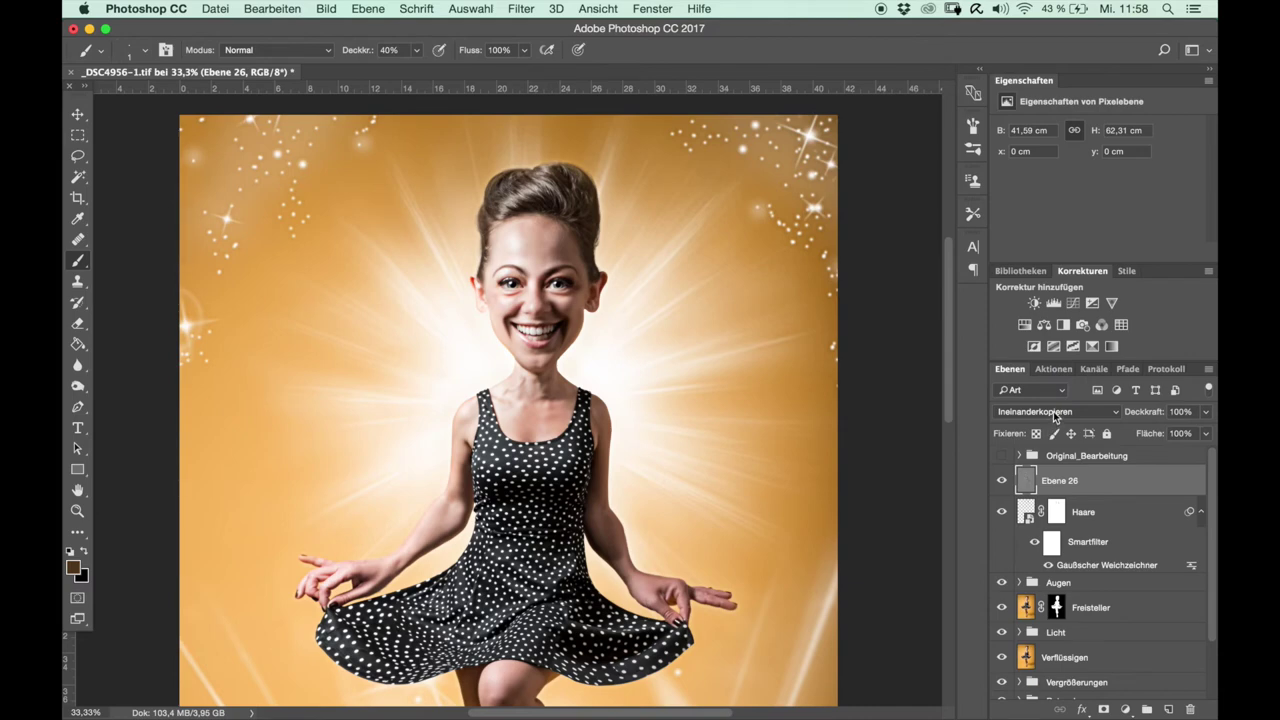
click(1053, 411)
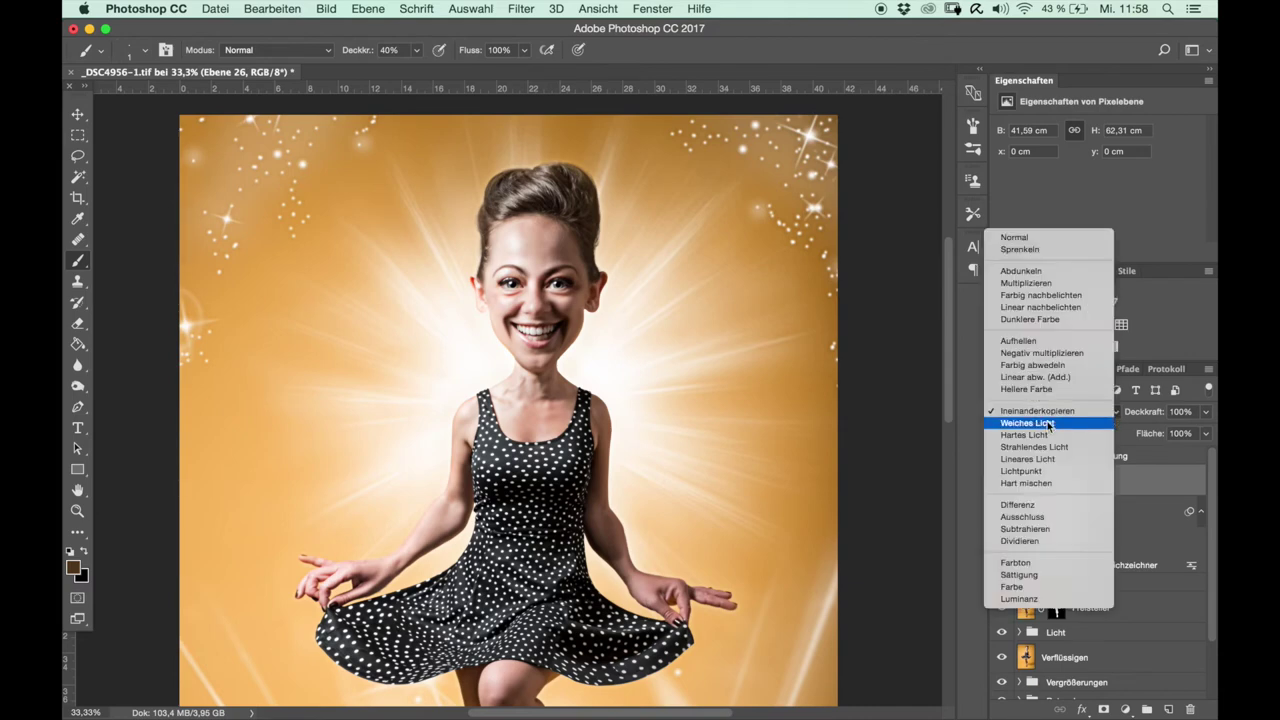
click(1048, 424)
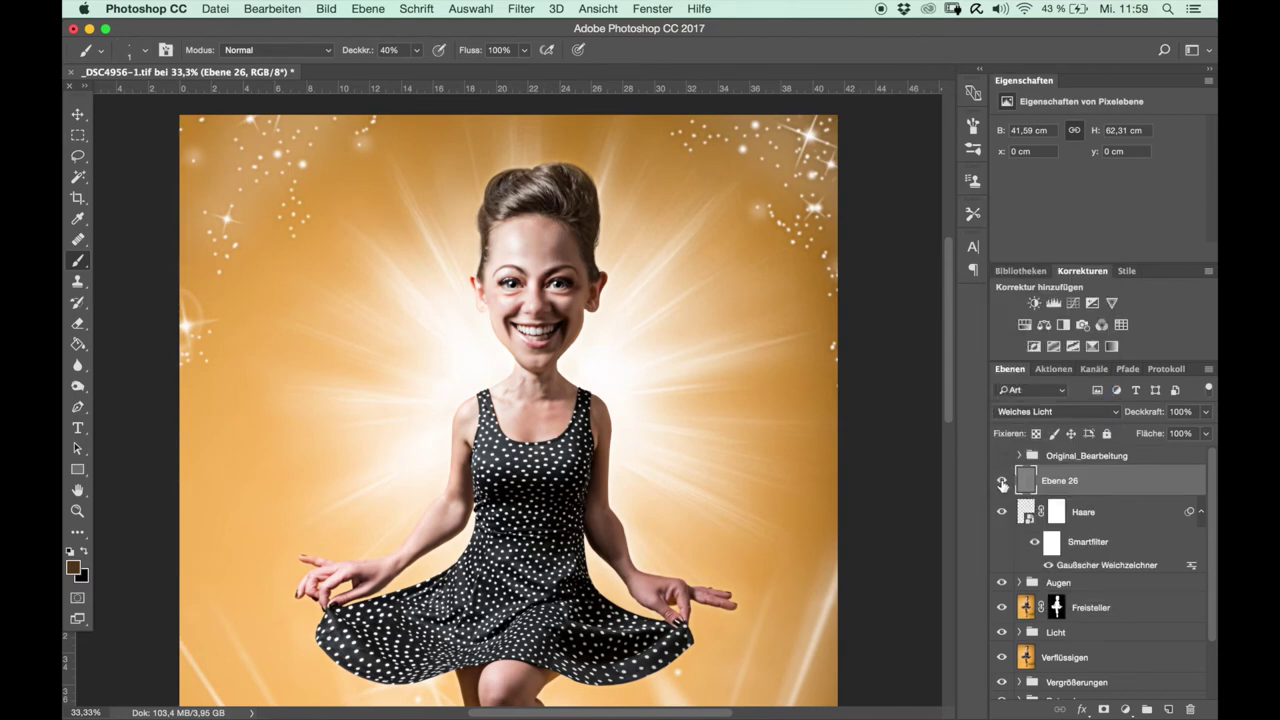
click(1002, 484)
click(1002, 484)
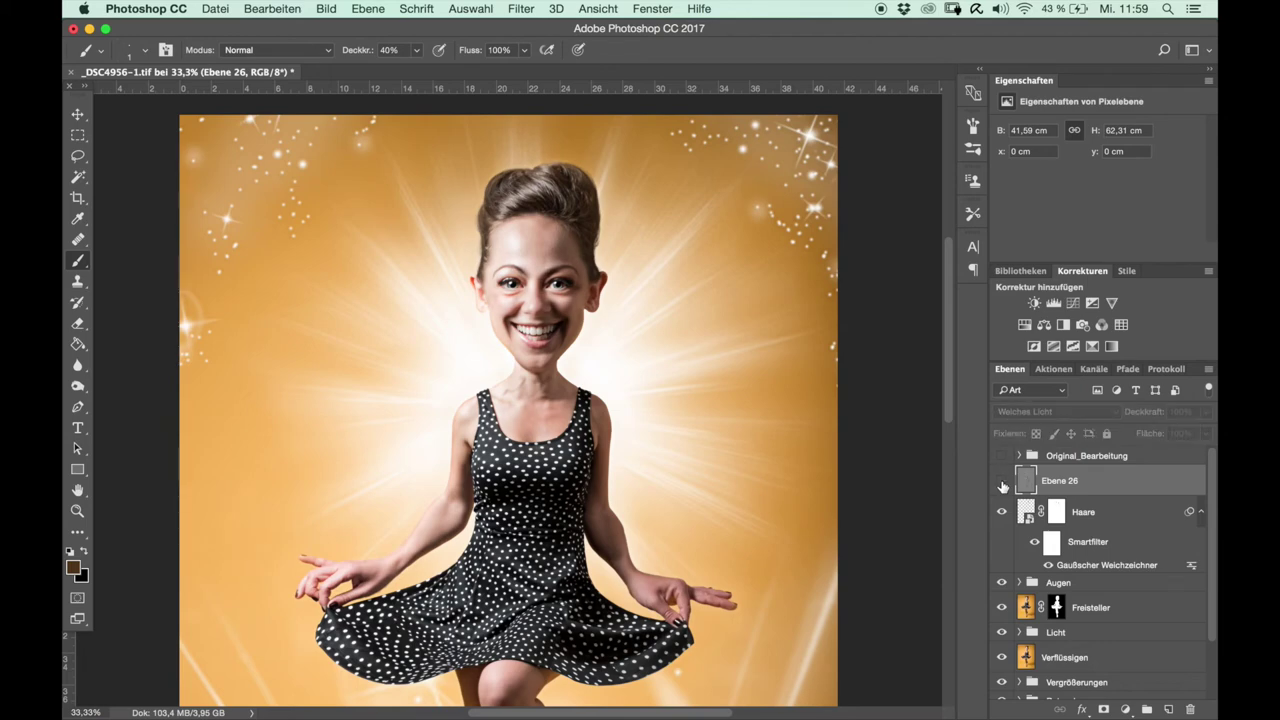
Rename Ebene 26 to 'Details_u_D&B' and briefly view it on its own.
double_click(1066, 485)
text(Details_u_D&B)
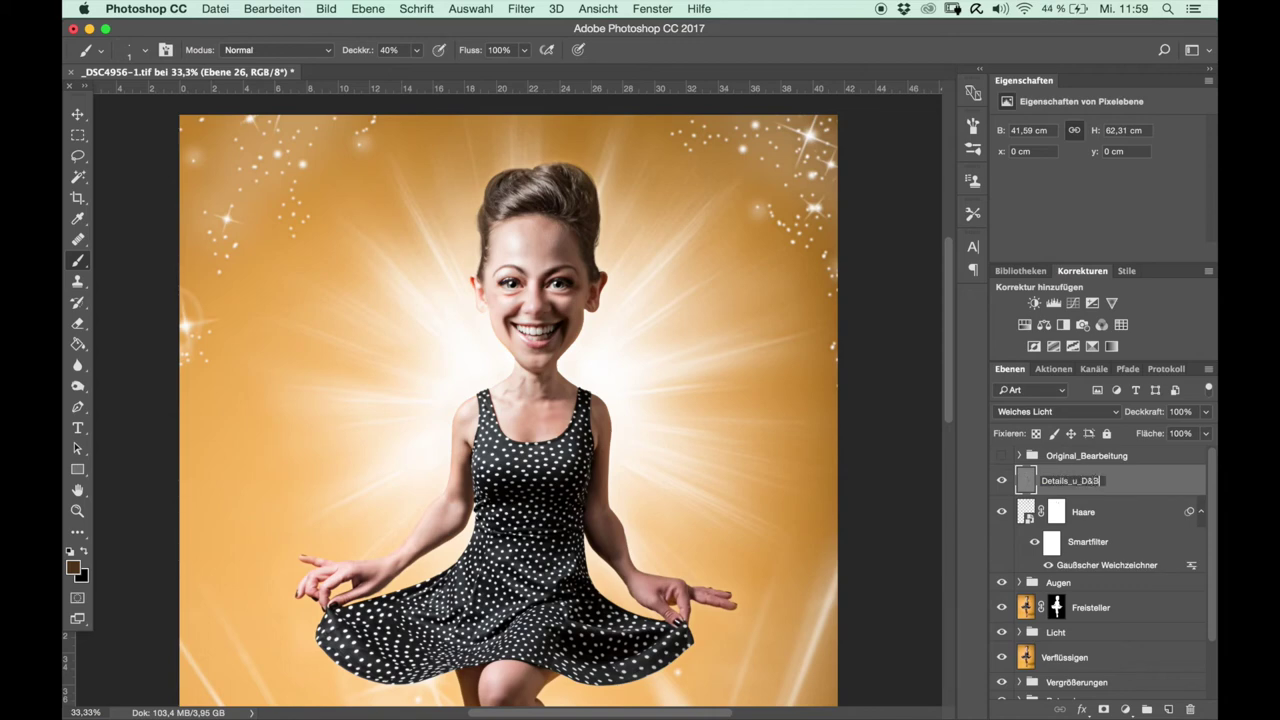
key(Return)
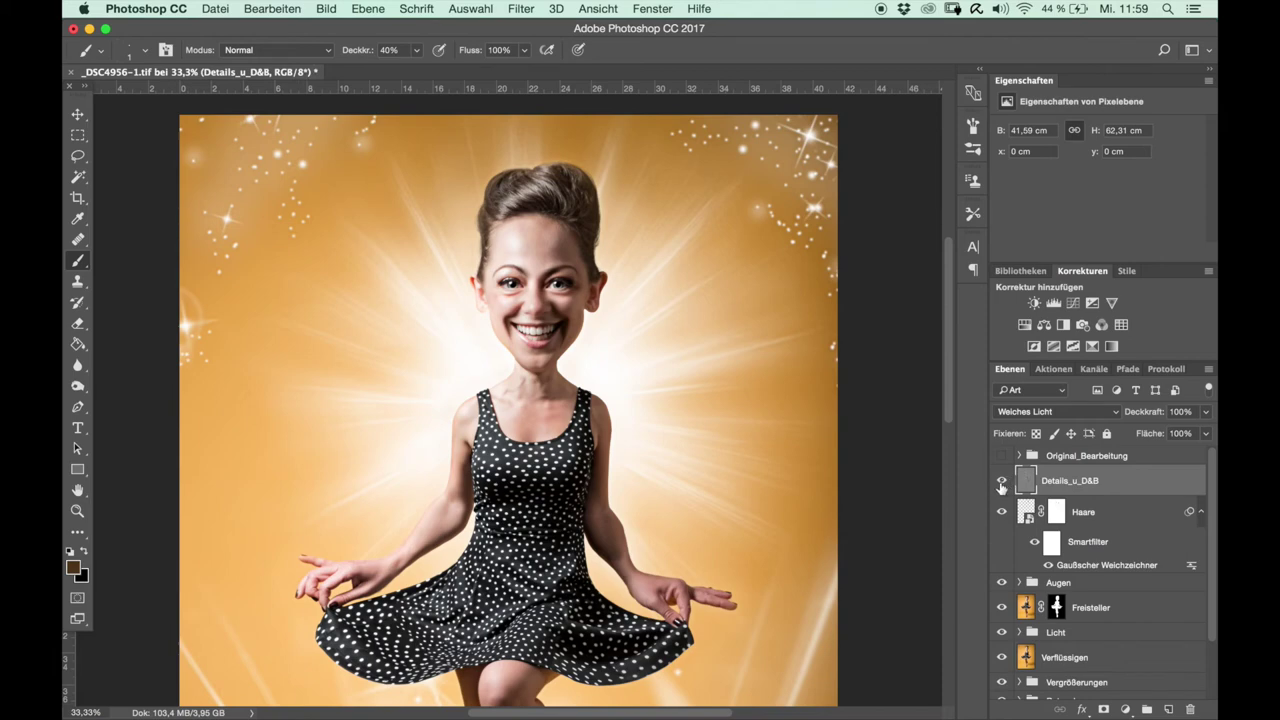
alt+click(1001, 482)
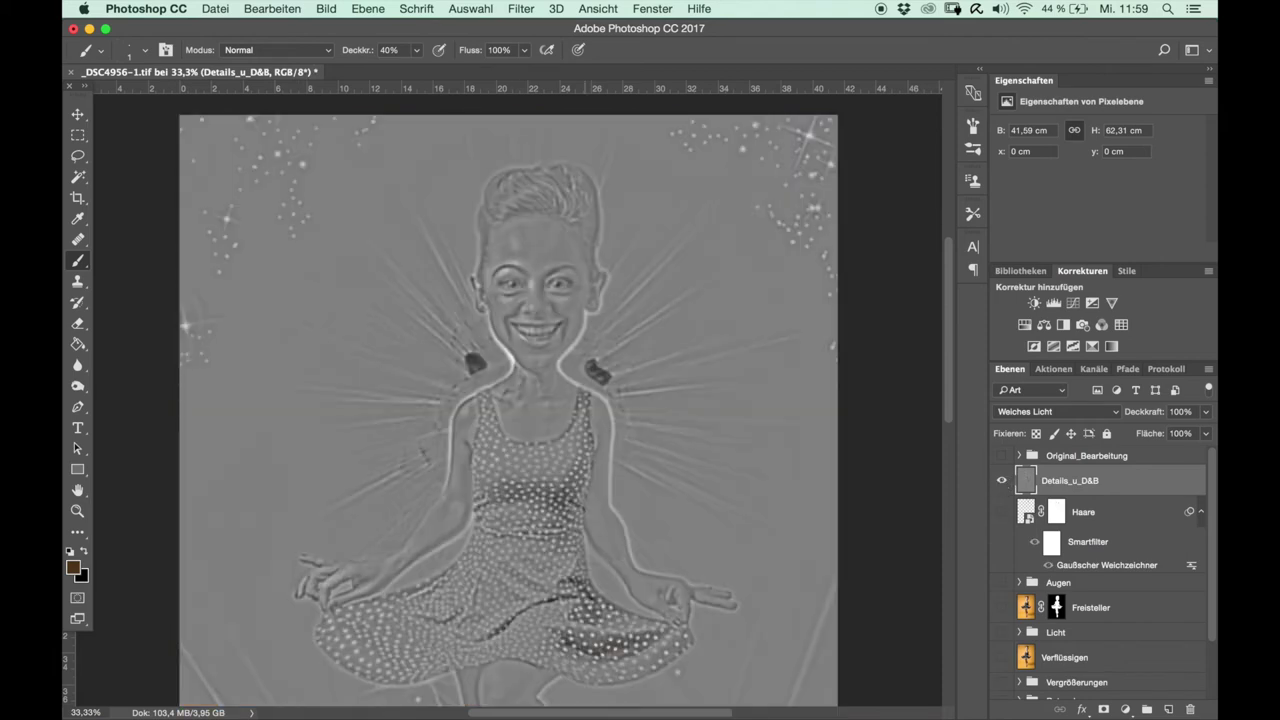
alt+click(1001, 481)
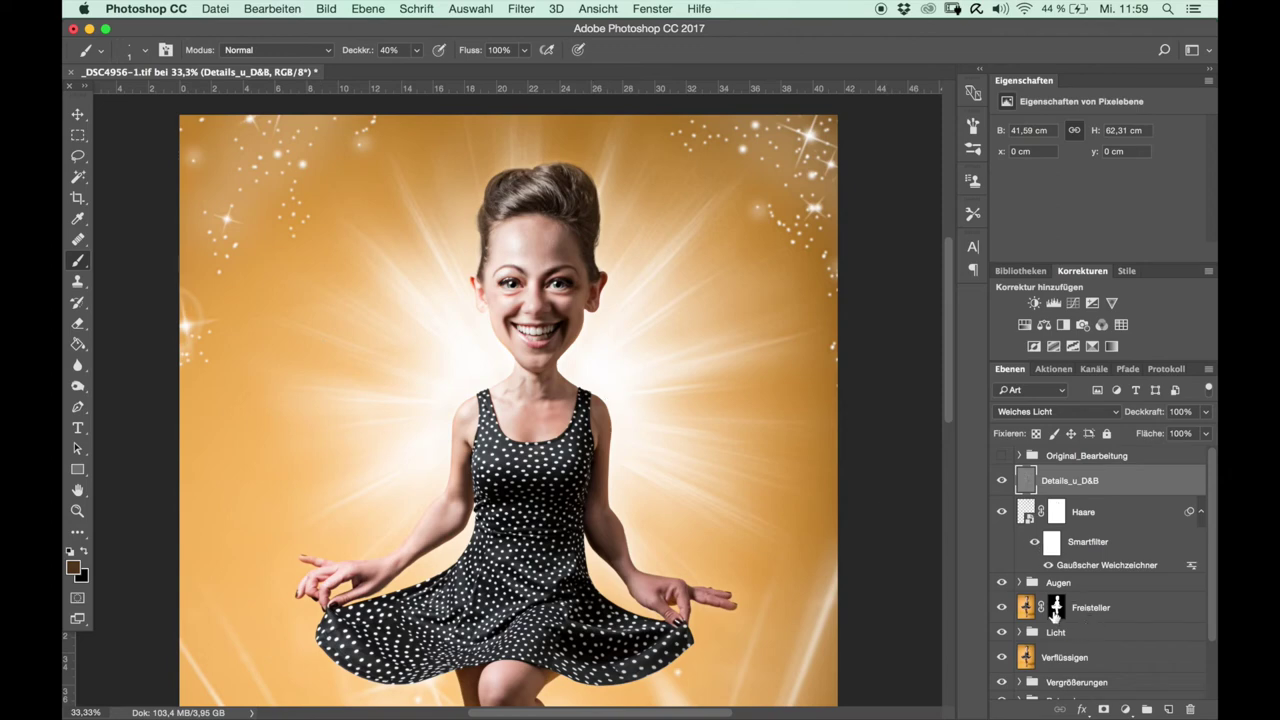
Copy the Freisteller cut-out mask onto Details_u_D&B, select its pixels, and solo the layer.
click(1056, 612)
drag(1056, 610, 1060, 541)
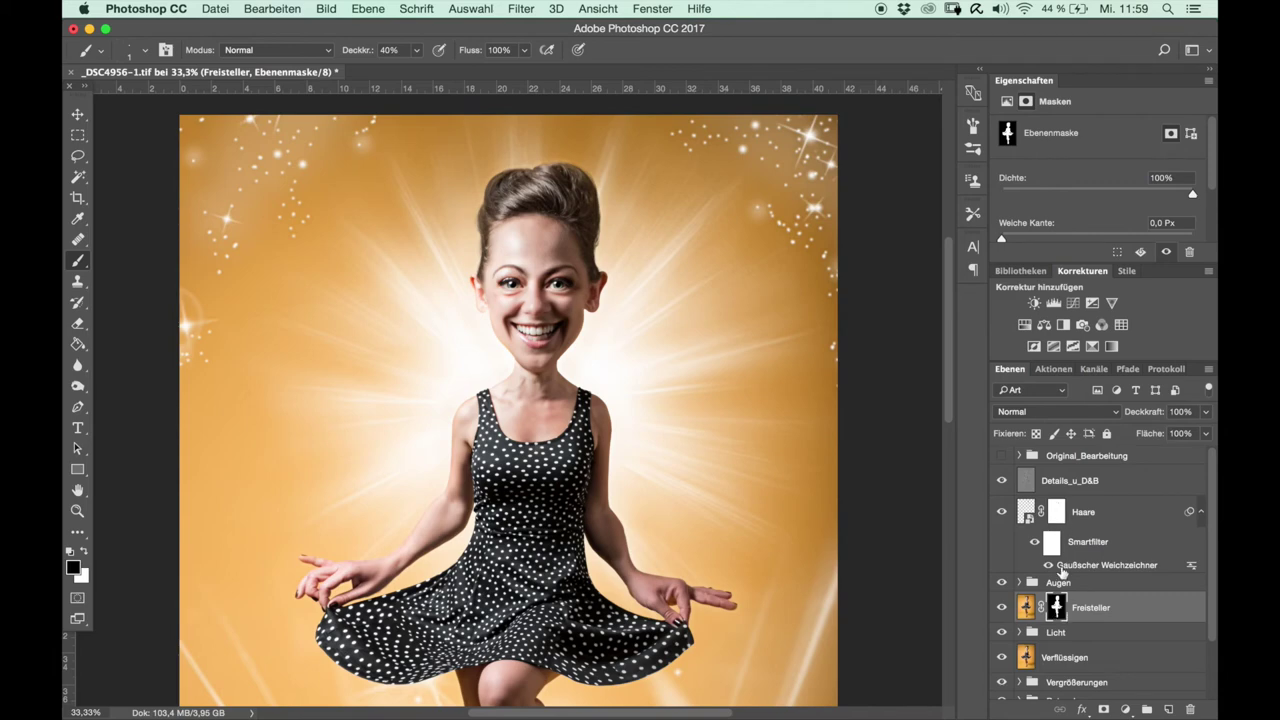
drag(1056, 608, 1062, 485)
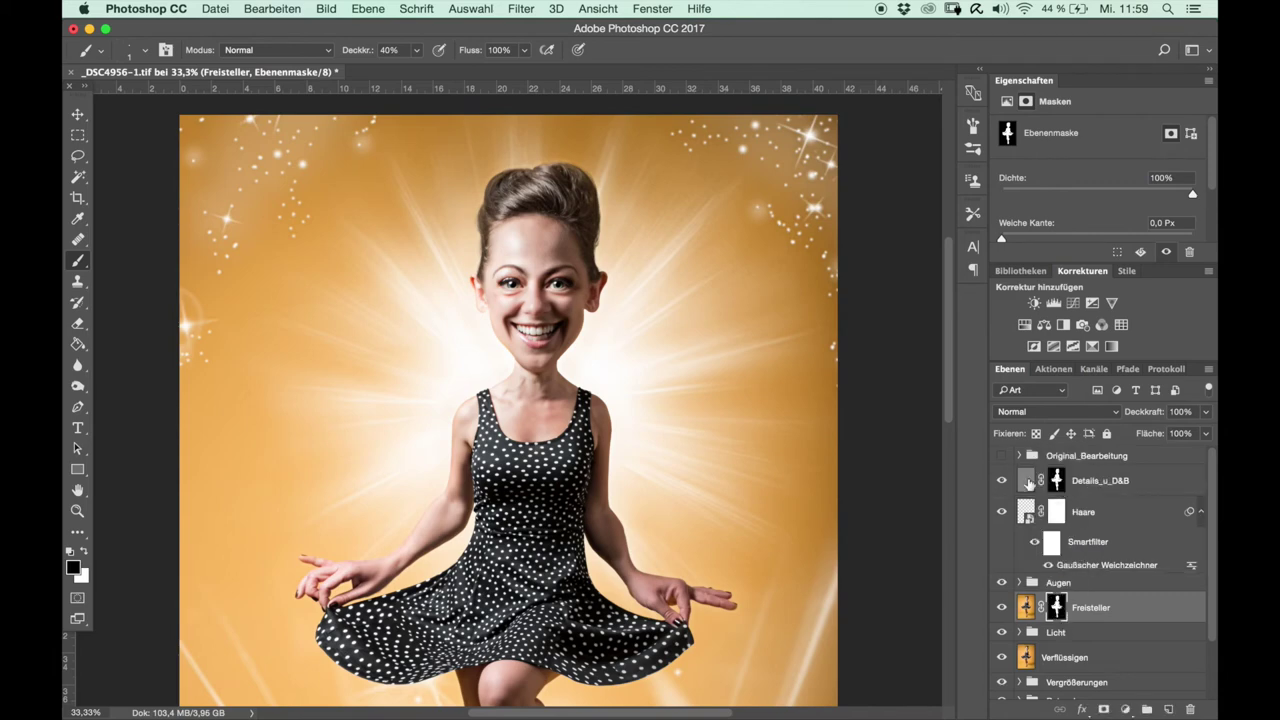
click(1002, 481)
click(1026, 484)
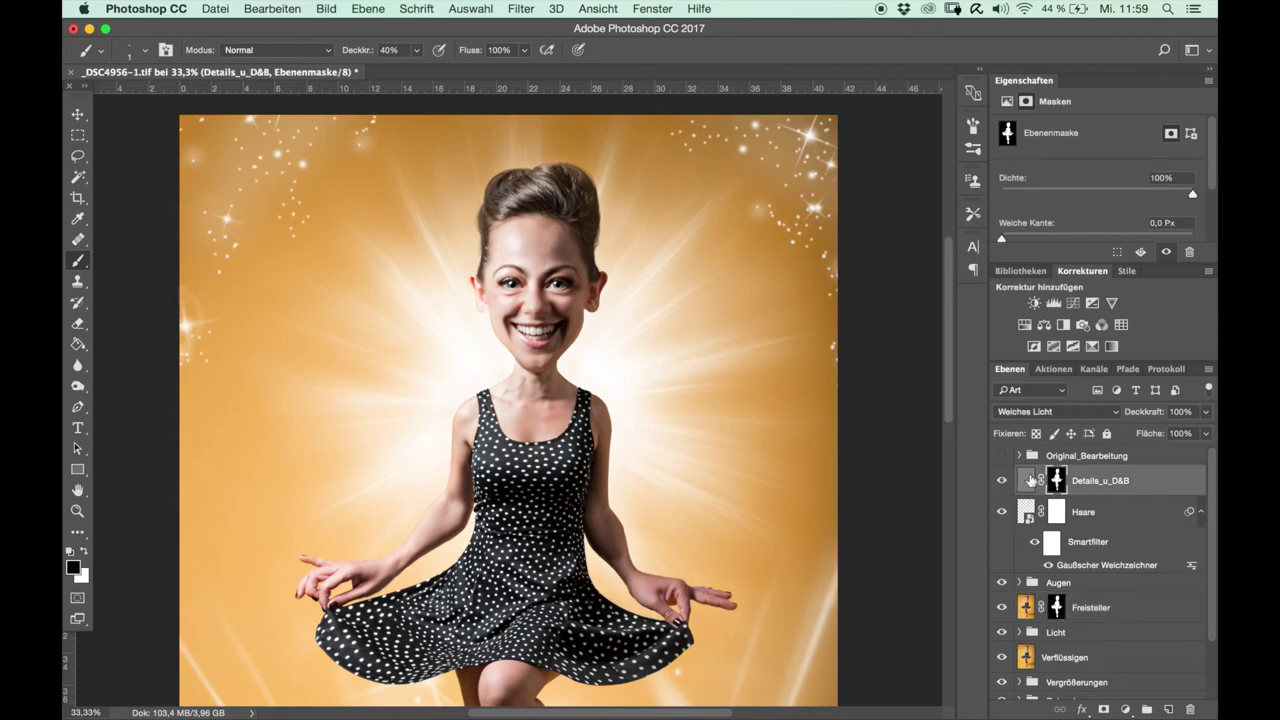
click(1027, 482)
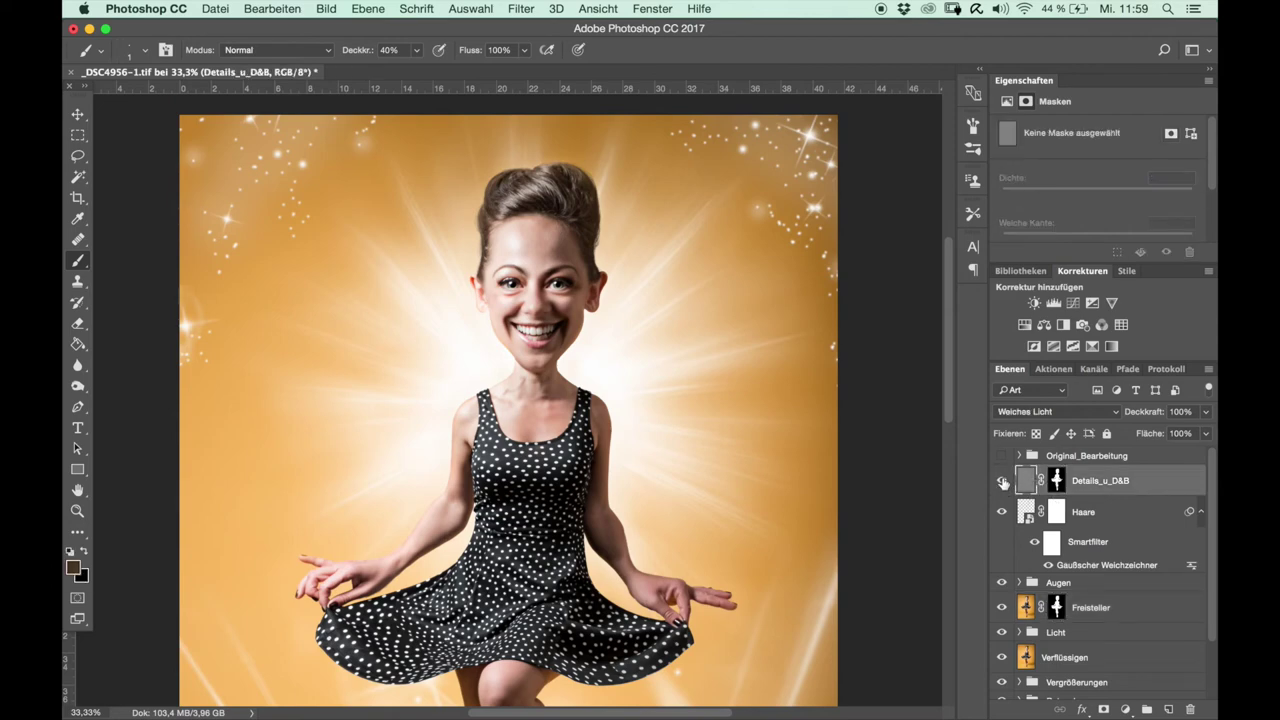
alt+click(1002, 482)
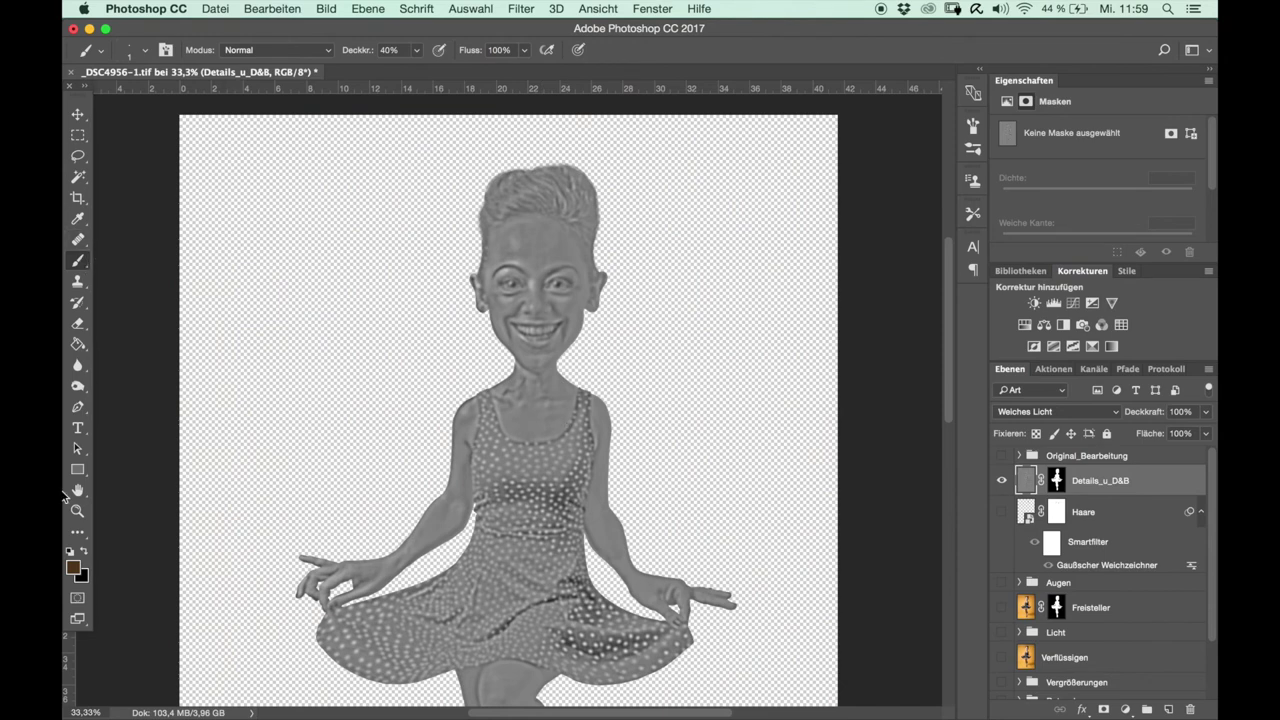
Reset colours to black and white and pick the Dodge Tool with a soft brush of about 66 px.
click(70, 551)
click(79, 388)
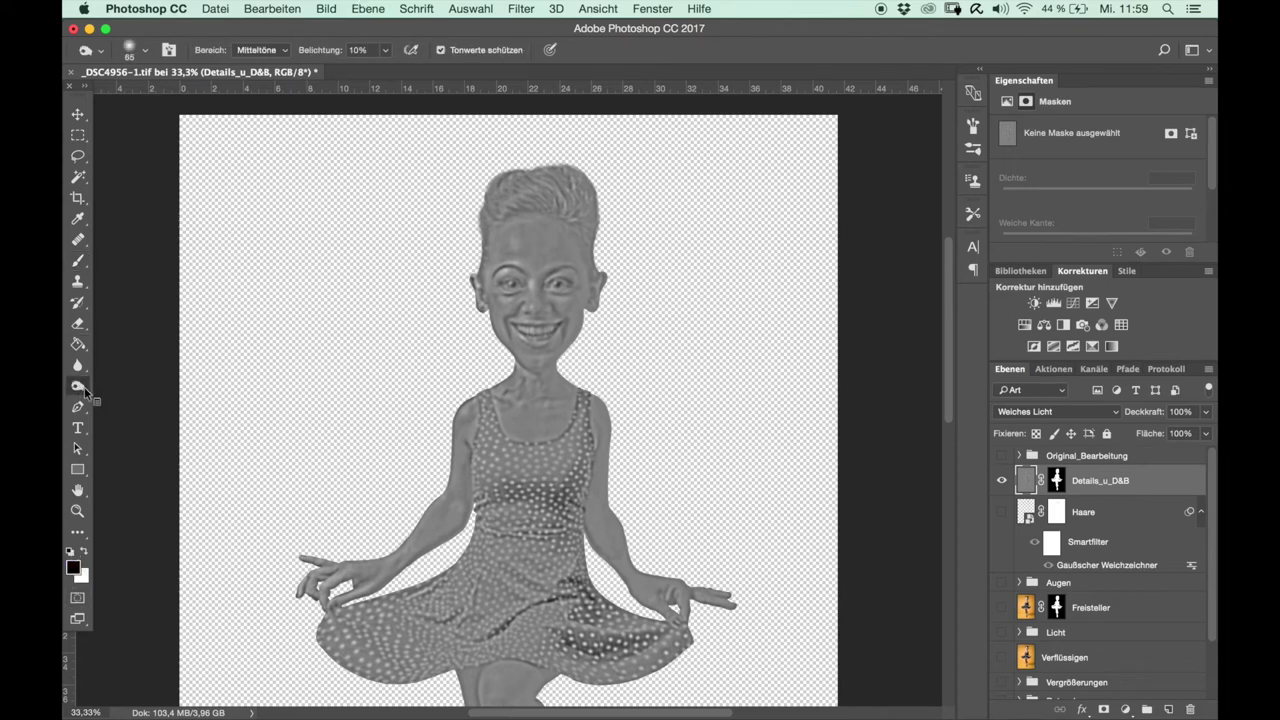
right_click(85, 389)
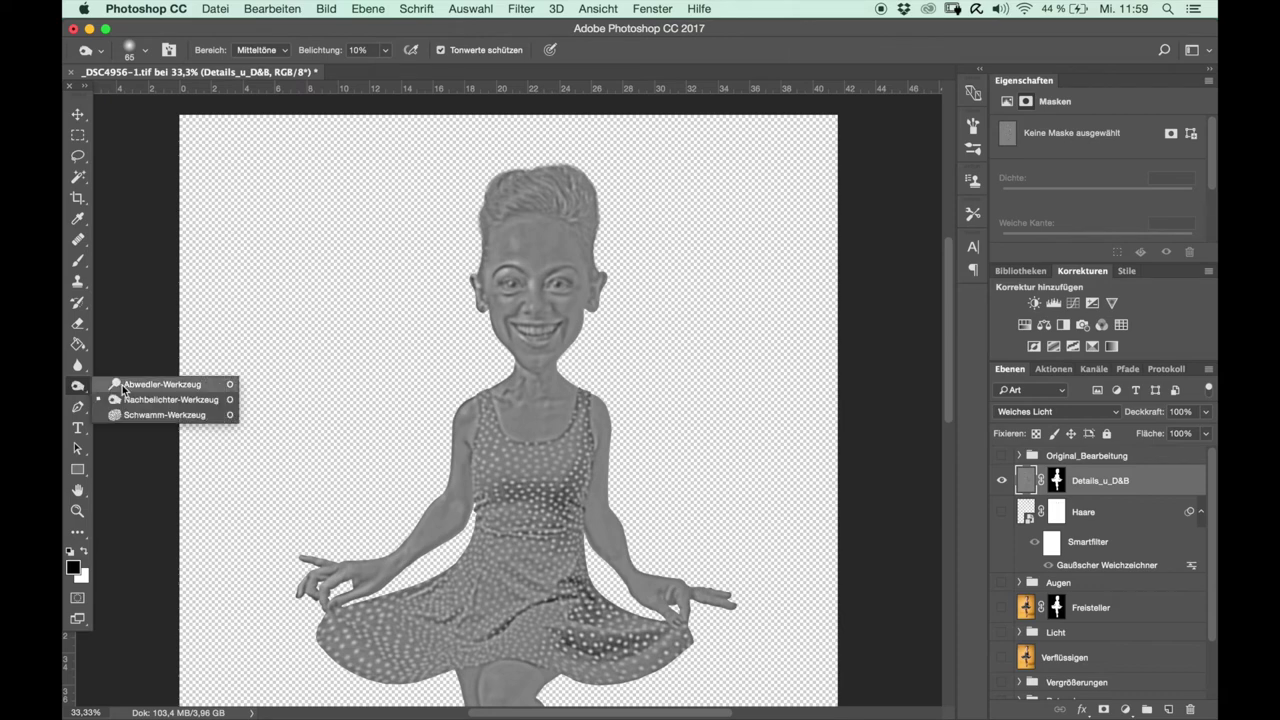
click(122, 385)
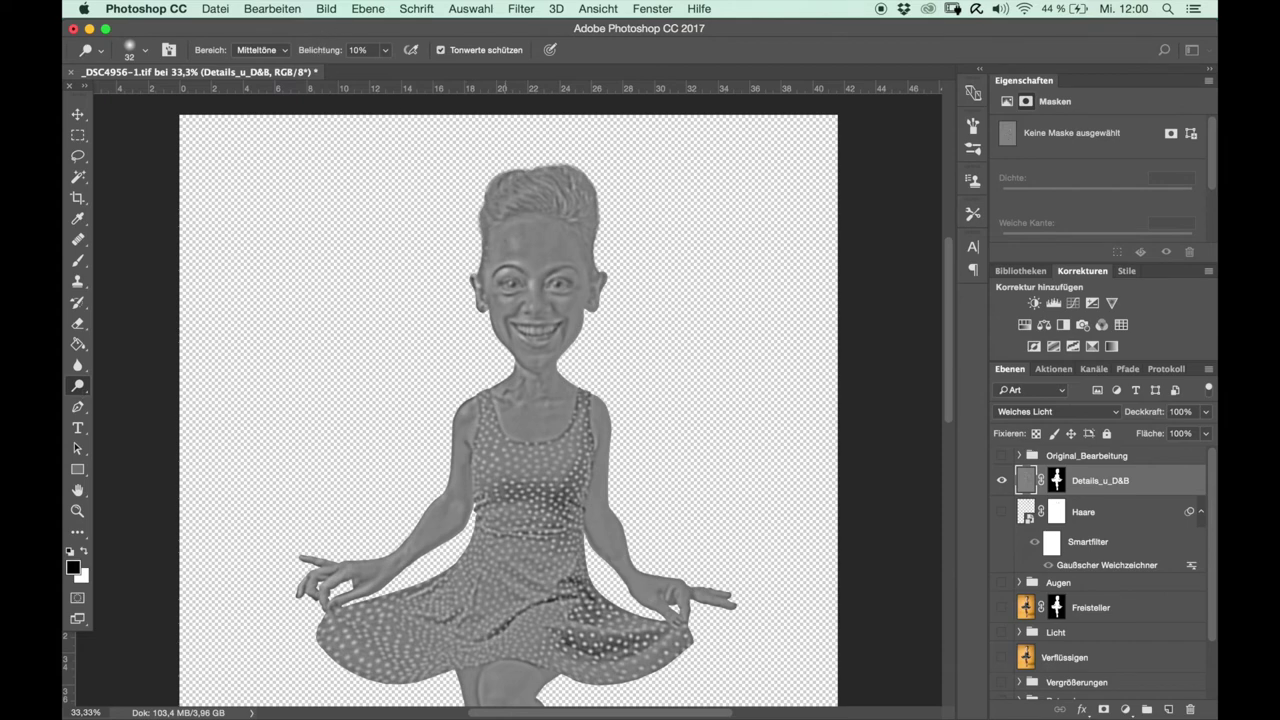
right_click(536, 257)
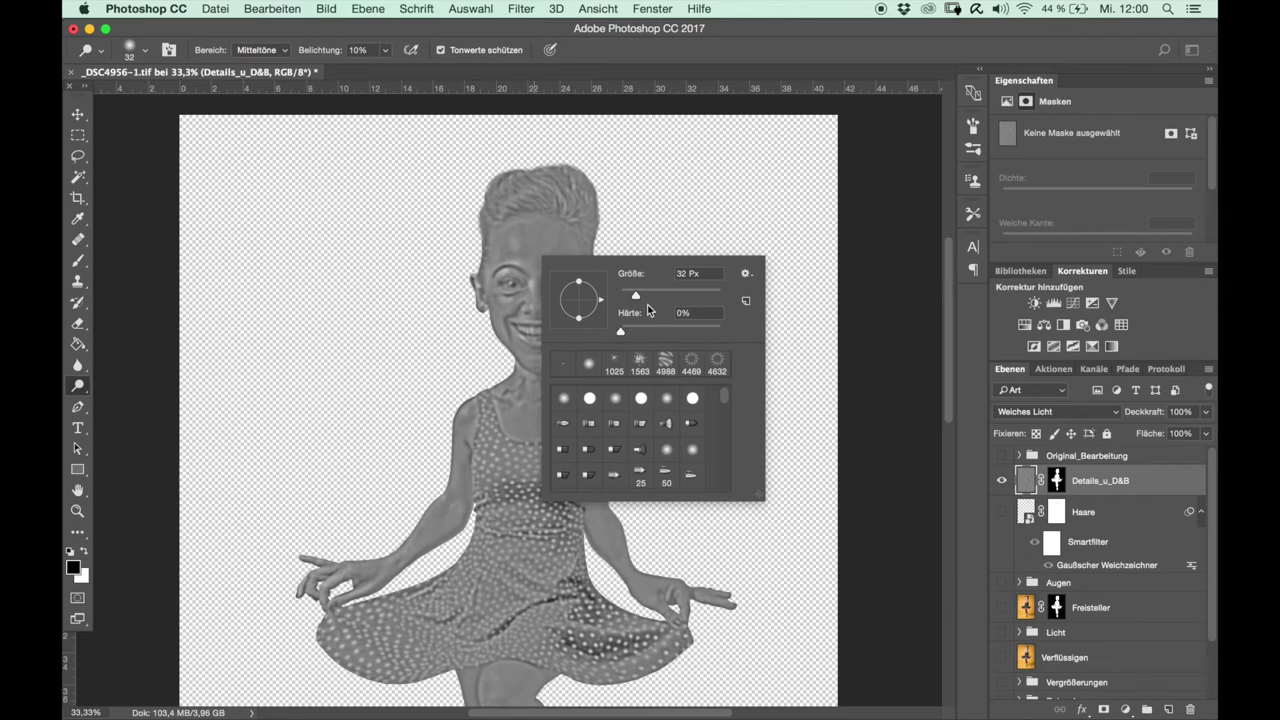
click(865, 204)
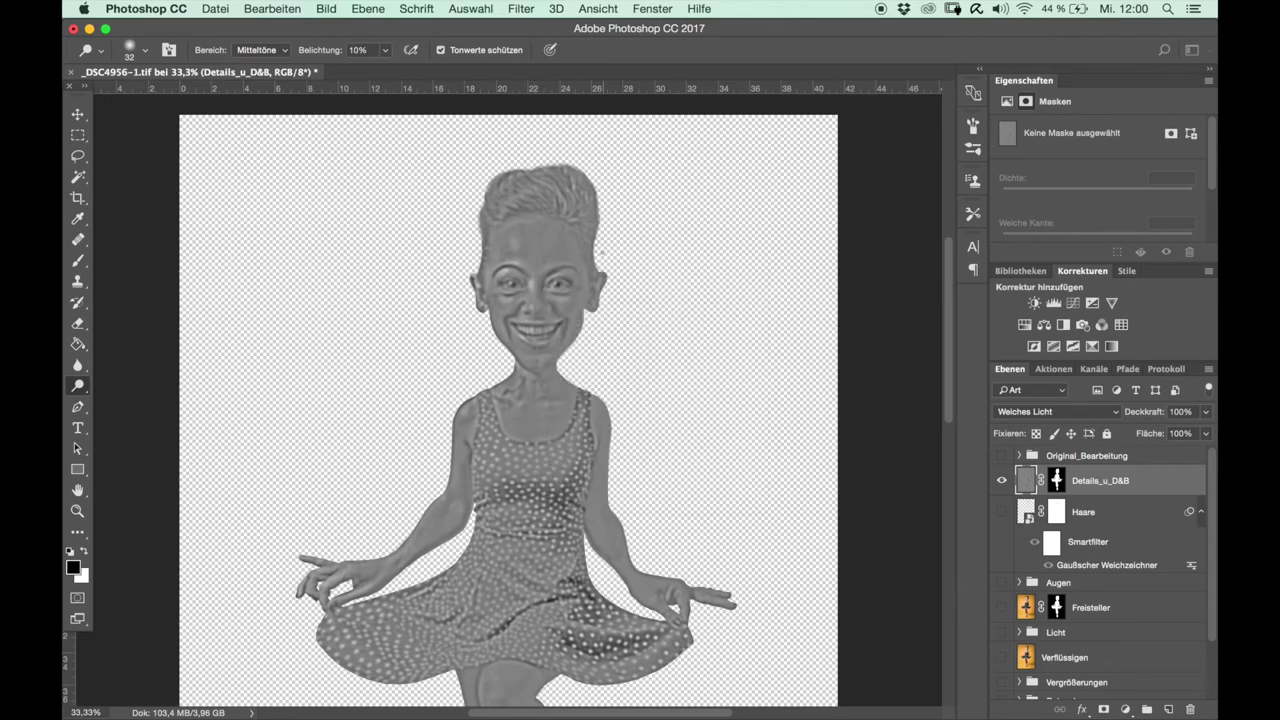
drag(597, 253, 633, 253)
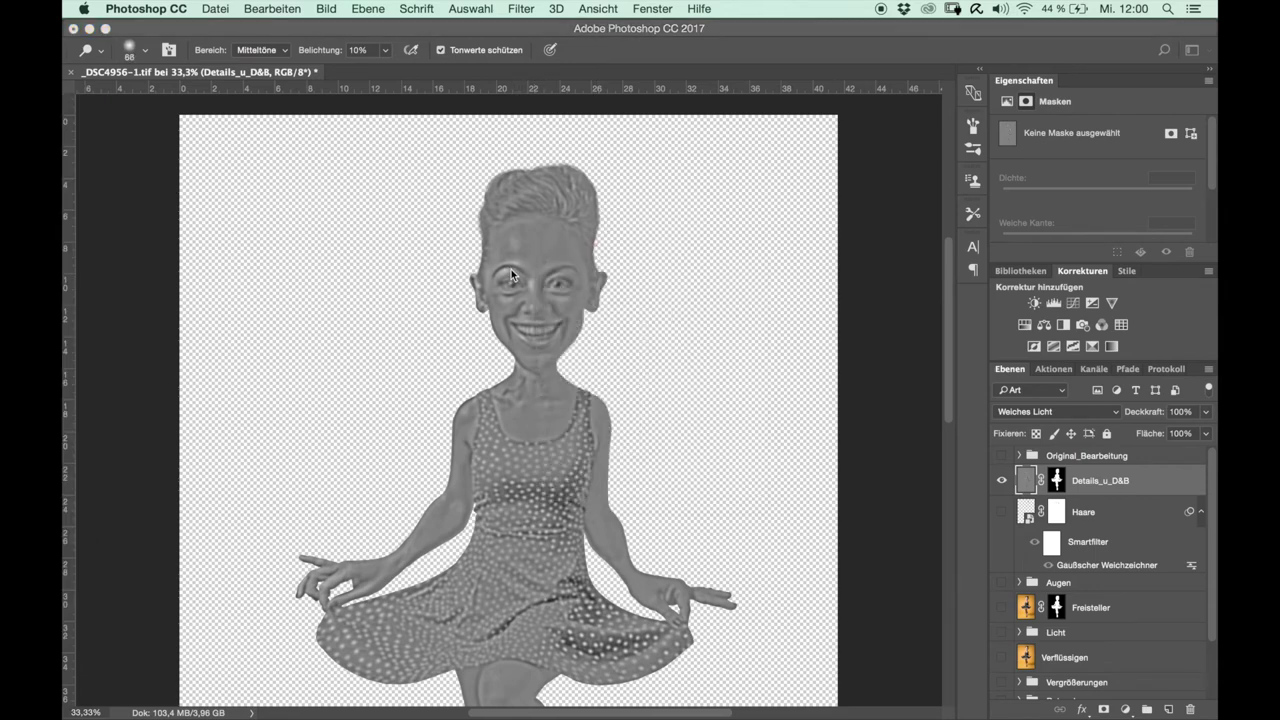
click(862, 137)
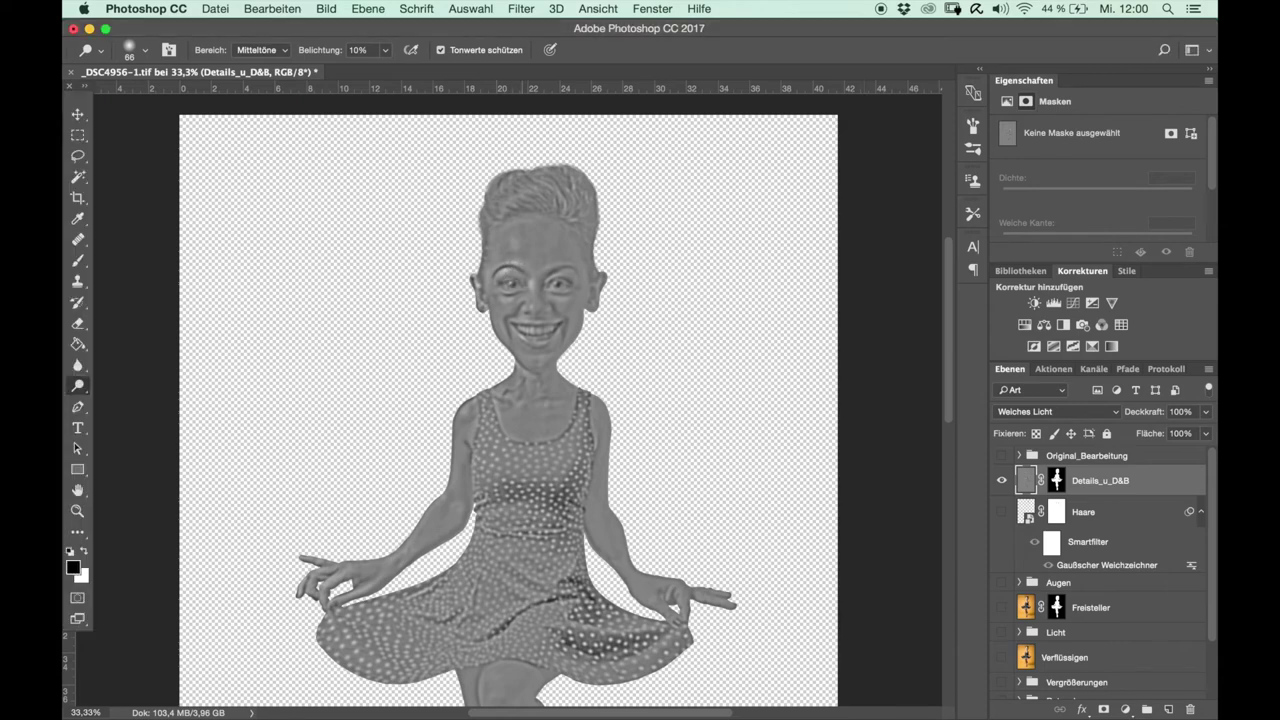
Enlarge the brush, zoom in, and lighten a small patch on the chin.
drag(520, 240, 560, 240)
drag(490, 457, 513, 457)
scroll(527, 392, up, 1)
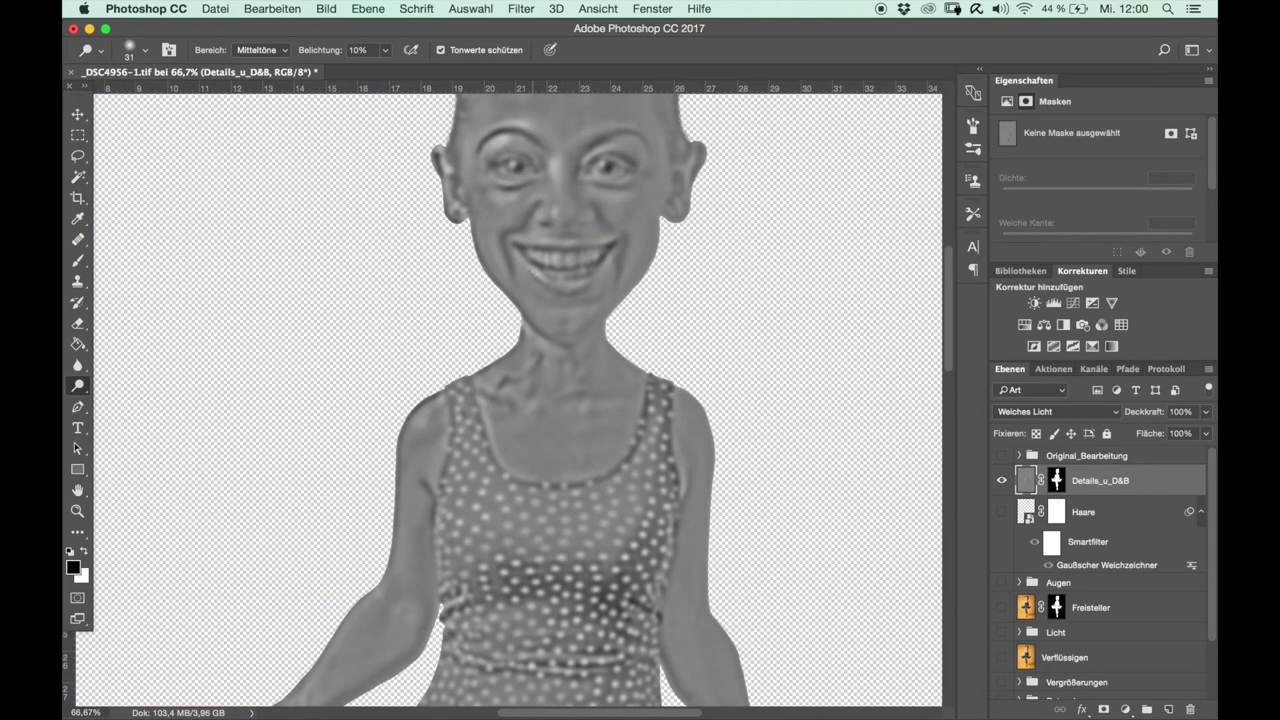
drag(584, 284, 572, 284)
Burn the shadows under both eyes with a brush of about 48 px.
drag(506, 201, 522, 199)
drag(627, 173, 620, 175)
drag(518, 168, 518, 167)
drag(610, 166, 610, 167)
Show all layers again and set the dodge brush to about 105 px over the colour composite.
drag(951, 268, 944, 236)
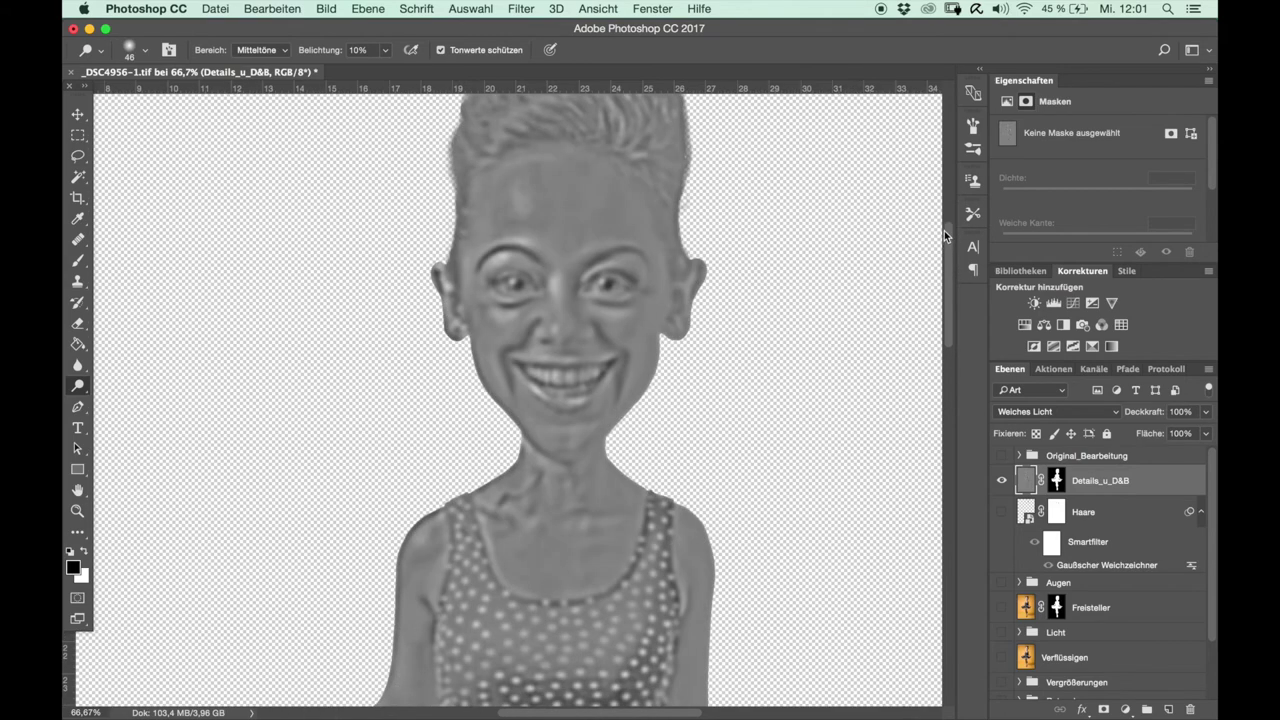
scroll(944, 236, up, 3)
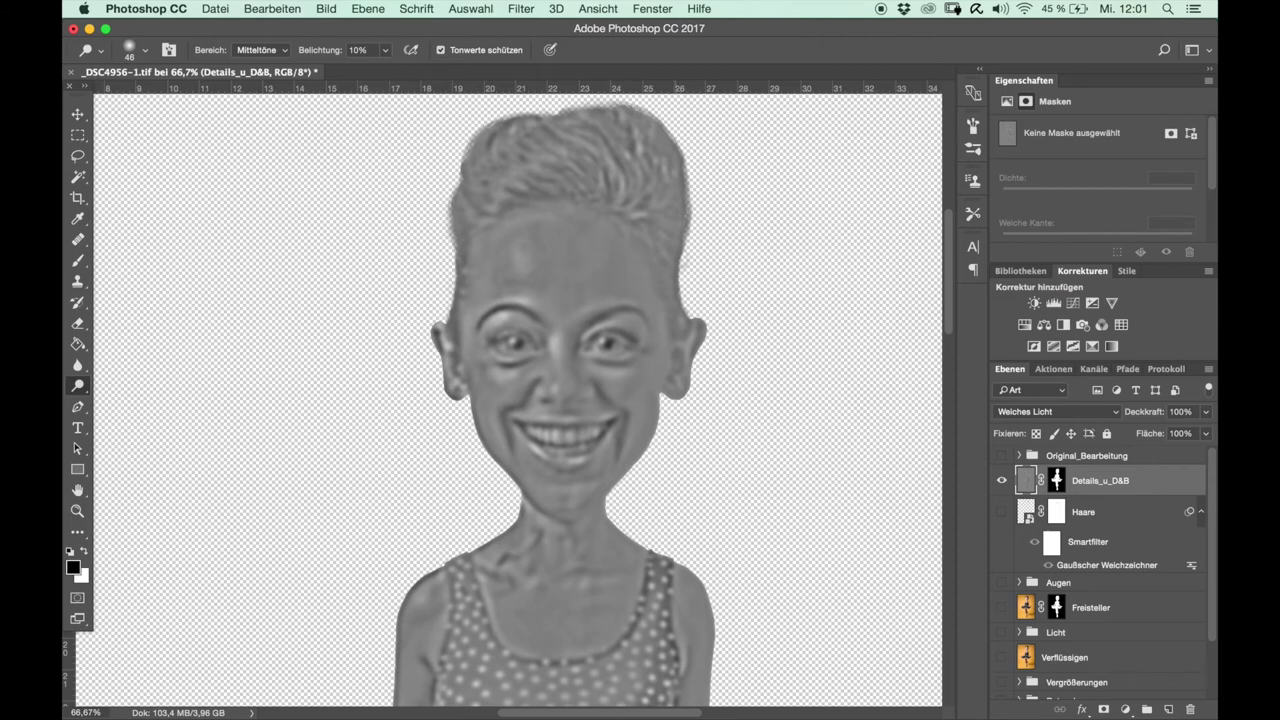
drag(665, 191, 669, 193)
scroll(925, 245, down, 5)
scroll(908, 289, down, 1)
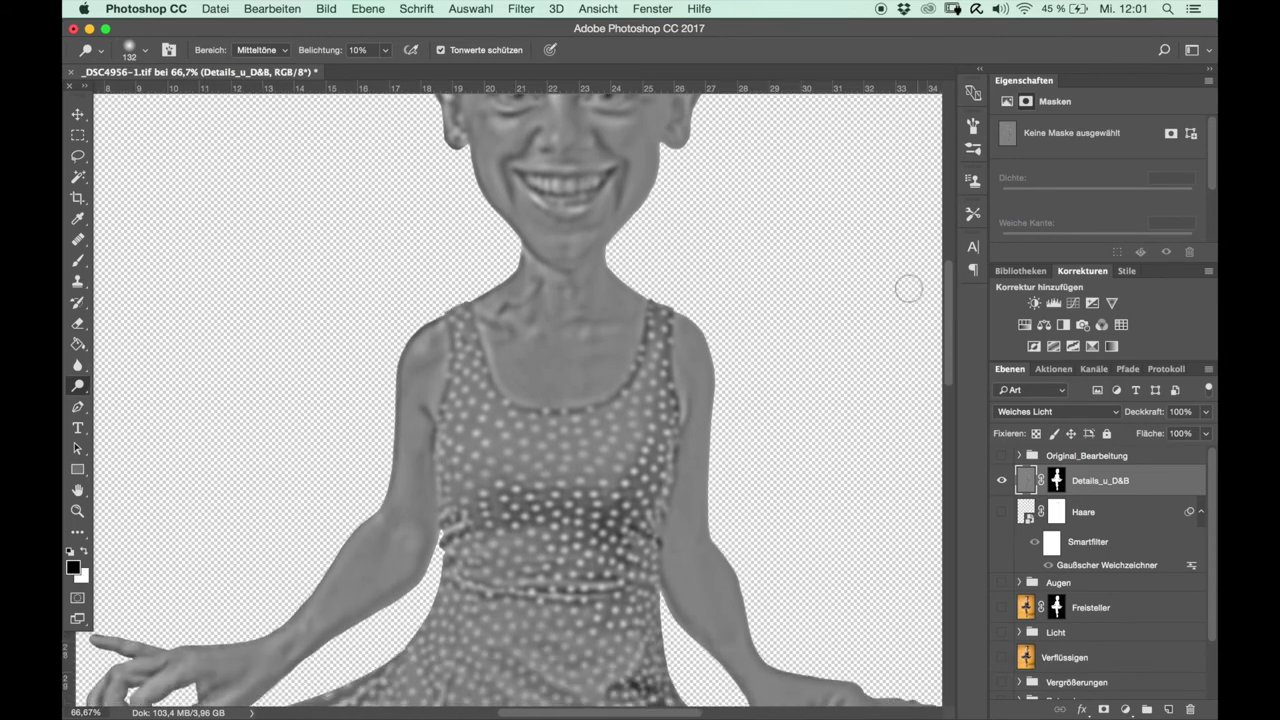
drag(577, 310, 517, 334)
alt+click(1002, 481)
drag(510, 335, 550, 332)
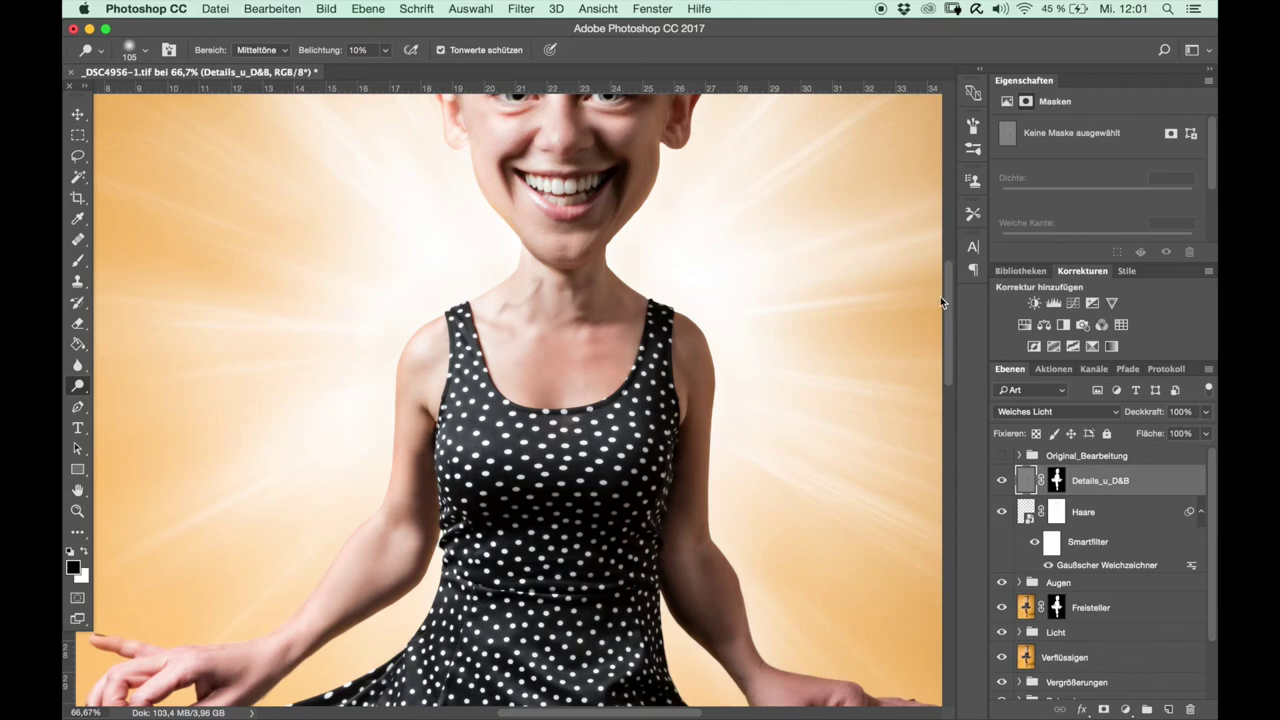
scroll(951, 358, down, 5)
mouse_move(951, 358)
mouse_down()
mouse_move(946, 423)
mouse_move(946, 400)
mouse_up()
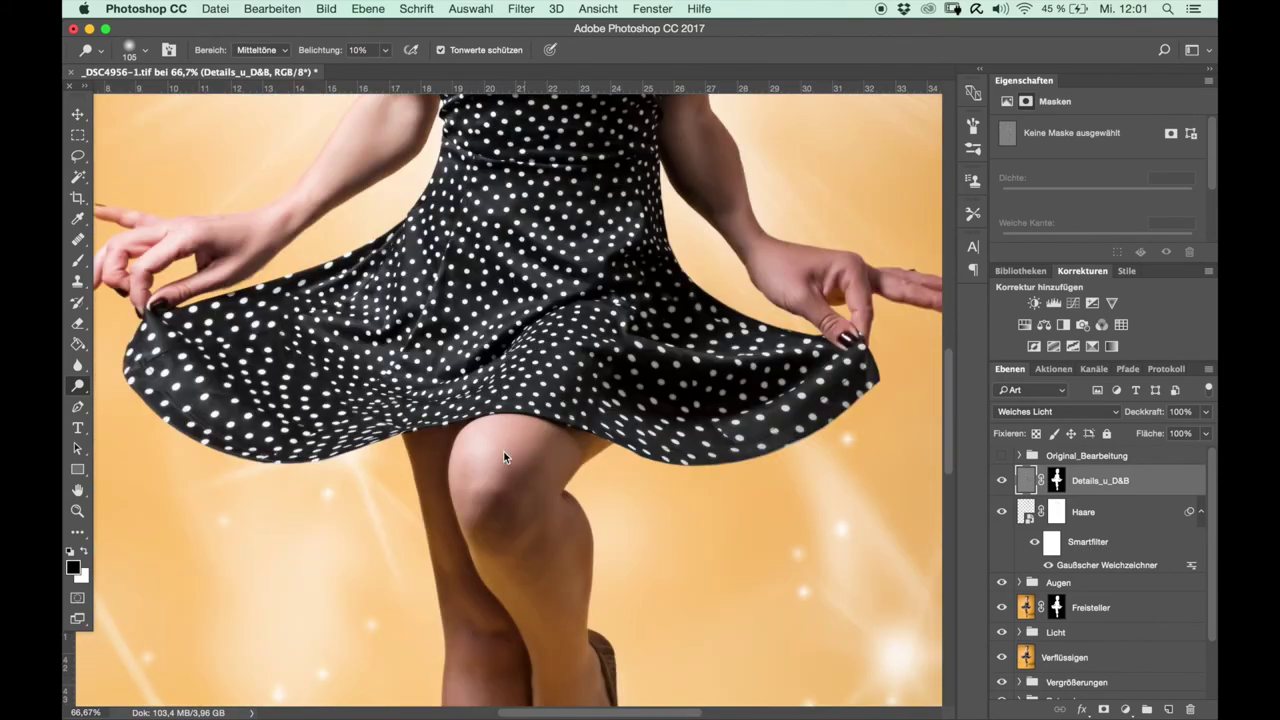
scroll(494, 452, down, 2)
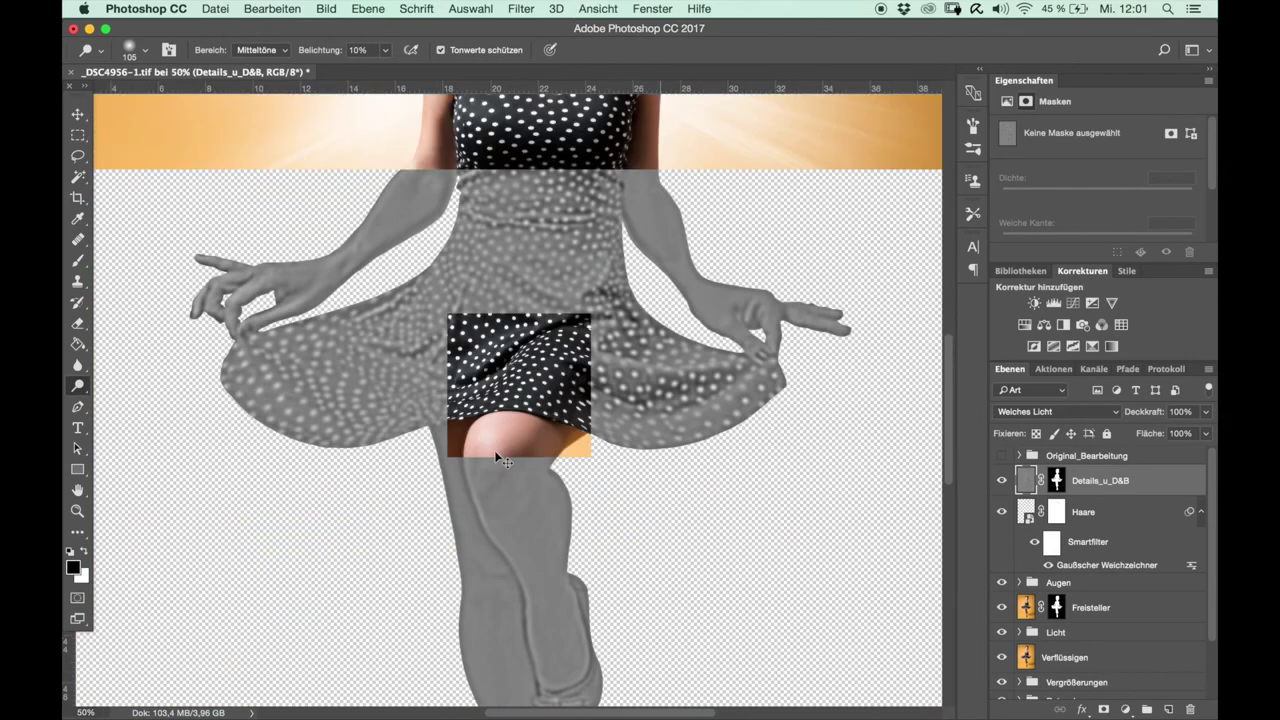
scroll(502, 460, down, 1)
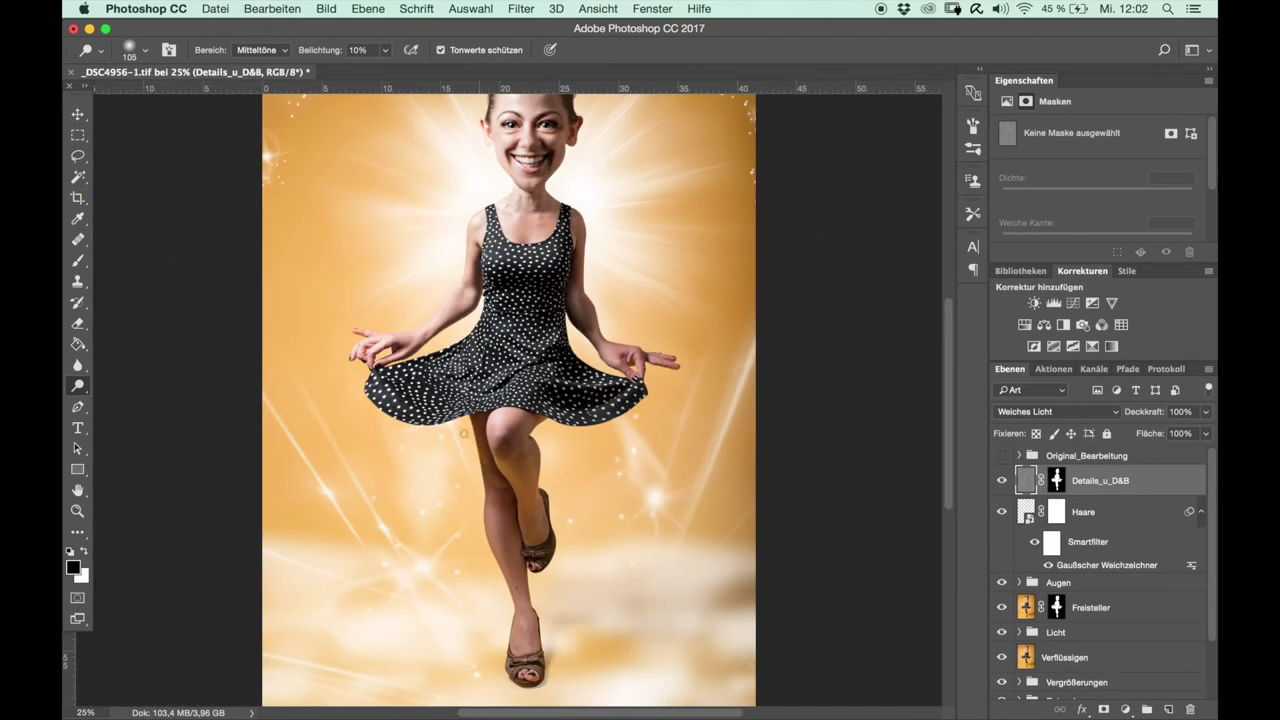
mouse_move(496, 490)
mouse_down()
mouse_move(514, 490)
mouse_move(496, 490)
mouse_up()
drag(520, 468, 534, 468)
key(ctrl+minus)
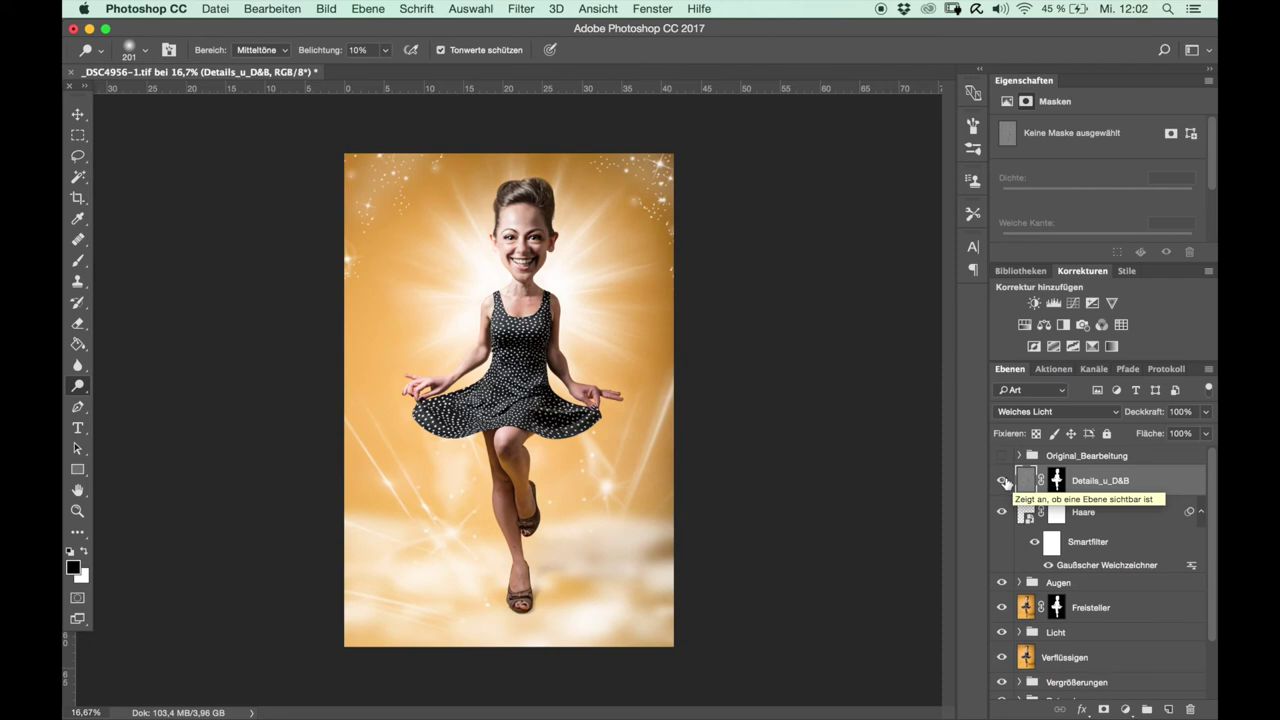
click(1002, 481)
key(ctrl+plus)
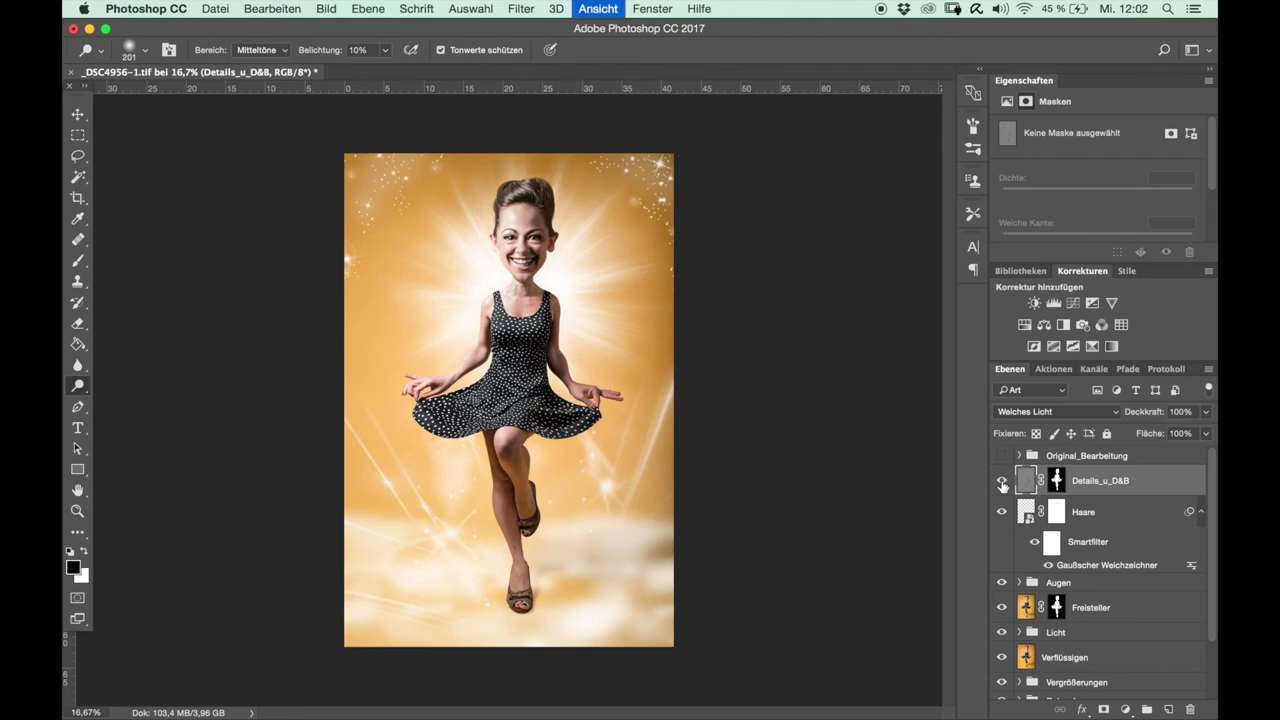
drag(949, 390, 948, 368)
click(1002, 481)
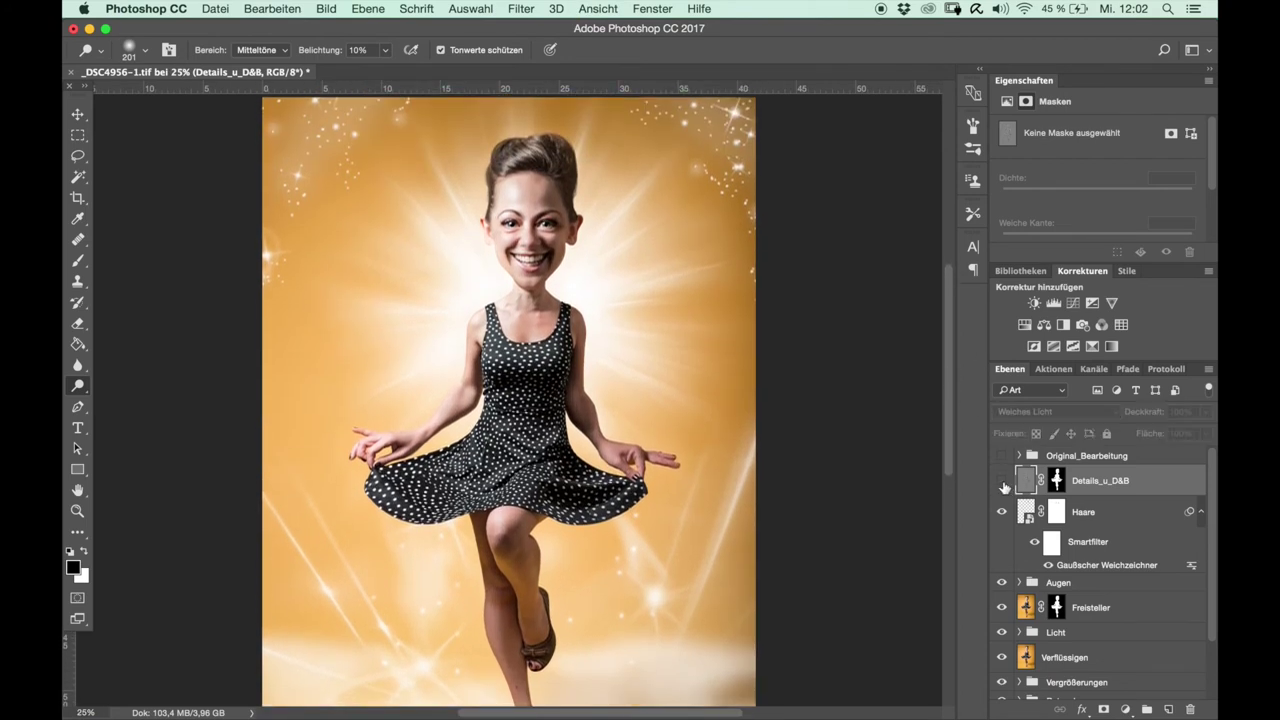
click(1002, 481)
click(1003, 483)
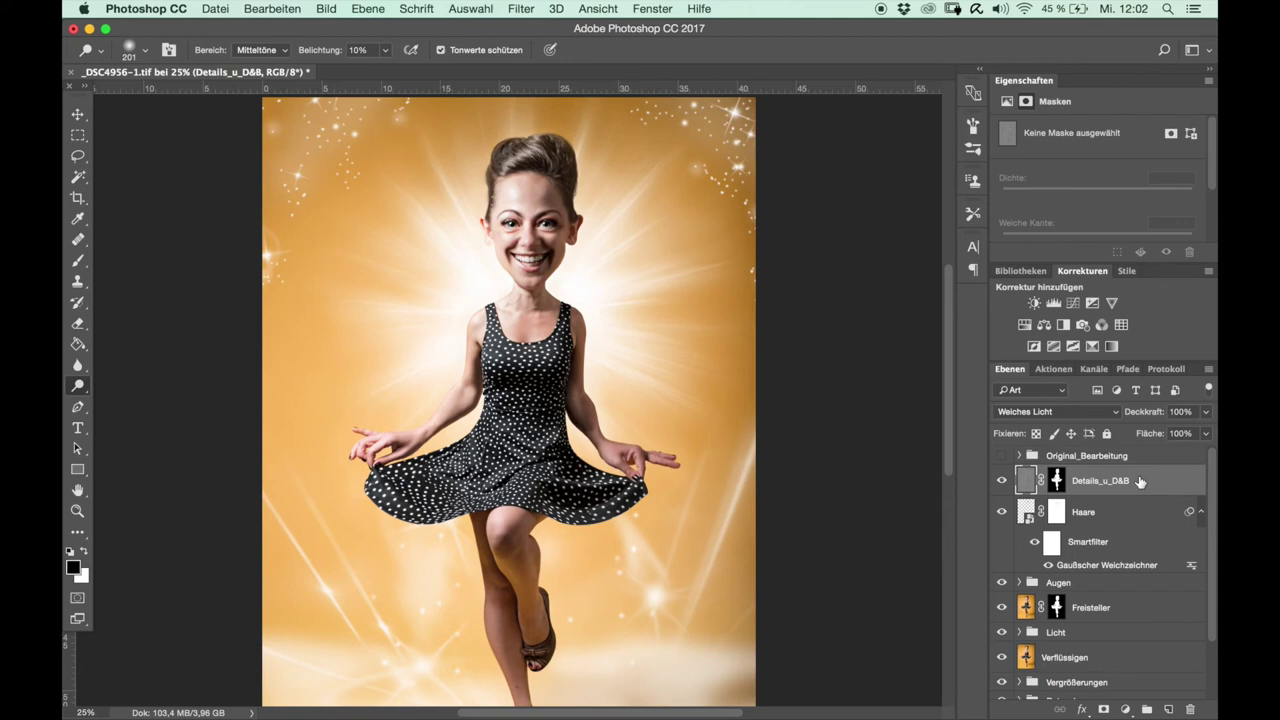
Zoom out and apply the Ölfarbe oil paint filter to Ebene 25.
key(ctrl+minus)
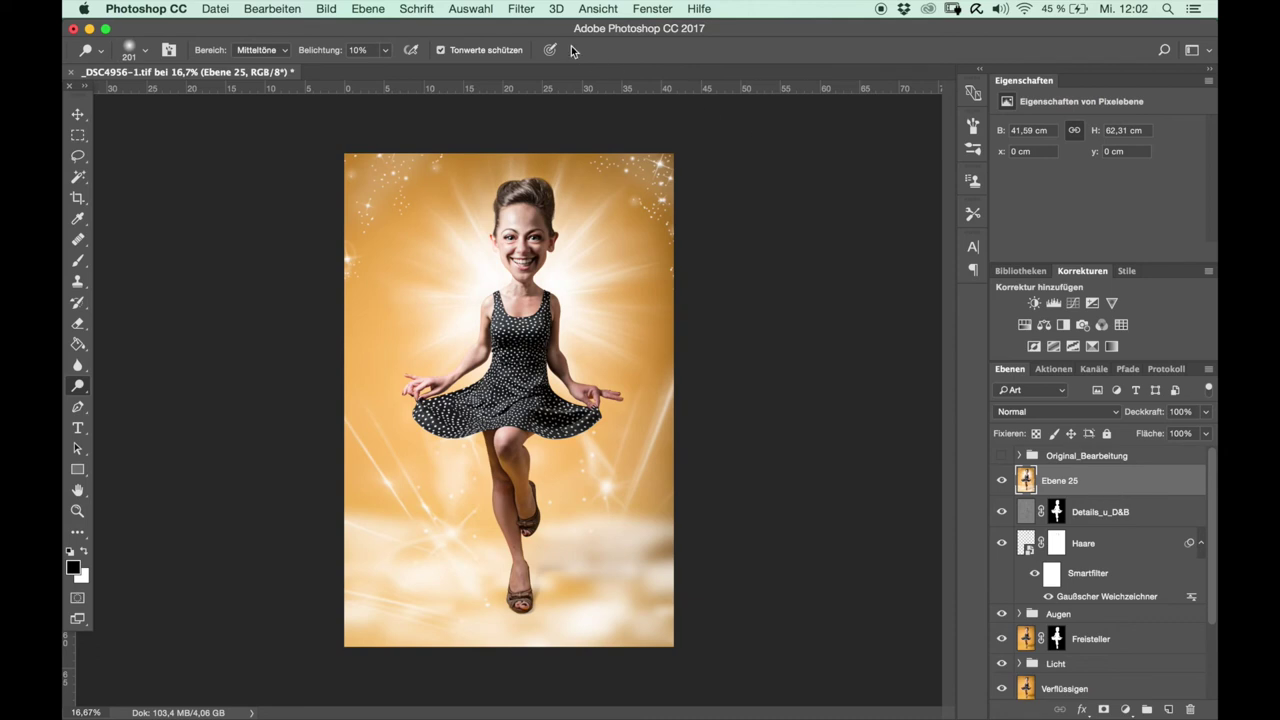
click(525, 10)
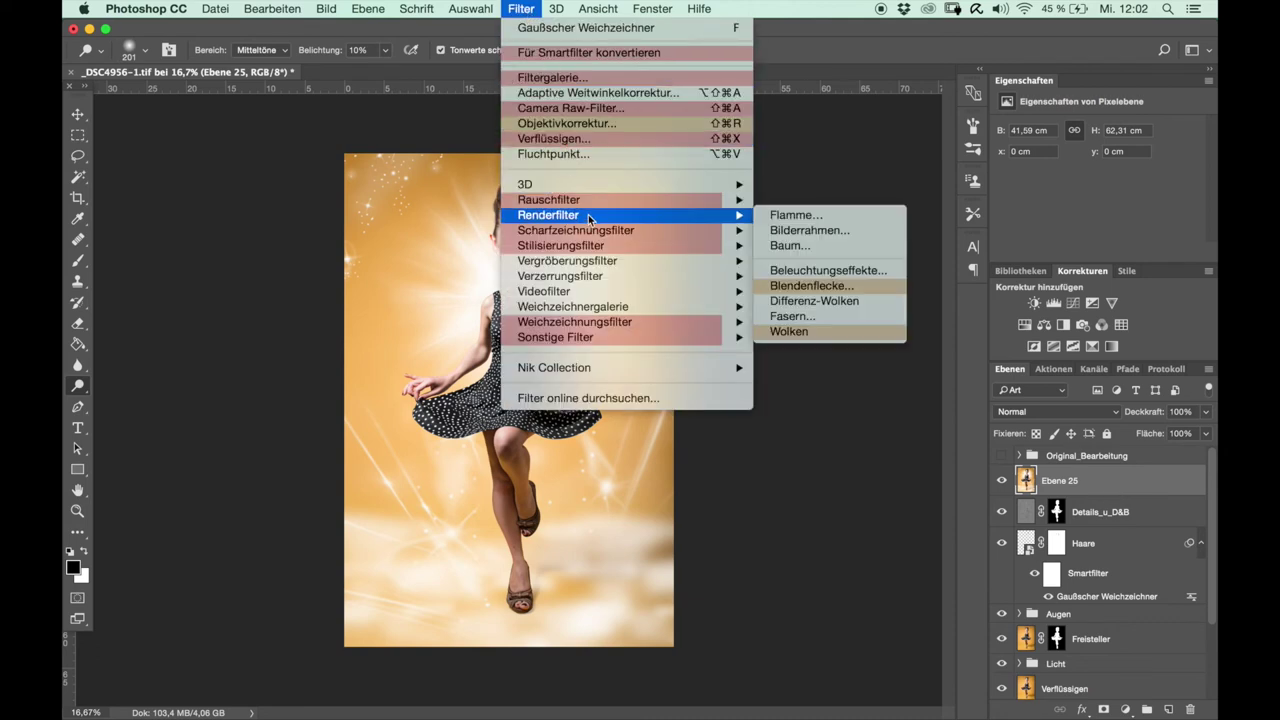
mouse_move(561, 245)
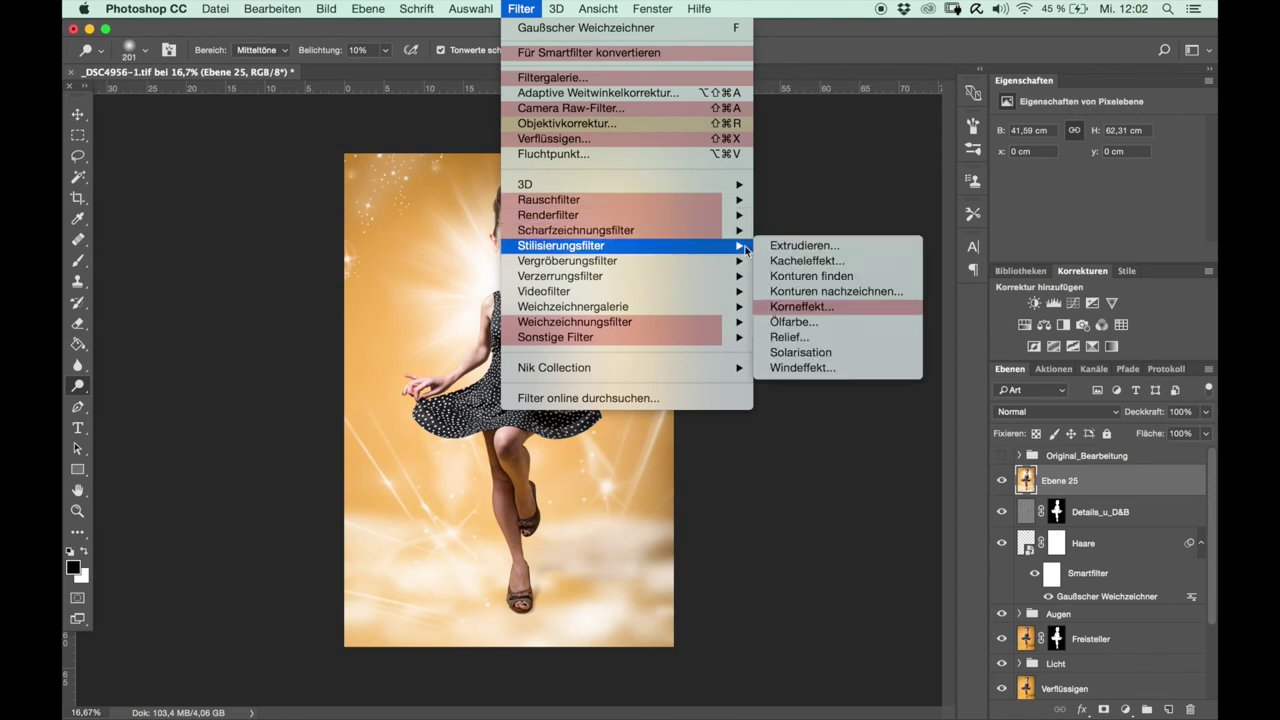
click(789, 322)
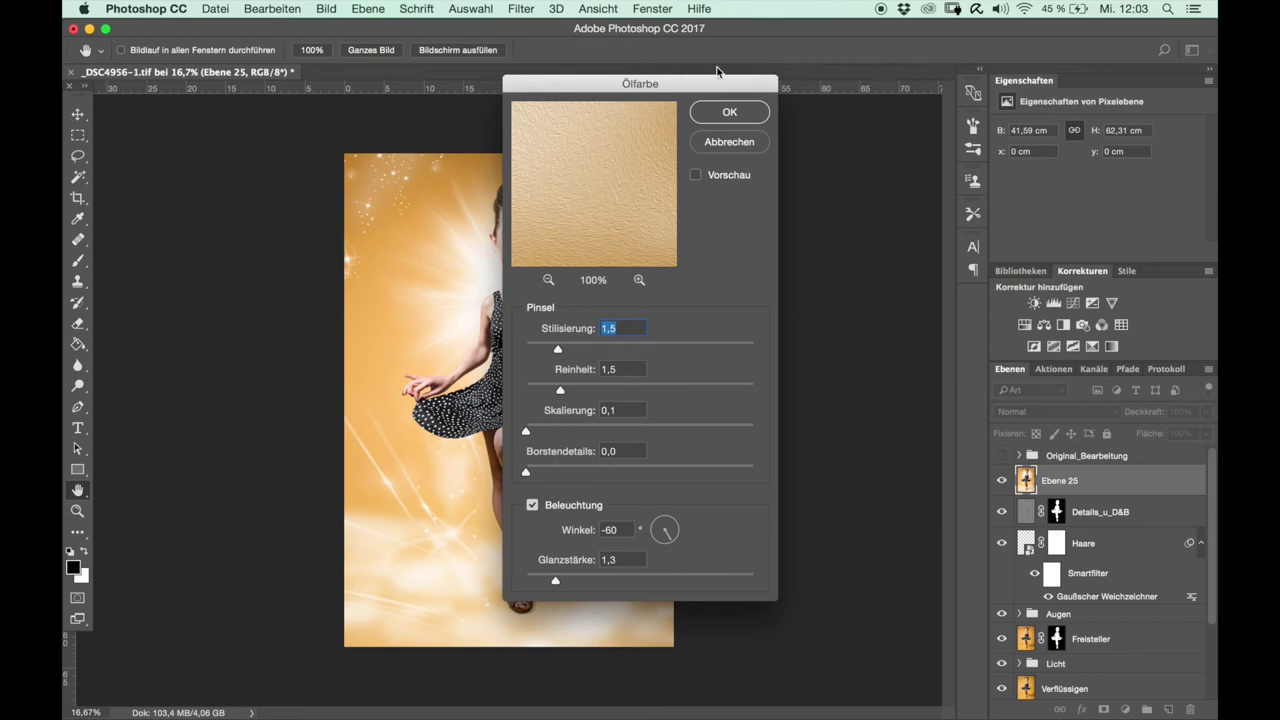
click(722, 112)
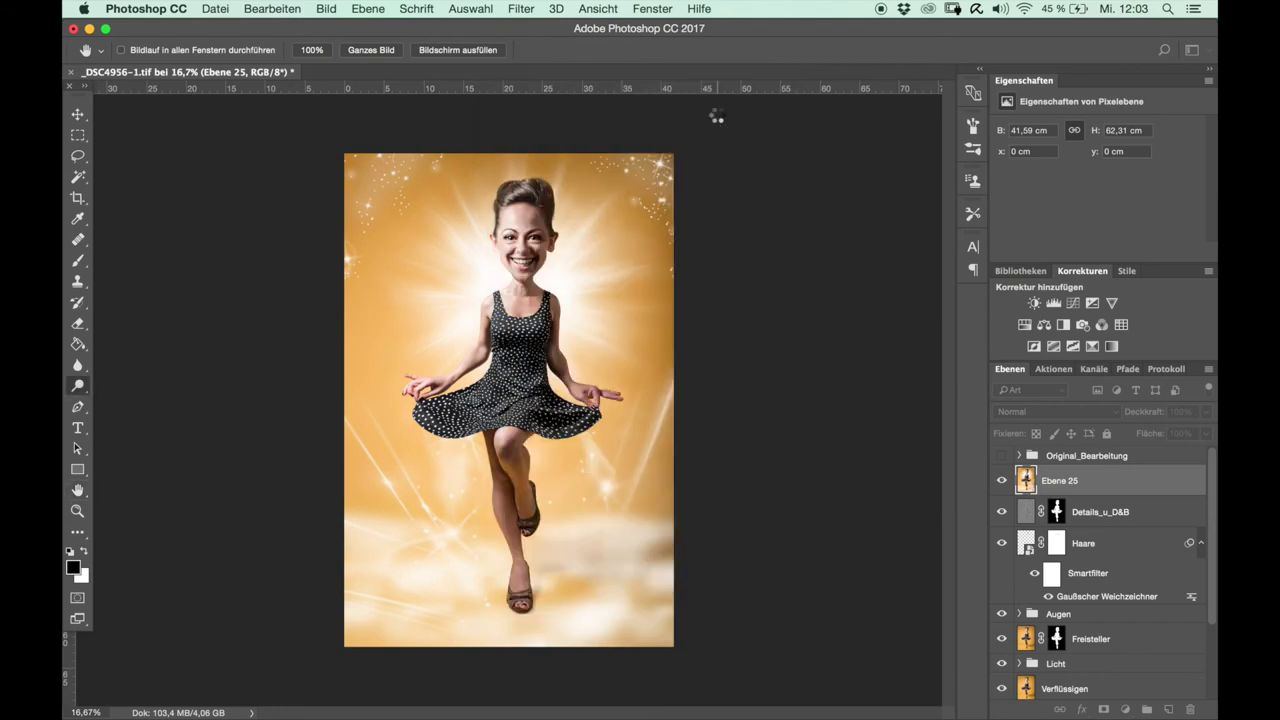
Apply Rauschen reduzieren at strength 10 with 100% colour noise reduction.
click(522, 9)
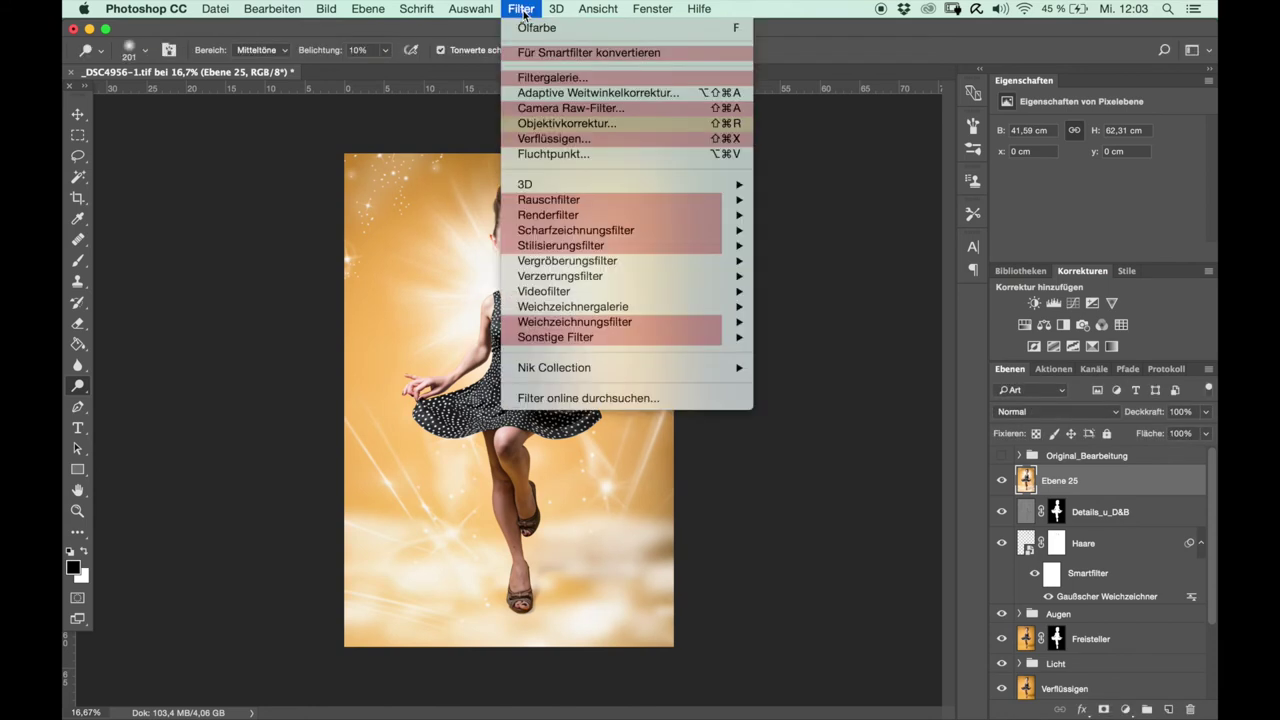
mouse_move(548, 199)
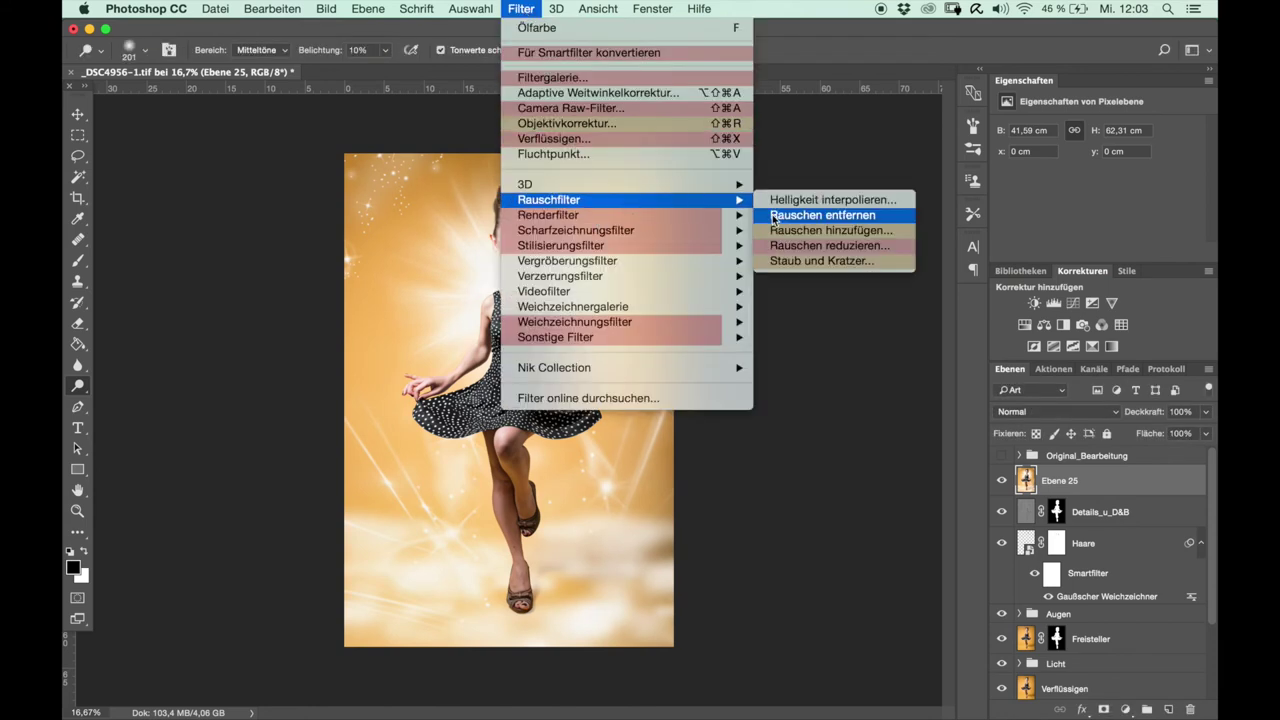
click(778, 245)
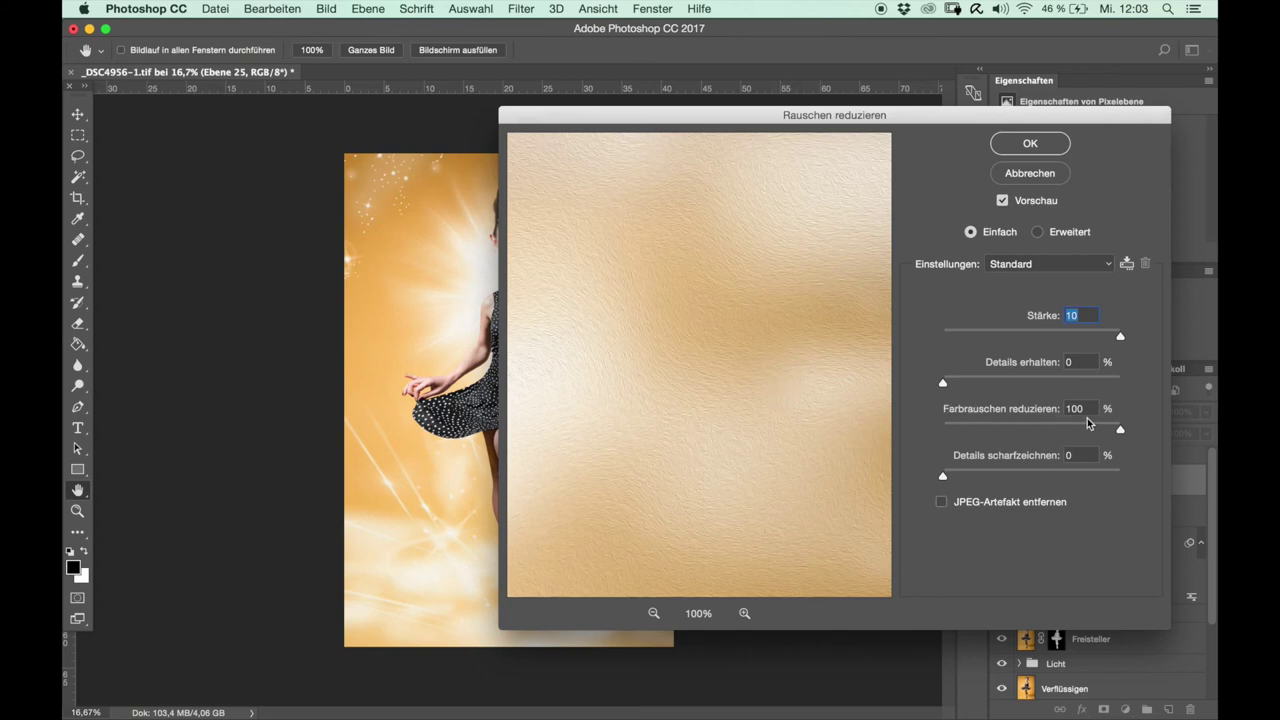
click(1030, 144)
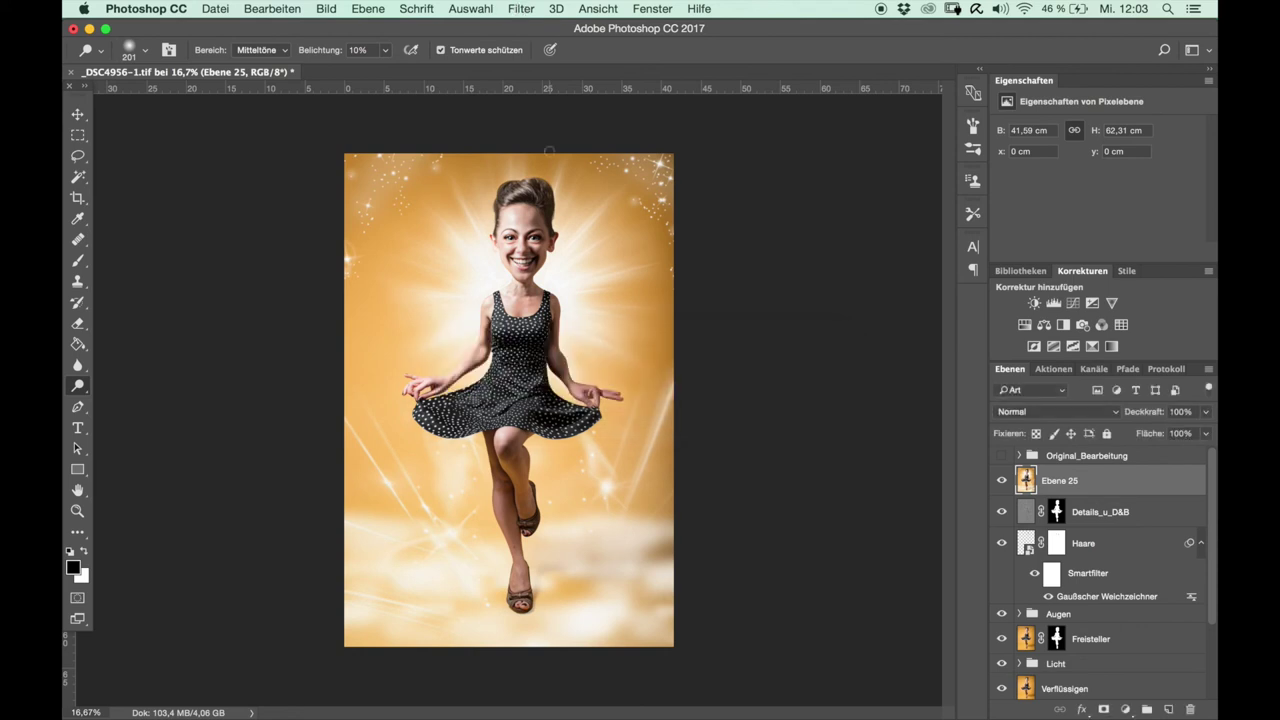
click(521, 9)
mouse_move(561, 245)
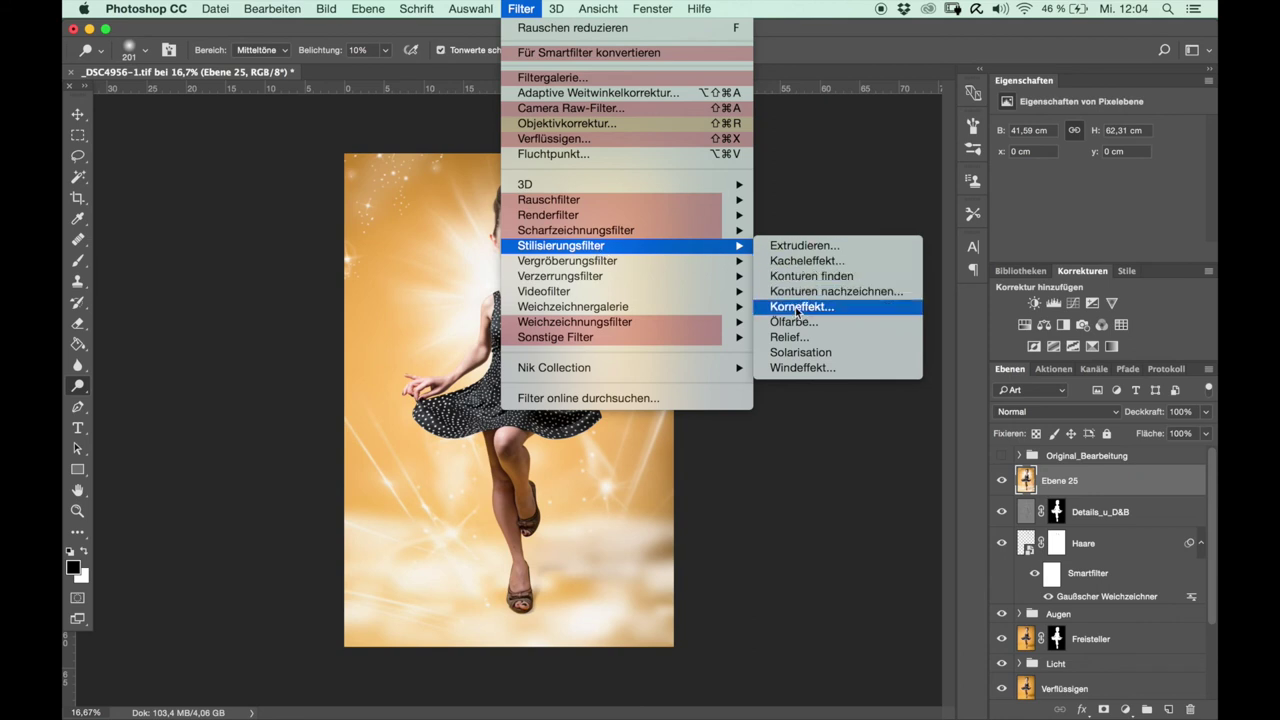
Apply the Korneffekt diffuse filter in Anisotrop mode to Ebene 25.
click(797, 307)
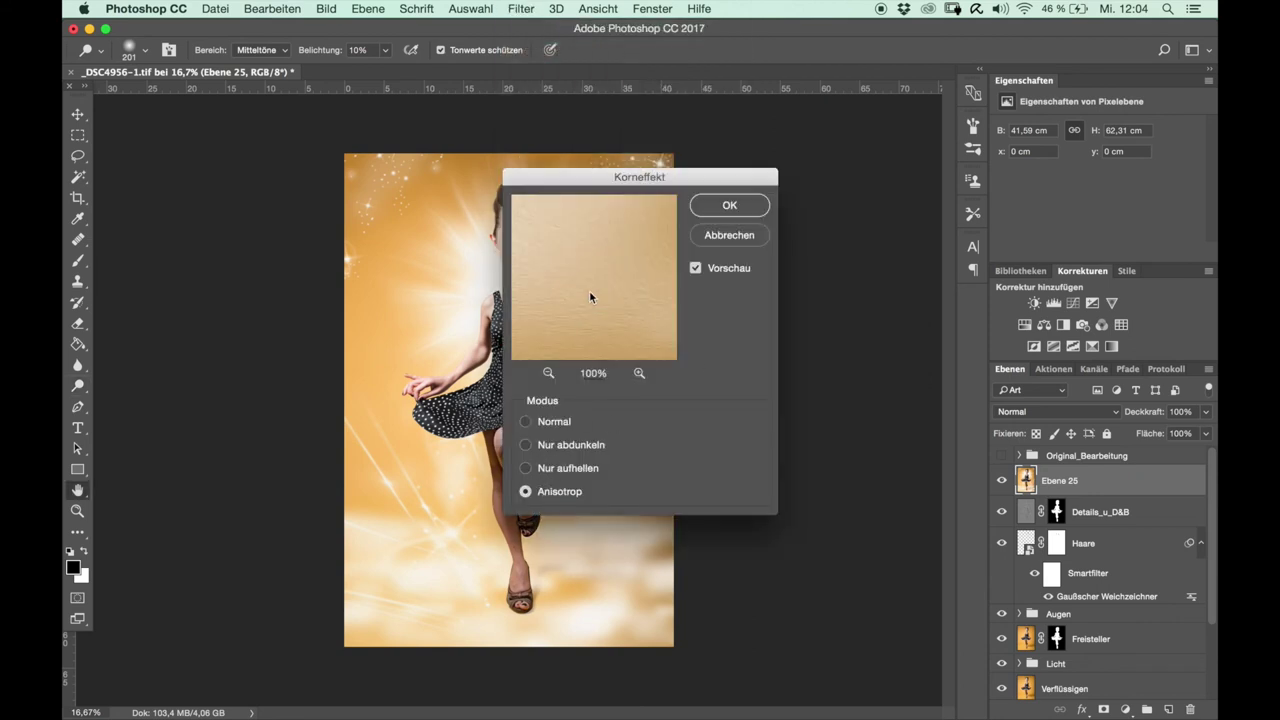
click(733, 208)
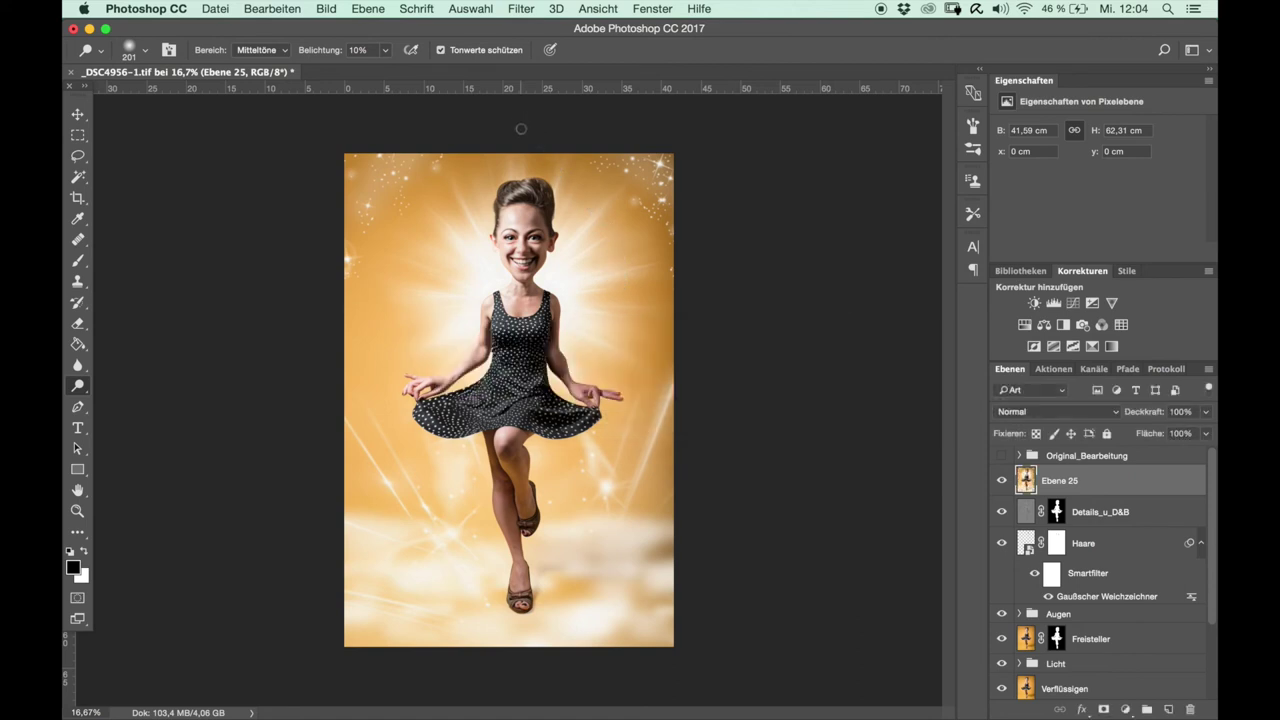
click(529, 12)
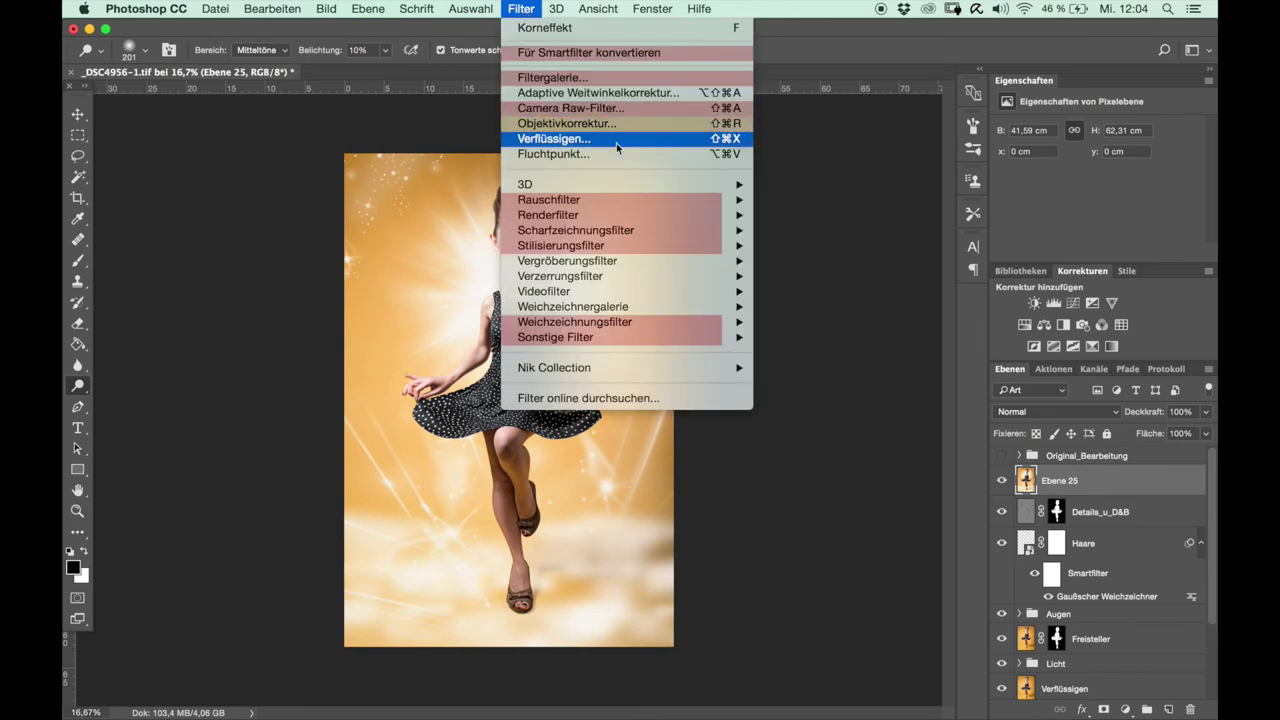
In Camera Raw Details, set luminance noise reduction to 34 and sharpening amount to 150.
click(629, 118)
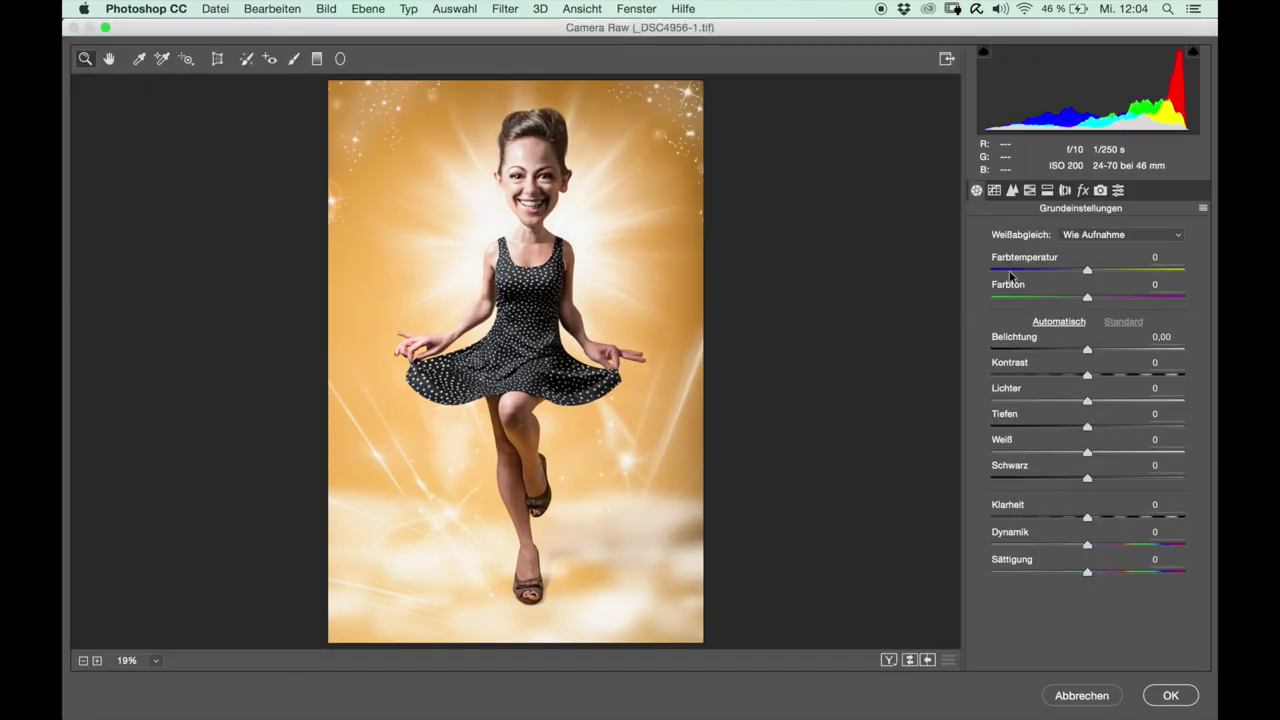
click(1011, 192)
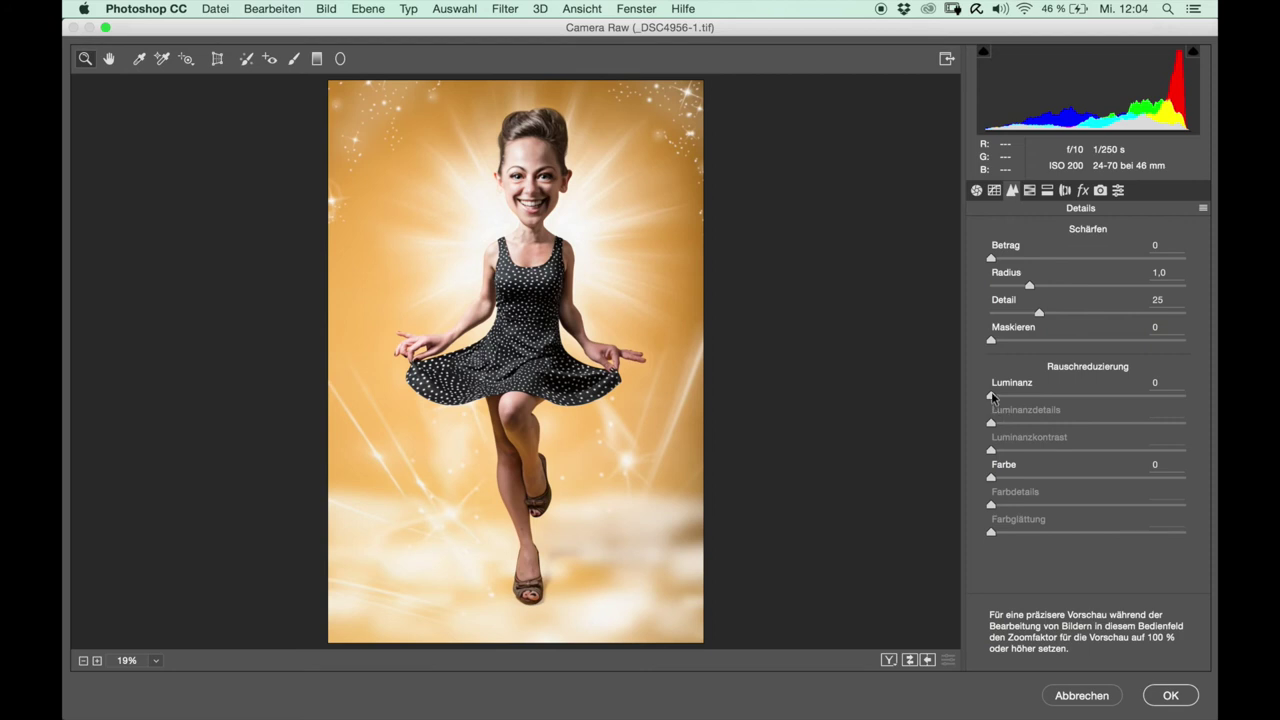
drag(1040, 400, 1056, 400)
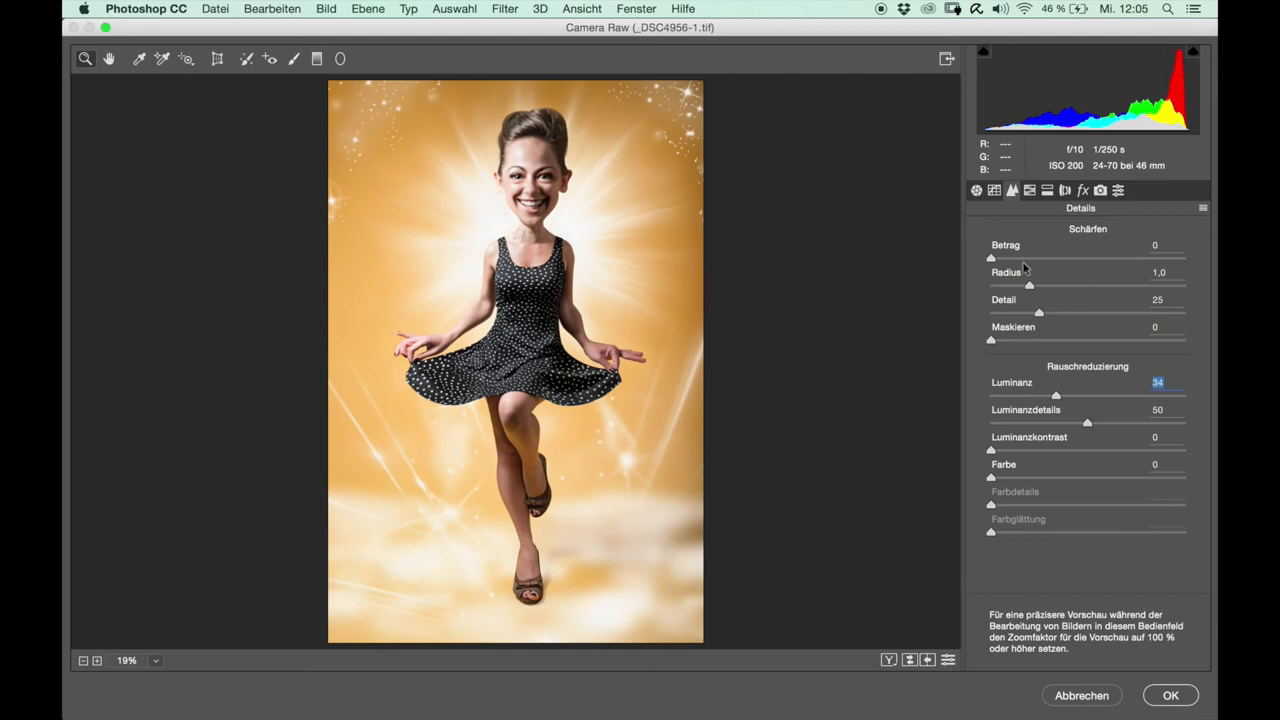
drag(991, 258, 1214, 272)
click(817, 232)
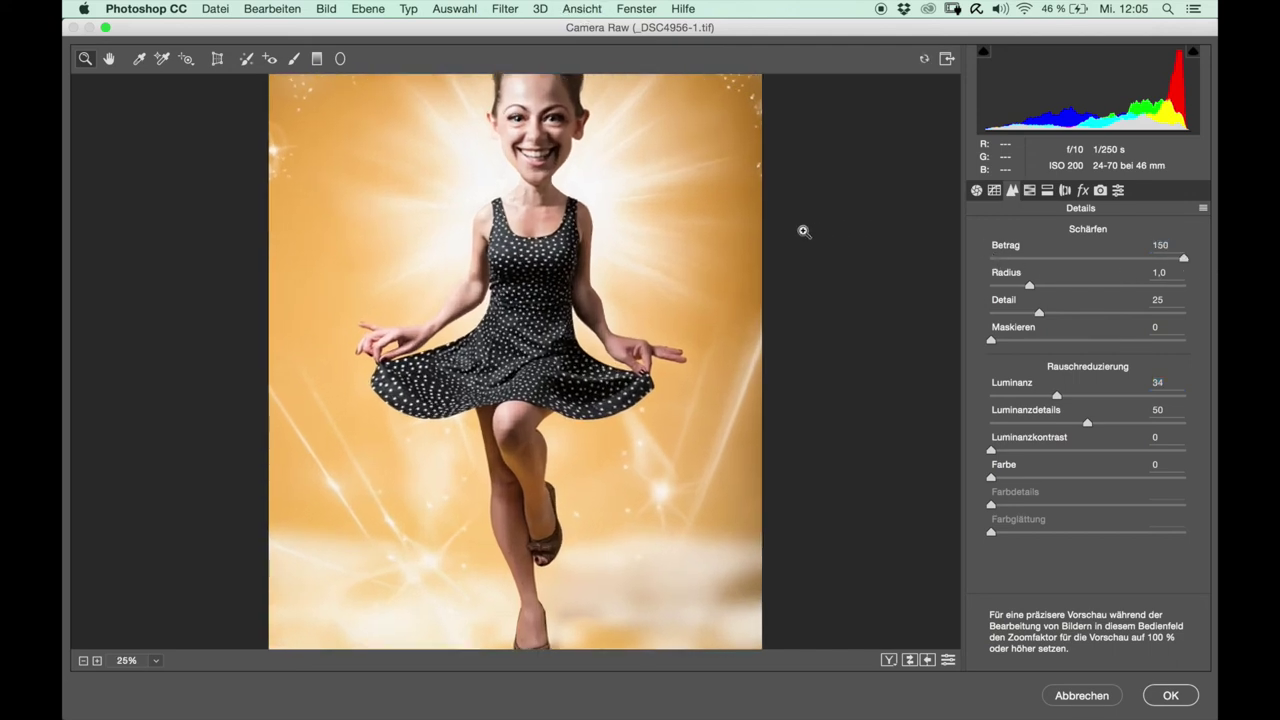
scroll(634, 194, up, 2)
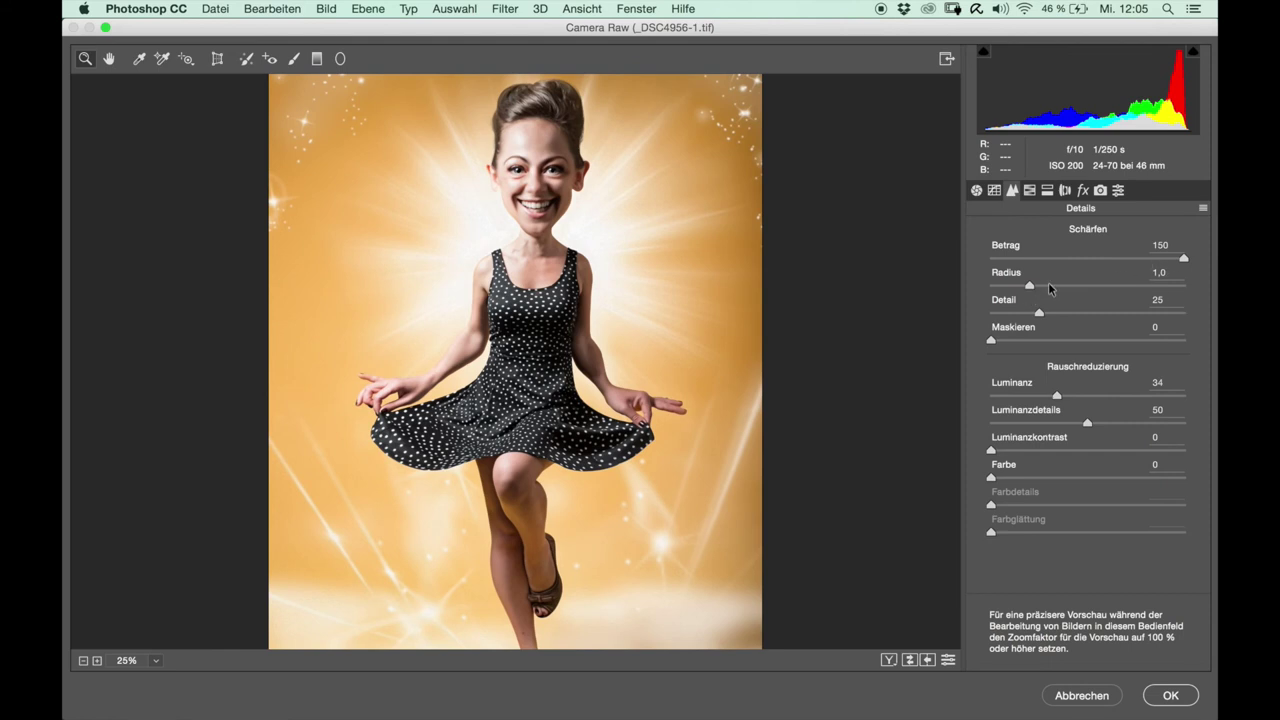
Raise the sharpening radius to 3,0, compare amount 68 against 150, and apply at 150.
drag(1029, 285, 1214, 287)
click(602, 328)
click(640, 339)
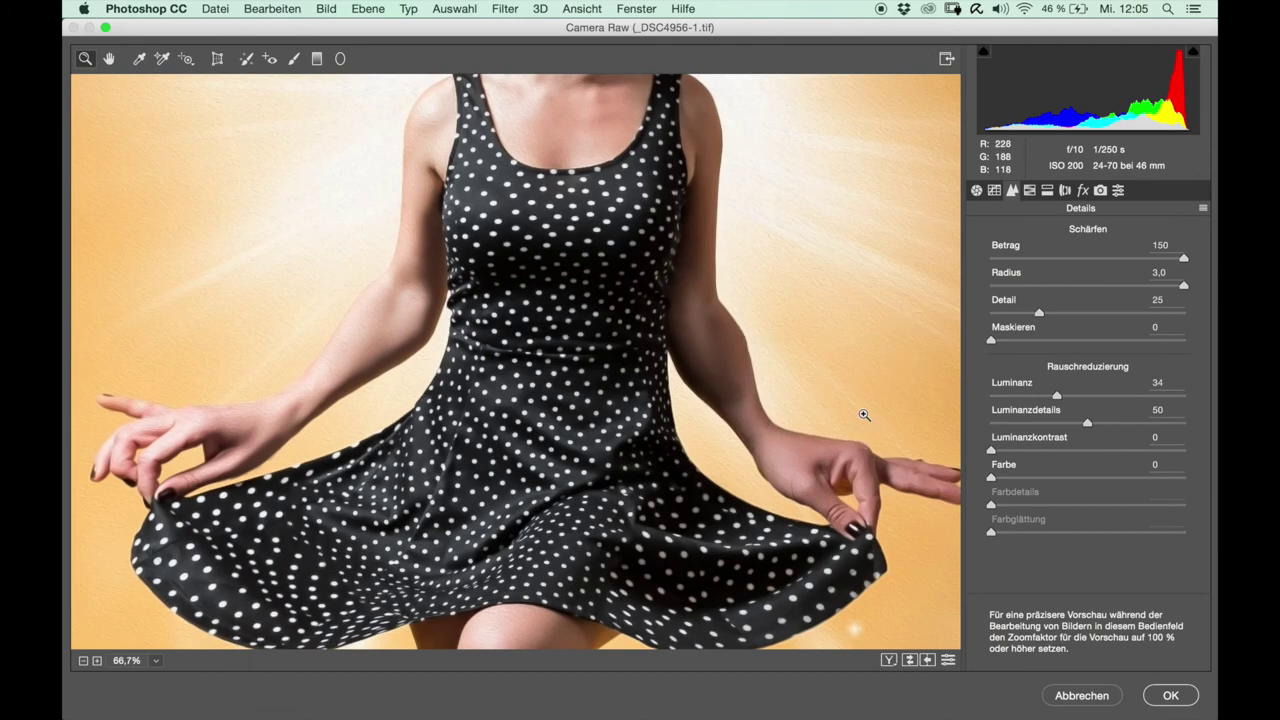
click(1078, 260)
click(1184, 258)
scroll(836, 445, down, 5)
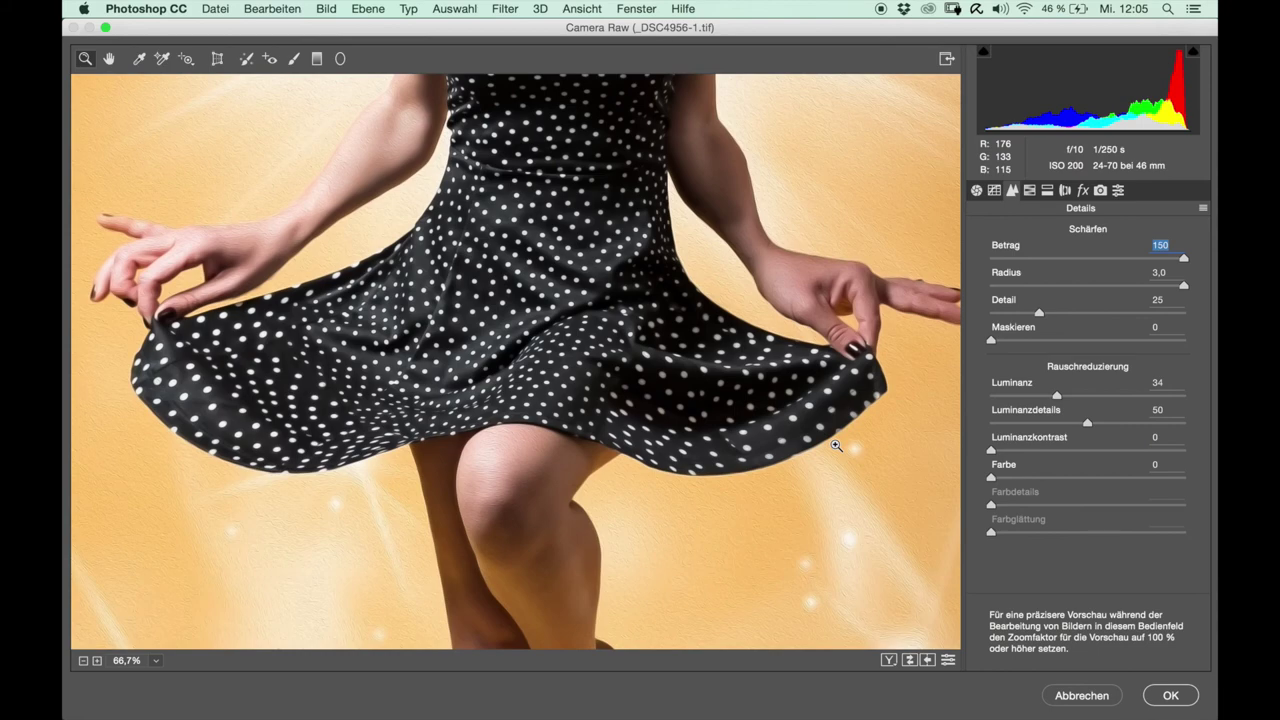
scroll(836, 445, down, 4)
scroll(836, 445, down, 8)
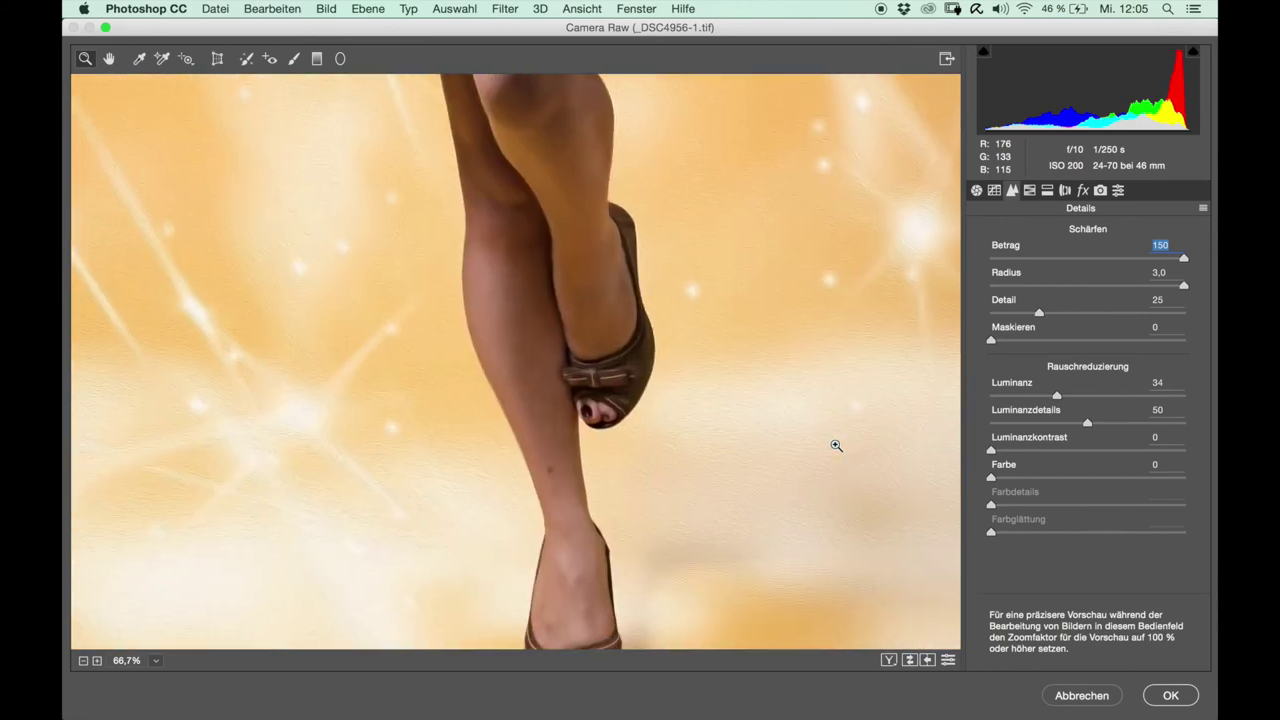
scroll(836, 445, up, 4)
scroll(836, 445, up, 6)
scroll(870, 319, up, 7)
scroll(870, 319, up, 5)
scroll(870, 319, up, 5)
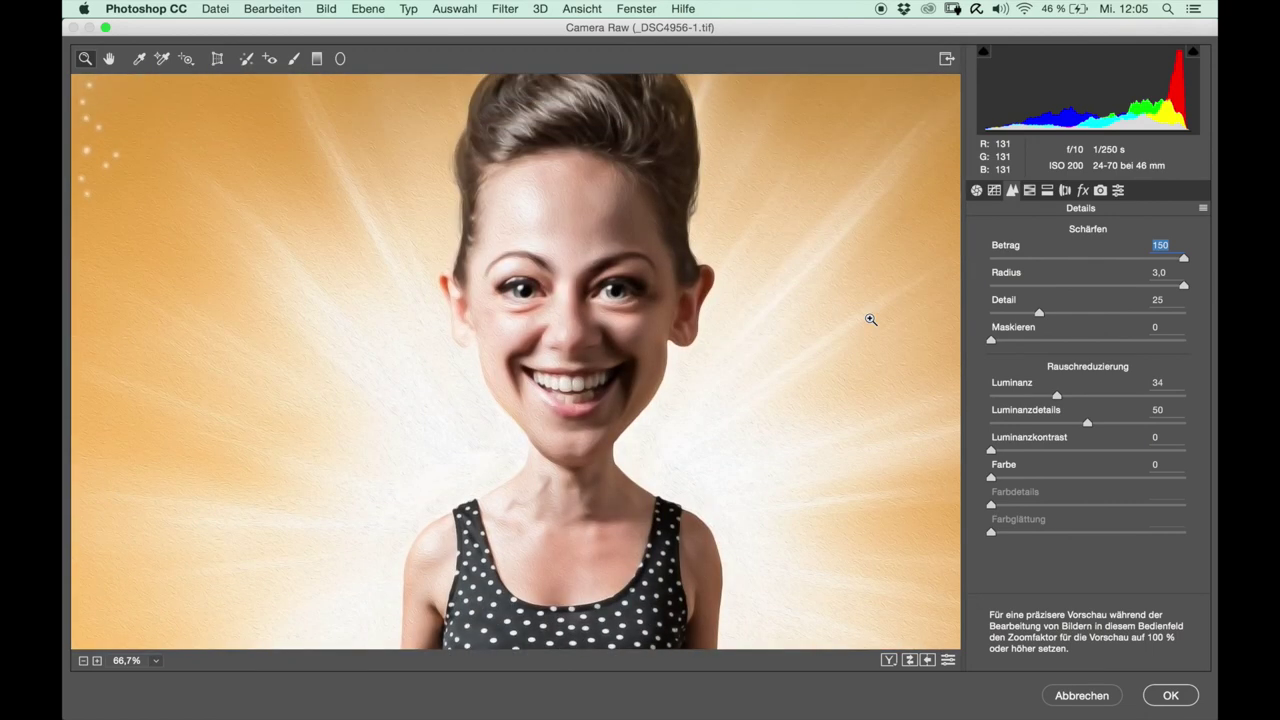
click(1168, 696)
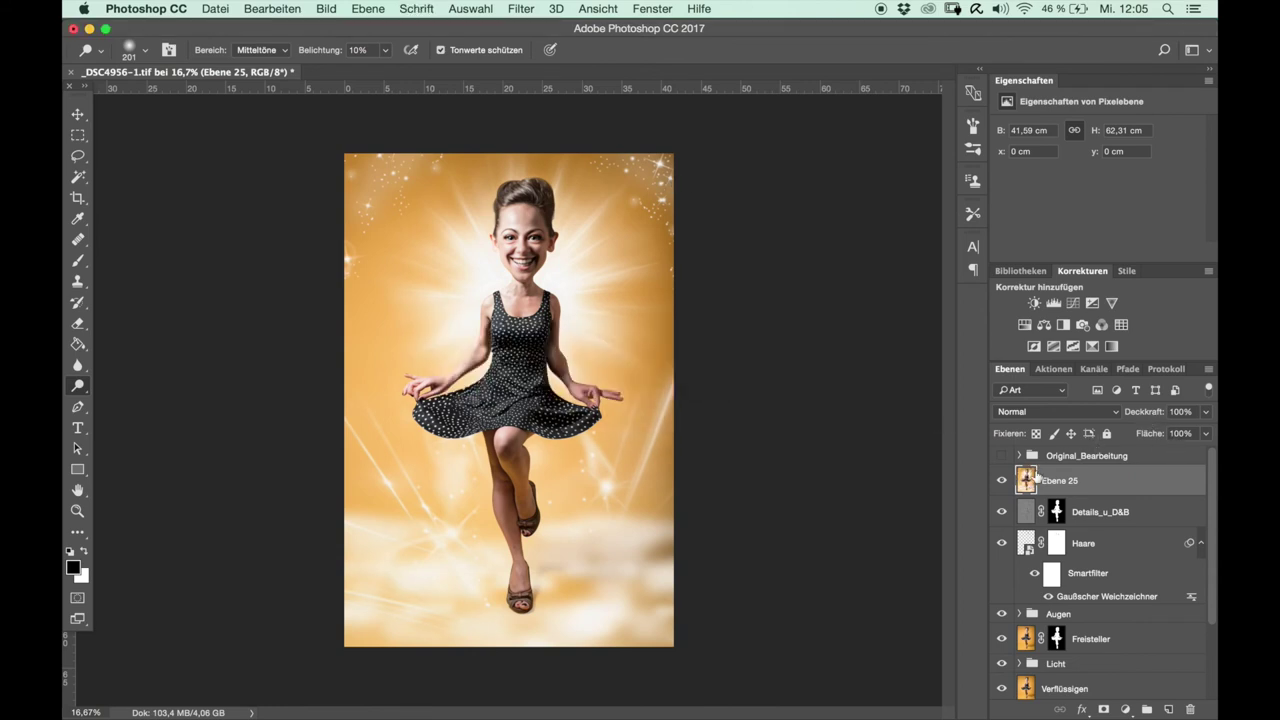
Fade Ebene 25 to about 59% opacity, hide it, and select Details_u_D&B.
drag(1155, 420, 1124, 420)
click(518, 9)
mouse_move(576, 230)
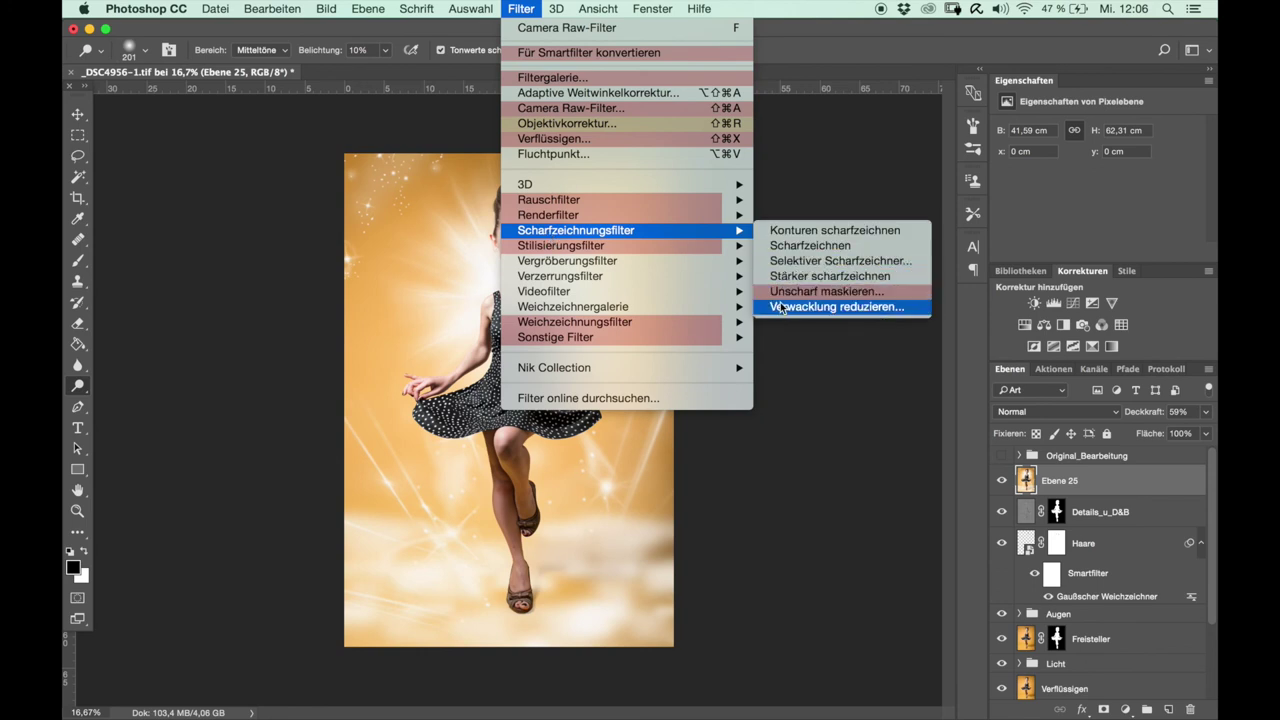
click(802, 378)
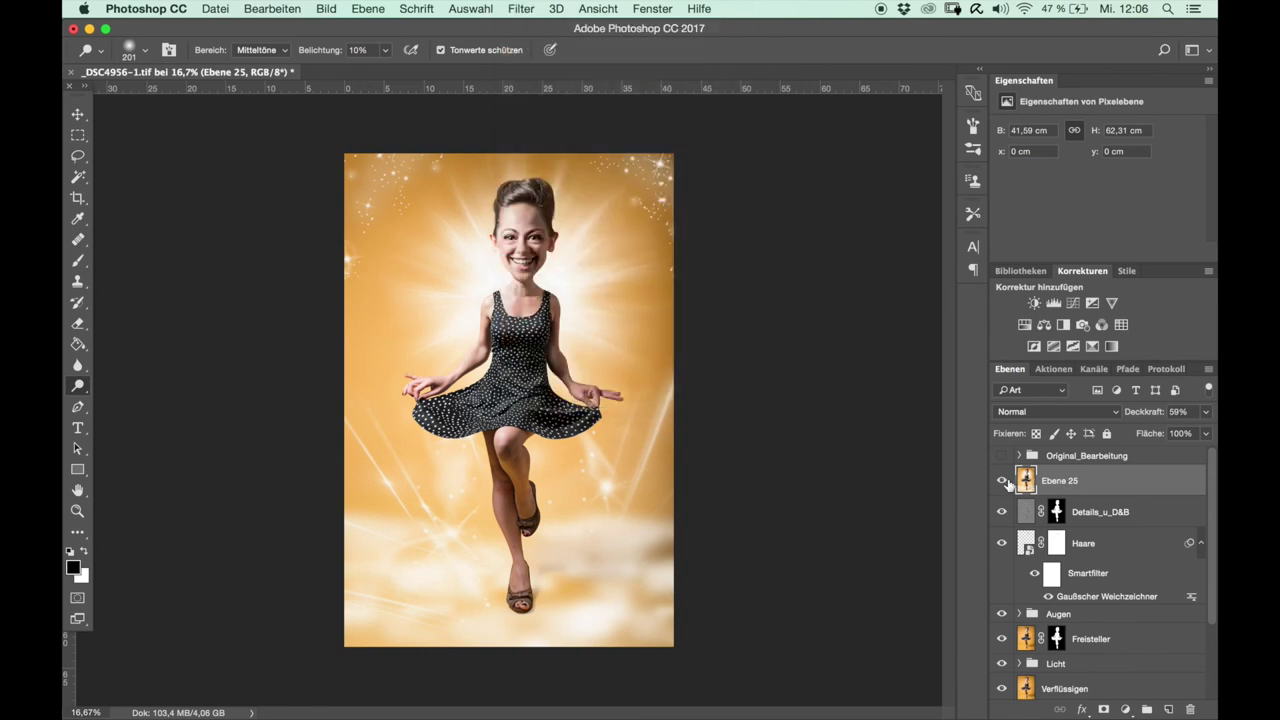
click(1003, 481)
click(1117, 514)
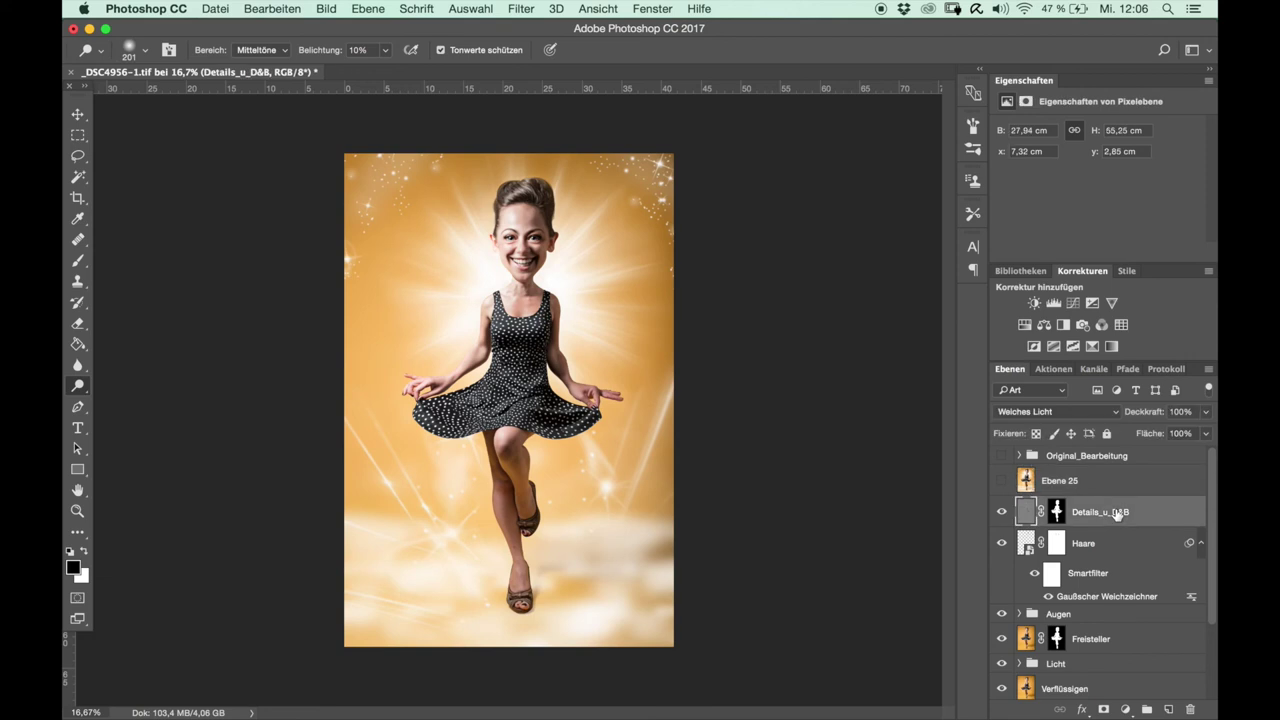
Stamp the visible layers into a new layer and rename Ebene 25 to malerisch.
key(ctrl+alt+shift+e)
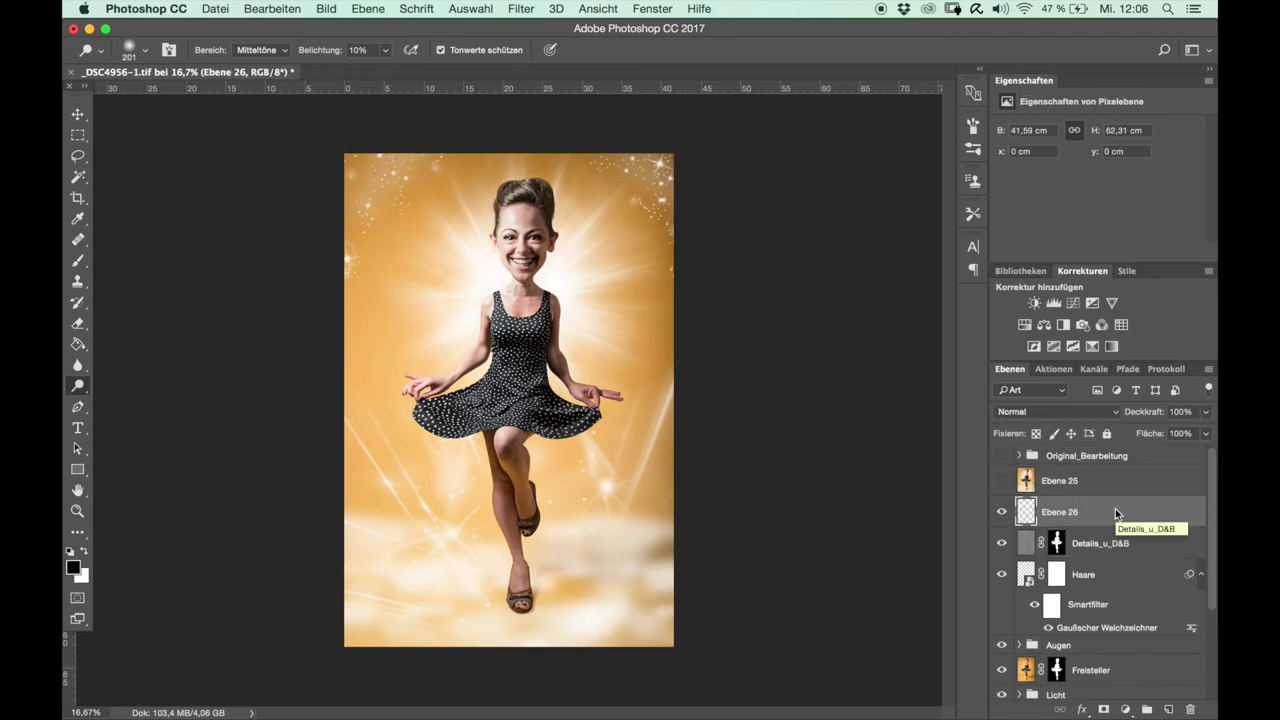
drag(1117, 512, 1118, 466)
click(1002, 512)
double_click(1045, 512)
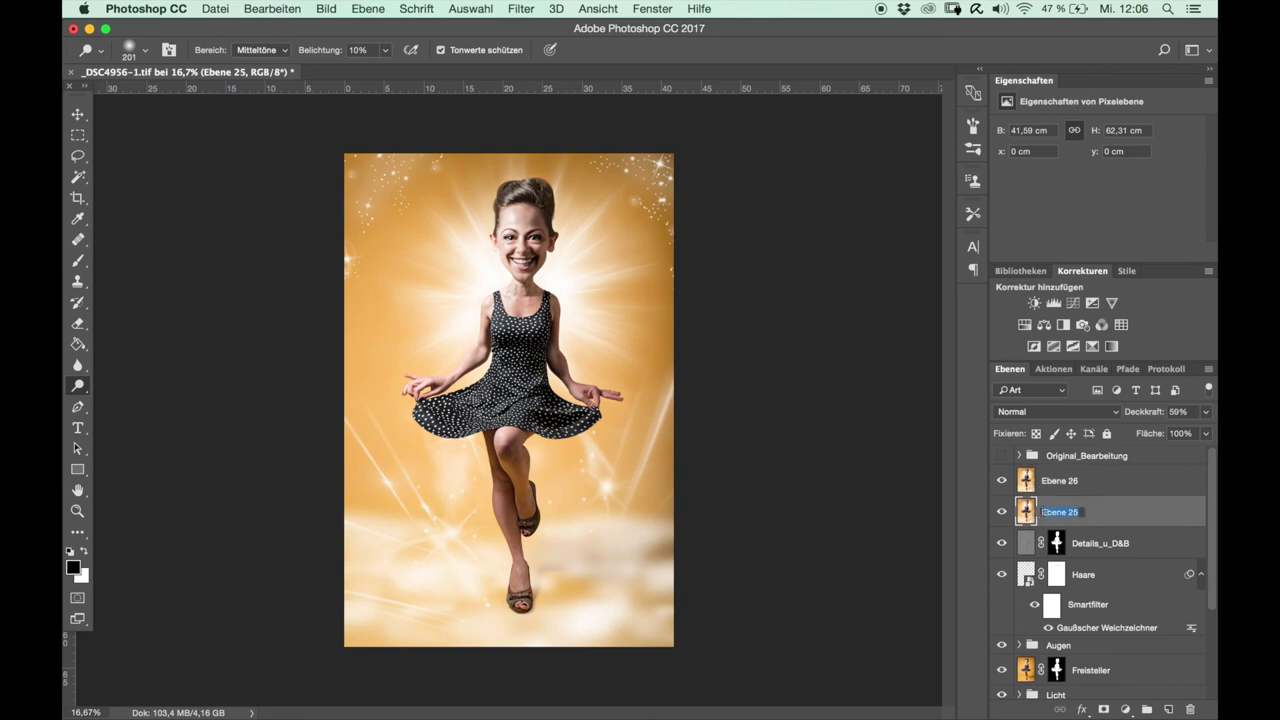
text(malerisch)
key(Return)
Apply a 1.4 px Hochpass filter to the stamped layer and move it above malerisch.
click(1116, 485)
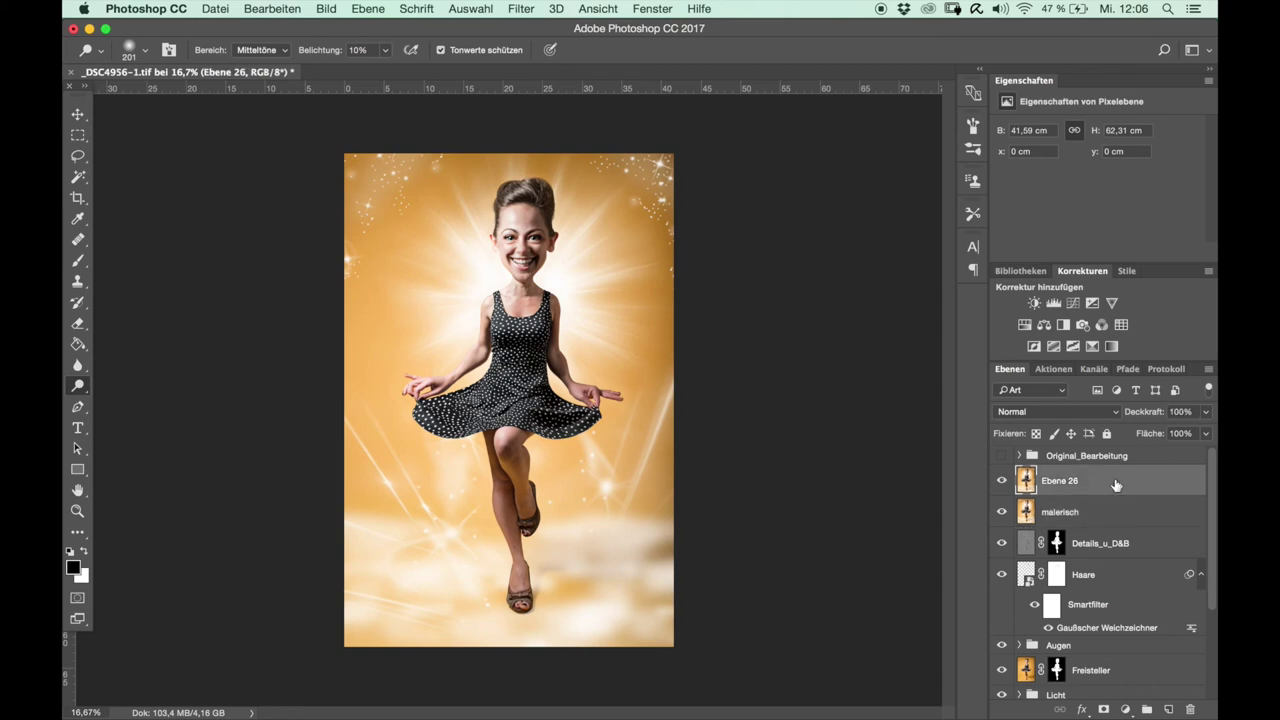
click(515, 8)
mouse_move(555, 337)
click(800, 383)
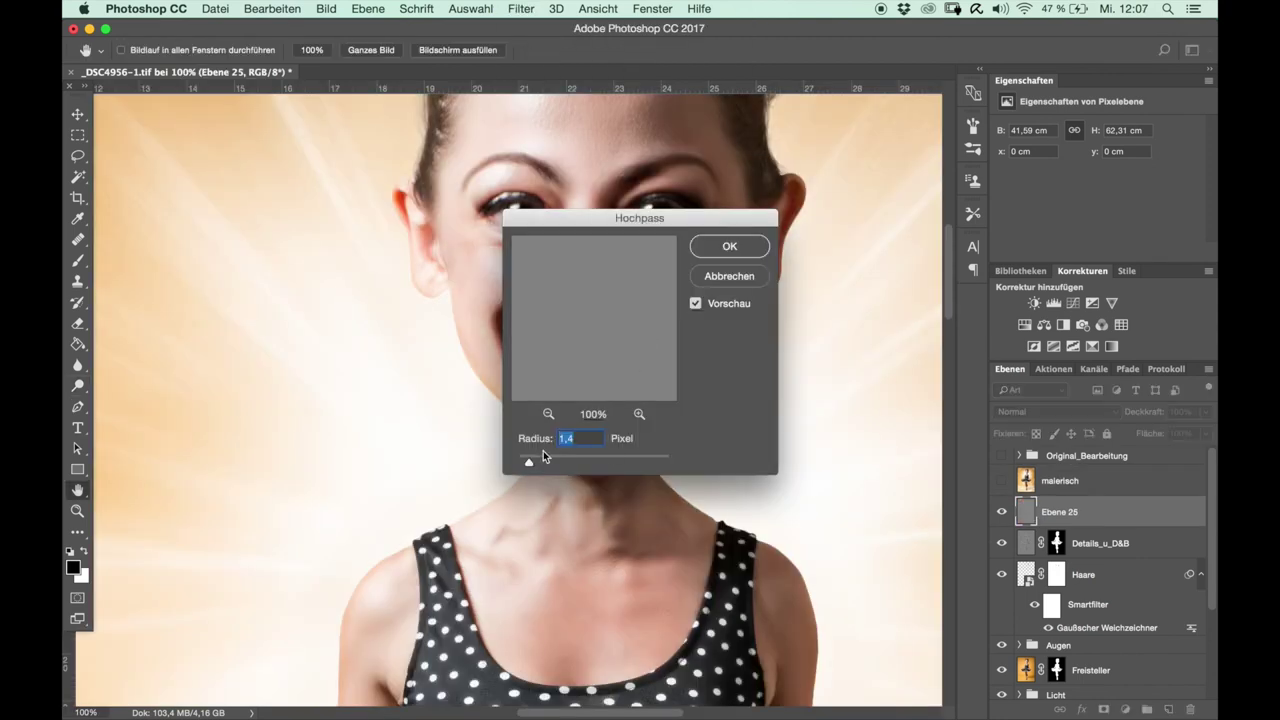
click(727, 246)
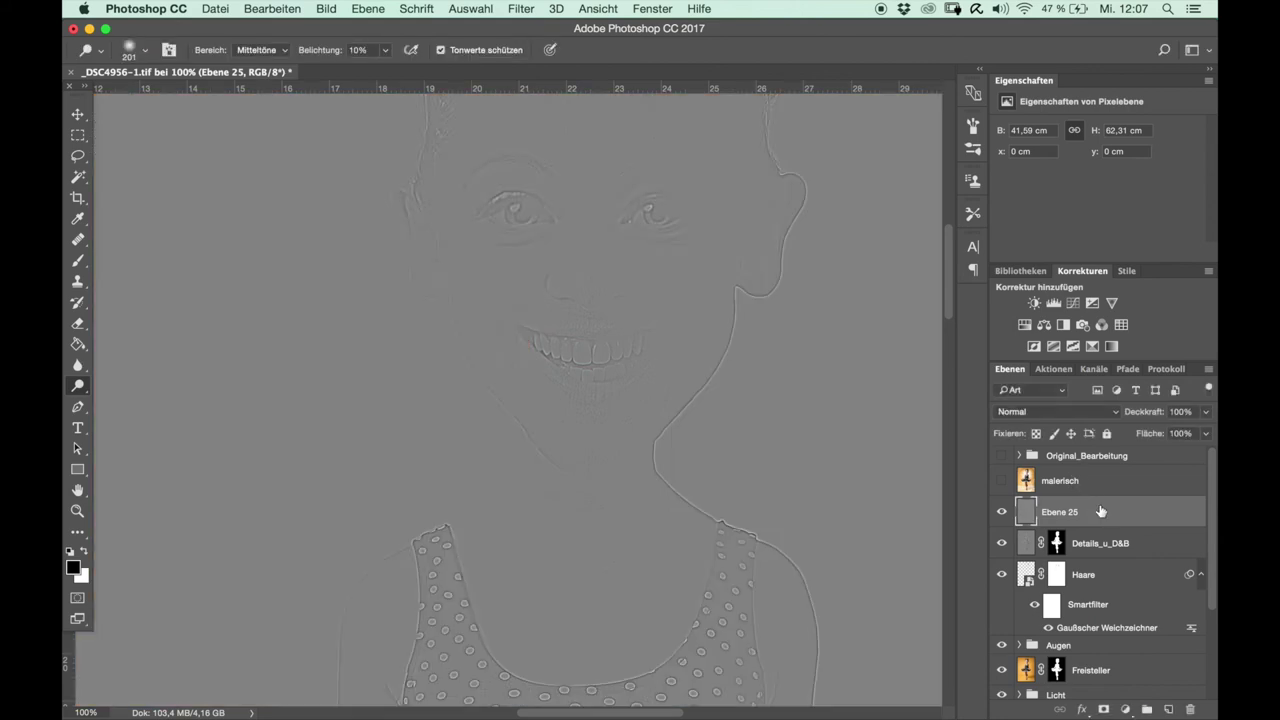
drag(1100, 511, 1100, 467)
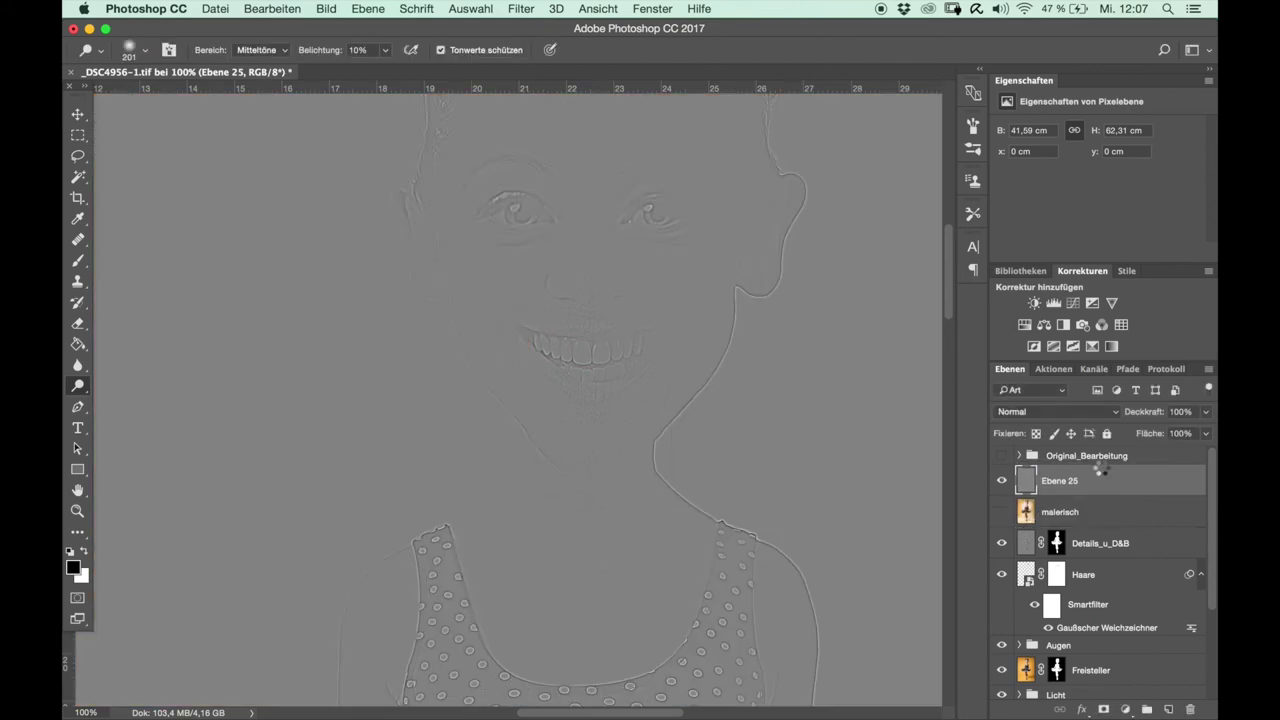
Set the high-pass layer's blend mode to Ineinanderkopieren.
click(1063, 517)
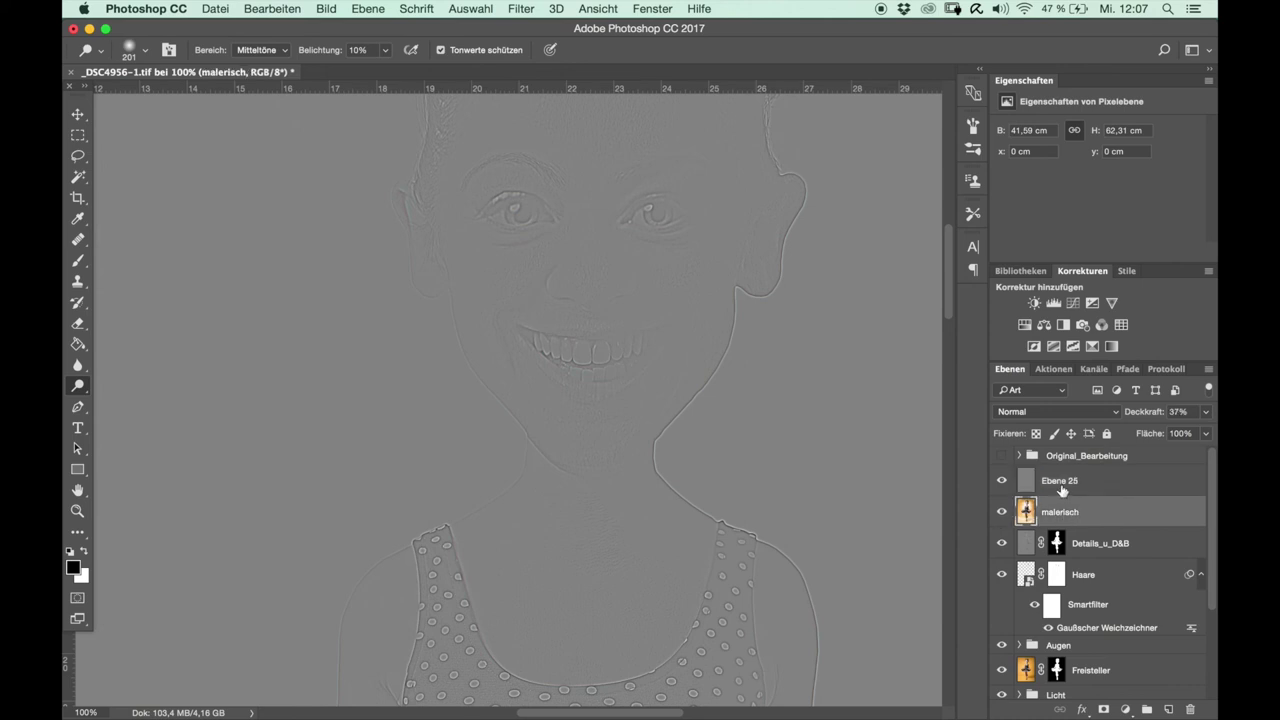
click(1062, 482)
click(1098, 412)
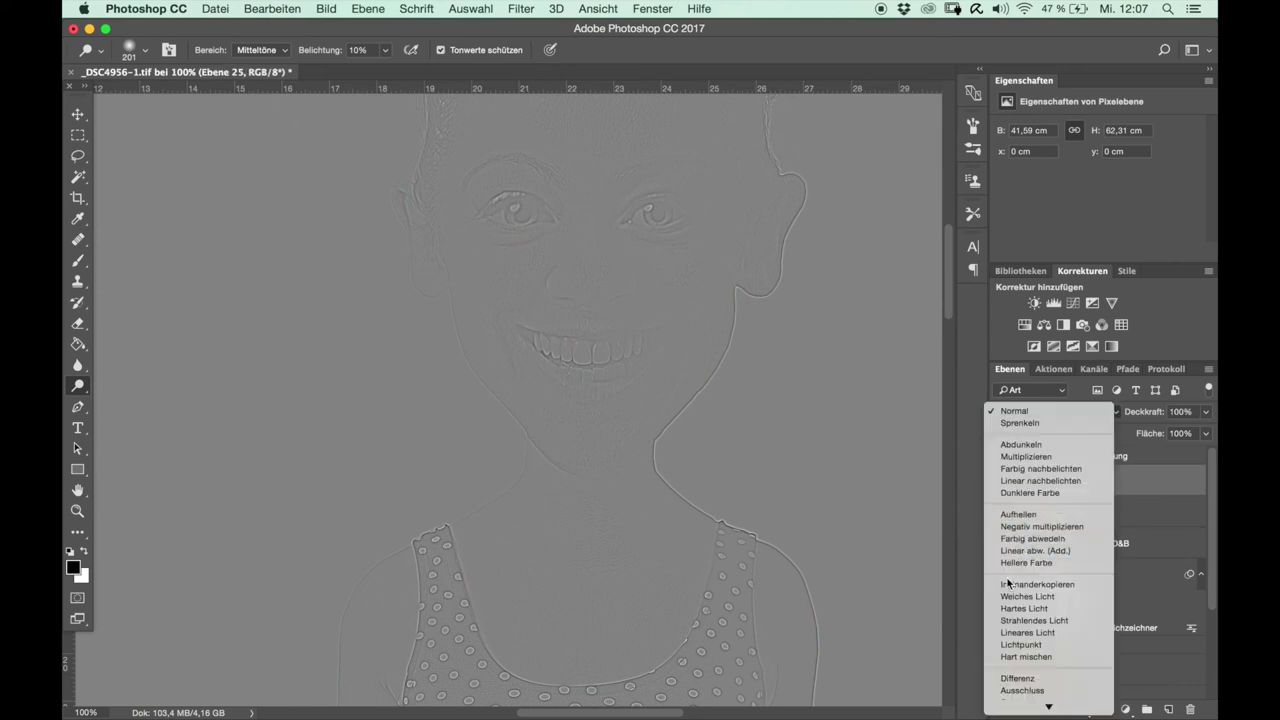
click(1036, 584)
Toggle the high-pass layer for a before/after comparison, then reselect malerisch.
click(1002, 482)
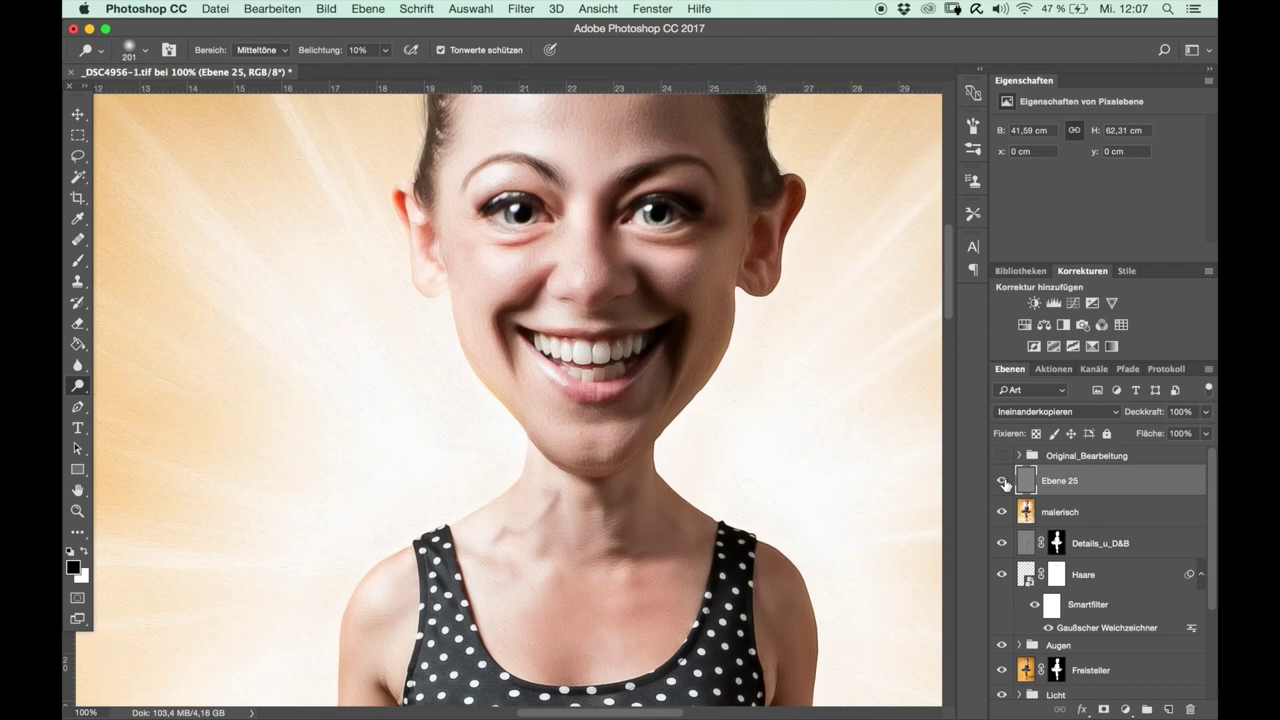
click(1002, 482)
click(1003, 483)
click(1002, 481)
click(1002, 481)
click(1002, 481)
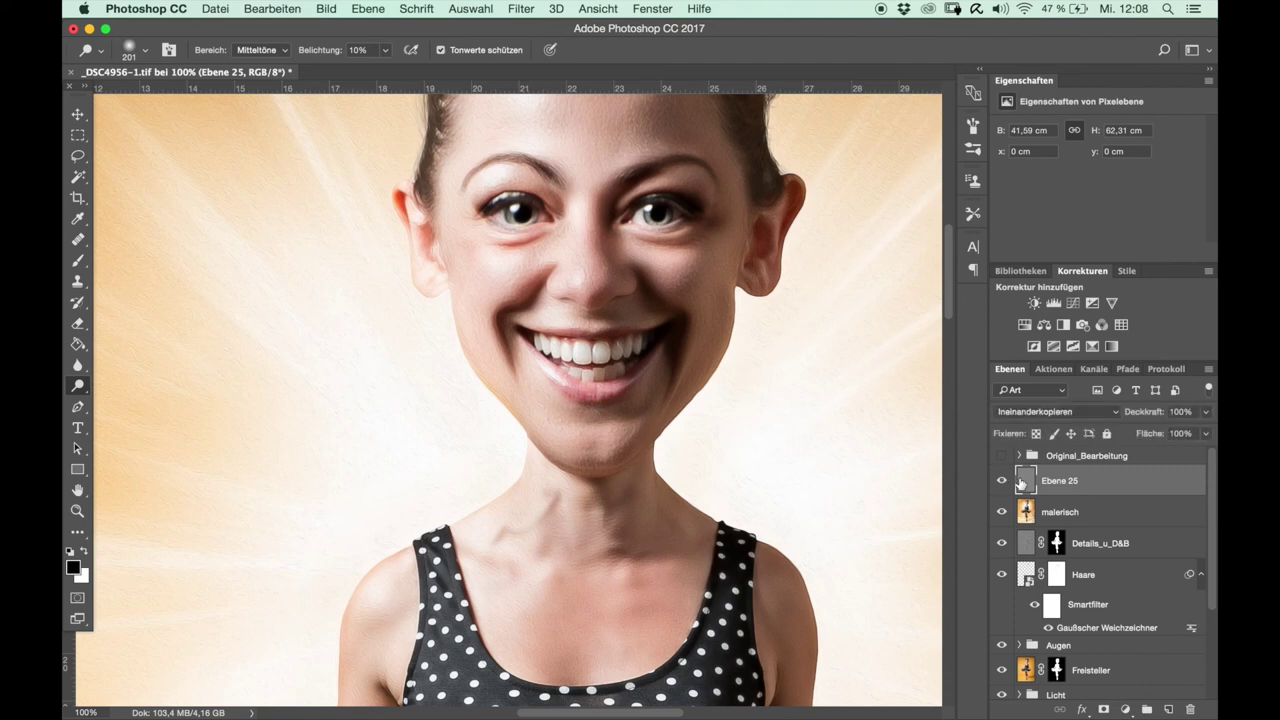
click(1062, 514)
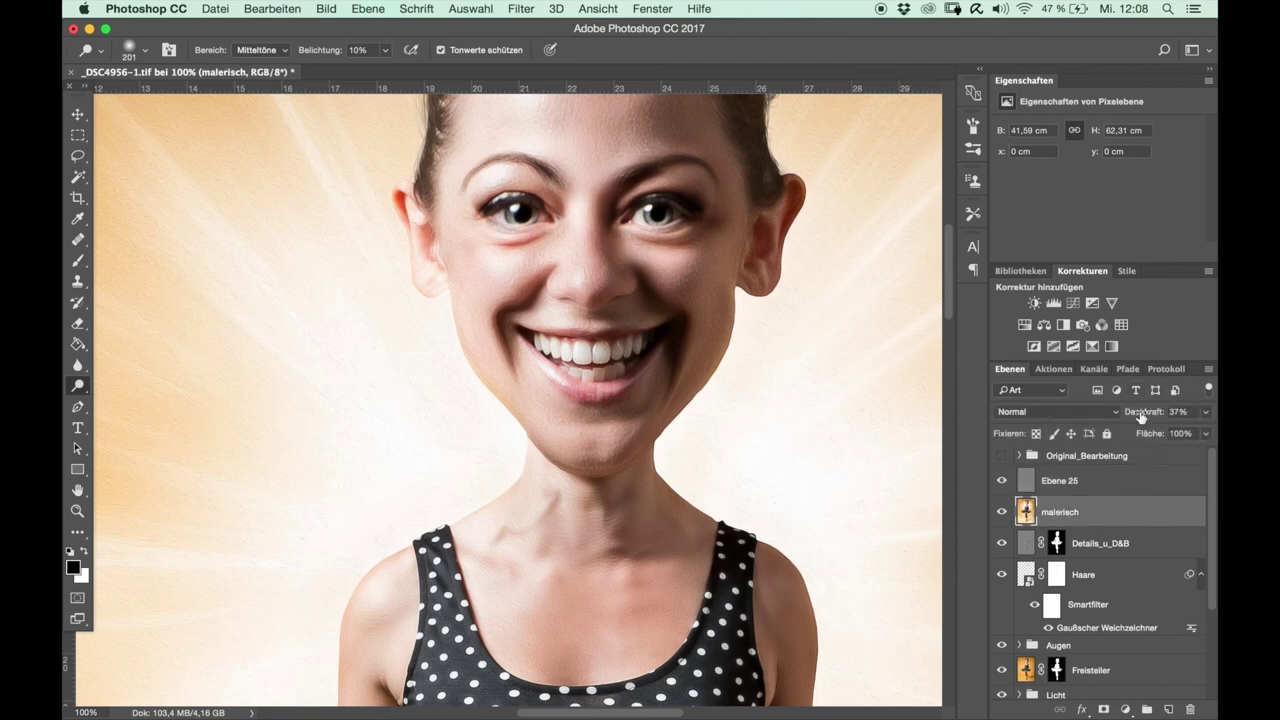
key(ctrl+minus)
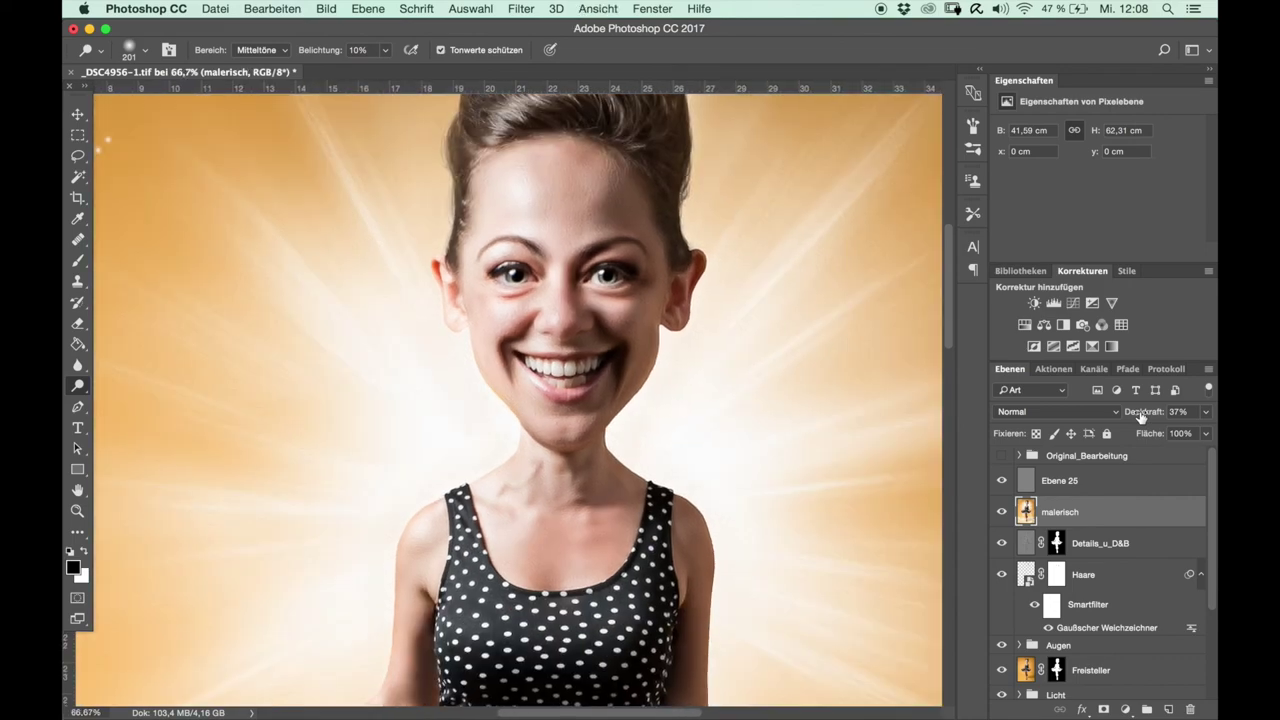
Run Unscharf maskieren on malerisch with Stärke 500% and Radius 0.2 px.
key(ctrl+minus)
click(522, 9)
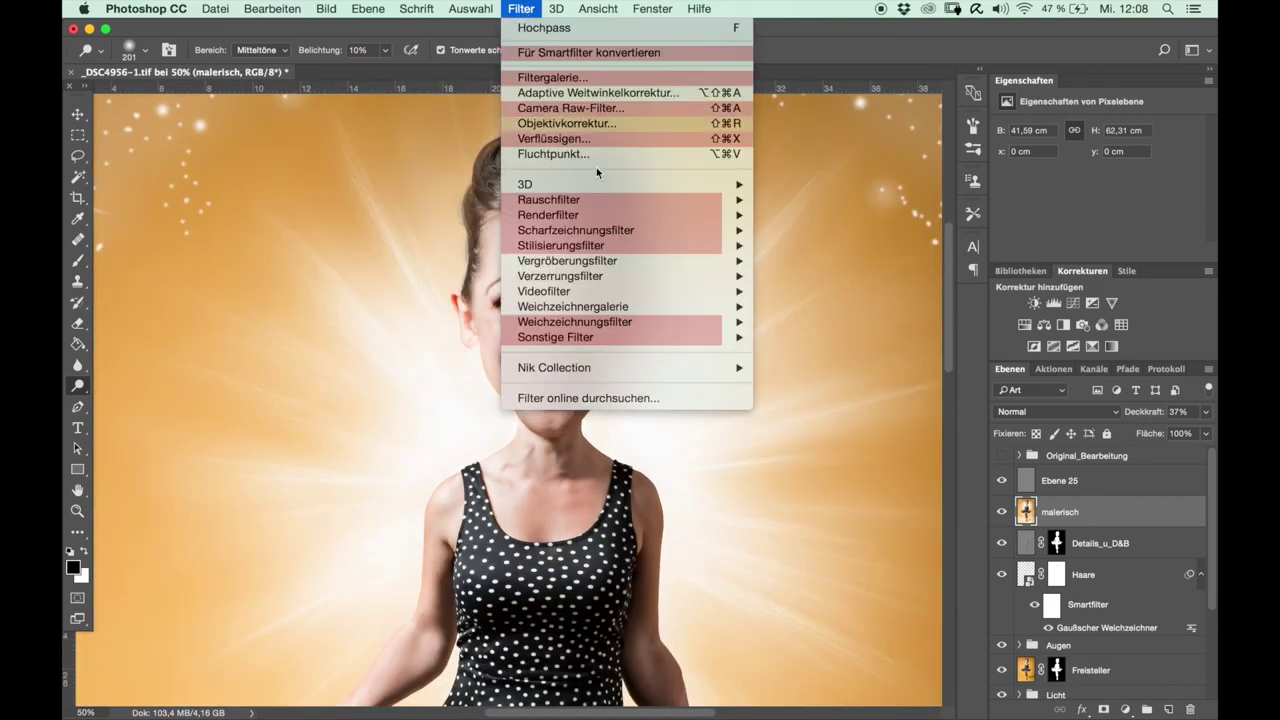
click(890, 313)
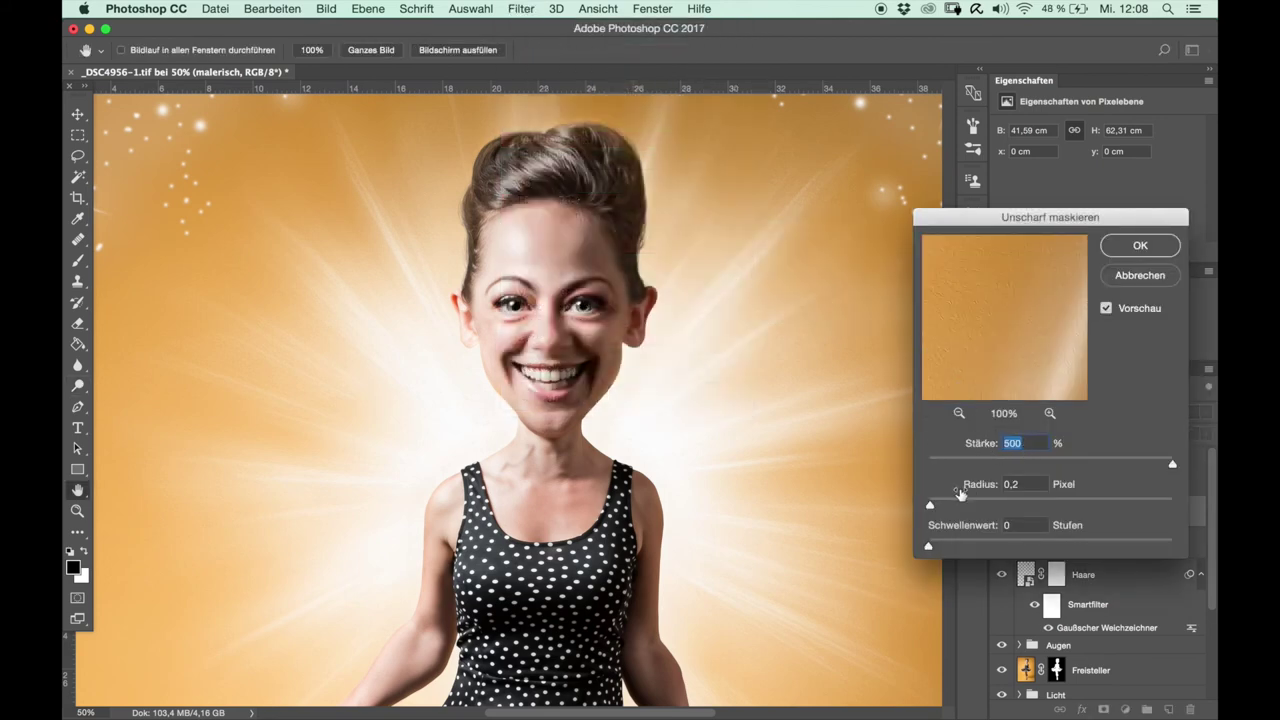
click(1140, 246)
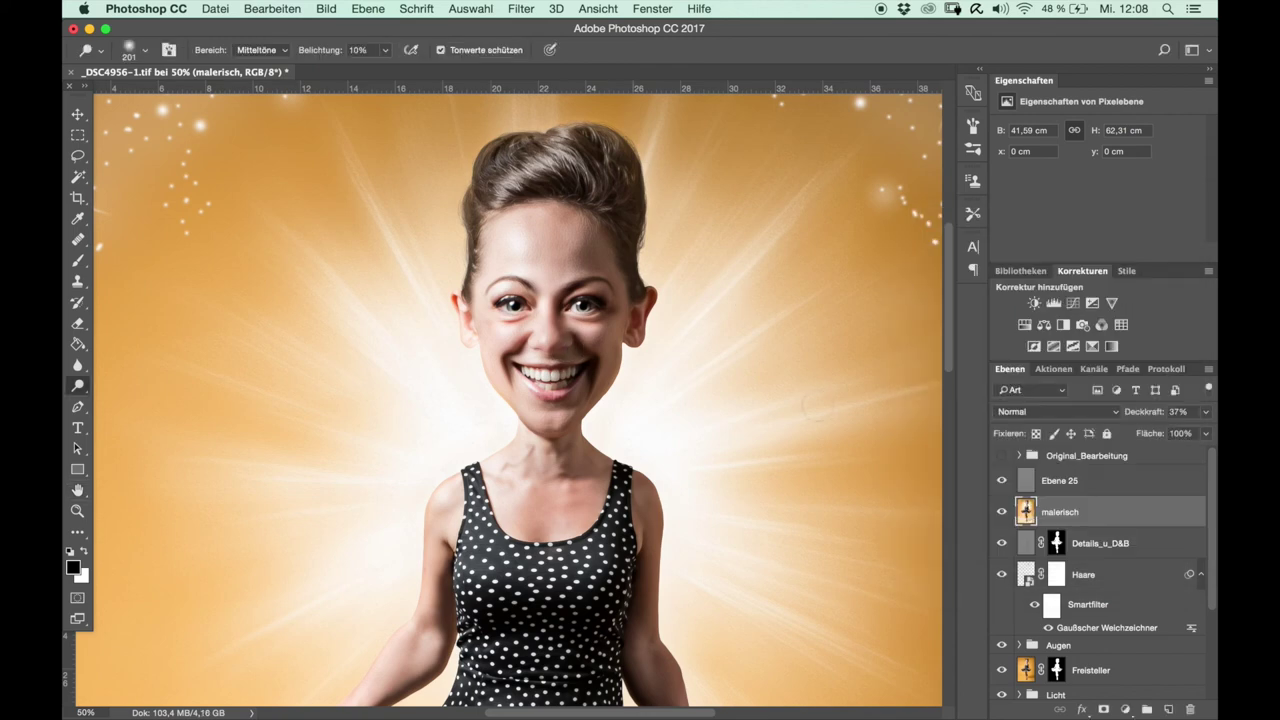
click(1050, 482)
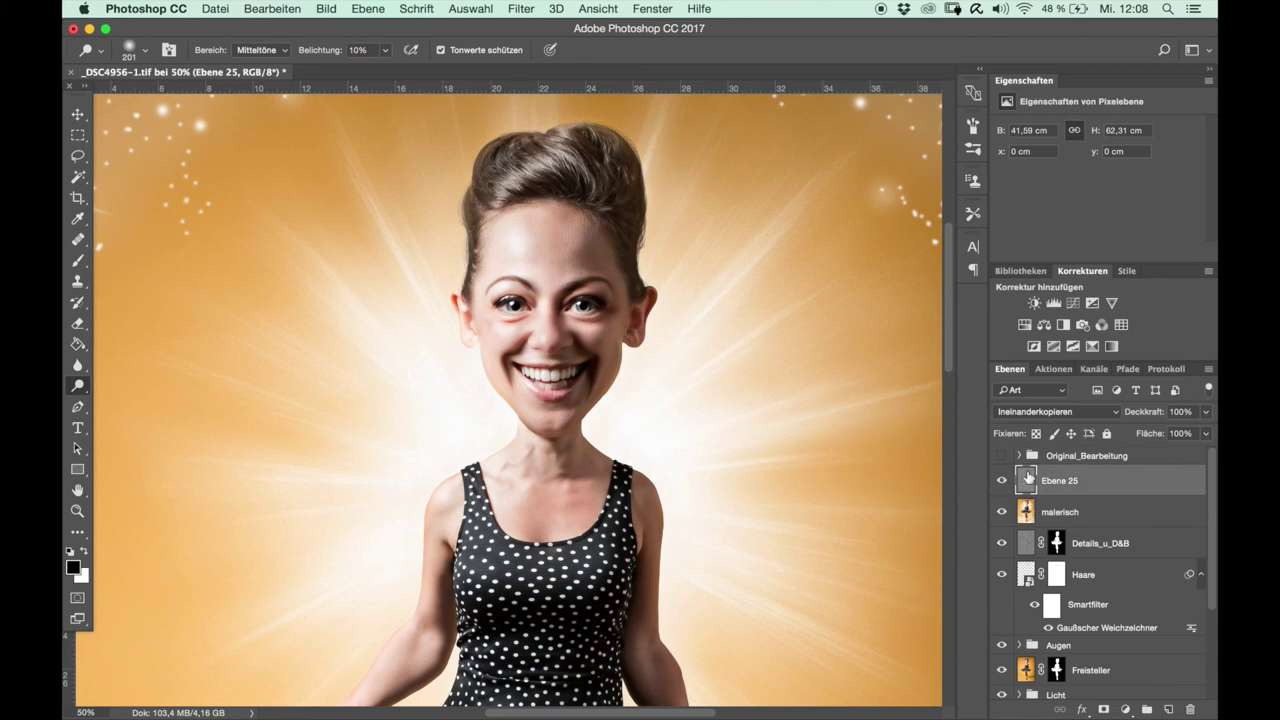
Copy the Details_u_D&B layer mask onto the high-pass layer Ebene 25.
click(1057, 550)
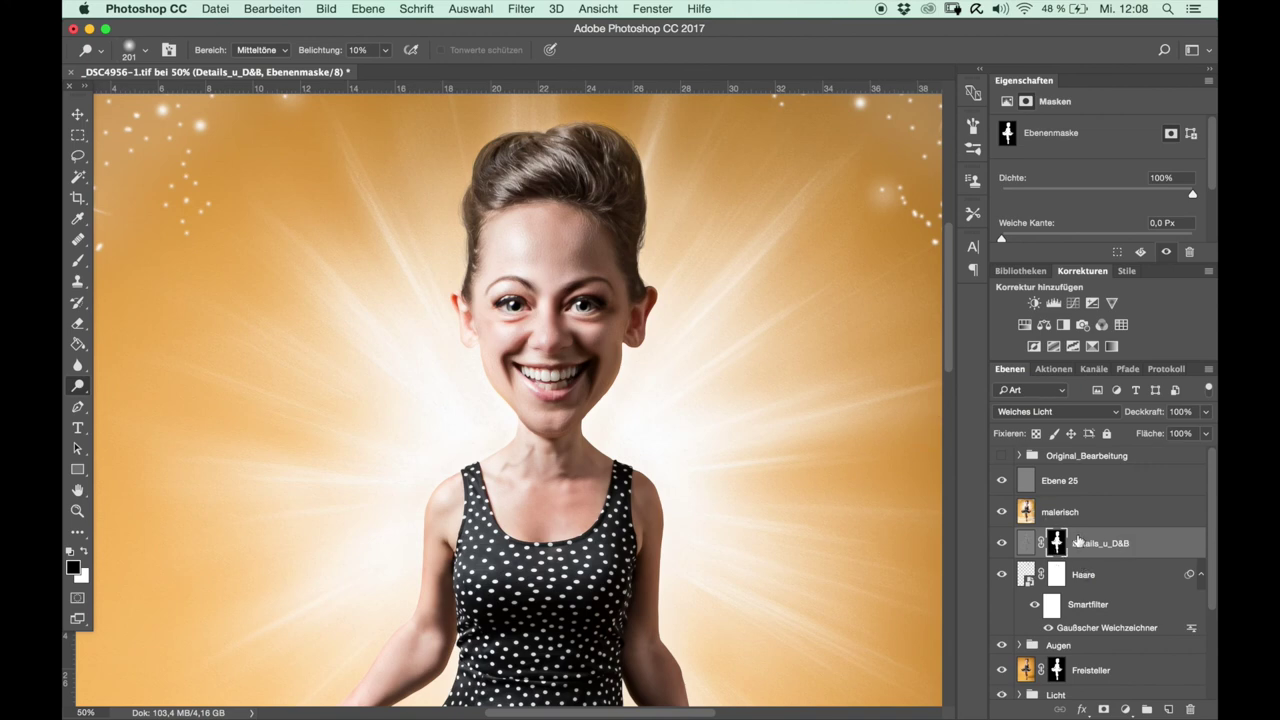
drag(1057, 545, 1064, 484)
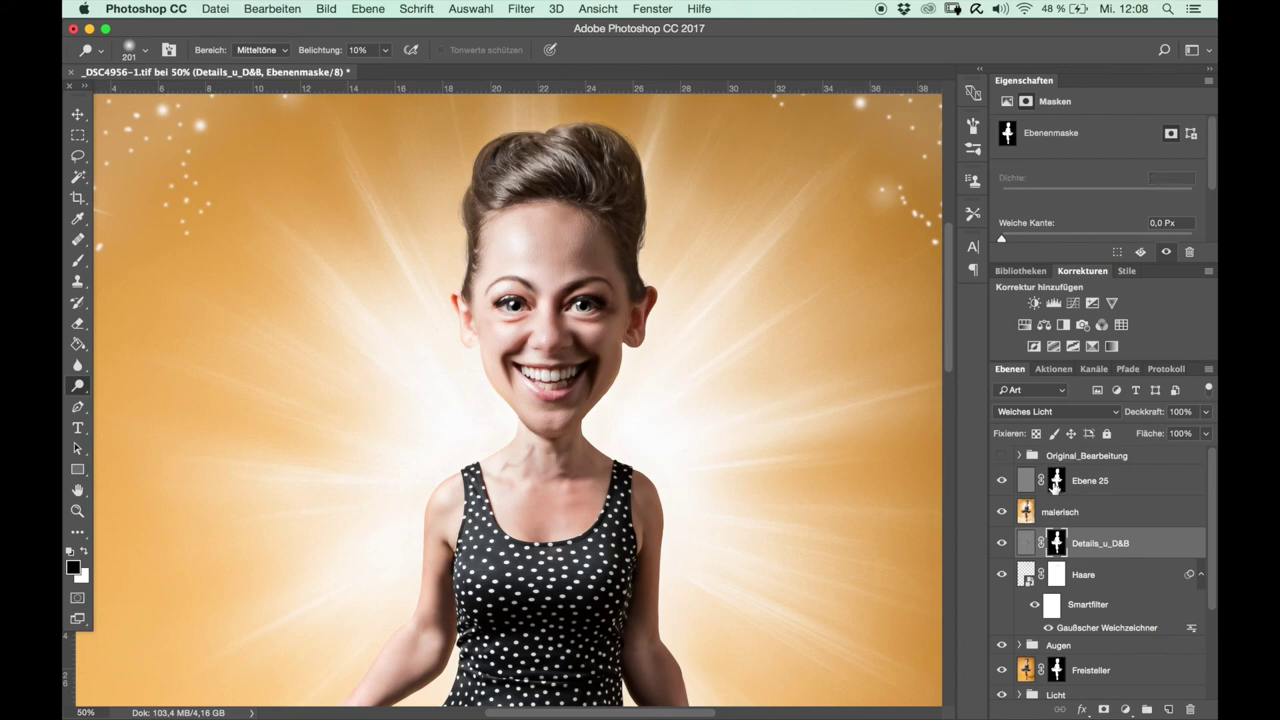
click(1061, 486)
click(1002, 481)
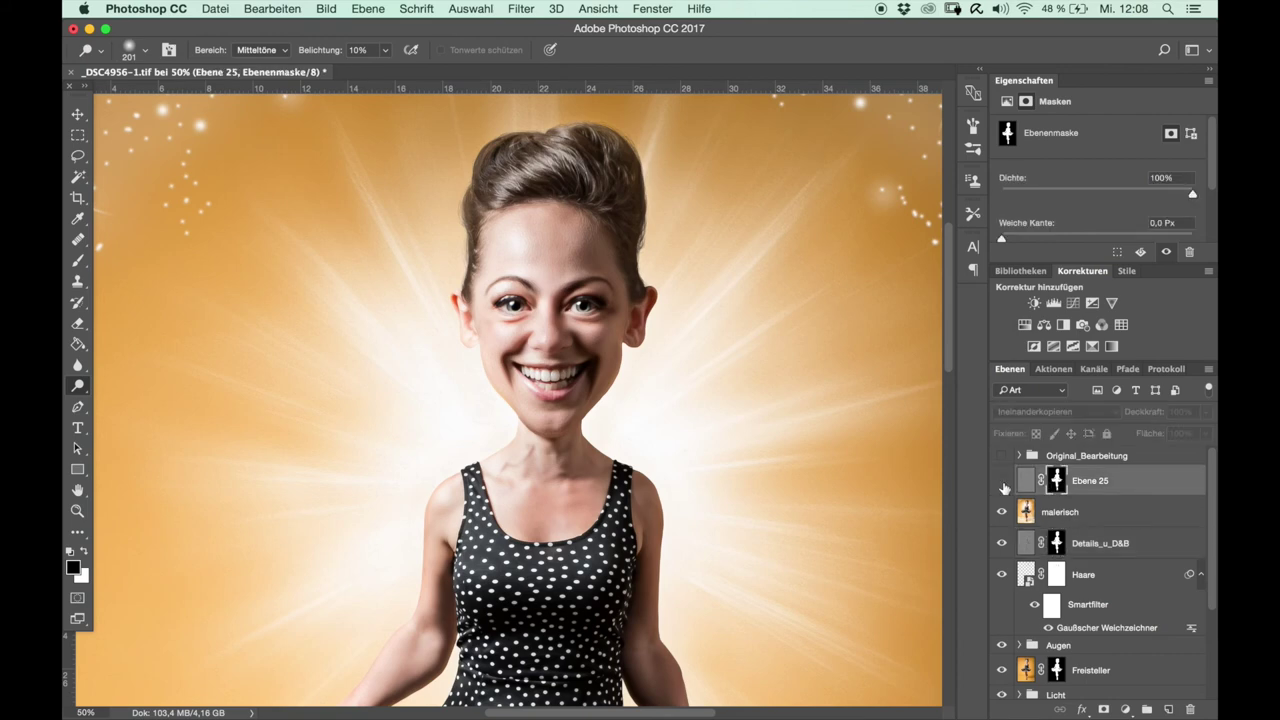
Group Ebene 25 with malerisch, name the group malerisch and expand it.
shift+click(1072, 511)
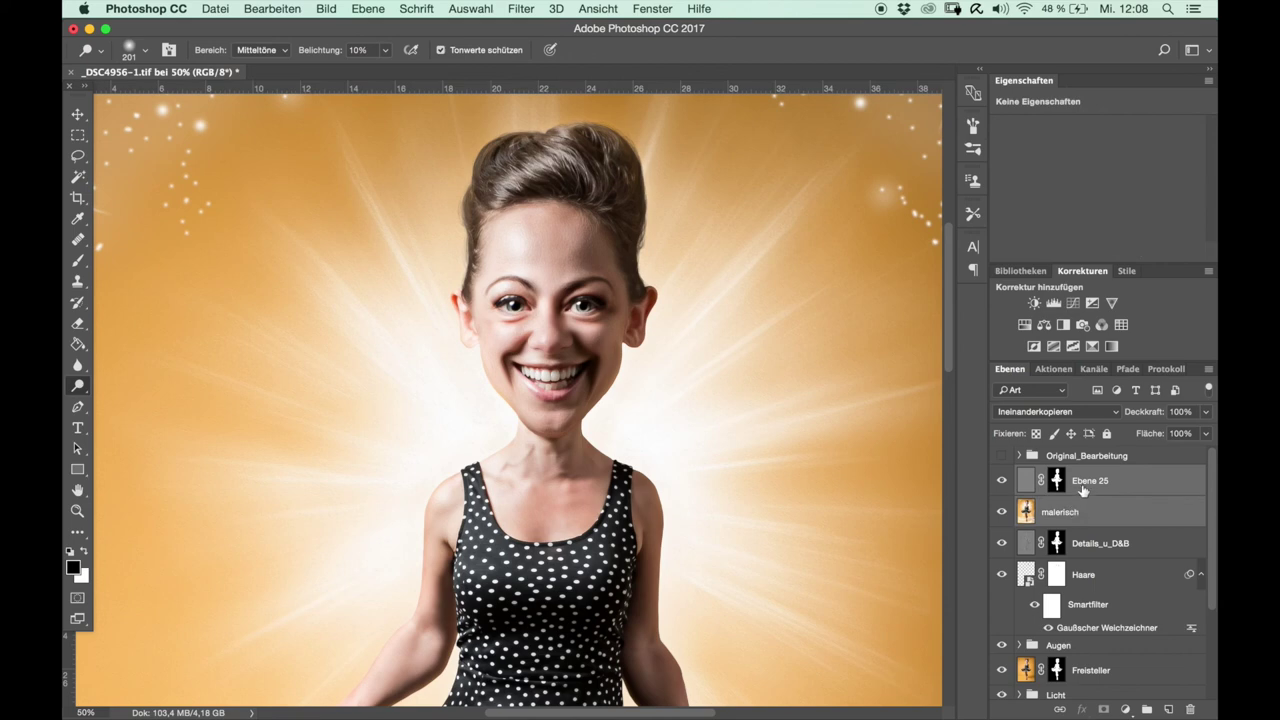
key(ctrl+g)
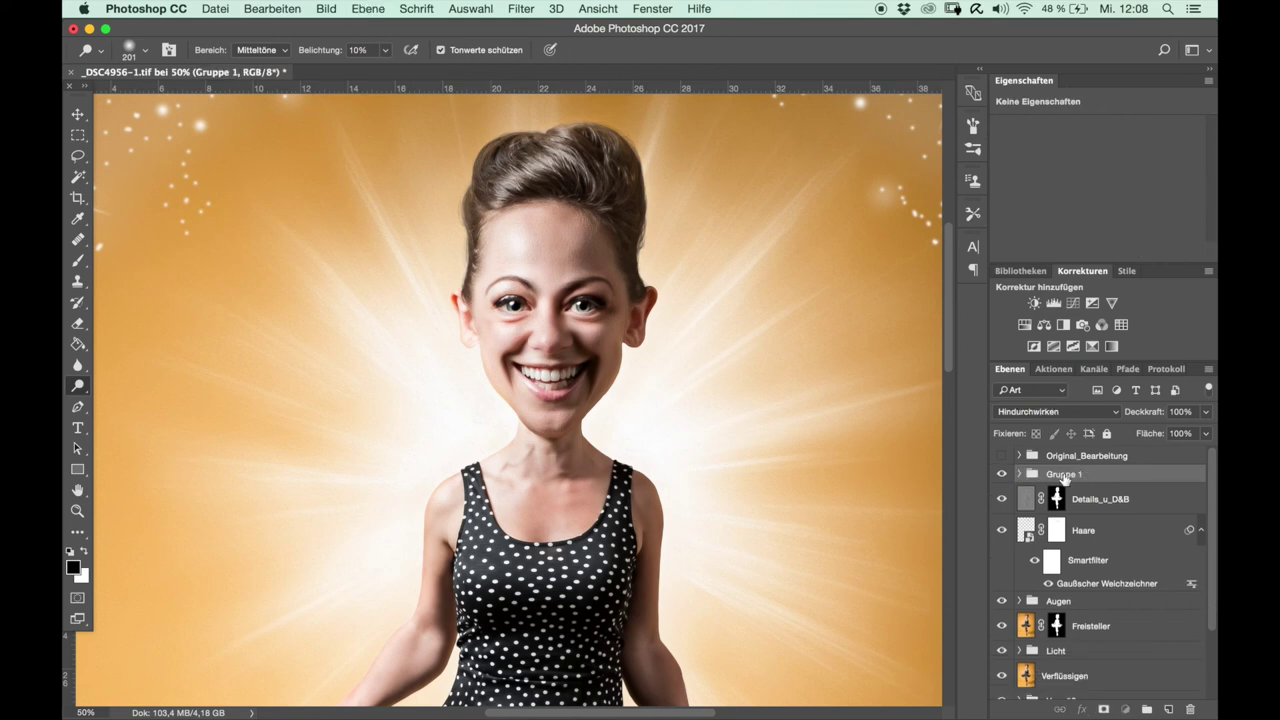
double_click(1063, 473)
text(malerisch)
key(Return)
click(1019, 474)
click(1118, 500)
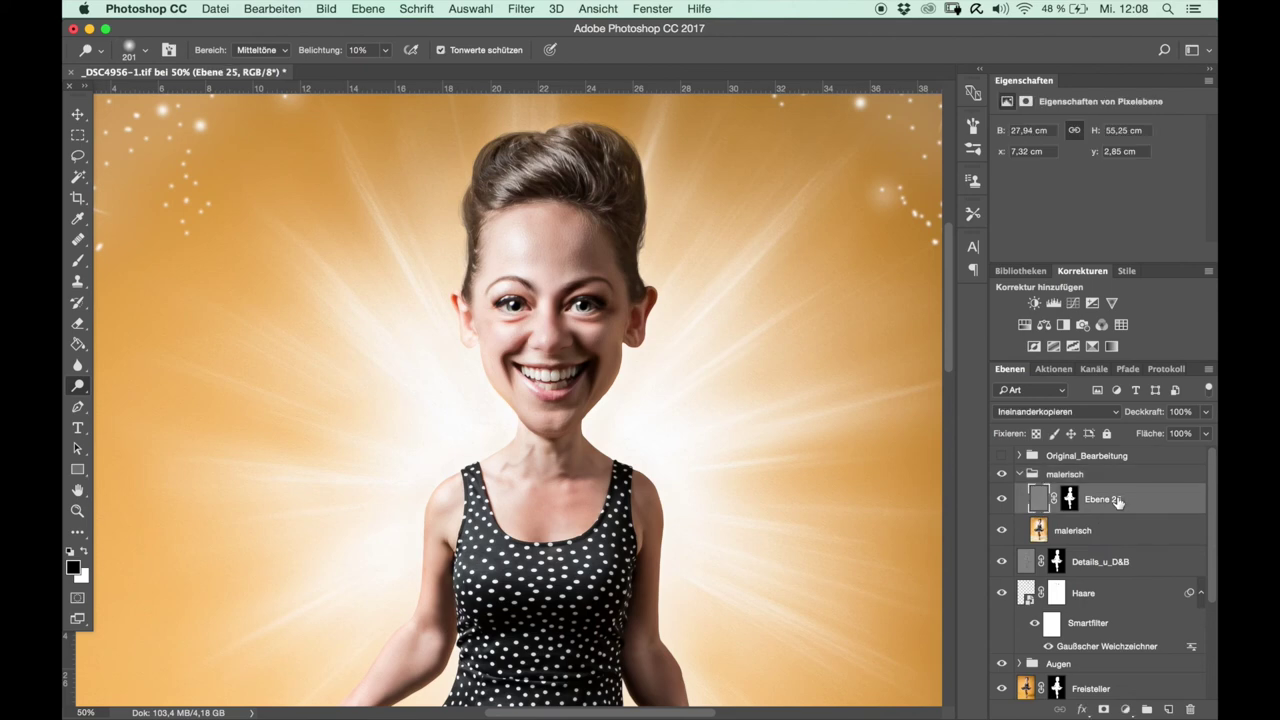
key(ctrl+shift+alt+n)
Stamp all visible layers into the new layer and name it Kontur.
key(ctrl+shift+alt+e)
double_click(1074, 499)
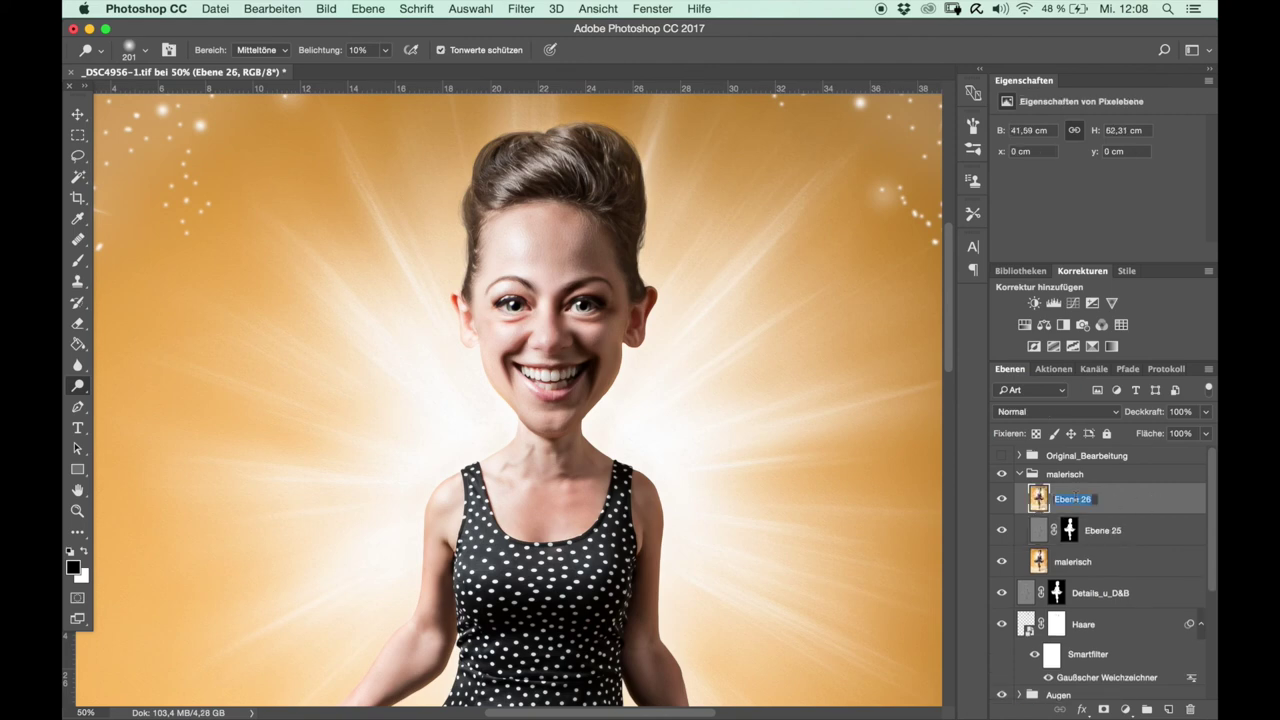
text(Kontur)
key(Return)
Apply Tontrennung & Kantenbetonung with Kantenstärke 0, Kantendeckkraft 0 and Tontrennung 6.
click(527, 9)
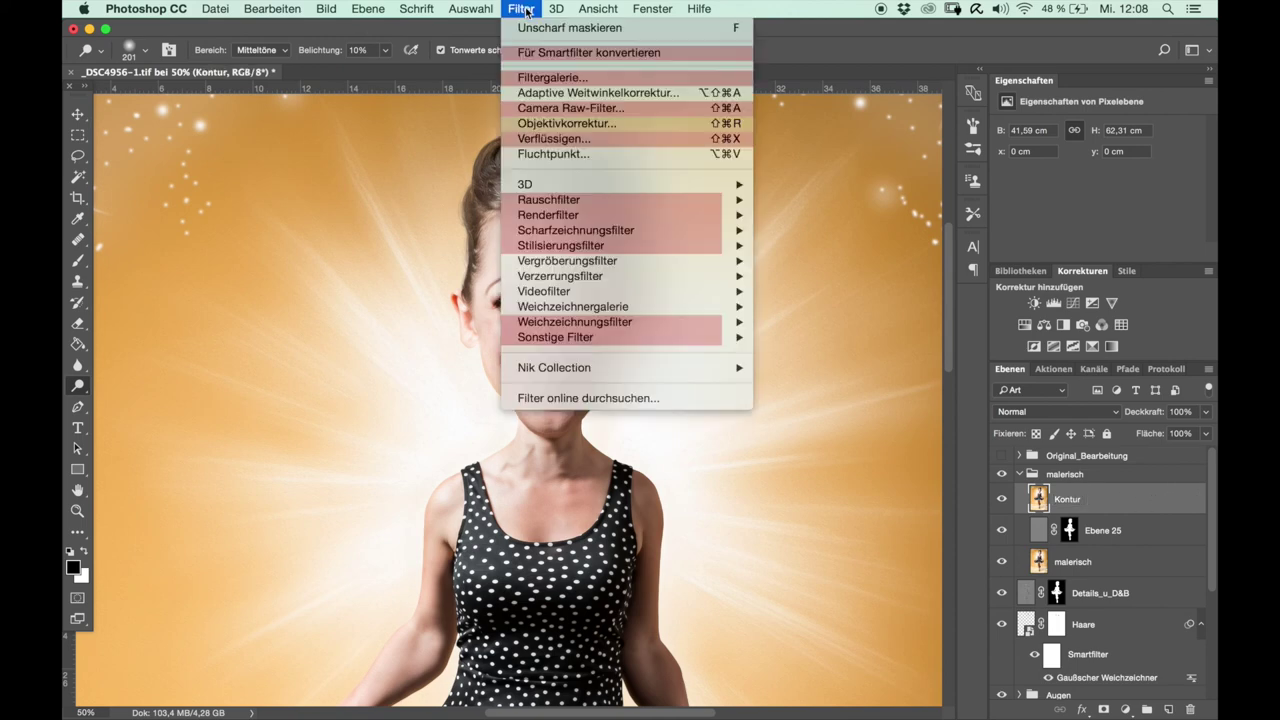
click(555, 78)
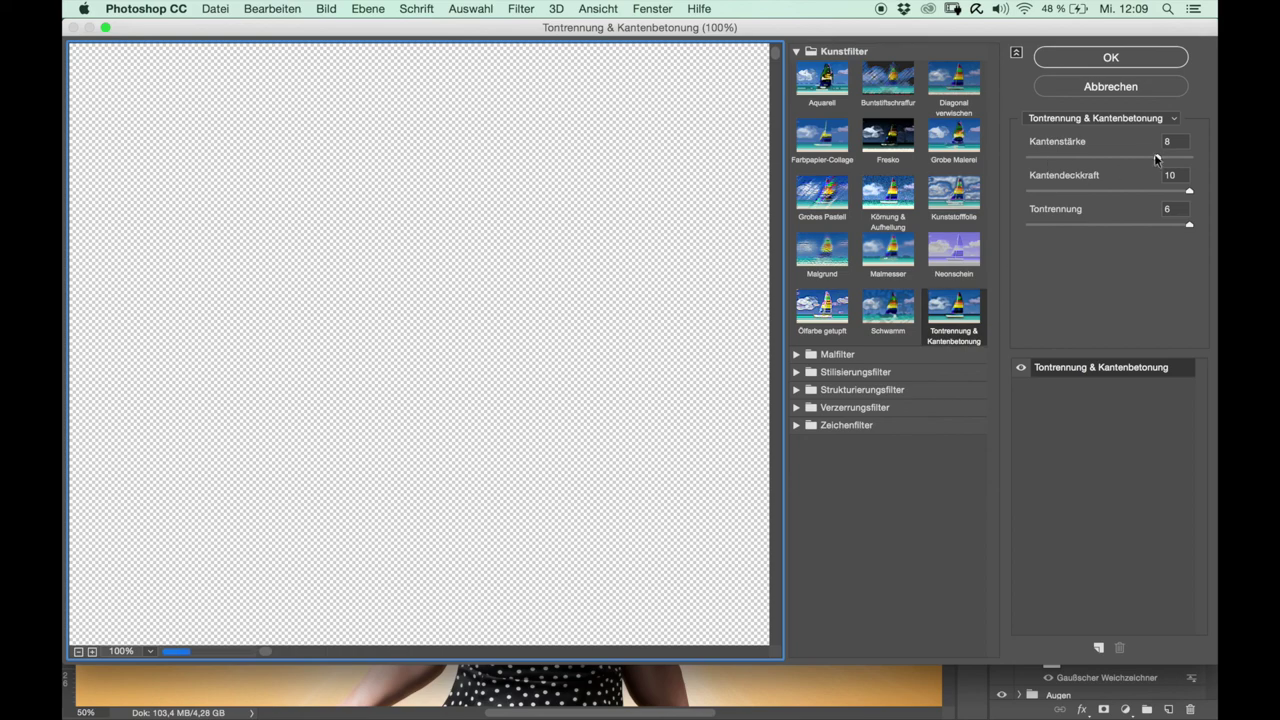
drag(700, 343, 563, 257)
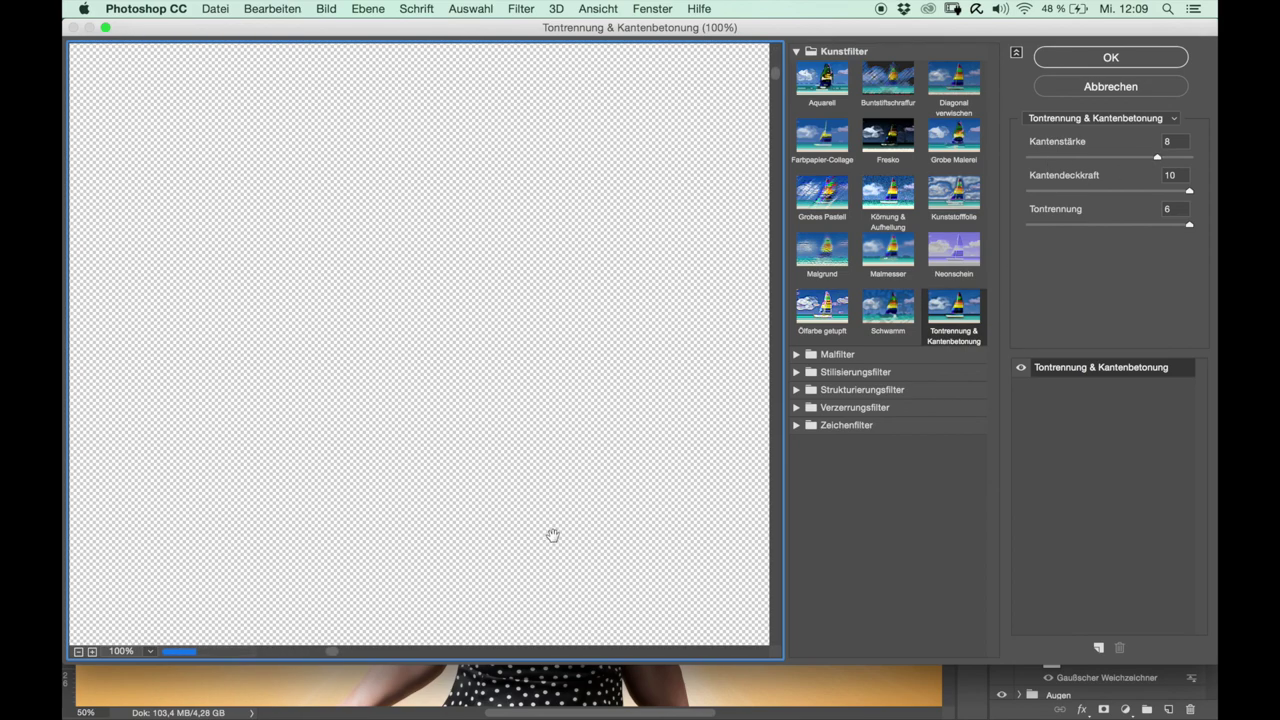
drag(620, 500, 403, 397)
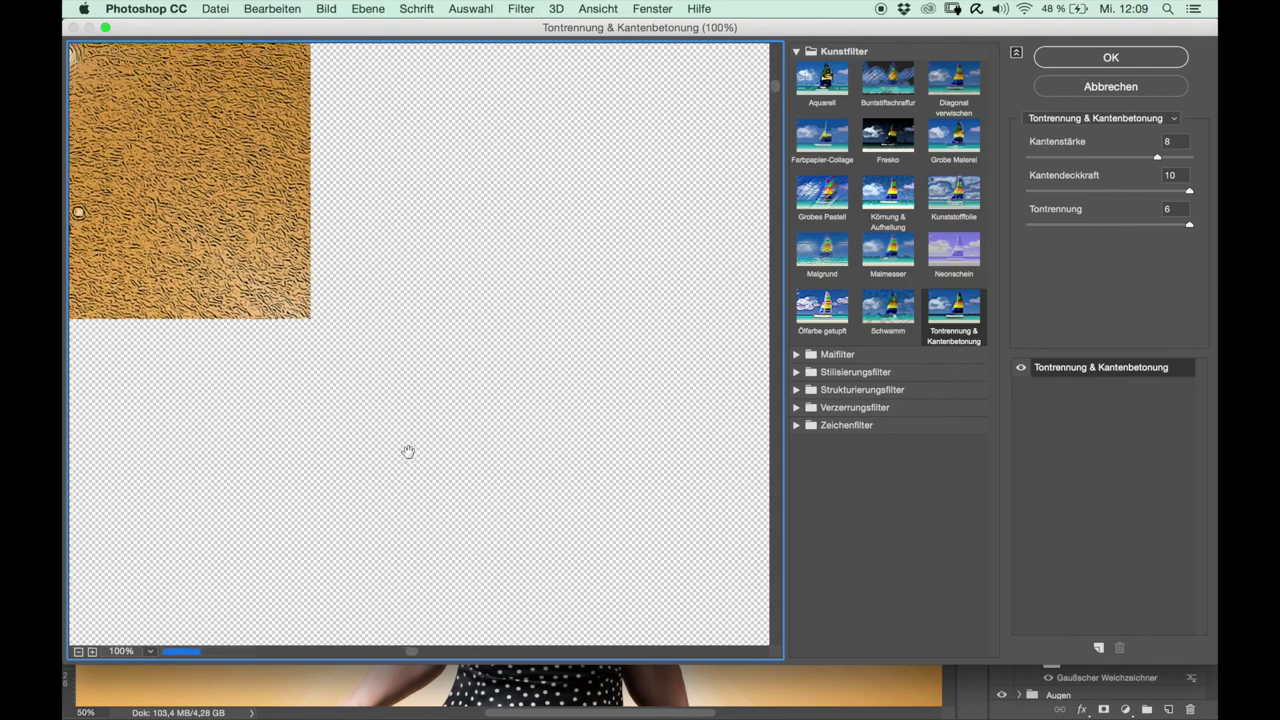
drag(408, 451, 514, 287)
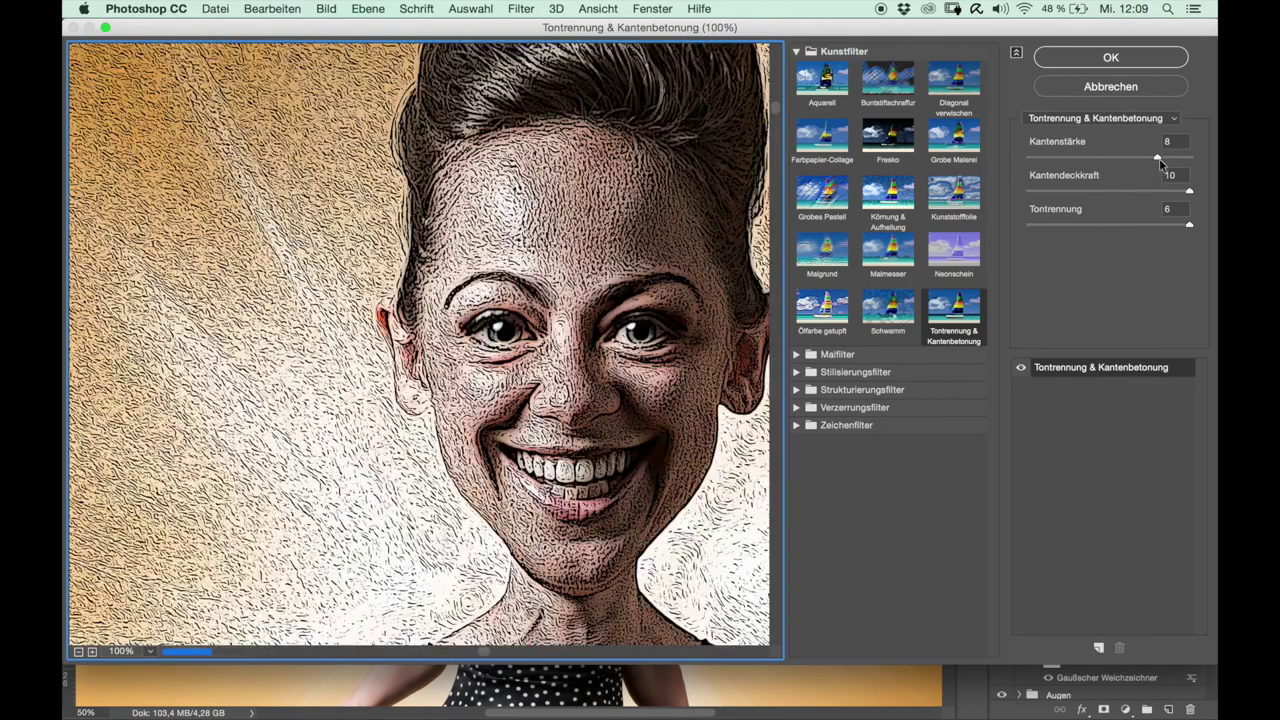
click(1152, 158)
drag(1149, 157, 1043, 158)
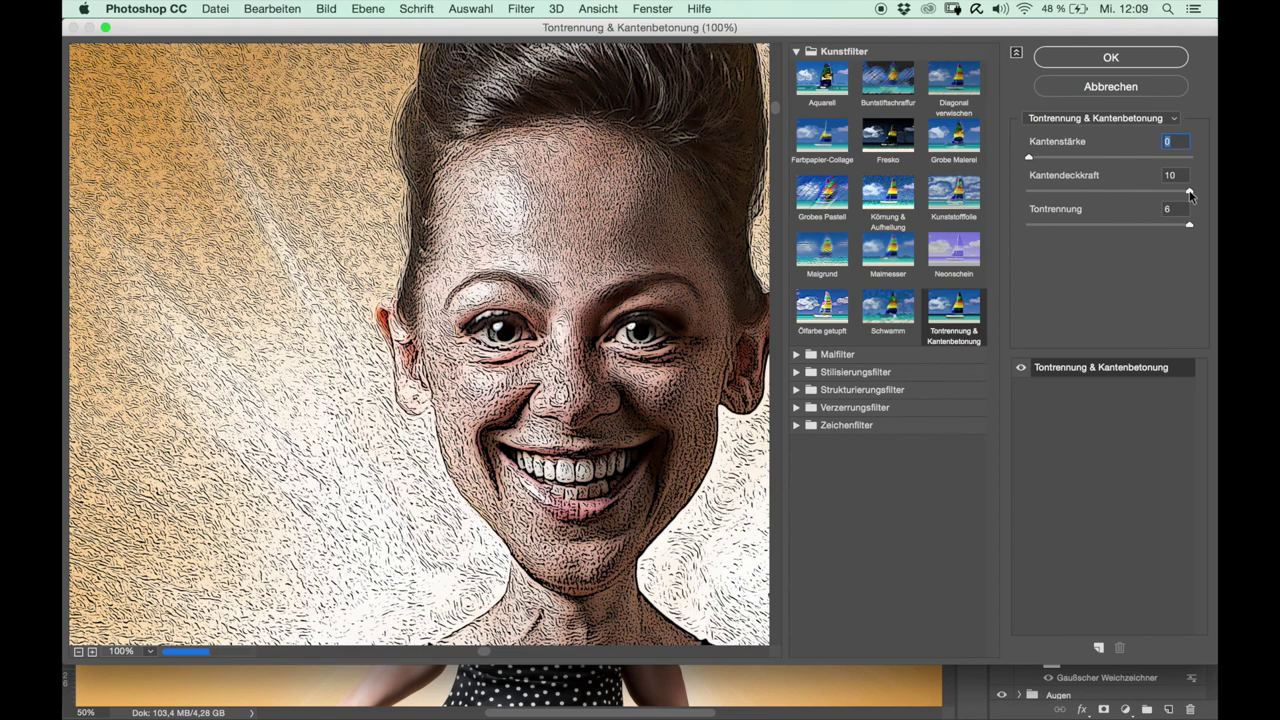
drag(1193, 195, 1010, 188)
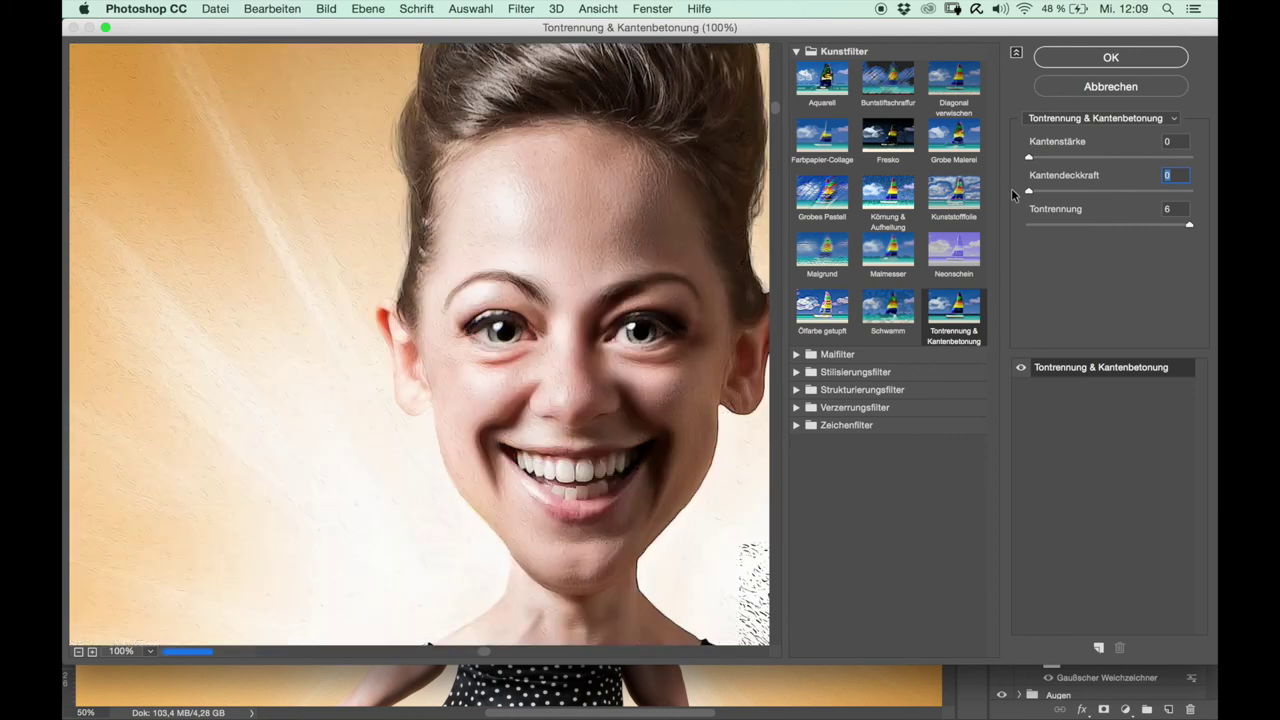
click(1022, 369)
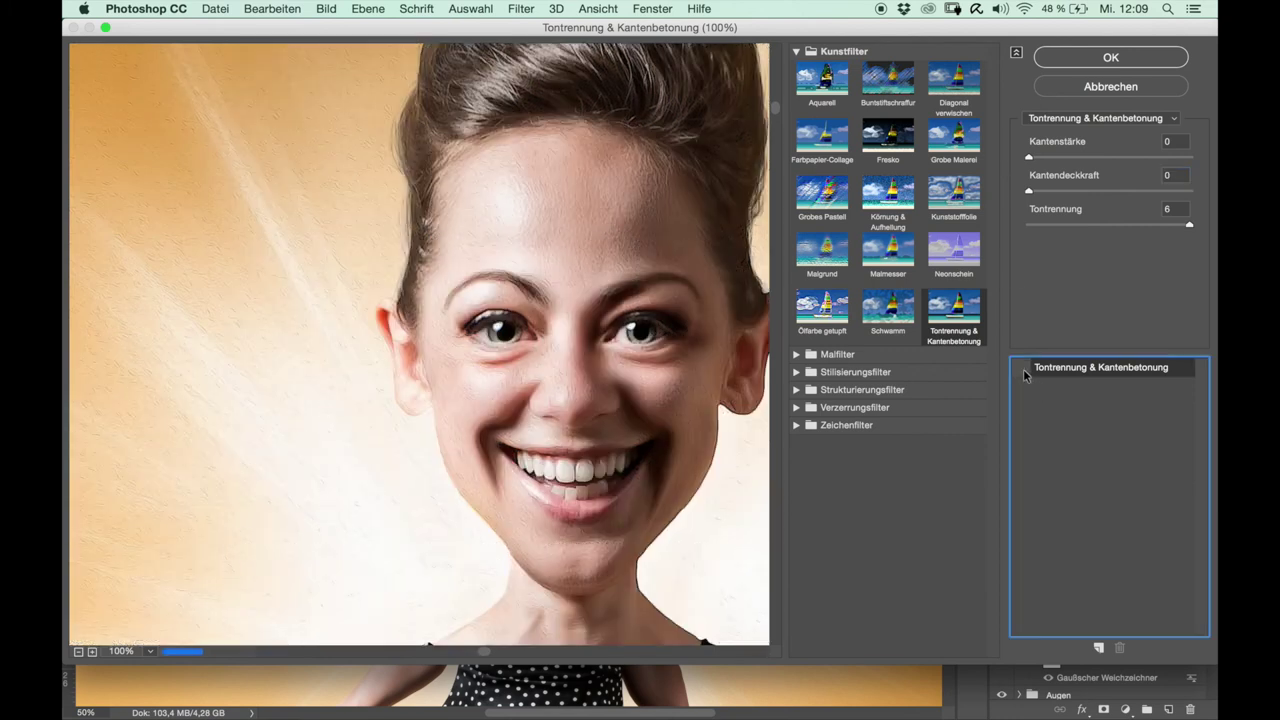
click(1022, 369)
click(1133, 59)
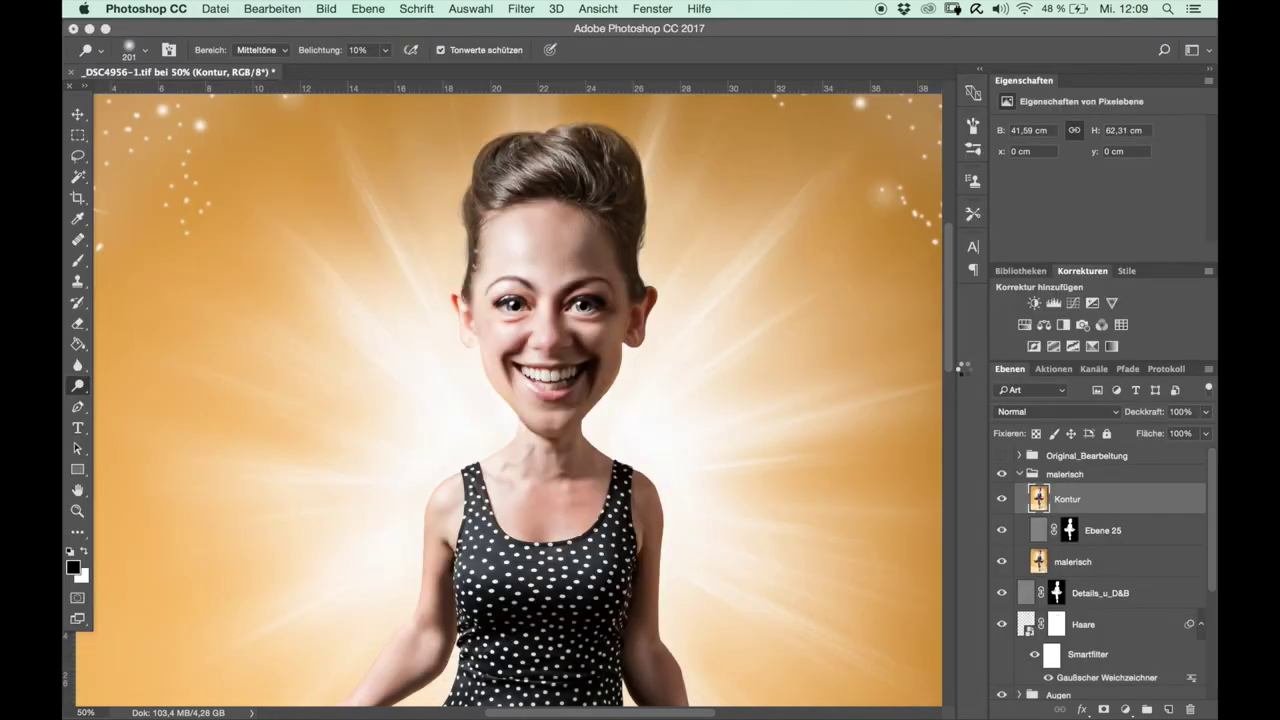
Toggle the Kontur layer repeatedly to compare the image with and without it.
click(1002, 500)
click(1002, 500)
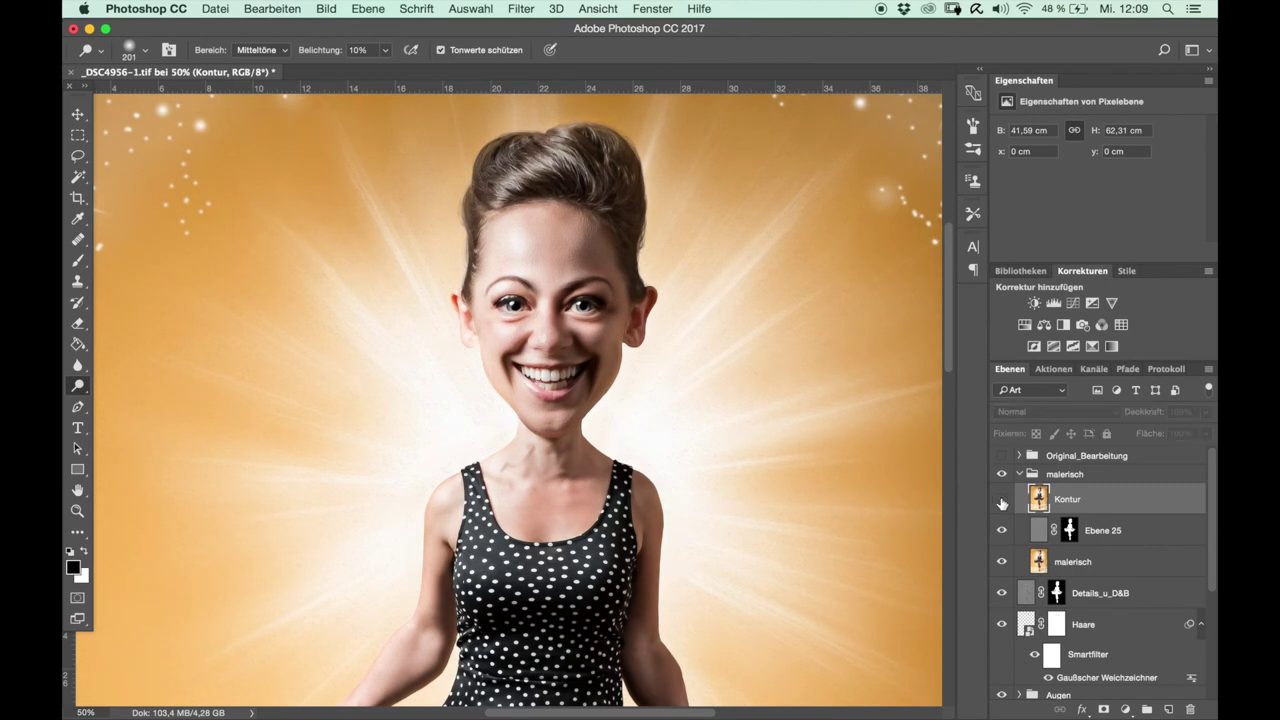
click(1002, 500)
click(1002, 500)
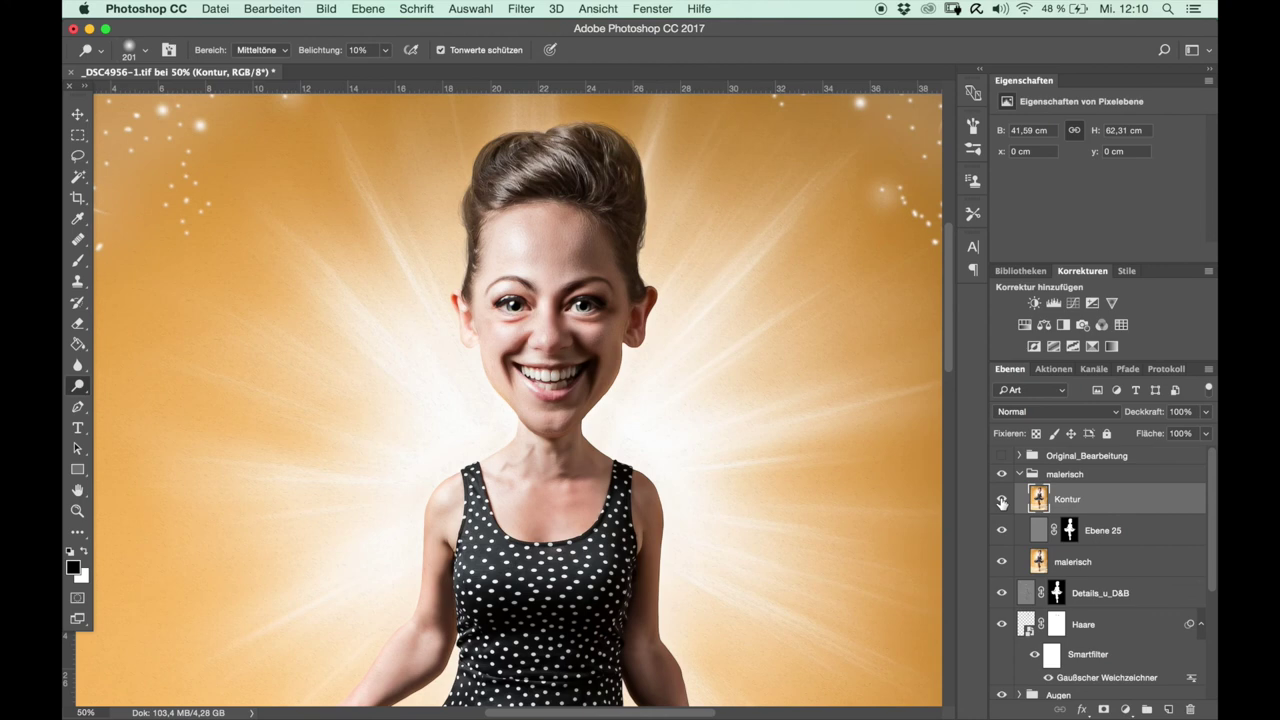
click(1002, 500)
click(1002, 500)
Add a black layer mask to Kontur and set a white brush at 100% opacity.
alt+click(1104, 710)
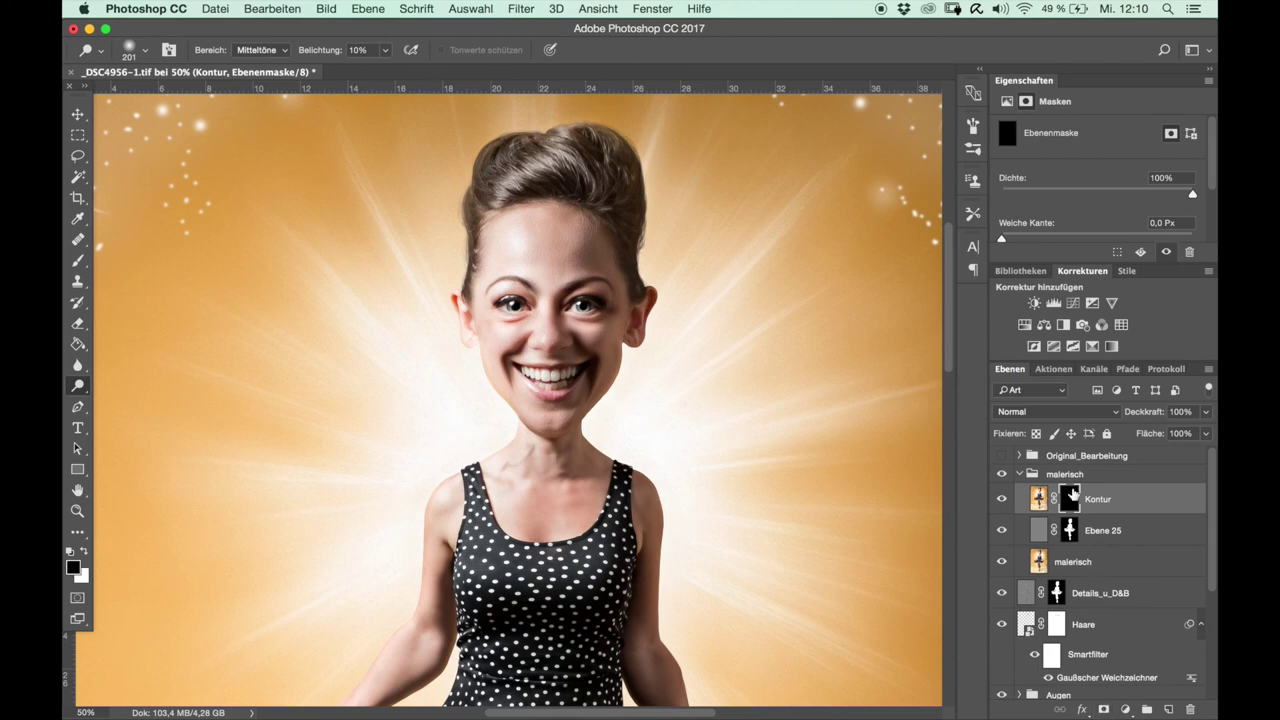
click(78, 260)
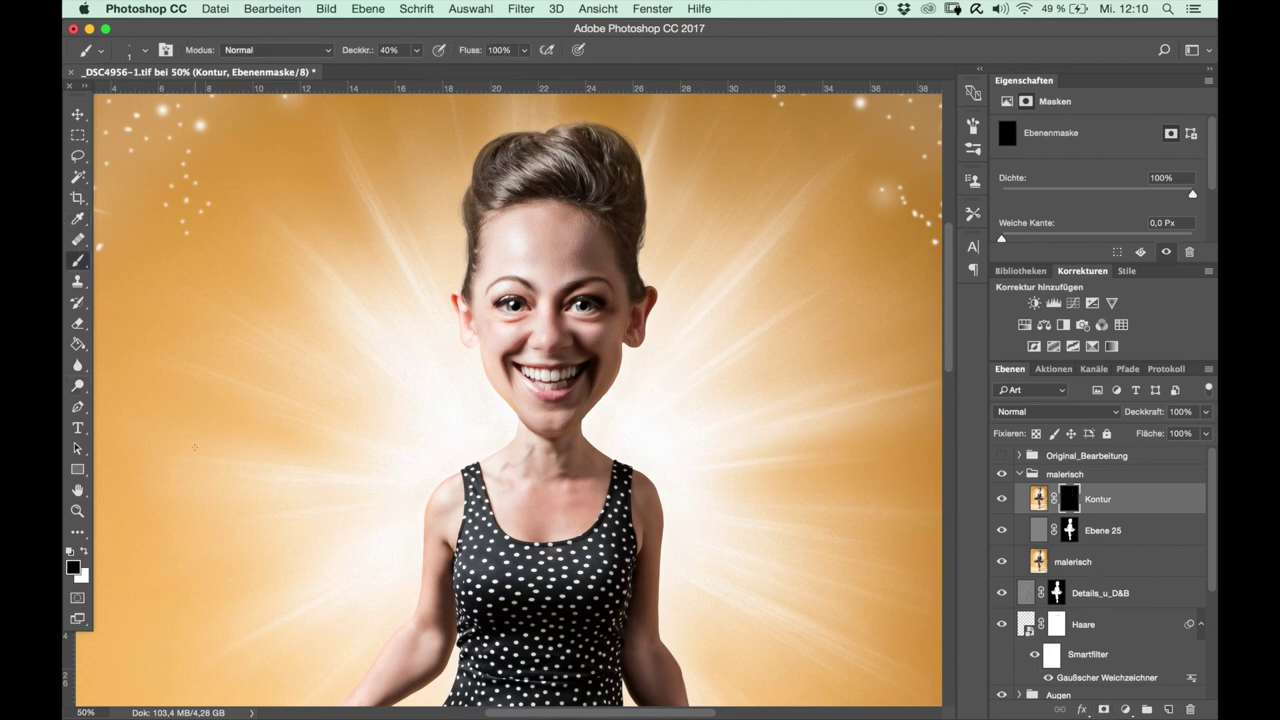
key(x)
drag(355, 50, 461, 52)
Paint Kontur back in over the woman's figure with brush sizes 84 to 489.
drag(488, 313, 520, 313)
drag(560, 177, 628, 207)
drag(628, 210, 604, 224)
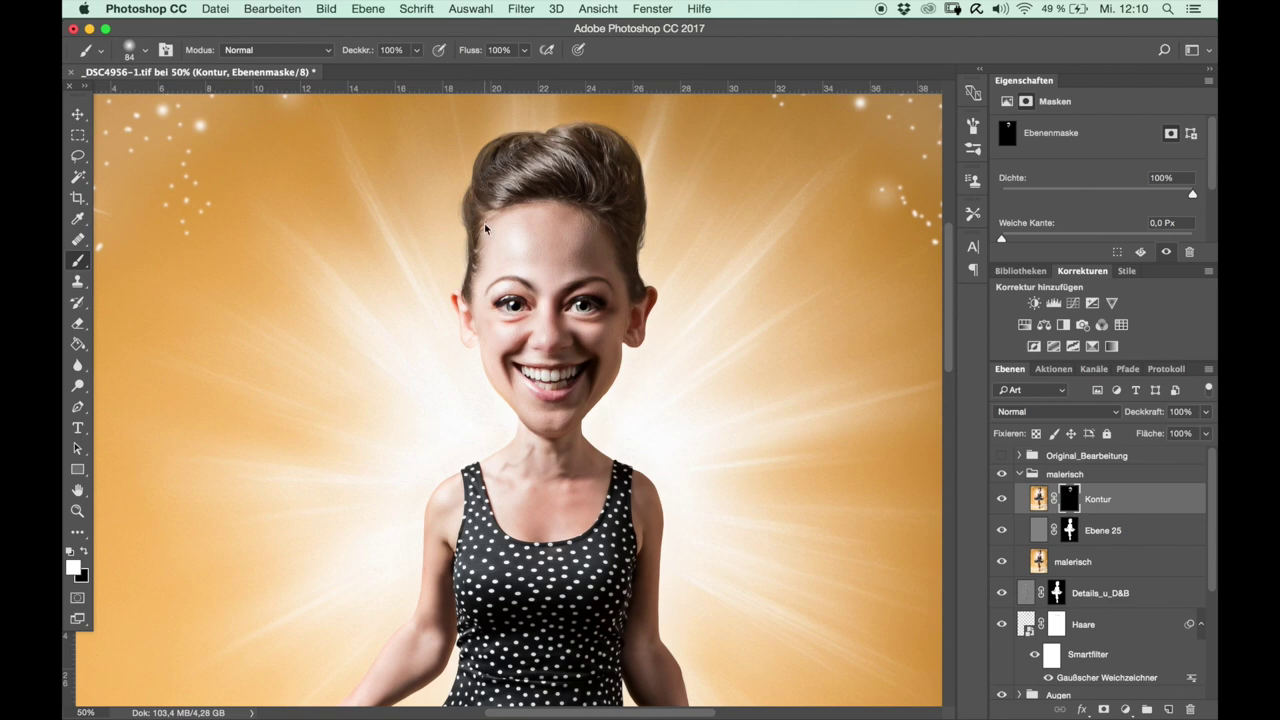
key(super+minus)
key(super+minus)
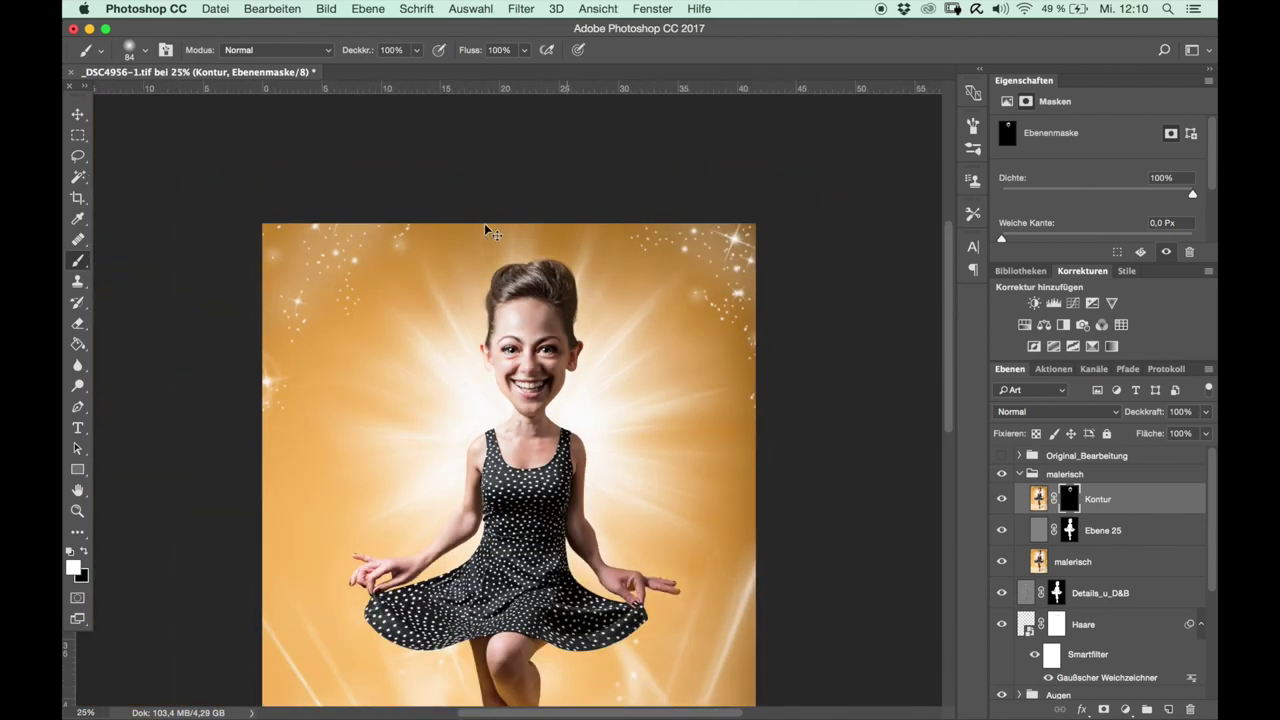
drag(517, 491, 566, 498)
drag(947, 275, 948, 340)
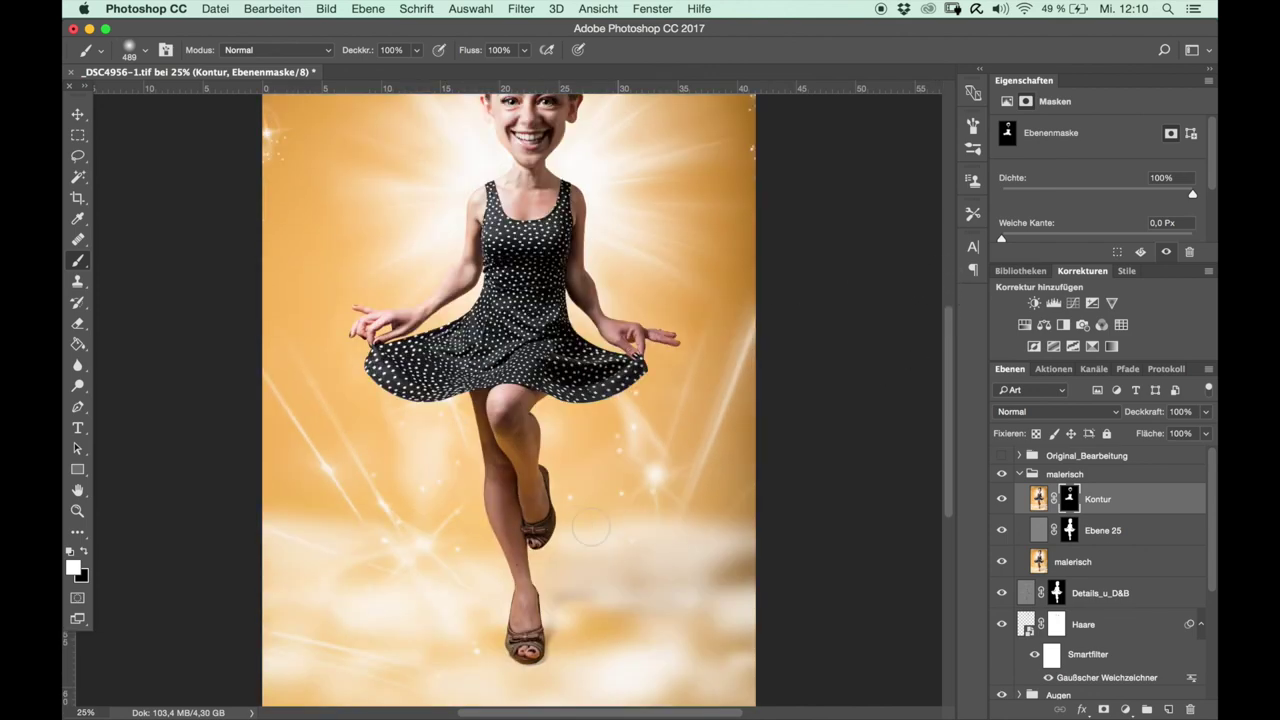
drag(529, 536, 503, 540)
click(1020, 476)
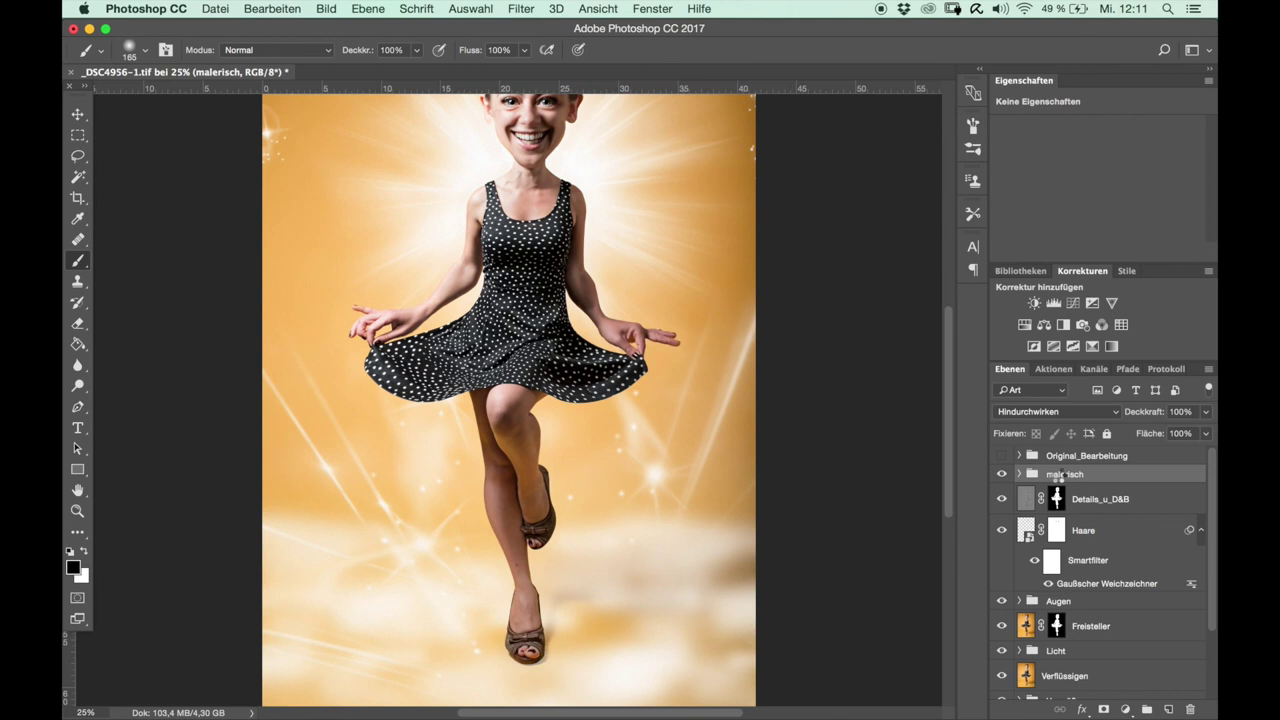
Stamp all visible layers into a new top layer and set the Healing Brush to 75.
key(ctrl+shift+alt+n)
key(ctrl+shift+alt+e)
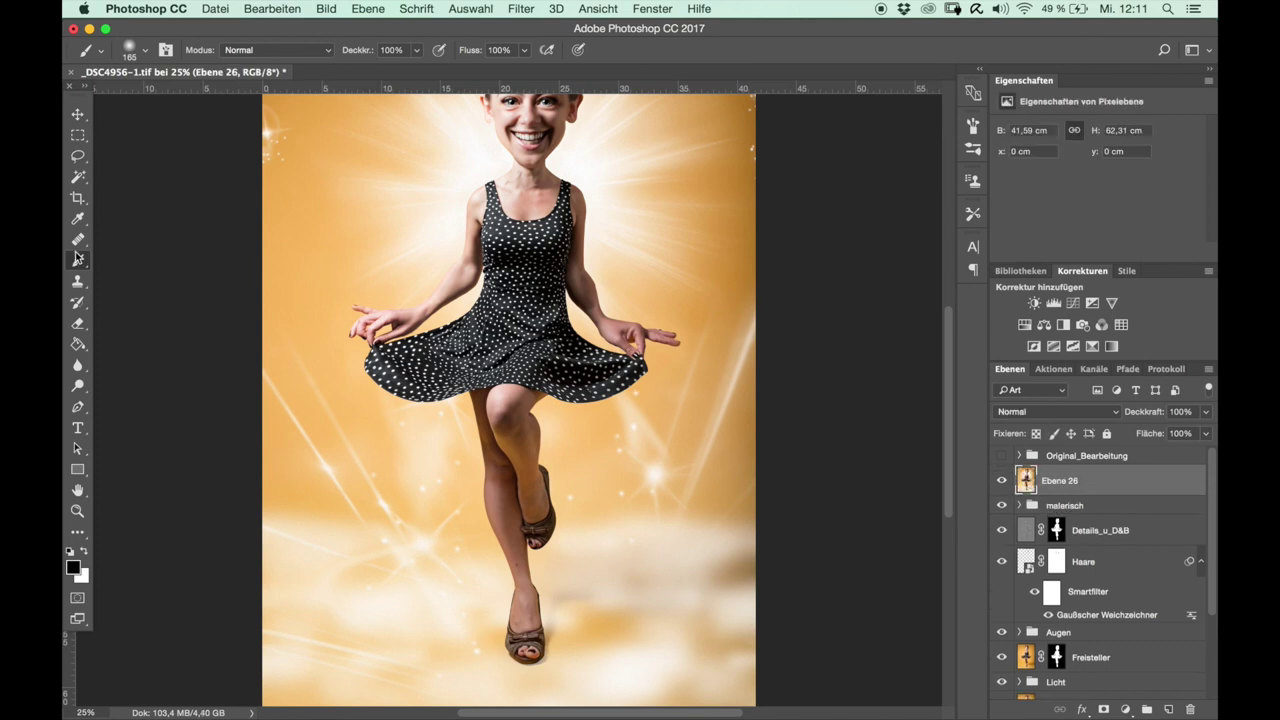
click(84, 238)
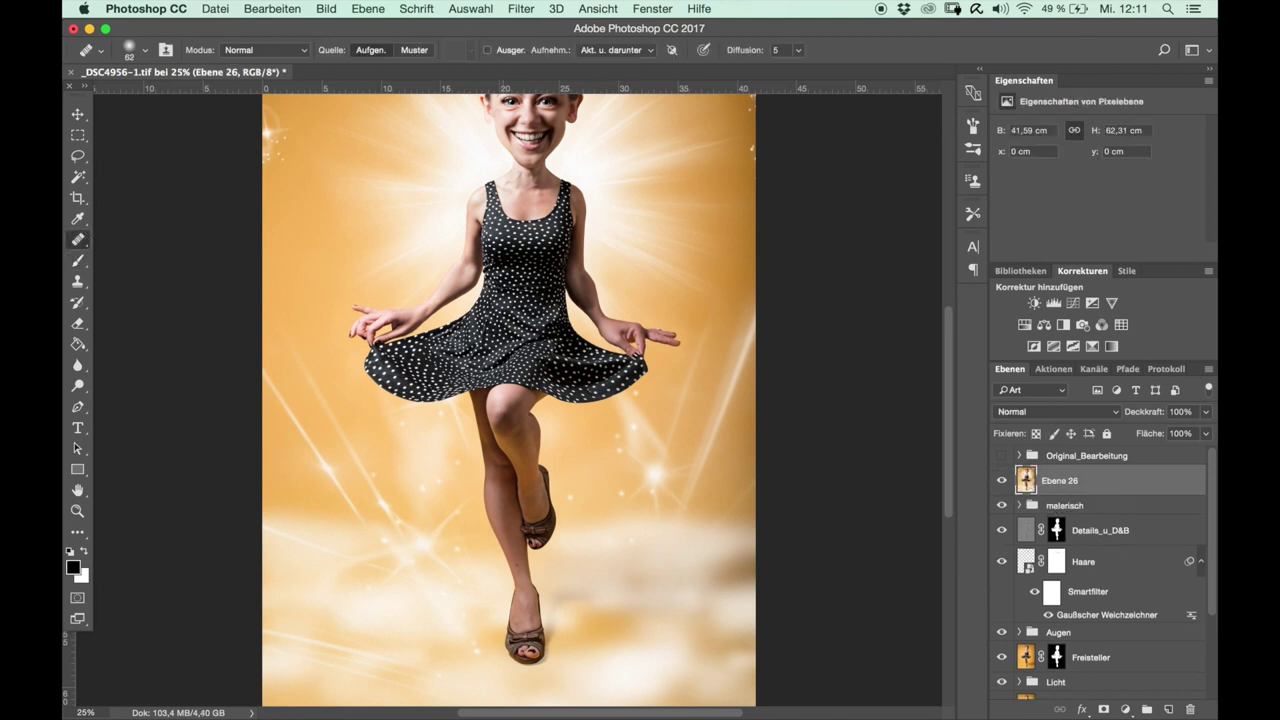
drag(517, 554, 562, 554)
drag(517, 551, 485, 551)
Rename the new stamped layer Rauschen.
double_click(1068, 481)
text(Rauschen)
click(598, 9)
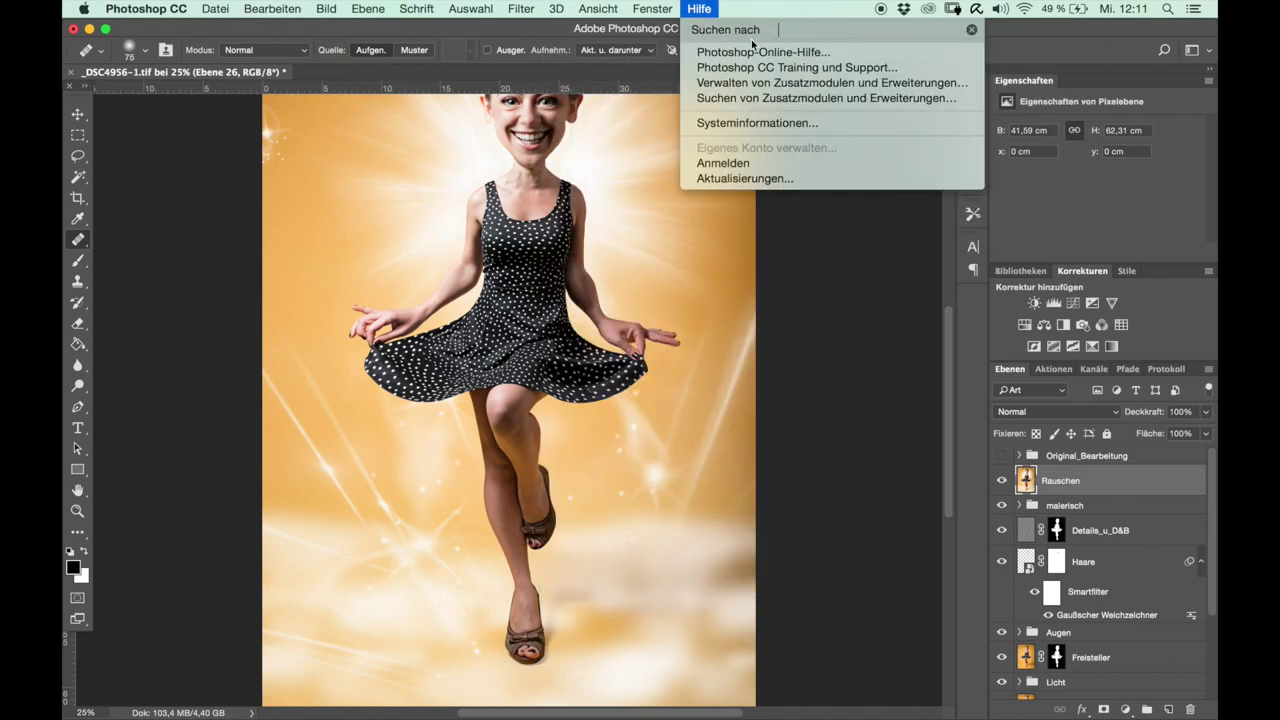
Apply Rauschen hinzufügen at Stärke 3%, Gaußsche Normalverteilung, monochromatic, to the Rauschen layer.
click(800, 200)
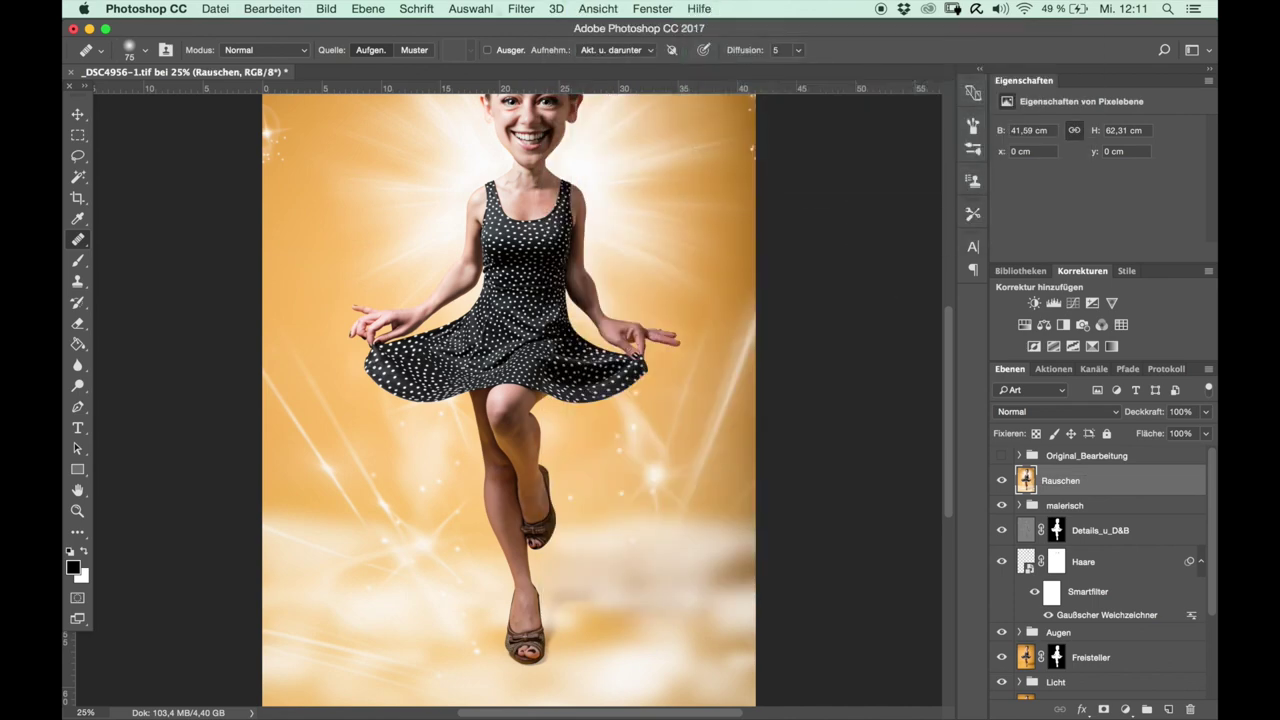
click(528, 12)
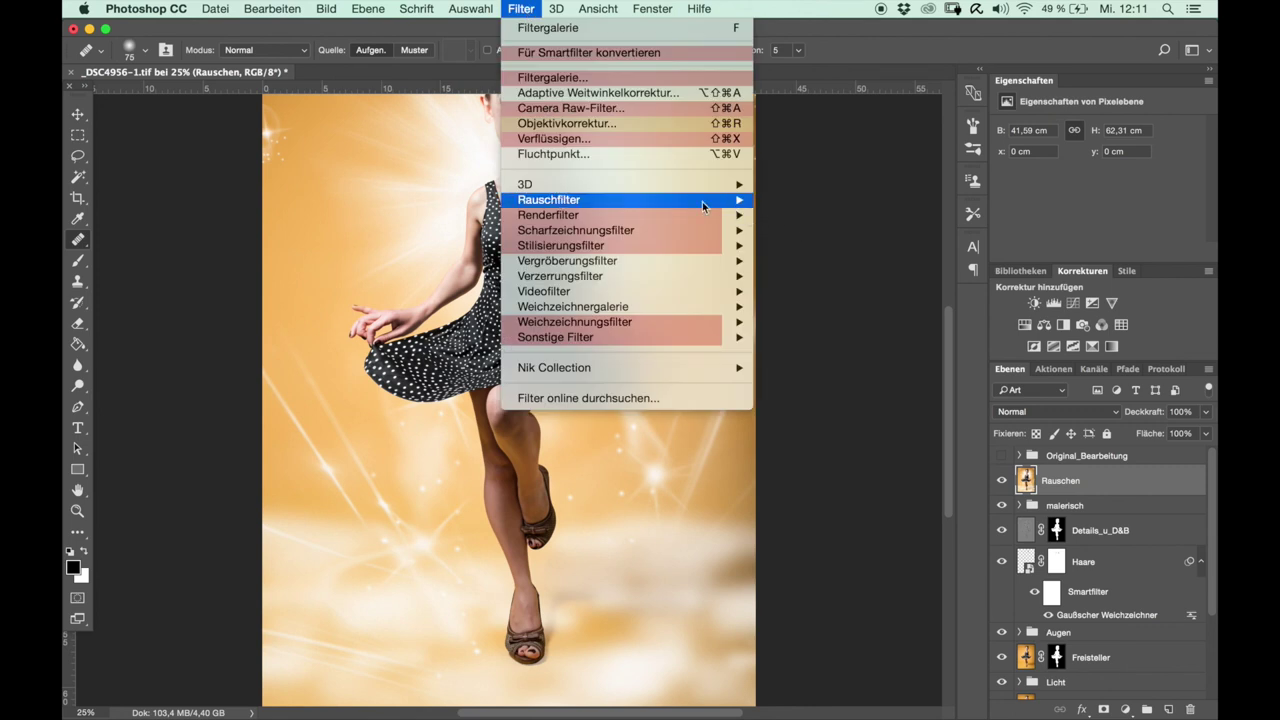
mouse_move(548, 200)
click(821, 233)
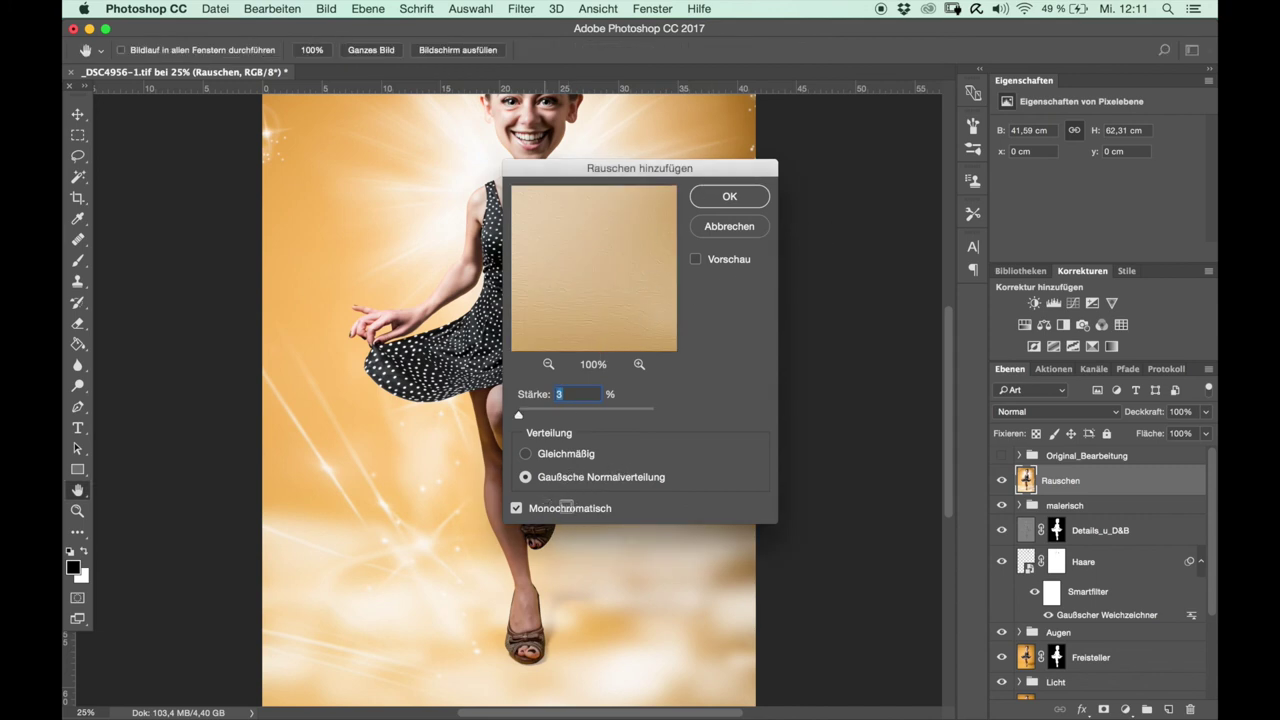
click(733, 195)
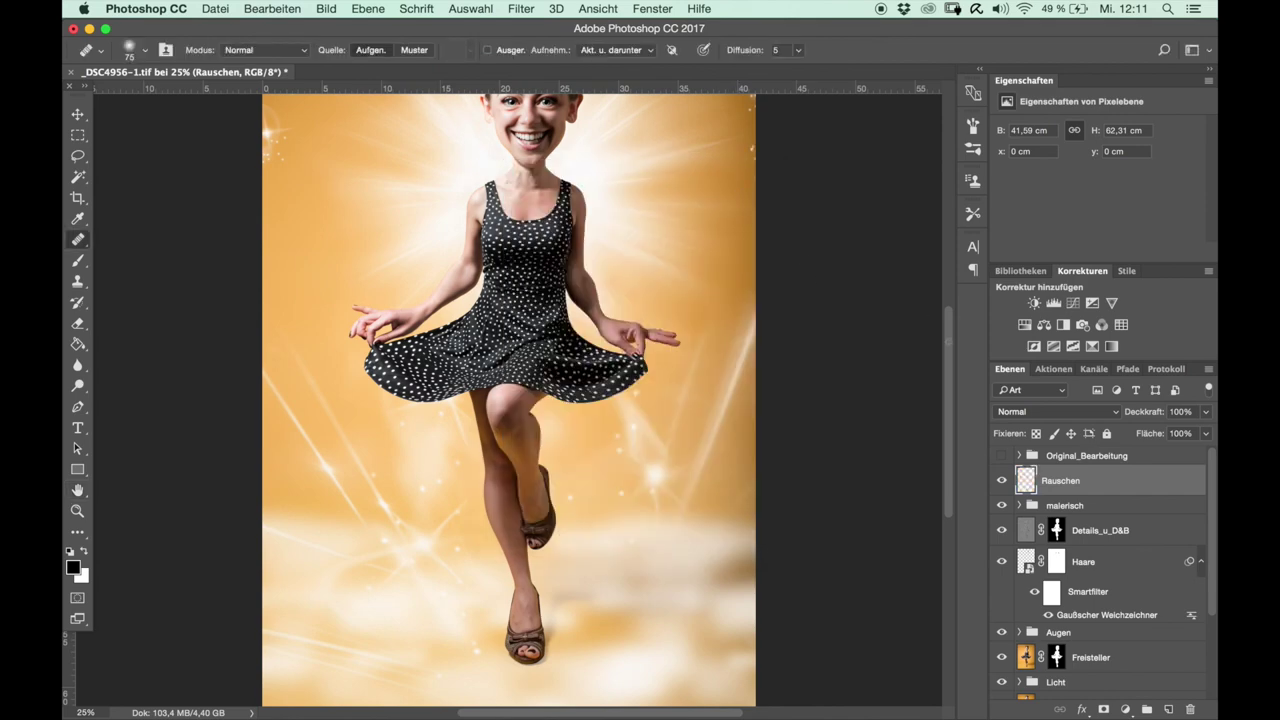
scroll(951, 275, up, 3)
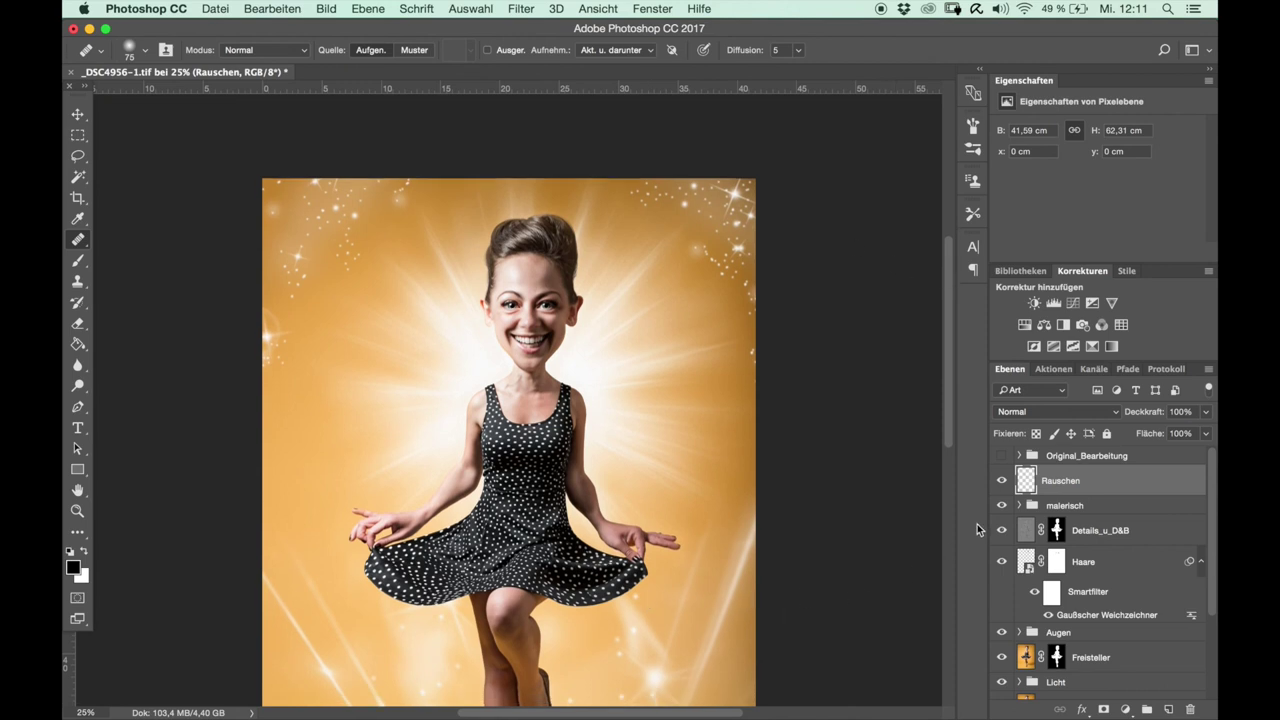
key(ctrl+minus)
key(ctrl+minus)
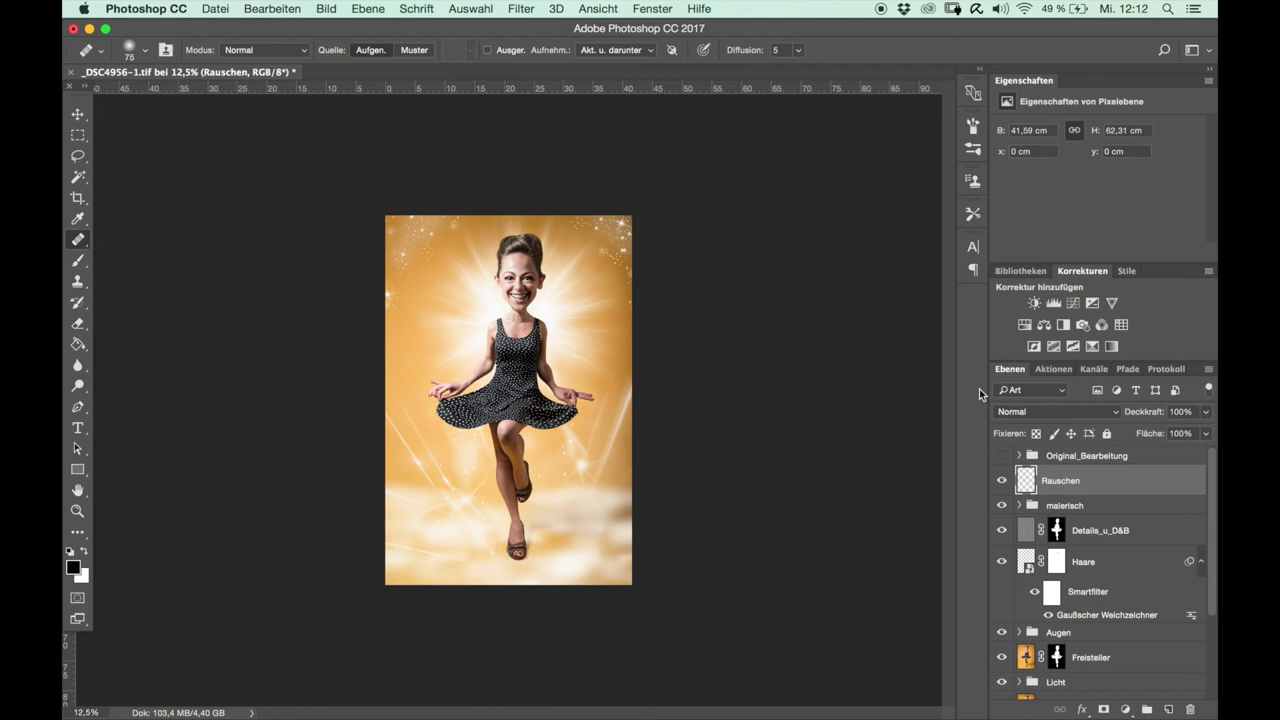
click(1003, 457)
click(1003, 457)
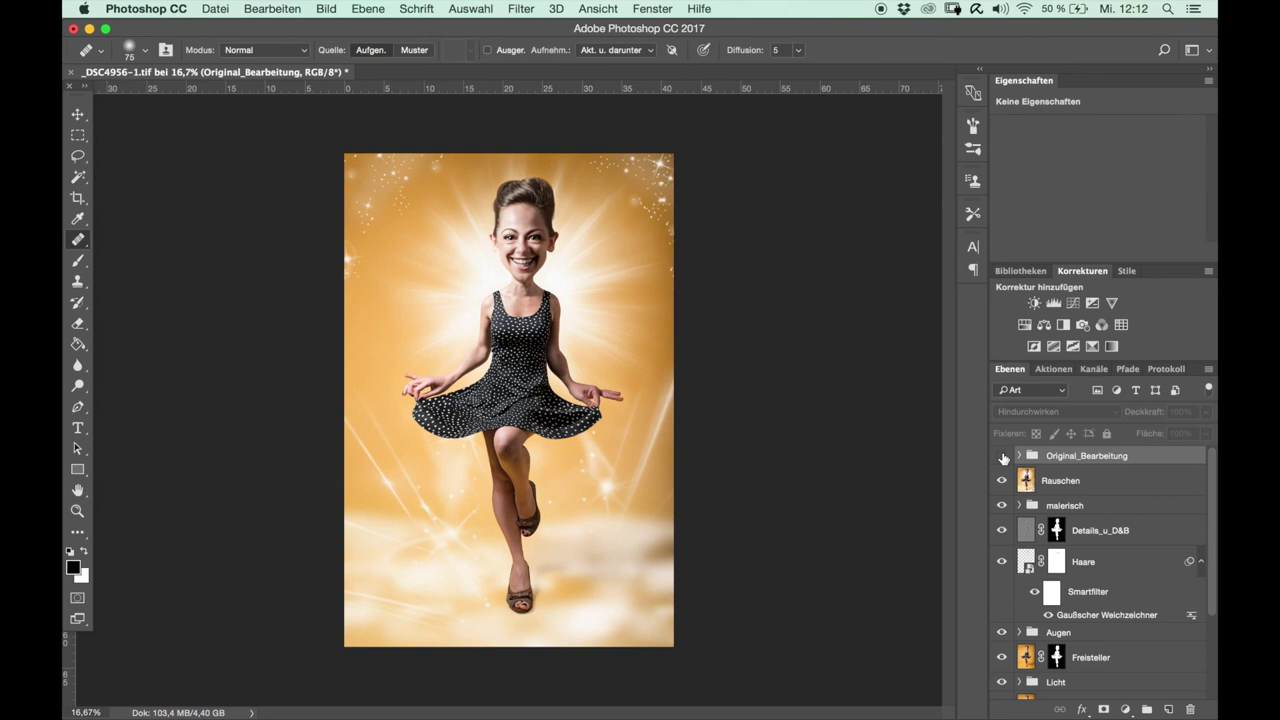
click(1080, 490)
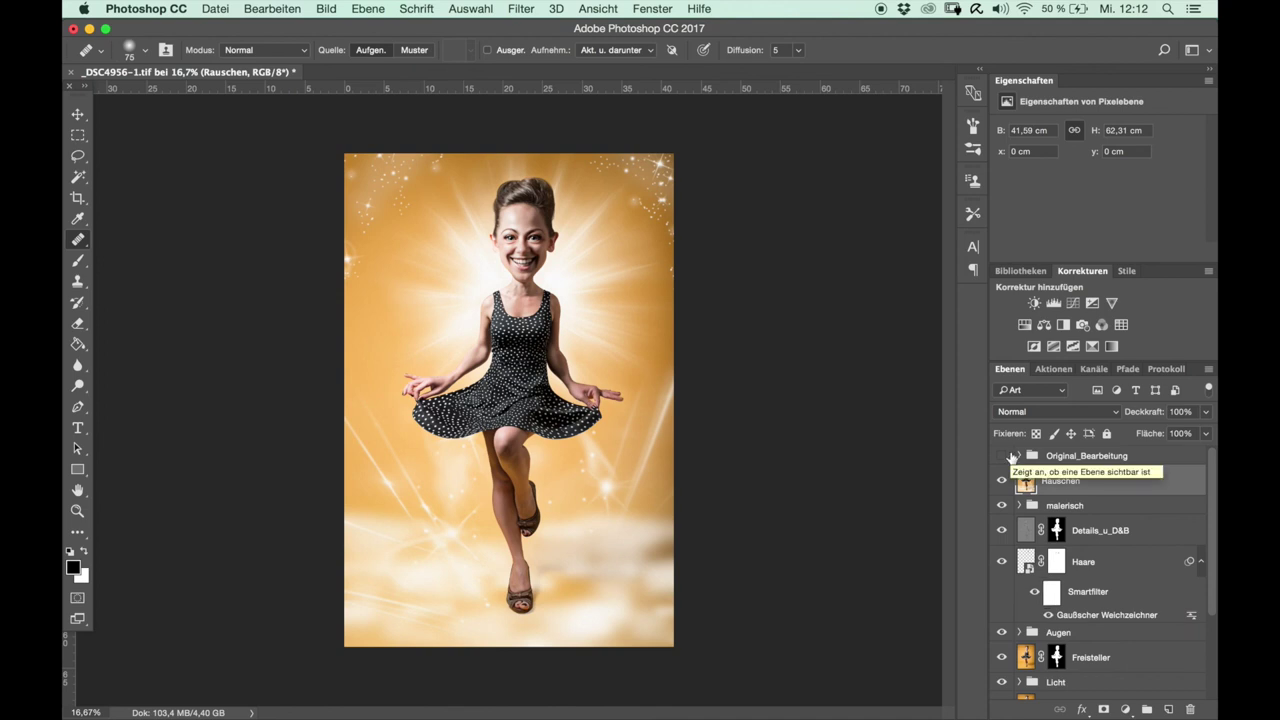
click(1060, 411)
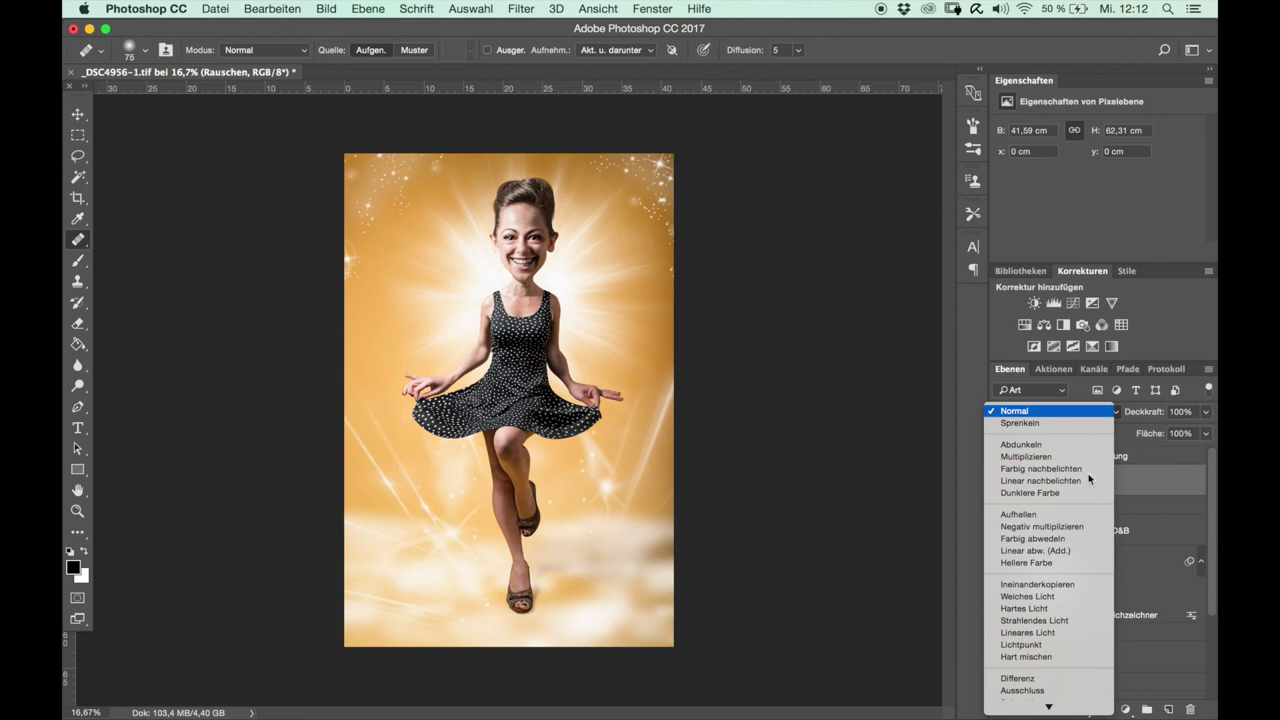
click(1157, 457)
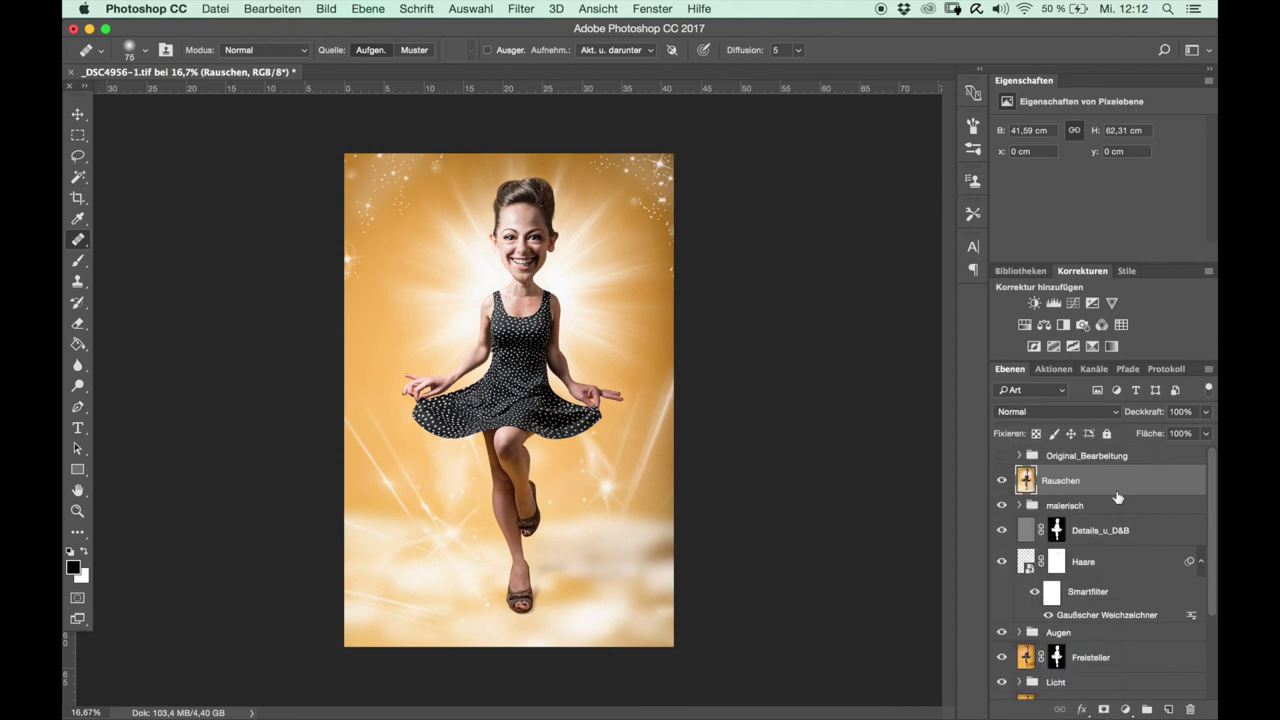